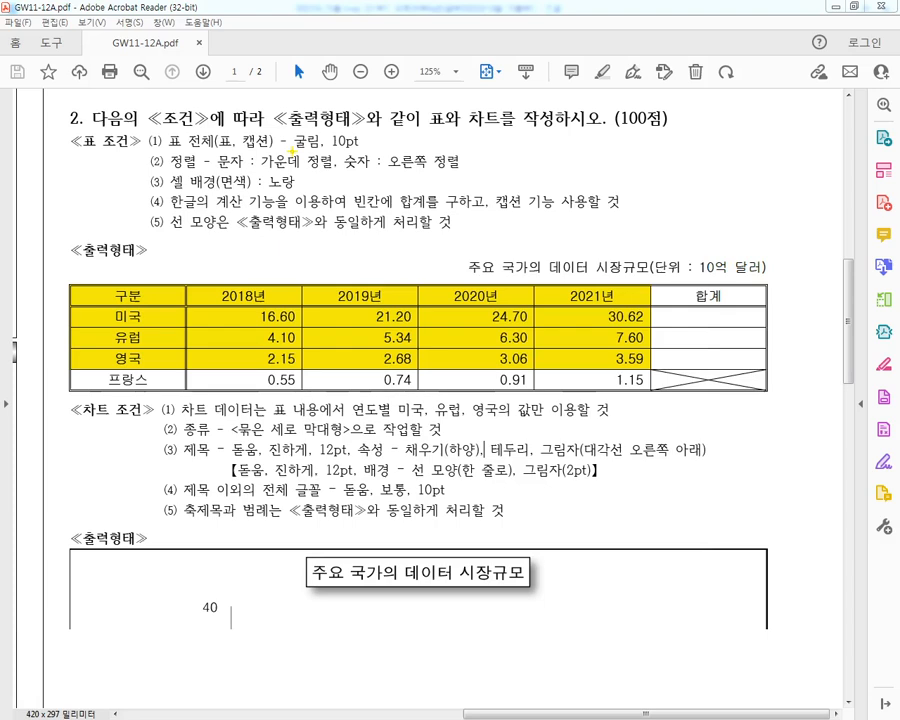
# - Mark the 굴림, 10pt font condition in red along with the caption and whole table it covers, and clear the marks
pyautogui.moveTo(292, 153); pyautogui.dragTo(372, 154)
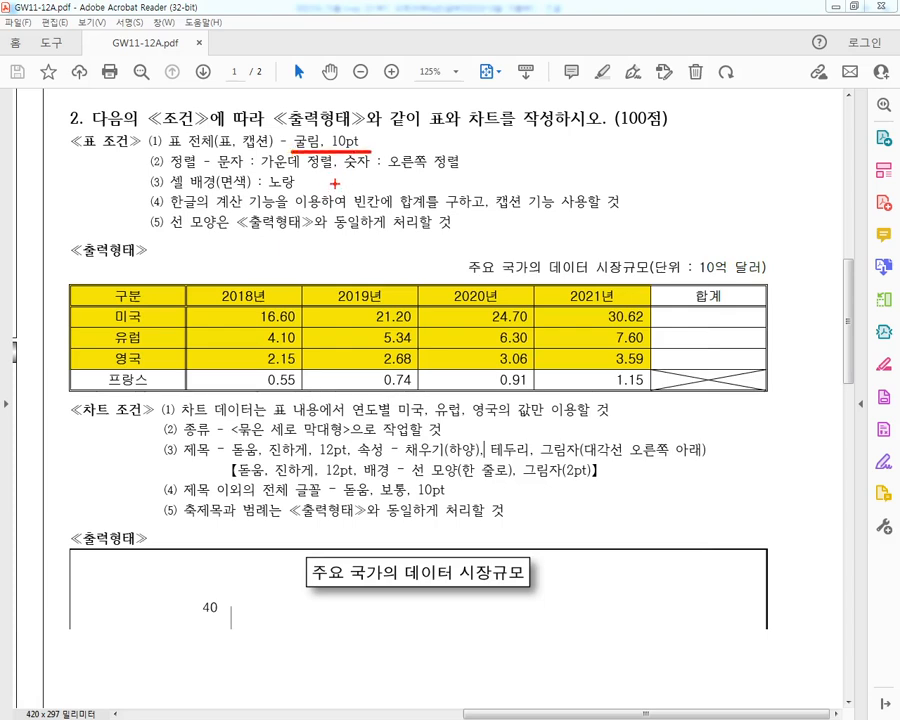
pyautogui.moveTo(170, 153); pyautogui.dragTo(208, 153)
pyautogui.moveTo(244, 131); pyautogui.dragTo(241, 128)
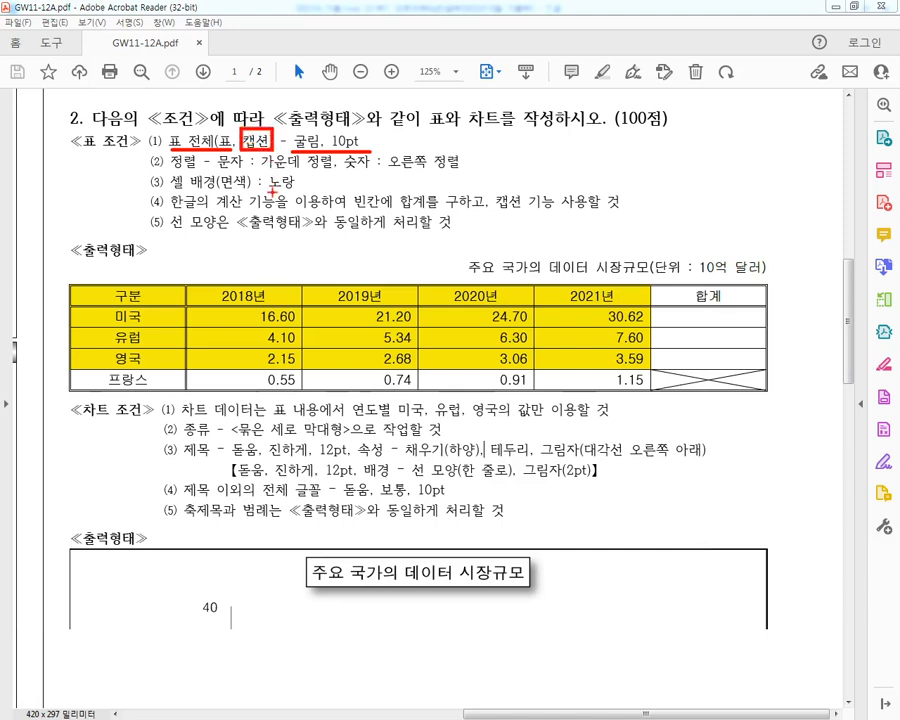
pyautogui.moveTo(455, 253); pyautogui.dragTo(766, 280)
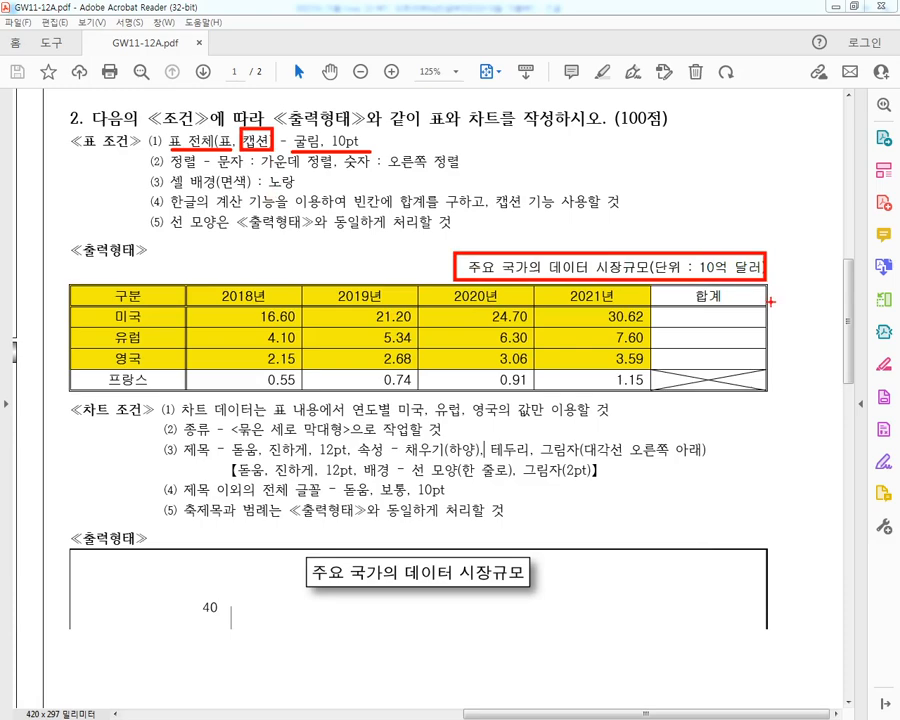
pyautogui.moveTo(790, 295); pyautogui.dragTo(771, 269)
pyautogui.moveTo(70, 283)
pyautogui.mouseDown()
pyautogui.moveTo(100, 332)
pyautogui.moveTo(572, 388)
pyautogui.moveTo(767, 392)
pyautogui.mouseUp()
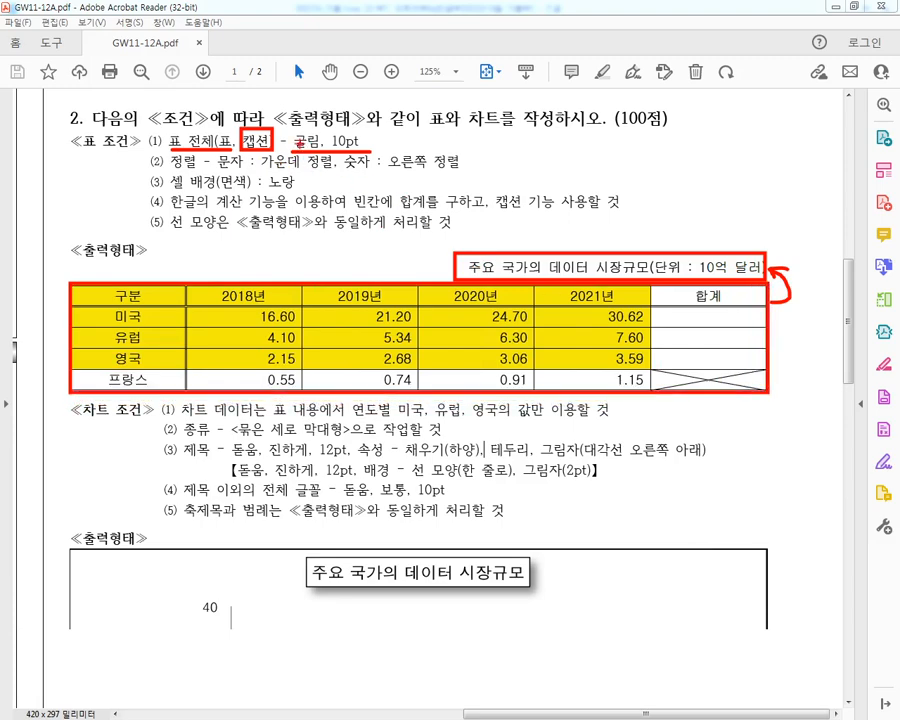
pyautogui.moveTo(289, 129); pyautogui.dragTo(380, 151)
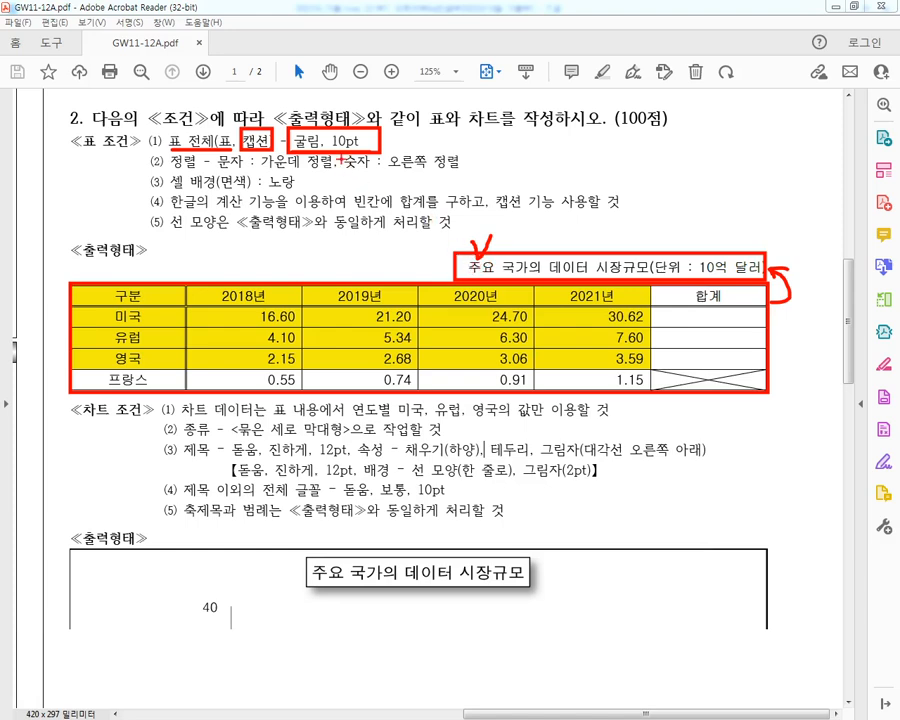
pyautogui.moveTo(350, 158); pyautogui.dragTo(474, 248)
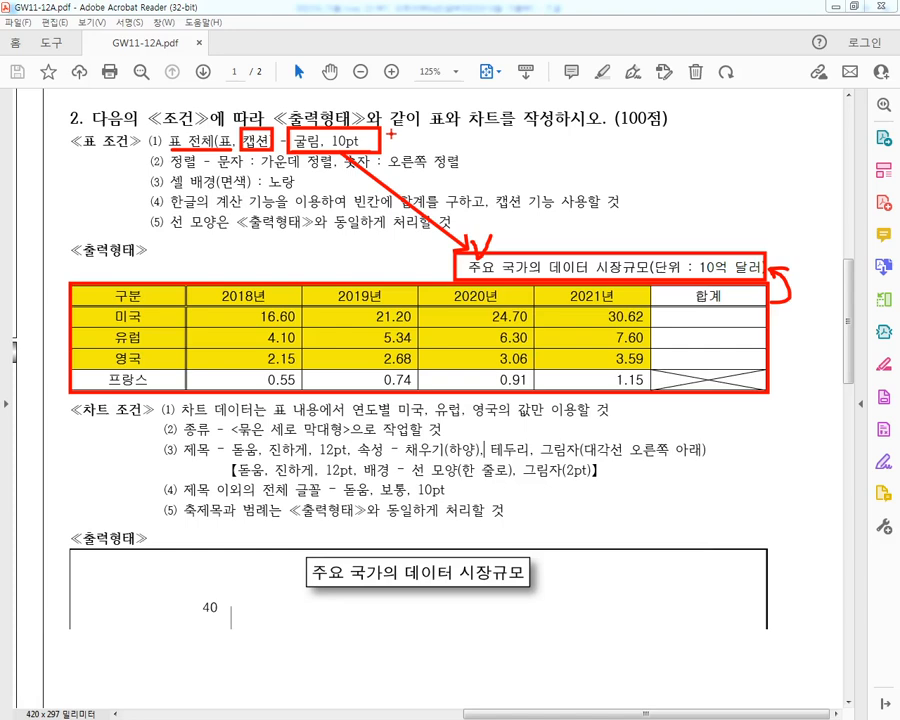
pyautogui.press('e')
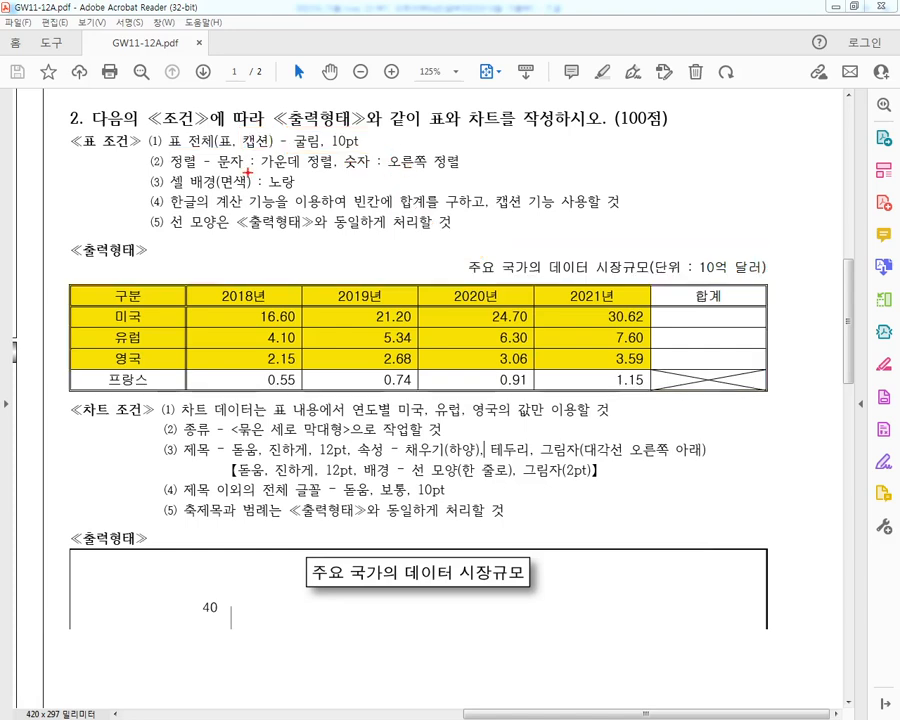
# - Mark the alignment condition in red, framing the header row and country names for centering and the numeric cells for right alignment
pyautogui.moveTo(166, 172); pyautogui.dragTo(337, 175)
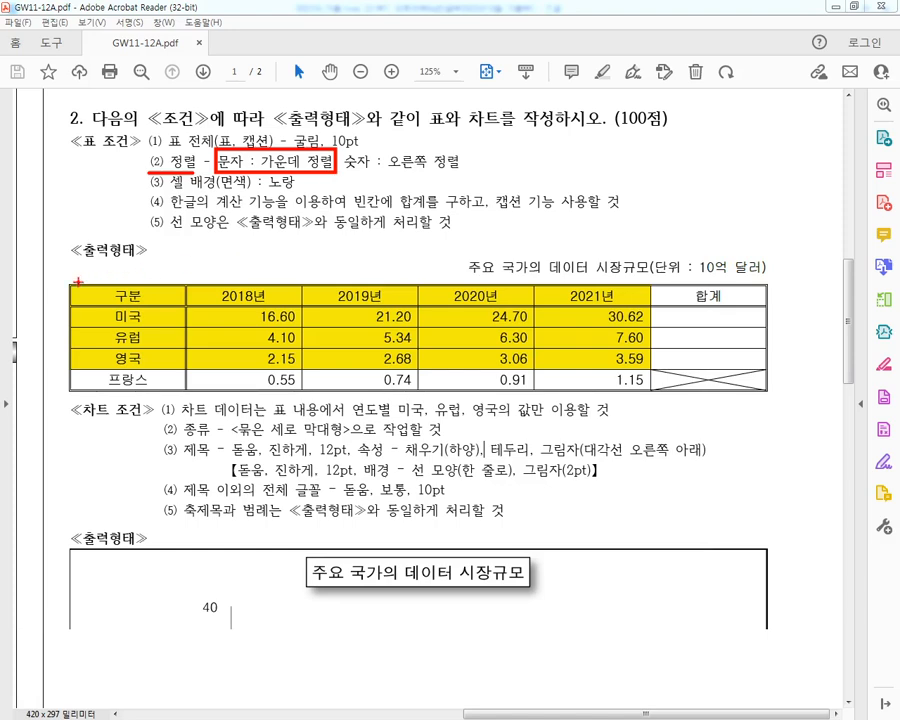
pyautogui.moveTo(71, 284); pyautogui.dragTo(757, 306)
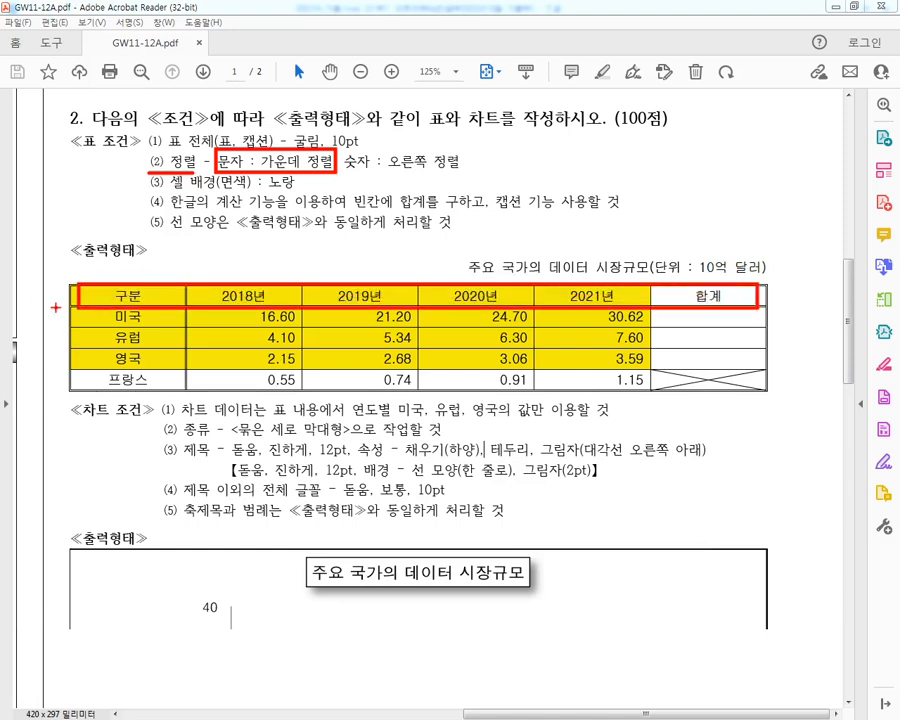
pyautogui.moveTo(97, 310)
pyautogui.mouseDown()
pyautogui.moveTo(140, 390)
pyautogui.moveTo(158, 393)
pyautogui.mouseUp()
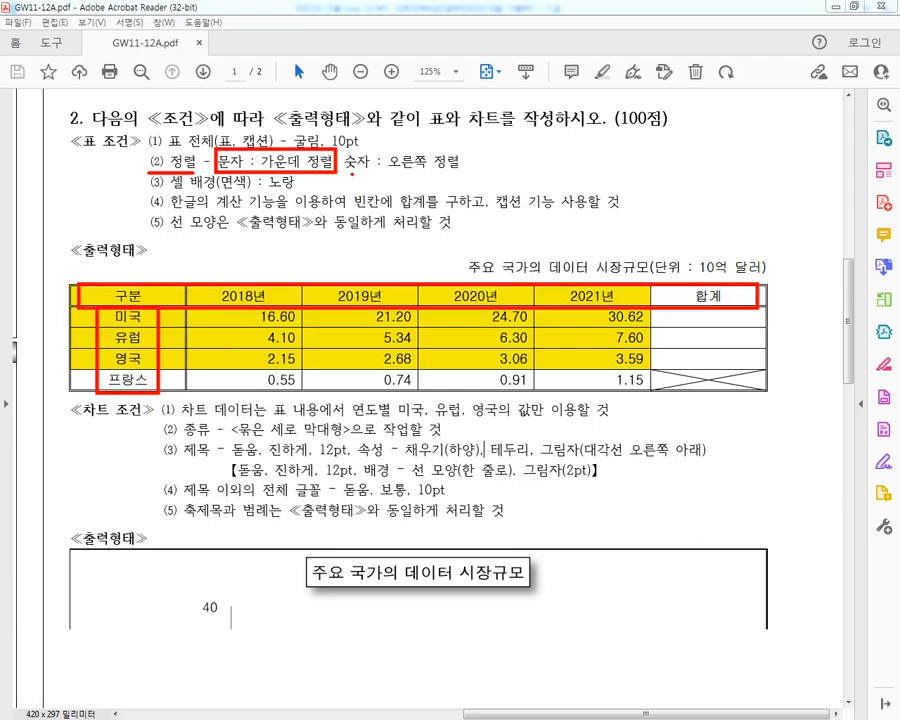
pyautogui.moveTo(352, 173); pyautogui.dragTo(482, 172)
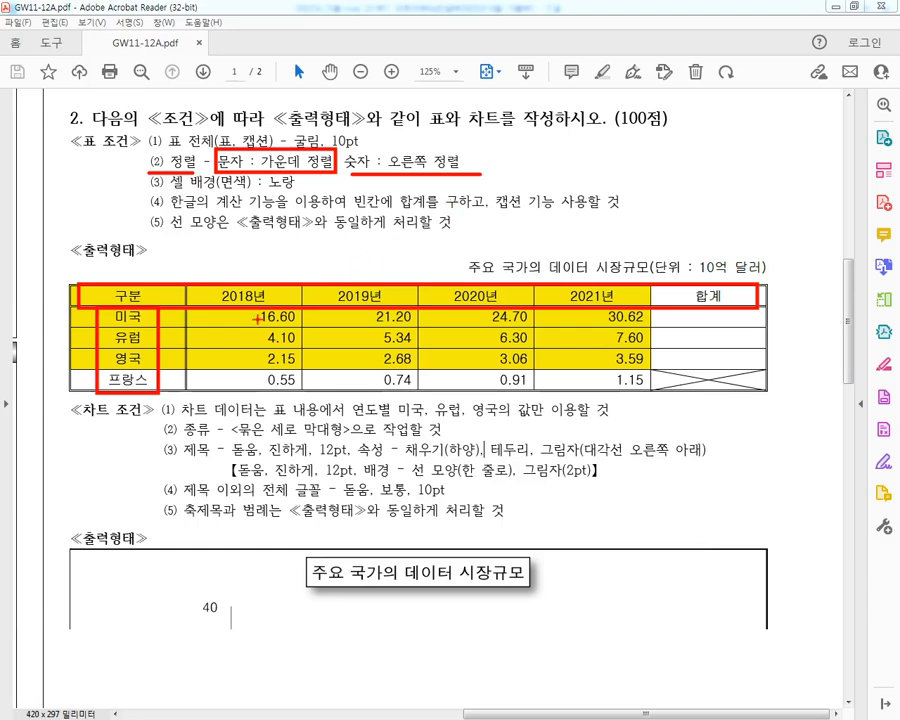
pyautogui.moveTo(240, 307)
pyautogui.mouseDown()
pyautogui.moveTo(385, 362)
pyautogui.moveTo(648, 391)
pyautogui.mouseUp()
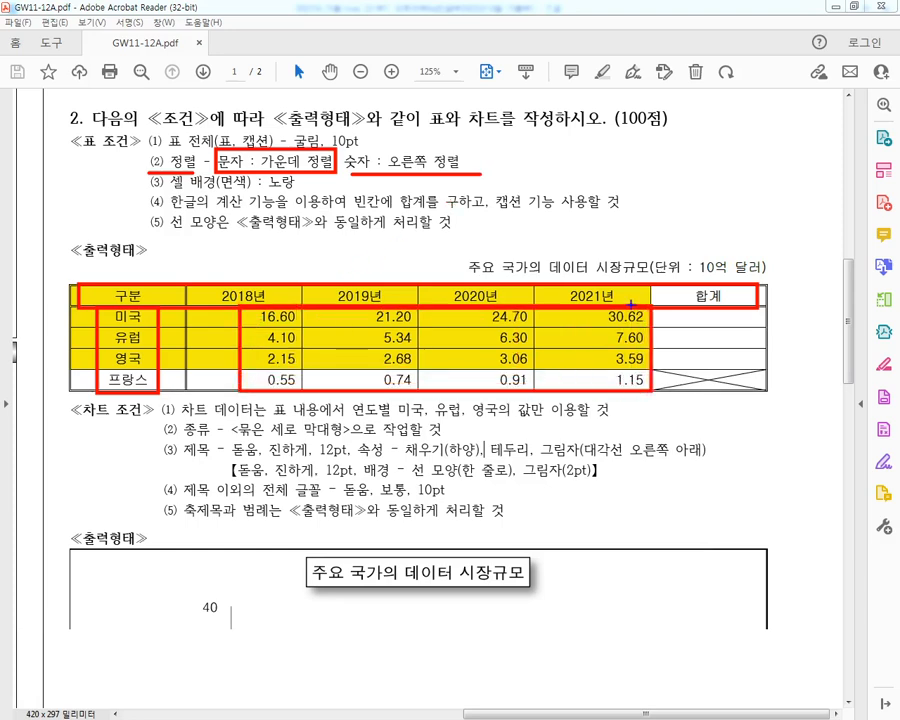
# - Outline and hatch the blank 합계 cells in blue, cross the diagonal-lined cell, and circle the 합계 heading
pyautogui.moveTo(652, 306); pyautogui.dragTo(769, 368)
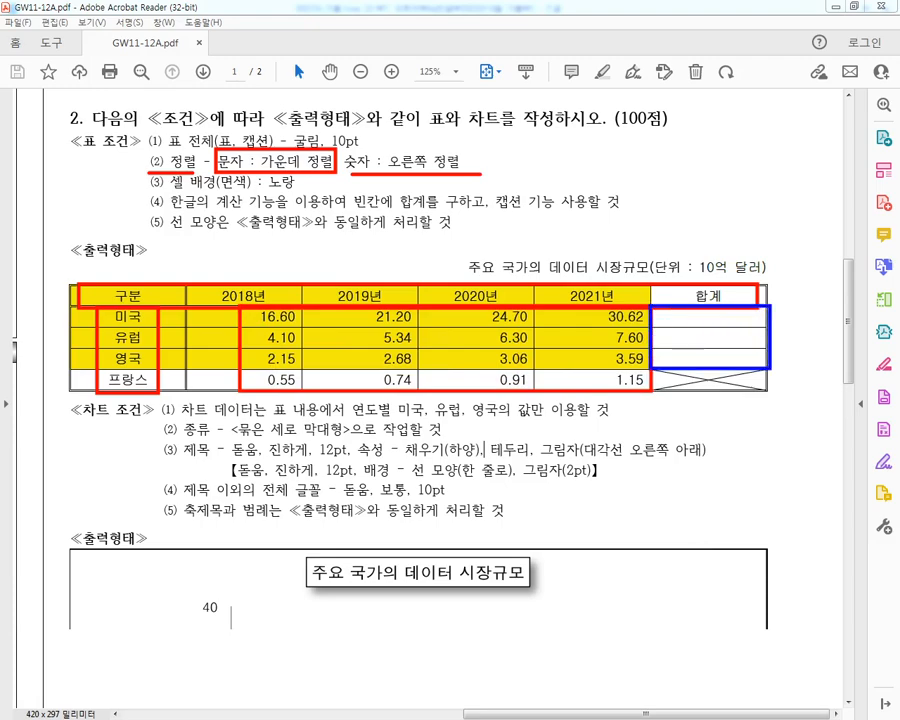
pyautogui.moveTo(663, 390)
pyautogui.mouseDown()
pyautogui.moveTo(742, 372)
pyautogui.moveTo(712, 382)
pyautogui.moveTo(748, 388)
pyautogui.mouseUp()
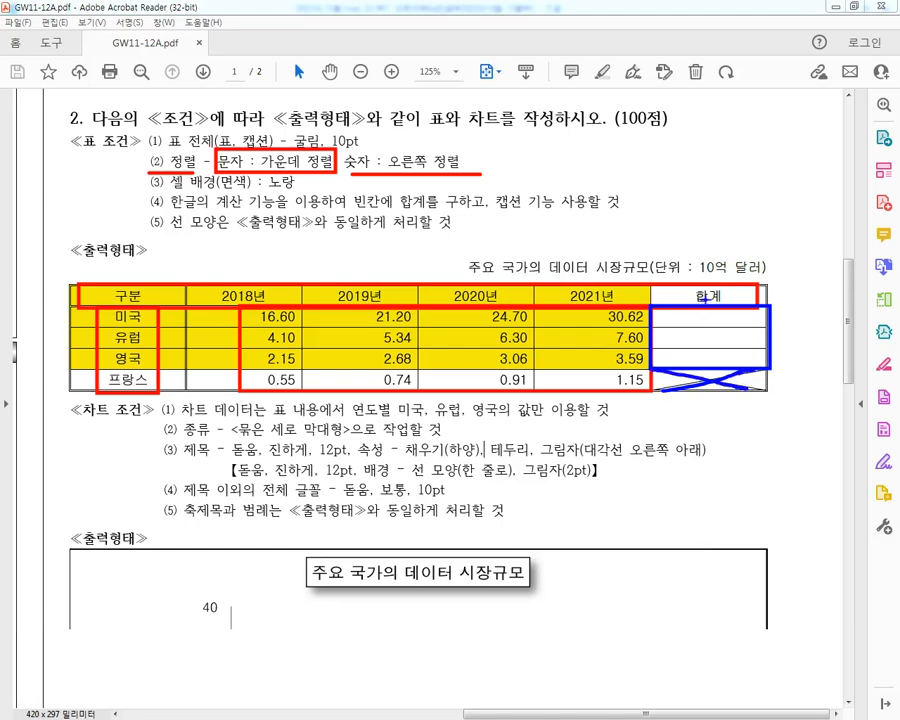
pyautogui.moveTo(722, 288)
pyautogui.mouseDown()
pyautogui.moveTo(696, 296)
pyautogui.moveTo(718, 311)
pyautogui.moveTo(734, 292)
pyautogui.moveTo(765, 287)
pyautogui.mouseUp()
pyautogui.moveTo(686, 313); pyautogui.dragTo(657, 350)
pyautogui.moveTo(713, 316); pyautogui.dragTo(683, 357)
pyautogui.moveTo(744, 325)
pyautogui.mouseDown()
pyautogui.moveTo(709, 364)
pyautogui.moveTo(742, 363)
pyautogui.mouseUp()
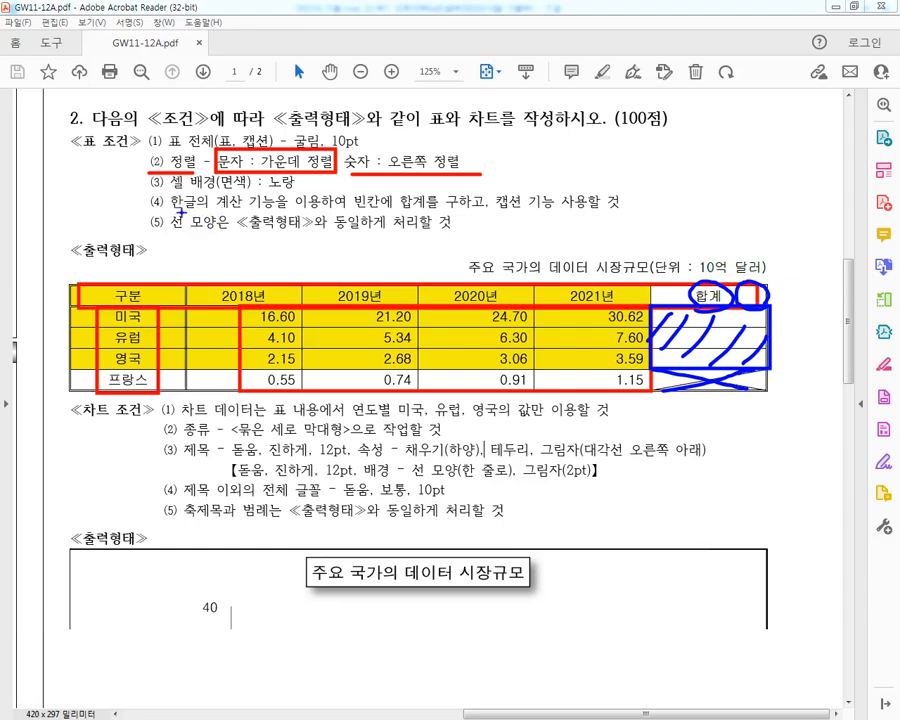
# - Underline the condition on calculating totals in blue, draw an arrow from it to the blank 합계 cells, and clear the marks
pyautogui.moveTo(174, 212); pyautogui.dragTo(487, 212)
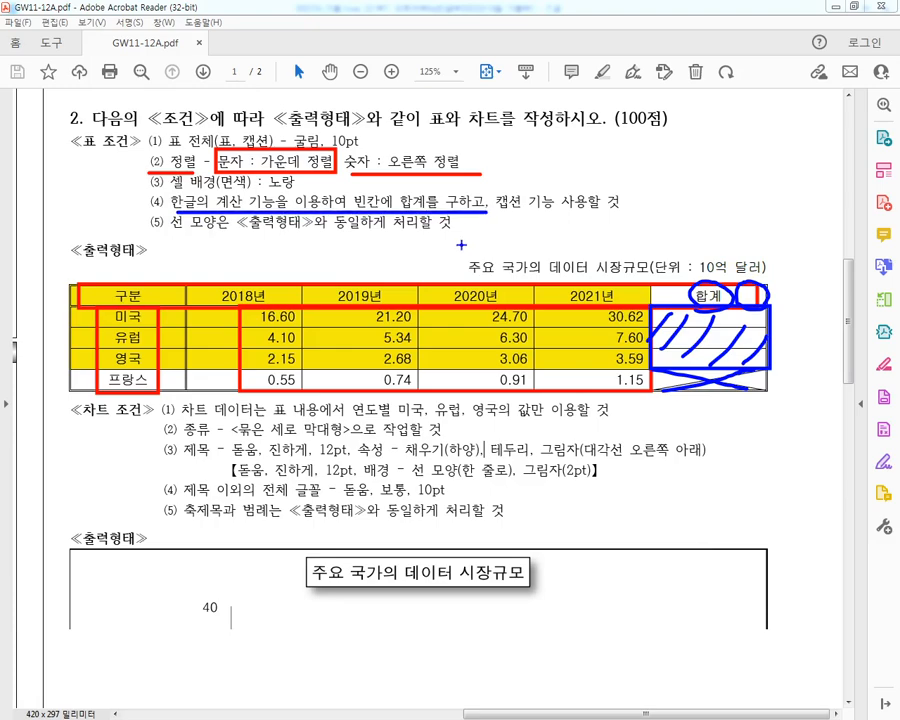
pyautogui.moveTo(464, 213)
pyautogui.mouseDown()
pyautogui.moveTo(685, 297)
pyautogui.moveTo(338, 299)
pyautogui.moveTo(659, 297)
pyautogui.mouseUp()
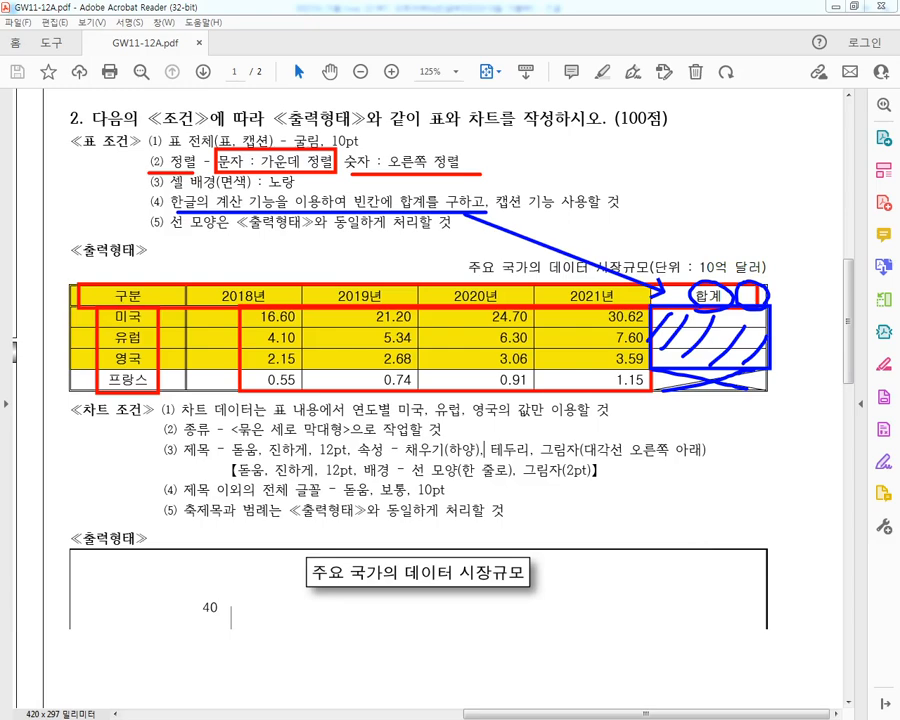
pyautogui.moveTo(665, 293)
pyautogui.mouseDown()
pyautogui.moveTo(686, 296)
pyautogui.moveTo(668, 358)
pyautogui.moveTo(656, 307)
pyautogui.mouseUp()
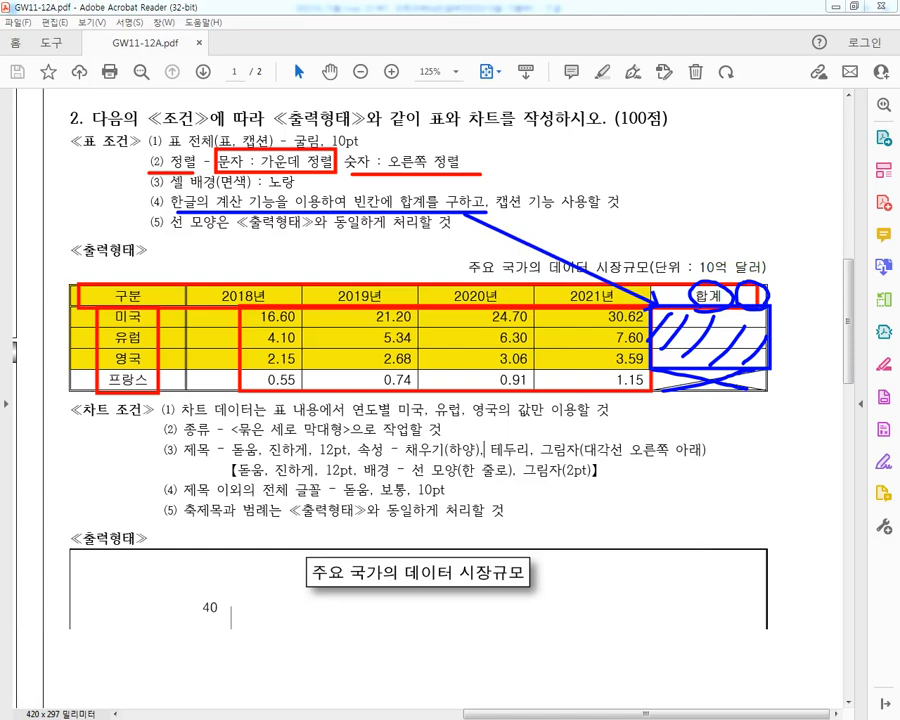
pyautogui.moveTo(251, 316)
pyautogui.mouseDown()
pyautogui.moveTo(241, 352)
pyautogui.moveTo(360, 375)
pyautogui.moveTo(664, 378)
pyautogui.moveTo(650, 315)
pyautogui.moveTo(260, 311)
pyautogui.mouseUp()
pyautogui.press('e')
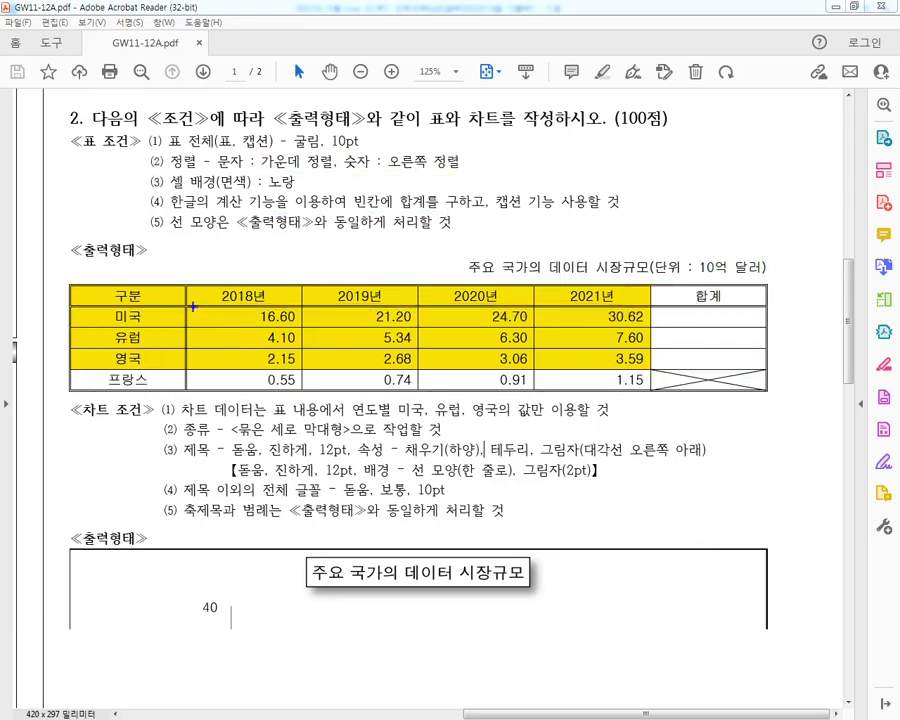
# - Frame the numeric cells and blank 합계 cells, underline the alignment condition in blue, and clear the marks
pyautogui.moveTo(194, 308)
pyautogui.mouseDown()
pyautogui.moveTo(494, 370)
pyautogui.moveTo(646, 368)
pyautogui.mouseUp()
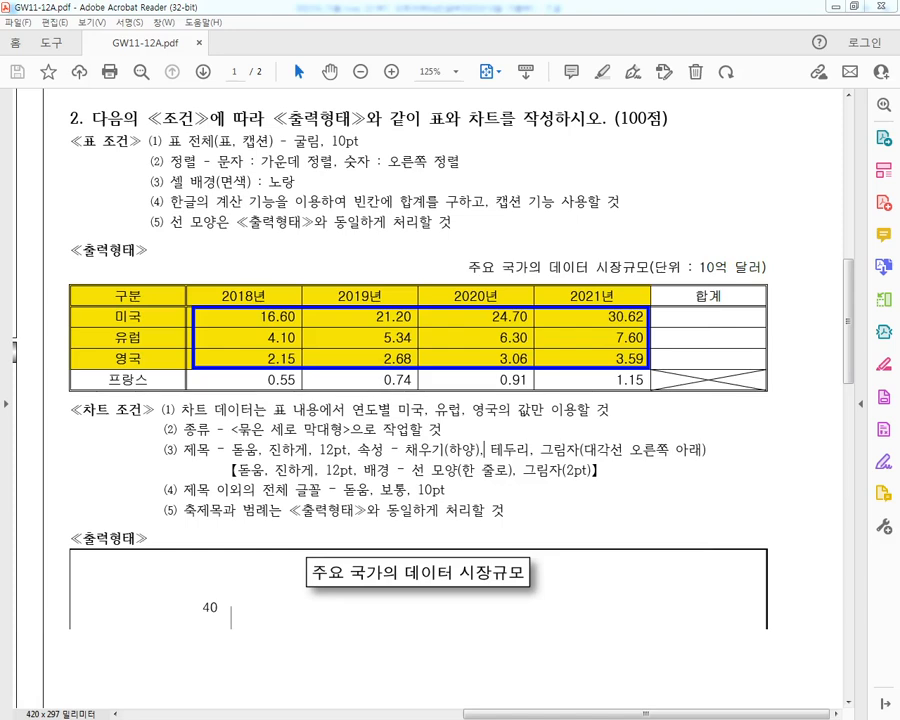
pyautogui.moveTo(677, 309); pyautogui.dragTo(772, 366)
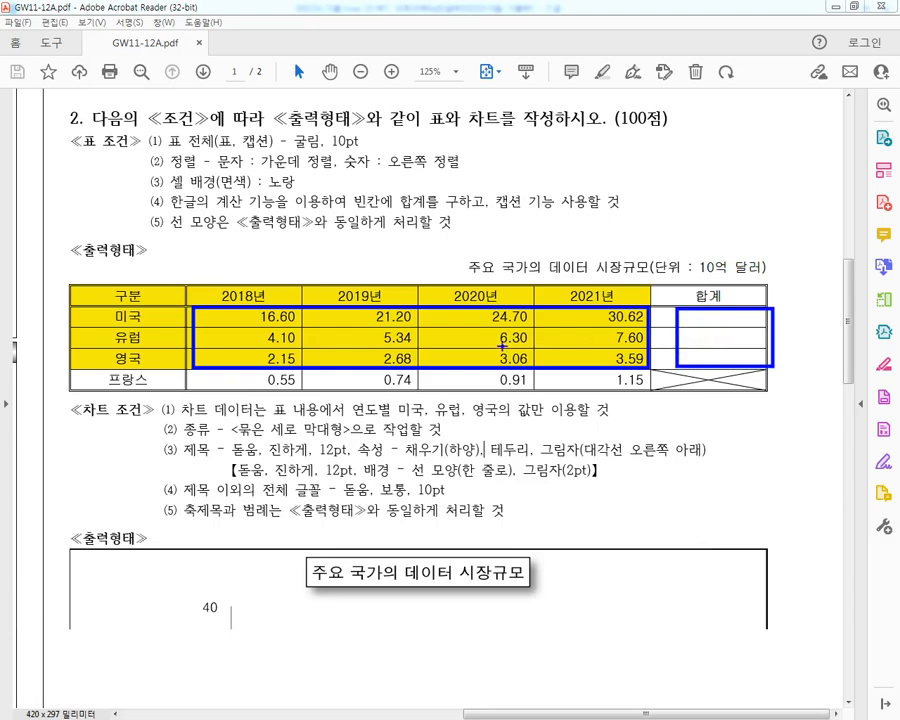
pyautogui.moveTo(175, 168); pyautogui.dragTo(473, 170)
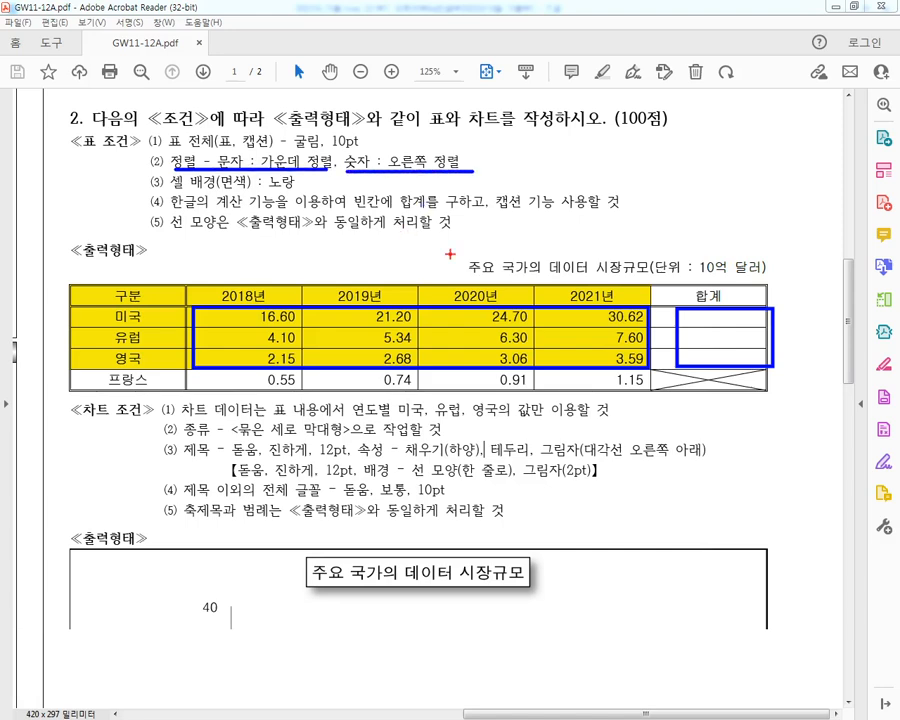
pyautogui.moveTo(648, 307)
pyautogui.mouseDown()
pyautogui.moveTo(703, 321)
pyautogui.moveTo(778, 364)
pyautogui.mouseUp()
pyautogui.moveTo(187, 307)
pyautogui.mouseDown()
pyautogui.moveTo(458, 385)
pyautogui.moveTo(768, 392)
pyautogui.moveTo(658, 354)
pyautogui.moveTo(720, 305)
pyautogui.moveTo(760, 372)
pyautogui.mouseUp()
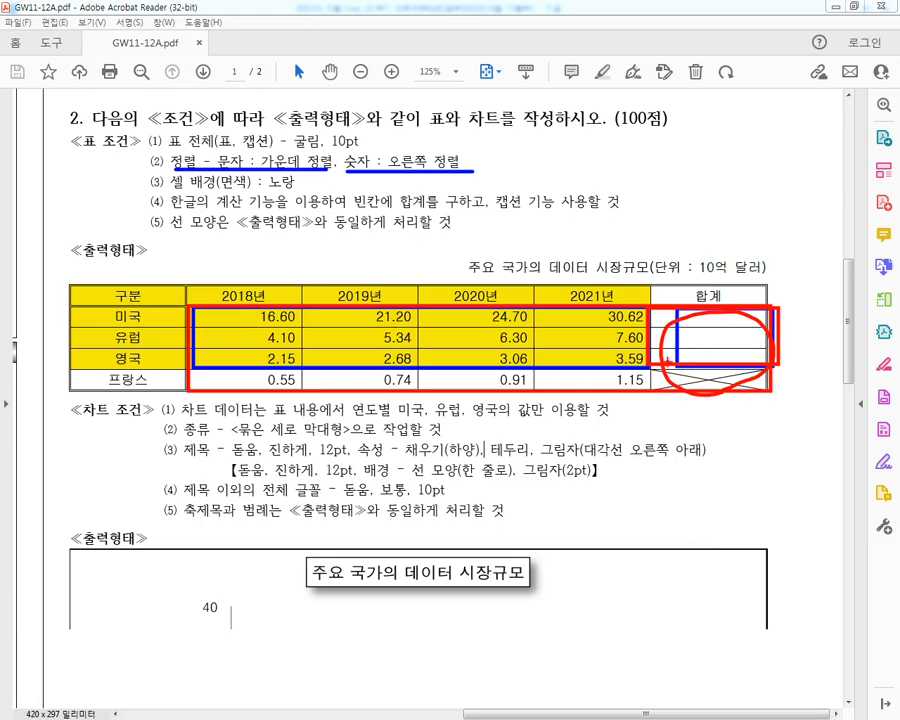
pyautogui.press('e')
# - Mark the numeric cells, the blank 합계 cells with a rightward arrow, and the right-alignment condition in red, and clear the marks
pyautogui.click(650, 309)
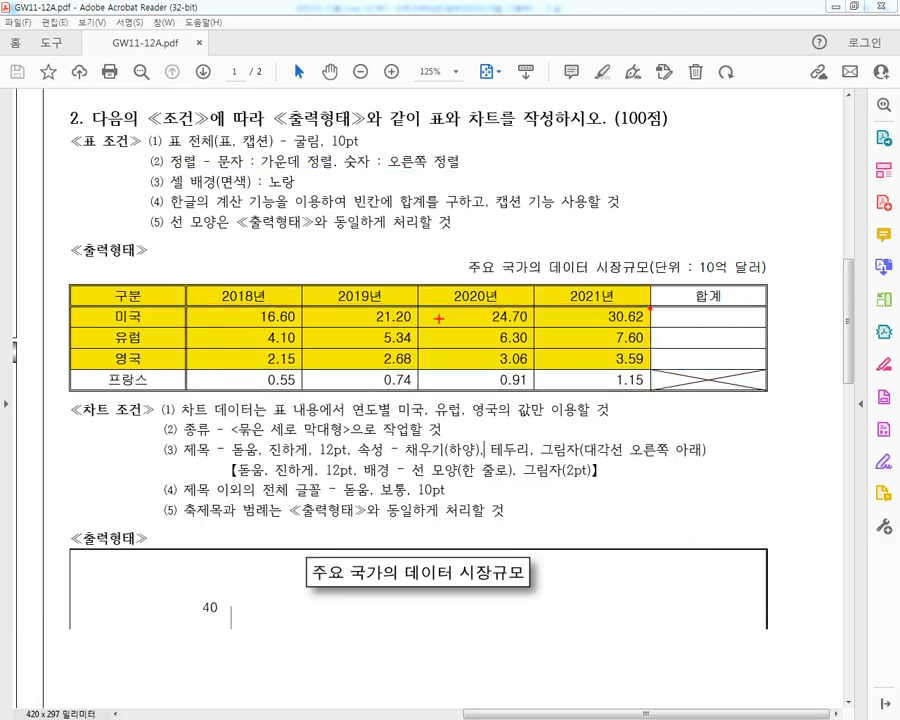
pyautogui.moveTo(185, 307)
pyautogui.mouseDown()
pyautogui.moveTo(260, 328)
pyautogui.moveTo(650, 390)
pyautogui.mouseUp()
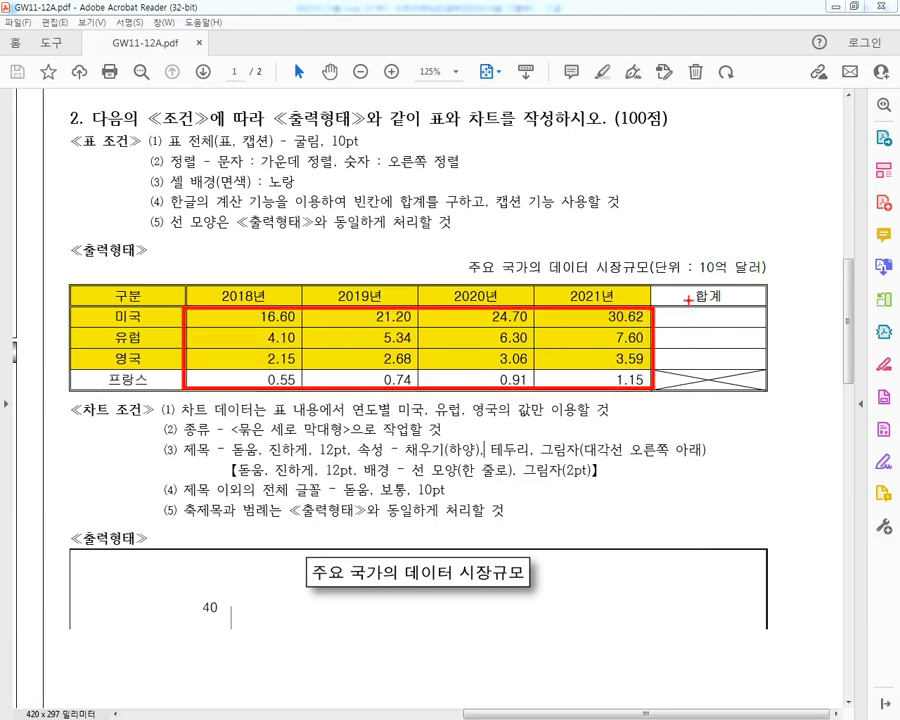
pyautogui.moveTo(681, 307)
pyautogui.mouseDown()
pyautogui.moveTo(700, 306)
pyautogui.moveTo(724, 362)
pyautogui.moveTo(767, 370)
pyautogui.mouseUp()
pyautogui.moveTo(714, 332)
pyautogui.mouseDown()
pyautogui.moveTo(692, 328)
pyautogui.moveTo(712, 320)
pyautogui.moveTo(708, 349)
pyautogui.moveTo(719, 356)
pyautogui.mouseUp()
pyautogui.moveTo(651, 341)
pyautogui.mouseDown()
pyautogui.moveTo(688, 309)
pyautogui.moveTo(670, 360)
pyautogui.mouseUp()
pyautogui.moveTo(736, 331); pyautogui.dragTo(711, 362)
pyautogui.moveTo(740, 344)
pyautogui.mouseDown()
pyautogui.moveTo(714, 382)
pyautogui.moveTo(821, 340)
pyautogui.mouseUp()
pyautogui.moveTo(808, 329); pyautogui.dragTo(806, 351)
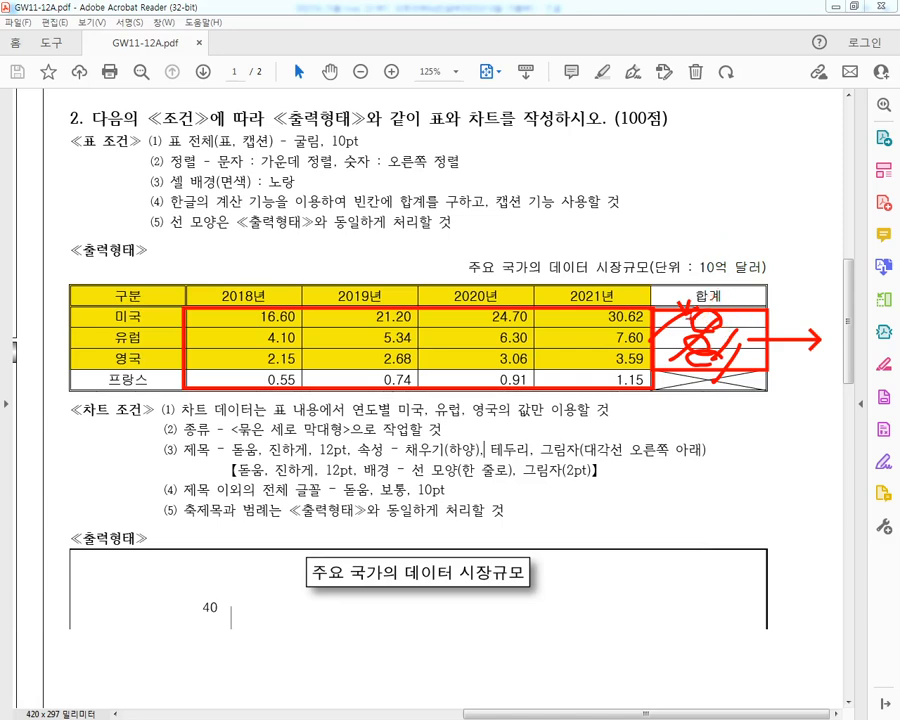
pyautogui.moveTo(338, 172); pyautogui.dragTo(421, 172)
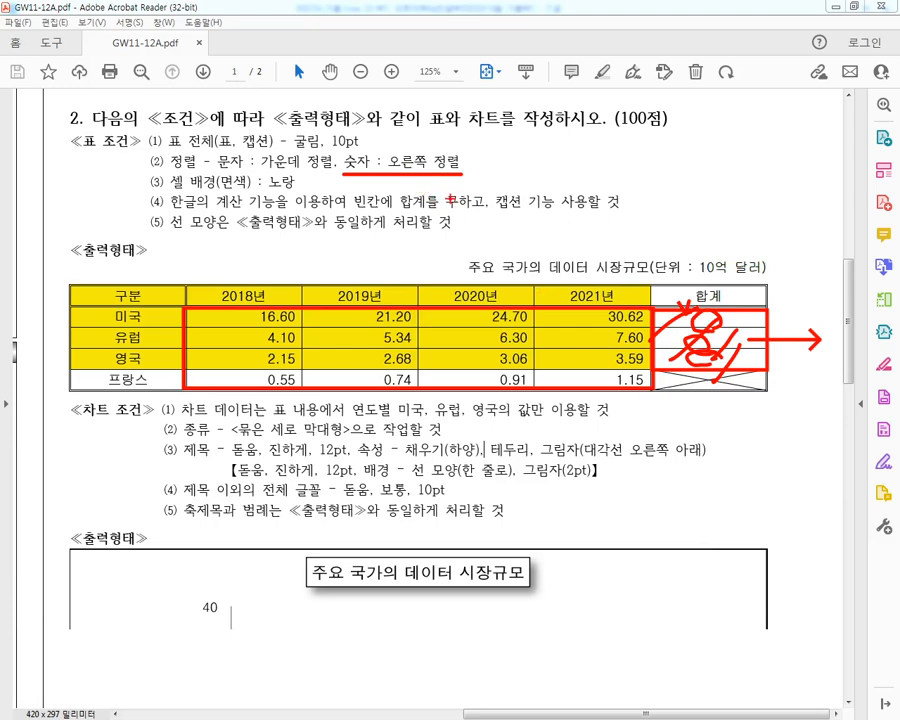
pyautogui.press('e')
# - Mark the yellow cell background condition in red, frame the shaded cells, strike through the 프랑스 row and 합계 column, and clear the marks
pyautogui.moveTo(148, 185); pyautogui.dragTo(301, 186)
pyautogui.moveTo(71, 283); pyautogui.dragTo(648, 370)
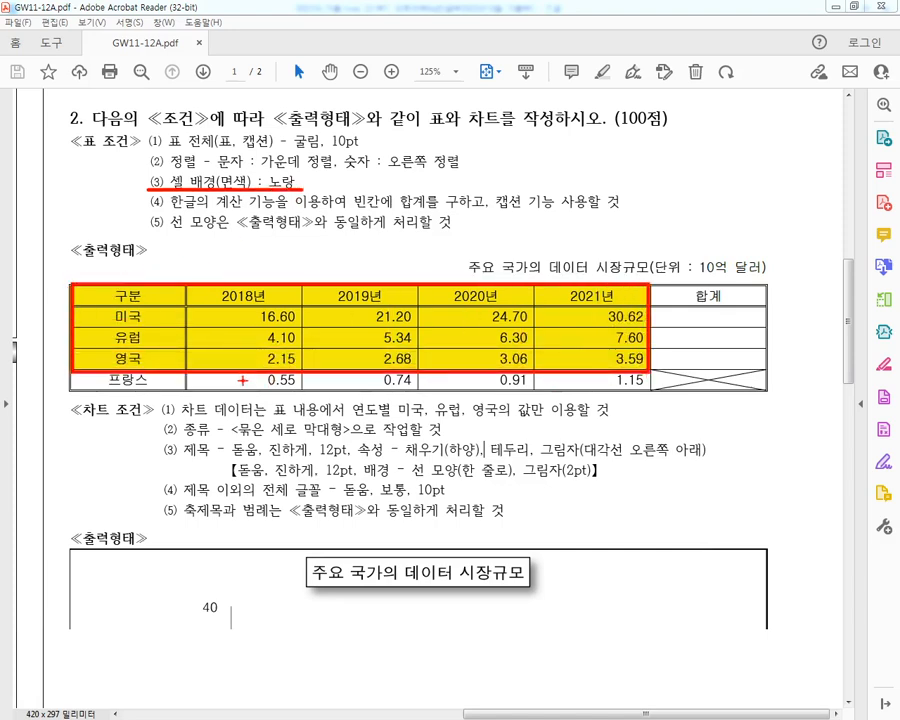
pyautogui.moveTo(214, 381); pyautogui.dragTo(610, 381)
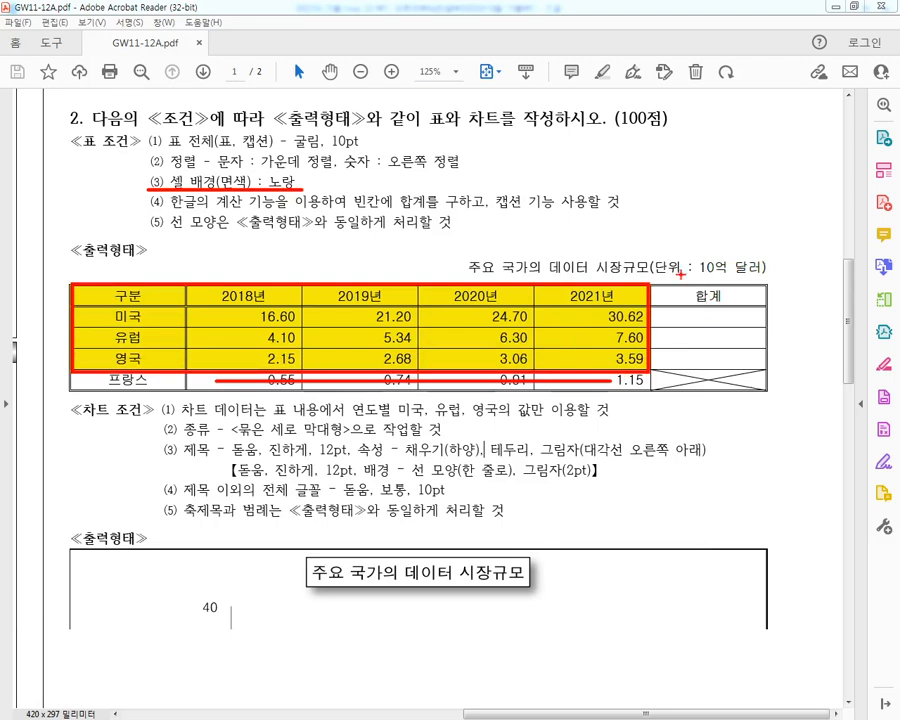
pyautogui.moveTo(685, 274); pyautogui.dragTo(676, 396)
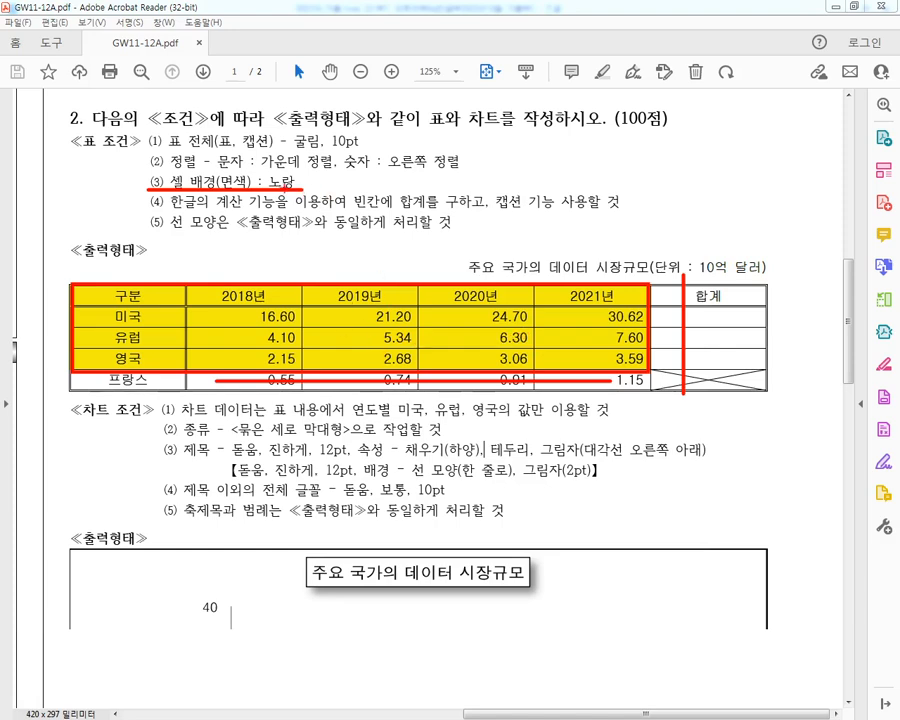
pyautogui.moveTo(293, 184)
pyautogui.mouseDown()
pyautogui.moveTo(318, 294)
pyautogui.moveTo(350, 280)
pyautogui.moveTo(372, 308)
pyautogui.mouseUp()
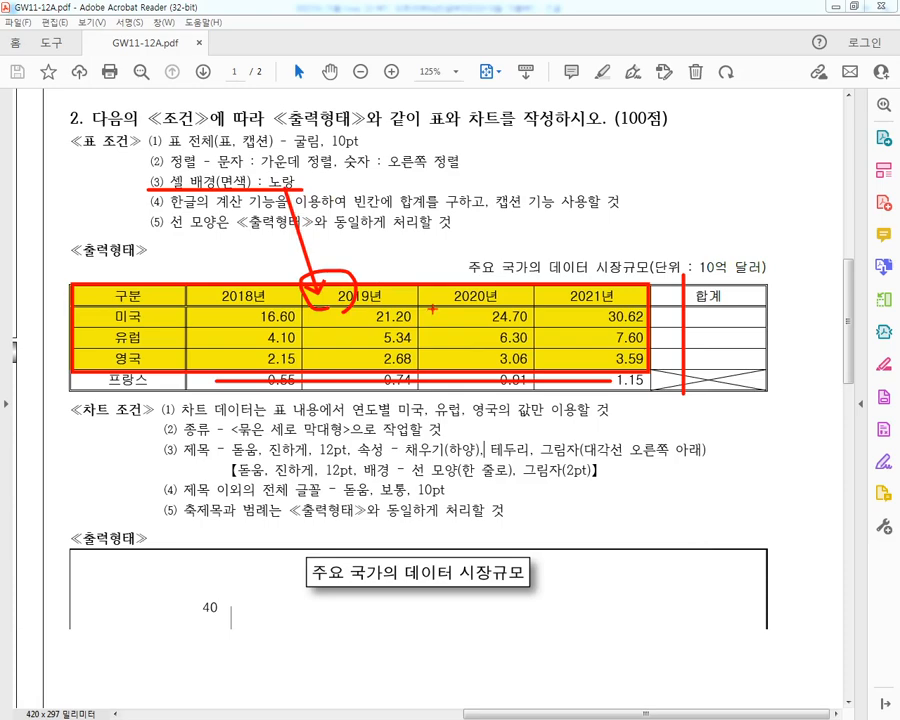
pyautogui.press('Escape')
pyautogui.hotkey('ctrl', '2')
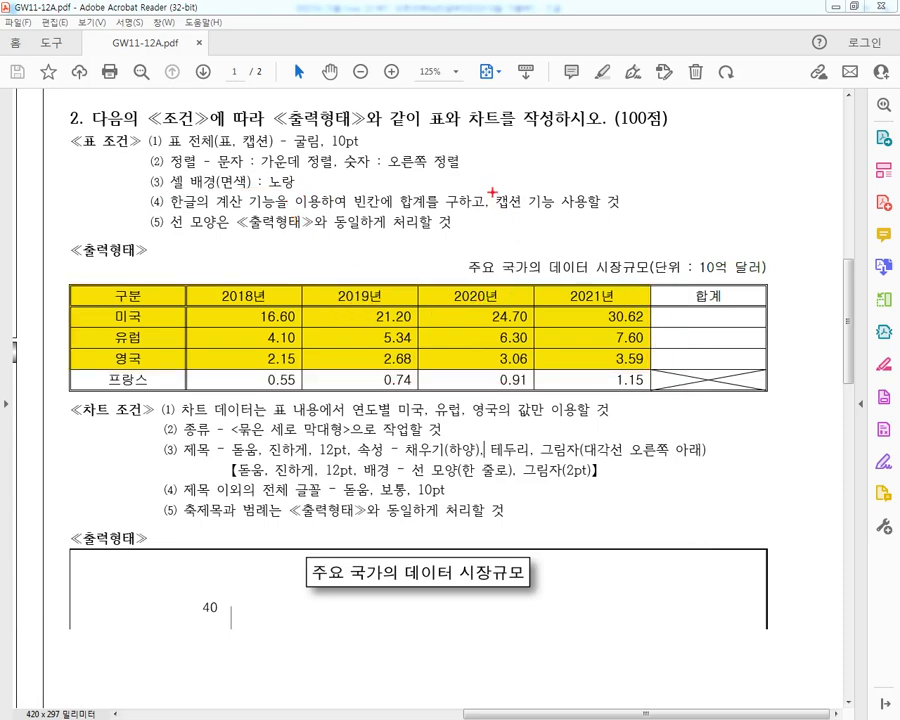
# - Mark the caption condition with the table's caption, and the line style condition with the whole table, in red
pyautogui.moveTo(490, 191); pyautogui.dragTo(617, 212)
pyautogui.moveTo(466, 276); pyautogui.dragTo(777, 271)
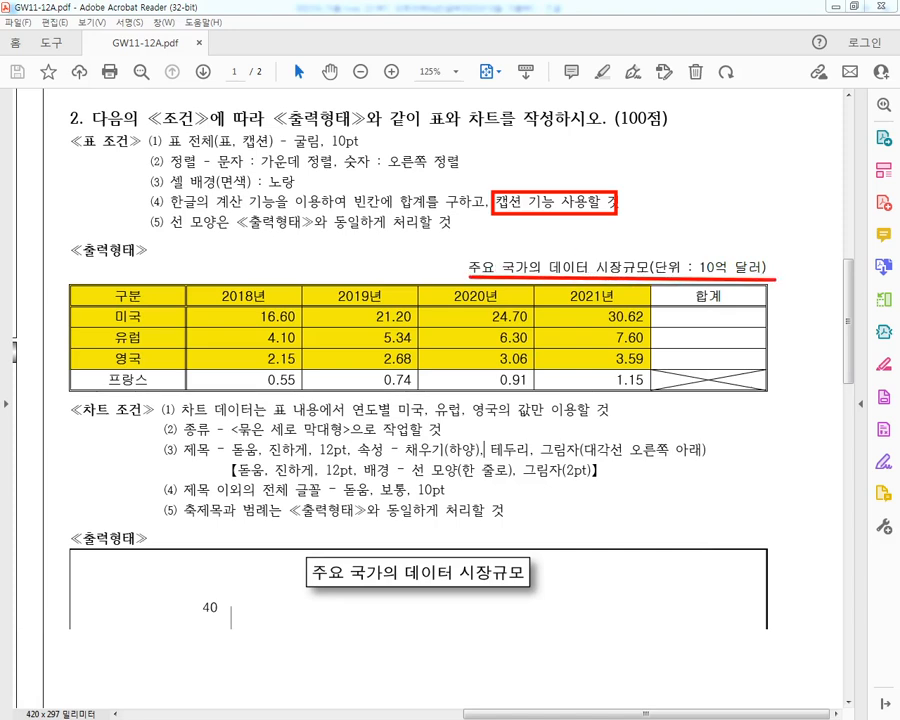
pyautogui.moveTo(152, 231); pyautogui.dragTo(440, 230)
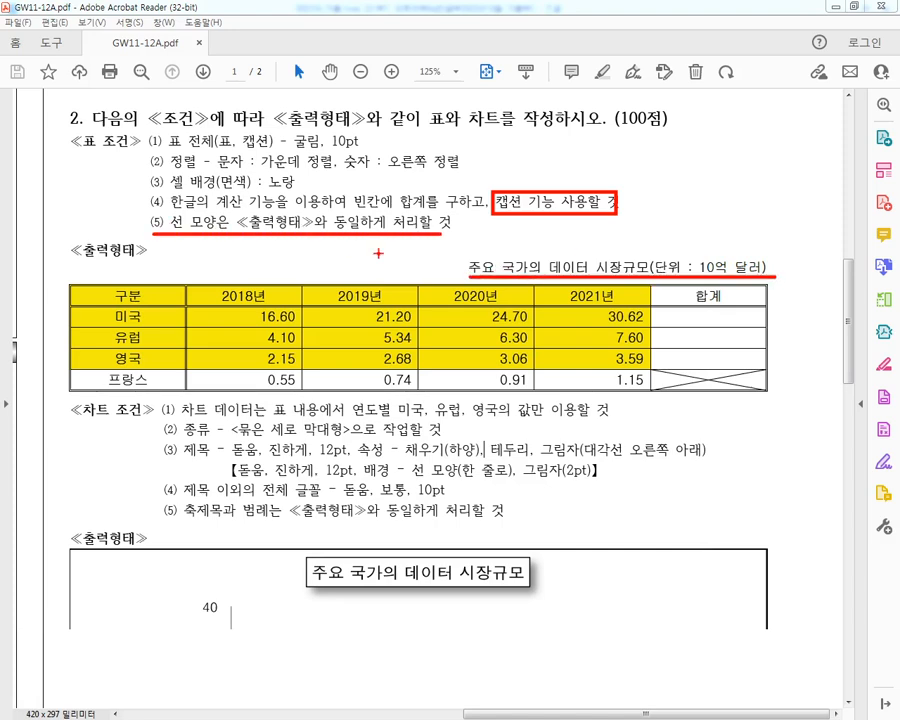
pyautogui.moveTo(66, 283); pyautogui.dragTo(771, 398)
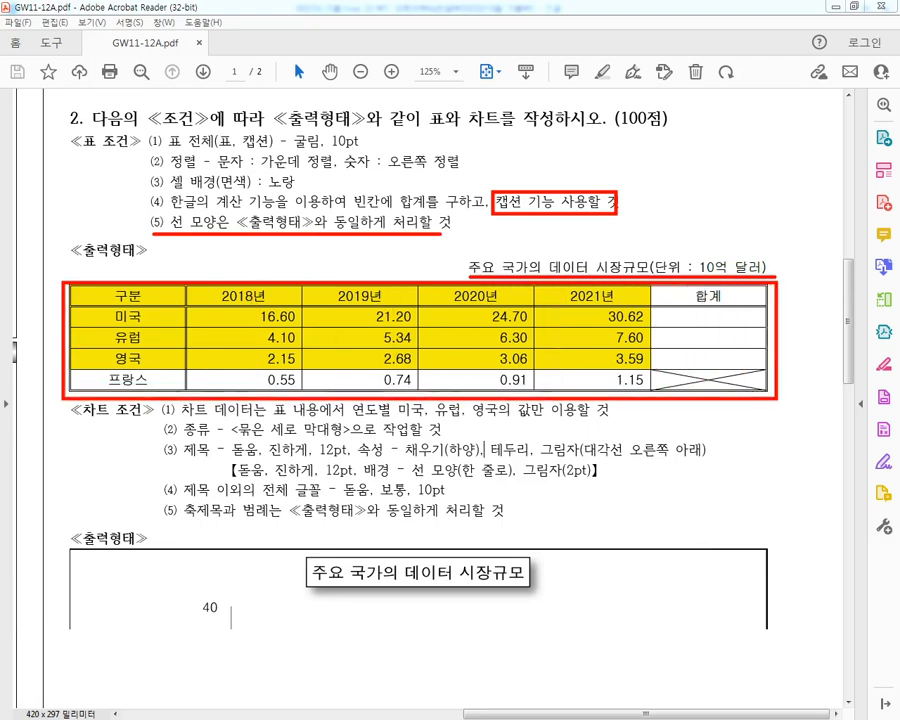
# - Clear the marks, and mark in red the line below the header row, the line beside the 구분 column and the diagonals of the crossed cell
pyautogui.press('e')
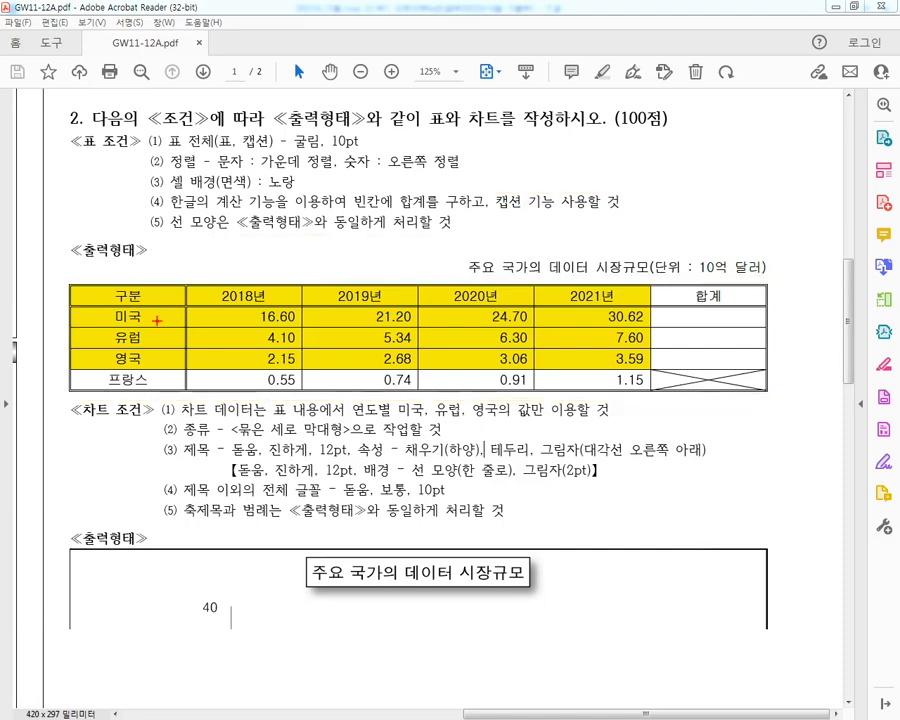
pyautogui.moveTo(75, 304); pyautogui.dragTo(765, 305)
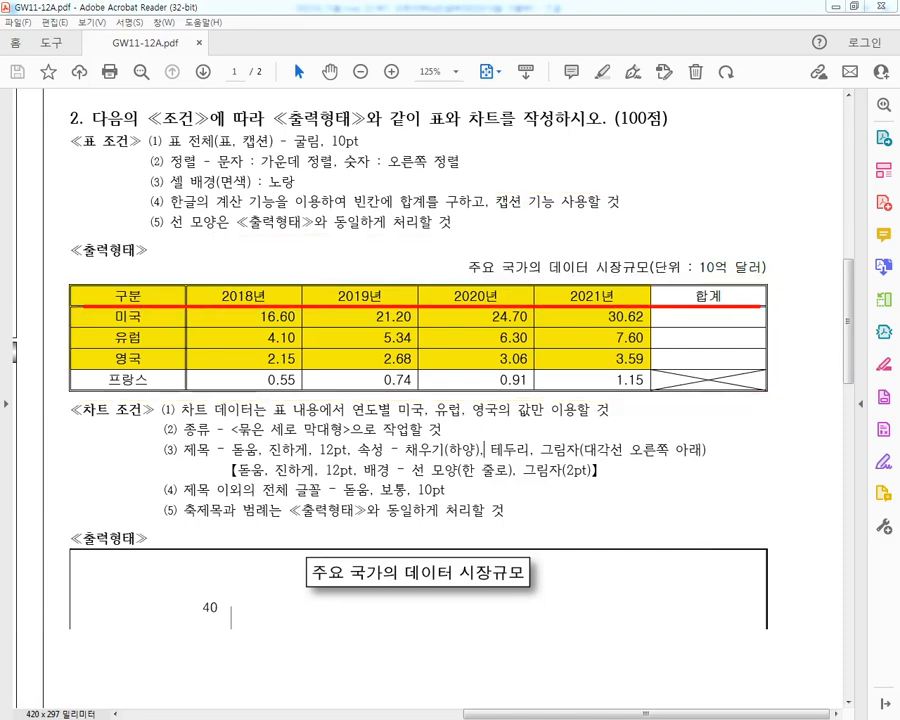
pyautogui.press('e')
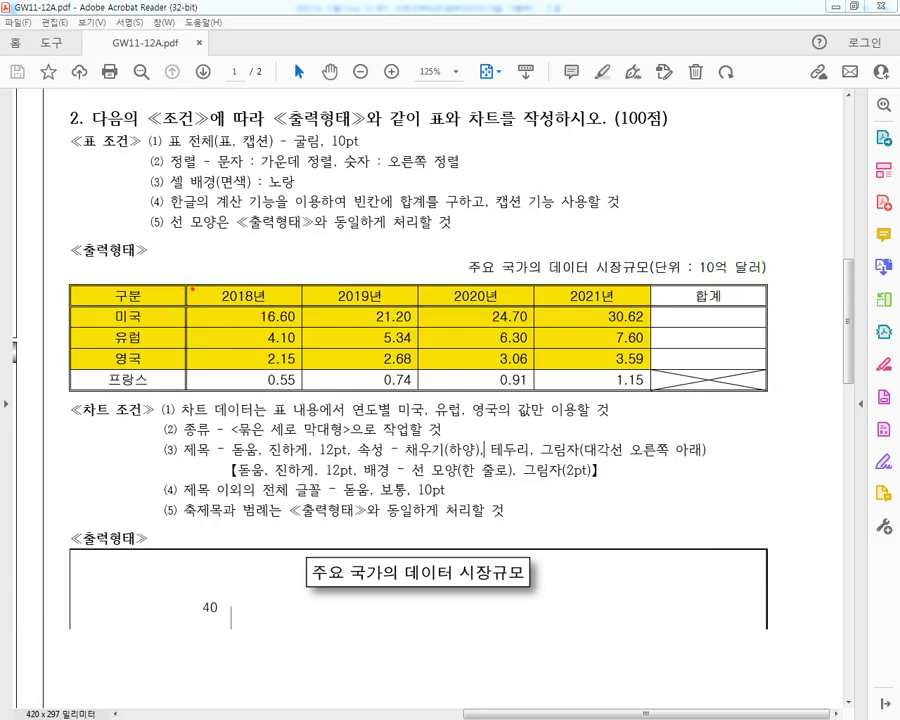
pyautogui.moveTo(194, 291); pyautogui.dragTo(191, 388)
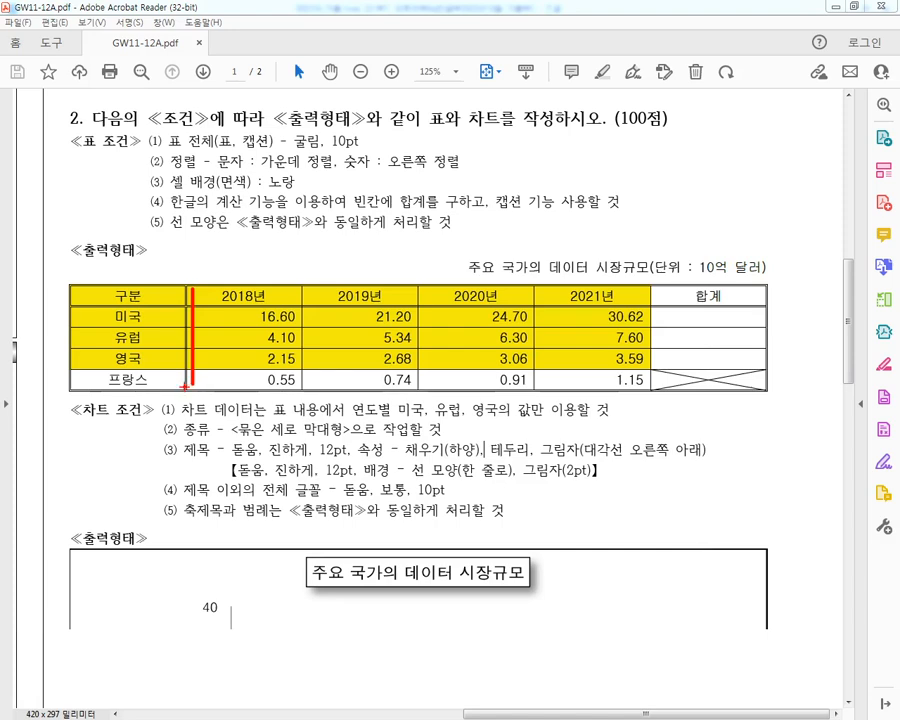
pyautogui.moveTo(656, 385); pyautogui.dragTo(768, 366)
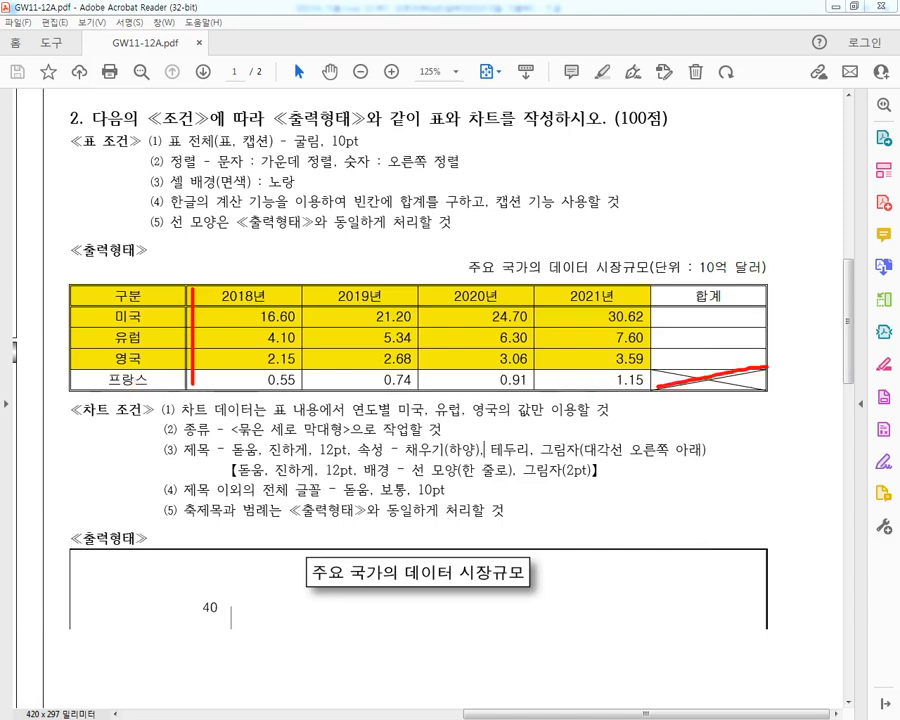
pyautogui.moveTo(650, 363); pyautogui.dragTo(712, 387)
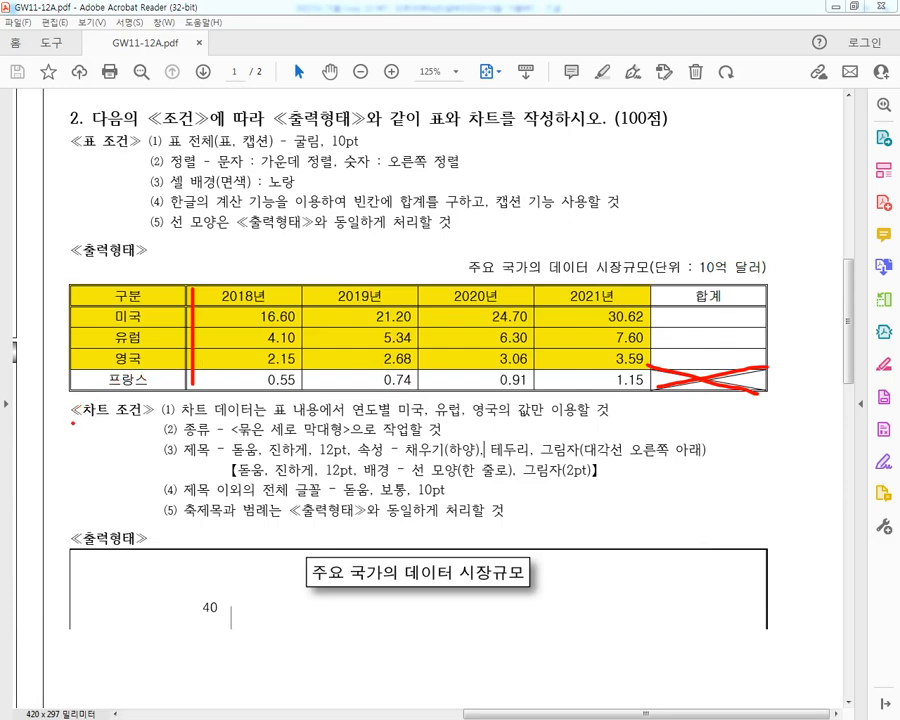
# - Mark the chart conditions heading and its numbered list in red with a downward arrow and a brace, and clear the marks
pyautogui.moveTo(72, 420)
pyautogui.mouseDown()
pyautogui.moveTo(152, 421)
pyautogui.moveTo(134, 537)
pyautogui.moveTo(178, 515)
pyautogui.mouseUp()
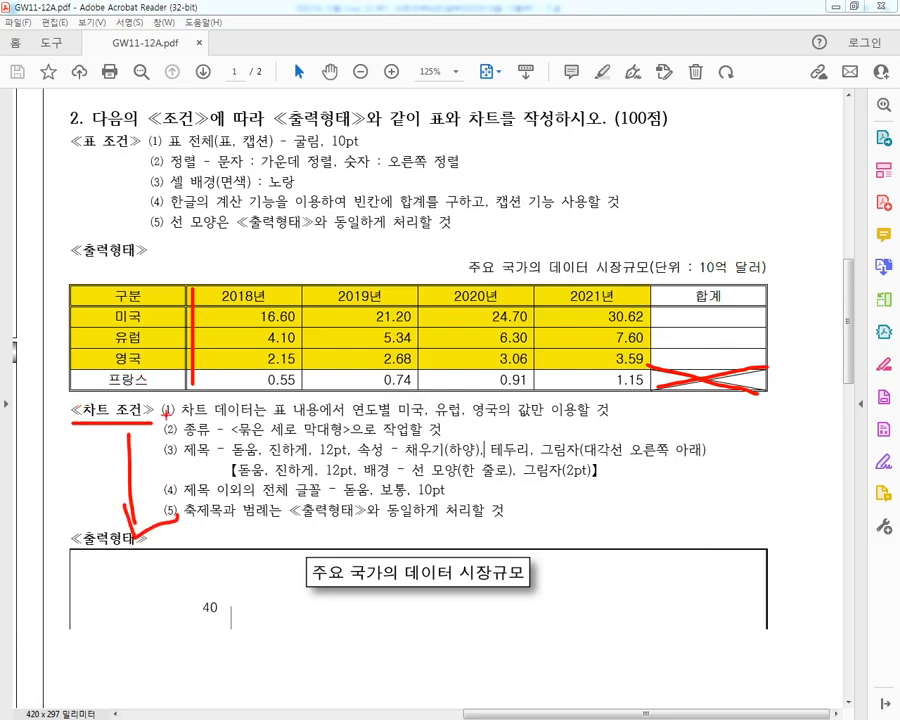
pyautogui.moveTo(165, 405)
pyautogui.mouseDown()
pyautogui.moveTo(153, 414)
pyautogui.moveTo(158, 537)
pyautogui.mouseUp()
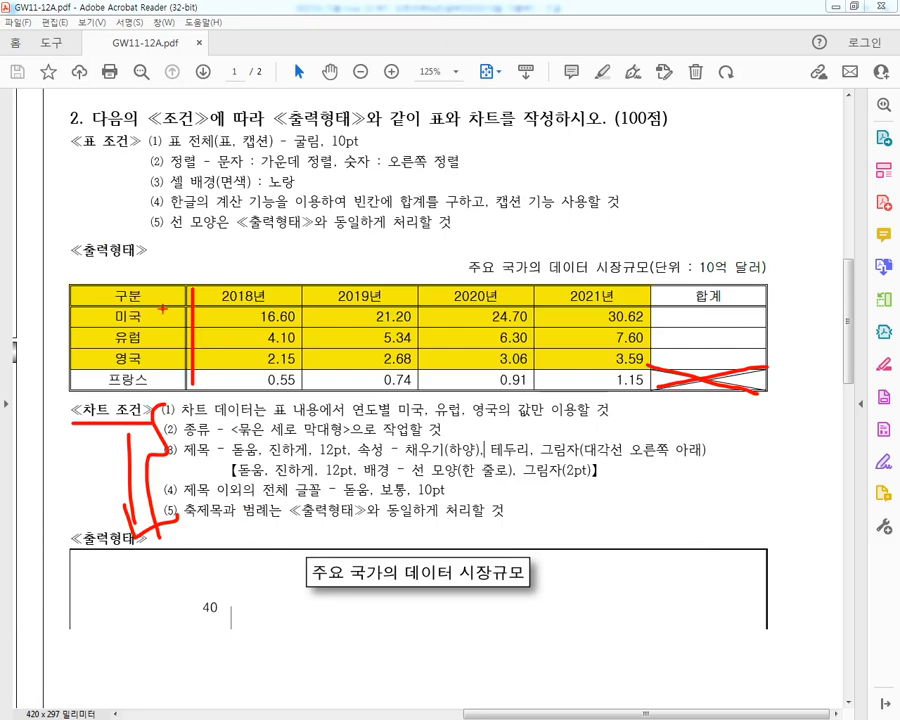
pyautogui.press('Escape')
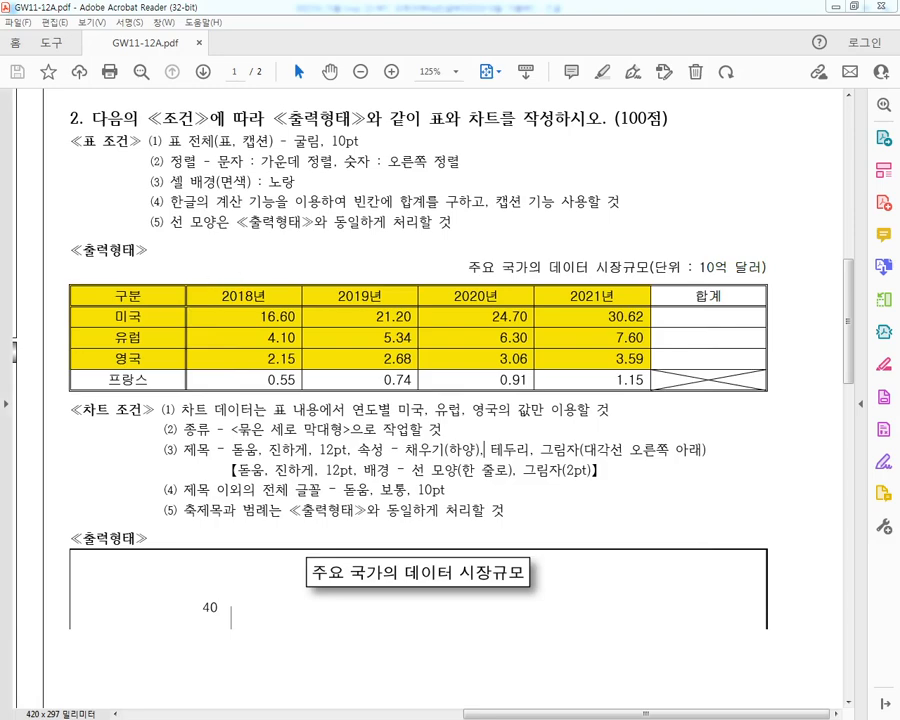
# - Switch to 202210-기술.hwp in 한글 and open the table creation dialog for the empty line under item 2
pyautogui.hotkey('alt', 'Tab')
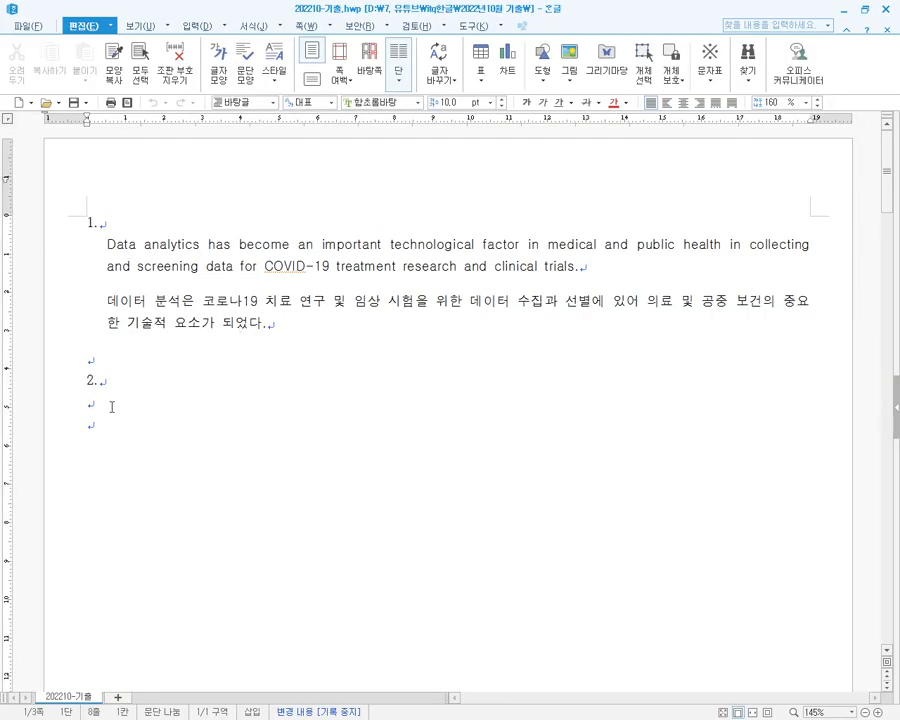
pyautogui.scroll(-4, 138, 395)
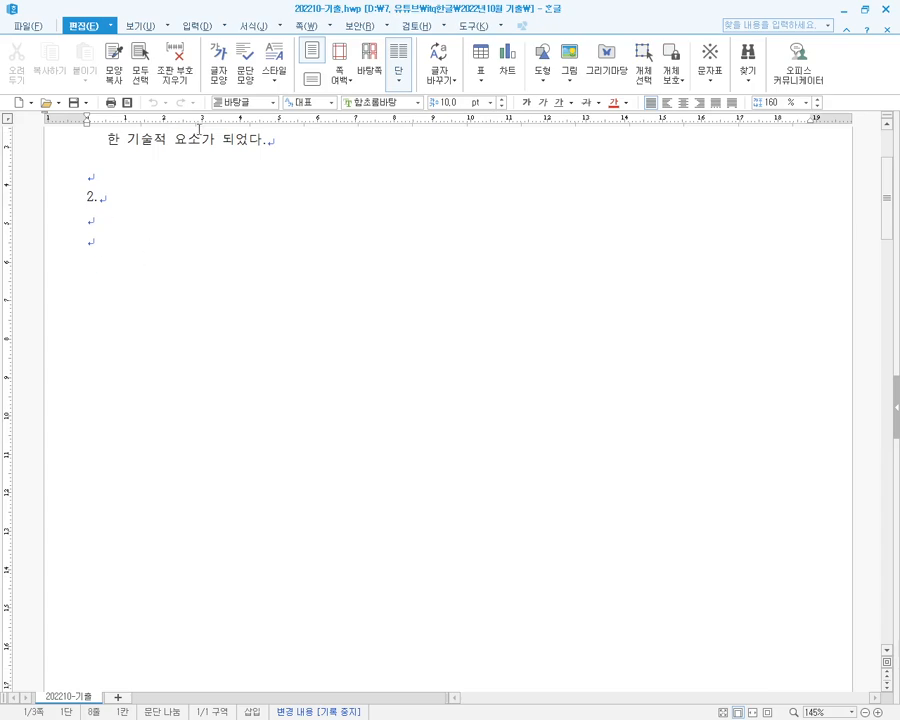
pyautogui.click(200, 27)
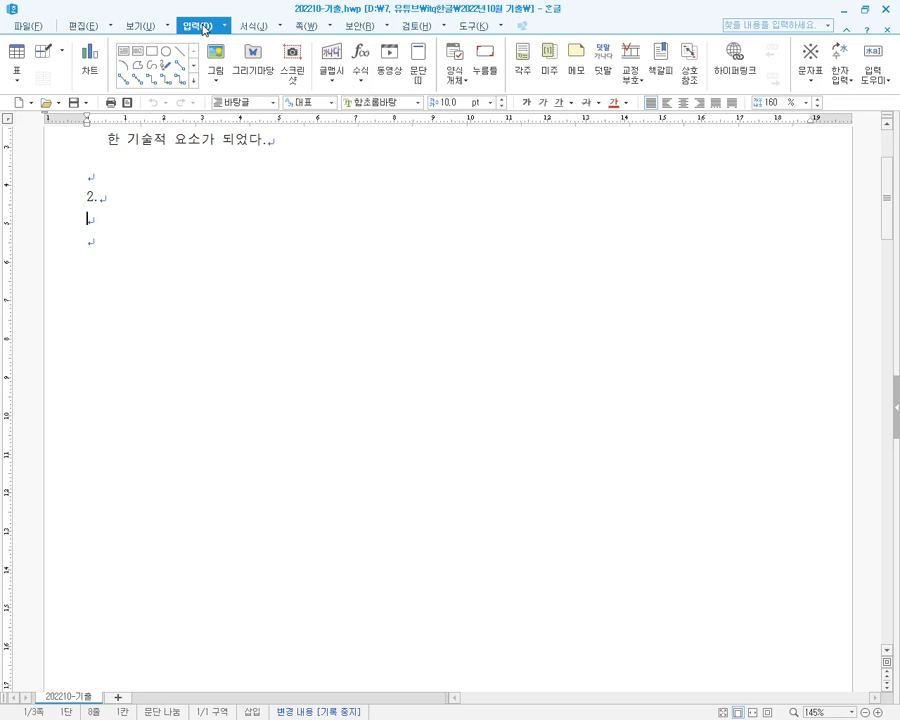
pyautogui.hotkey('ctrl', '2')
pyautogui.moveTo(165, 9)
pyautogui.mouseDown()
pyautogui.moveTo(227, 34)
pyautogui.moveTo(22, 69)
pyautogui.mouseUp()
pyautogui.press('Escape')
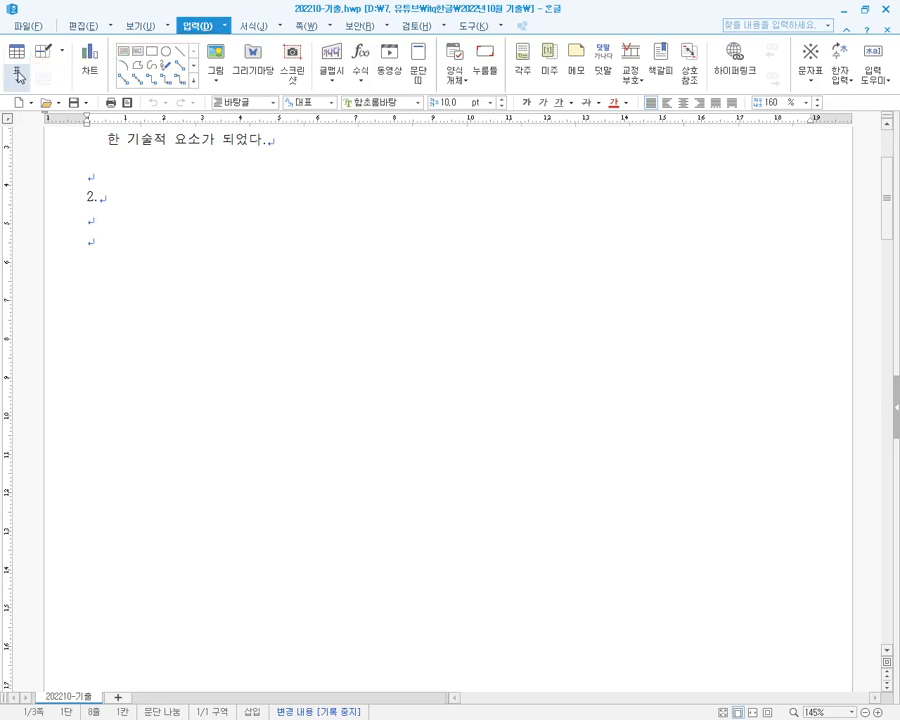
pyautogui.click(17, 75)
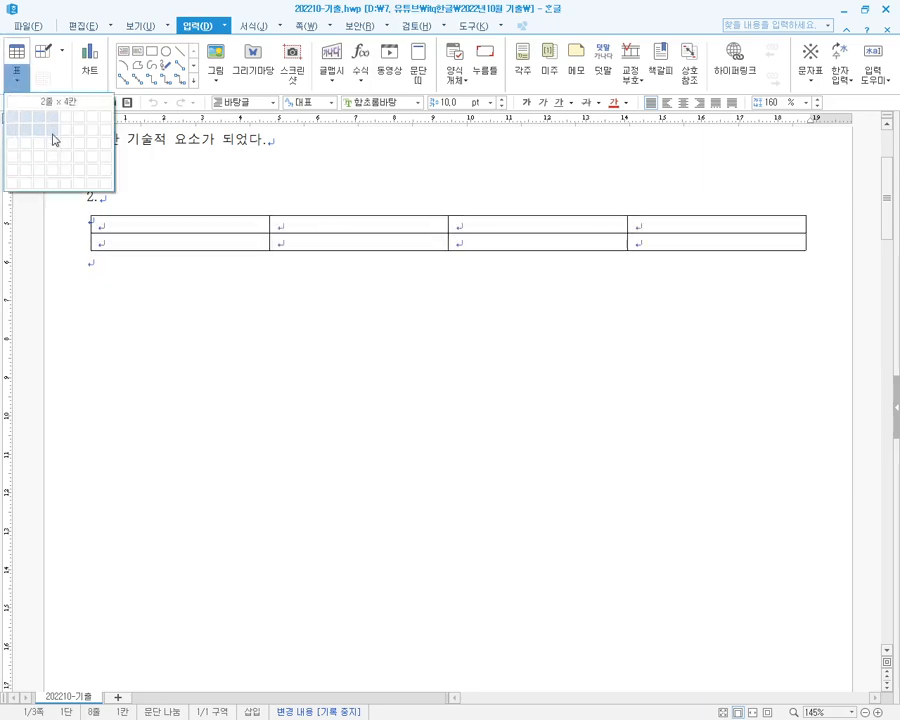
pyautogui.click(22, 78)
pyautogui.click(17, 52)
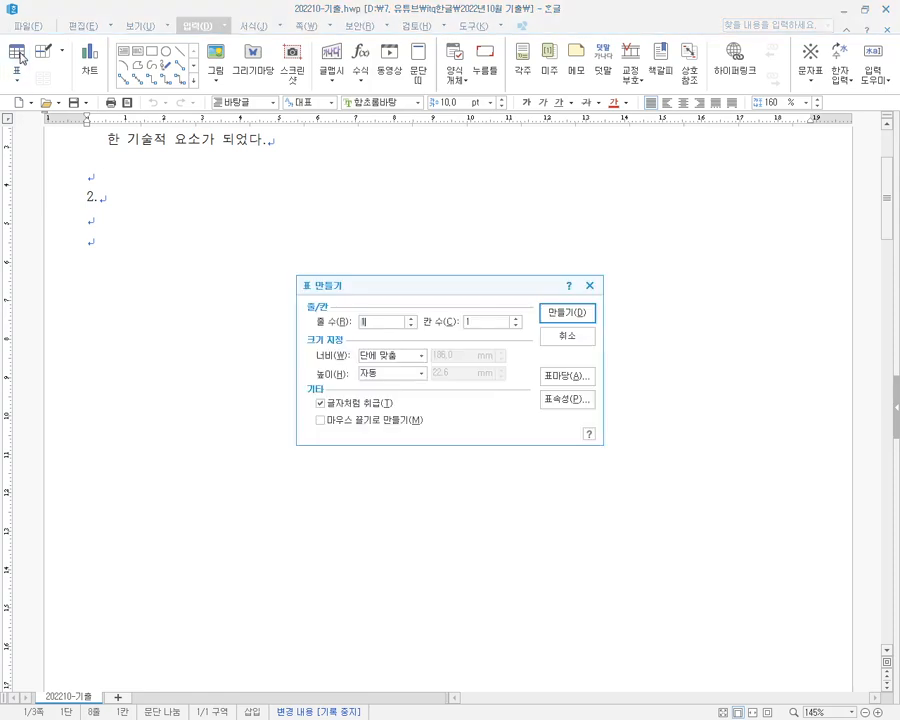
# - Frame the table creation dialog in red, draw arrows tracing the route from the insert commands through the table command, and clear the marks
pyautogui.hotkey('ctrl', '2')
pyautogui.moveTo(270, 260)
pyautogui.mouseDown()
pyautogui.moveTo(546, 383)
pyautogui.moveTo(612, 461)
pyautogui.mouseUp()
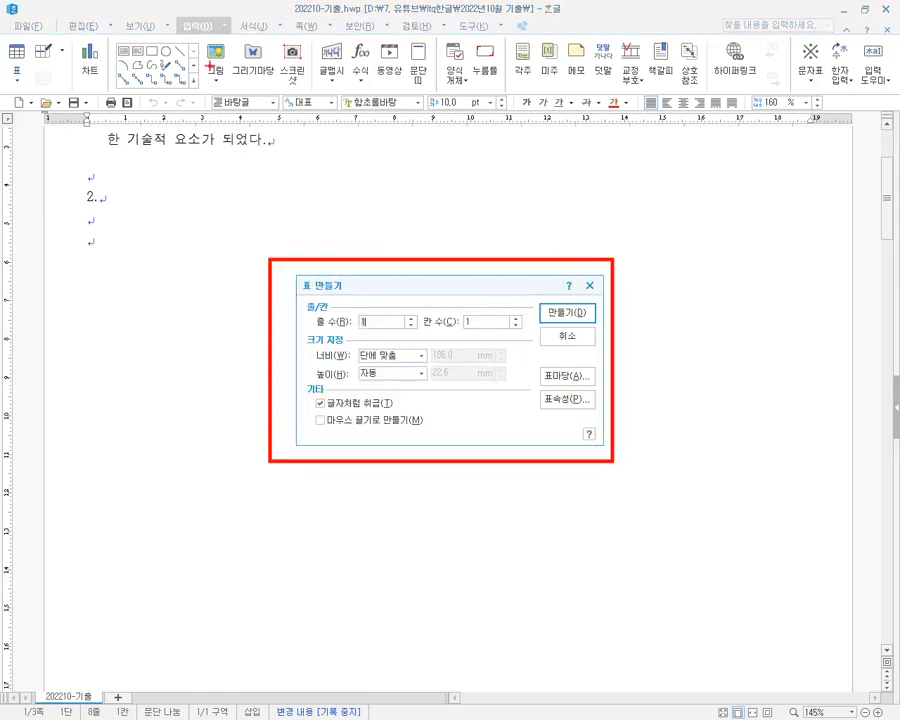
pyautogui.moveTo(200, 32)
pyautogui.mouseDown()
pyautogui.moveTo(45, 50)
pyautogui.moveTo(37, 62)
pyautogui.moveTo(250, 186)
pyautogui.moveTo(318, 262)
pyautogui.mouseUp()
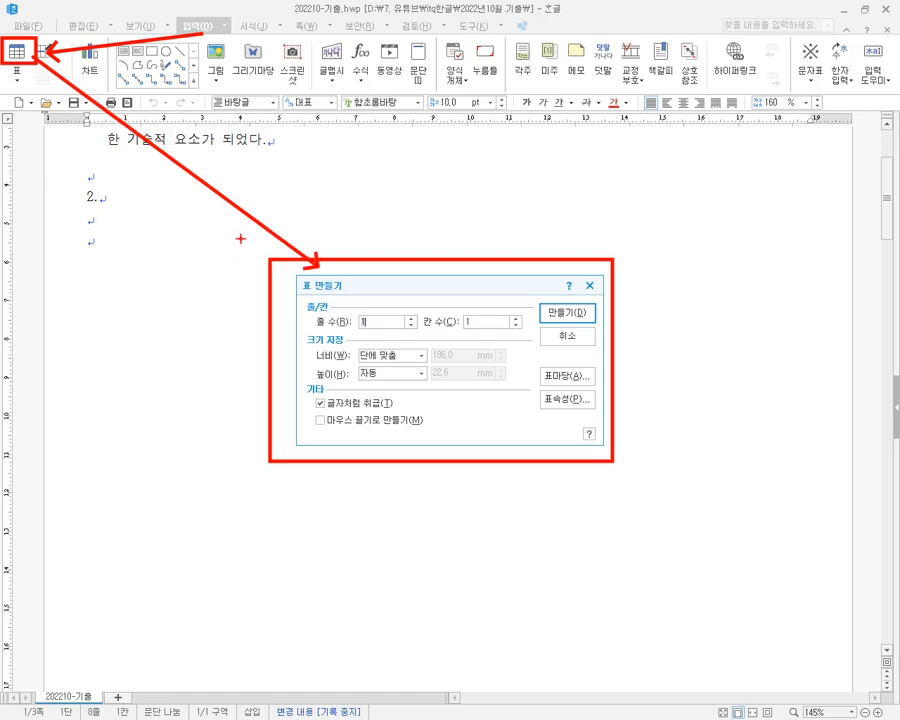
pyautogui.moveTo(5, 87); pyautogui.dragTo(26, 93)
pyautogui.press('Escape')
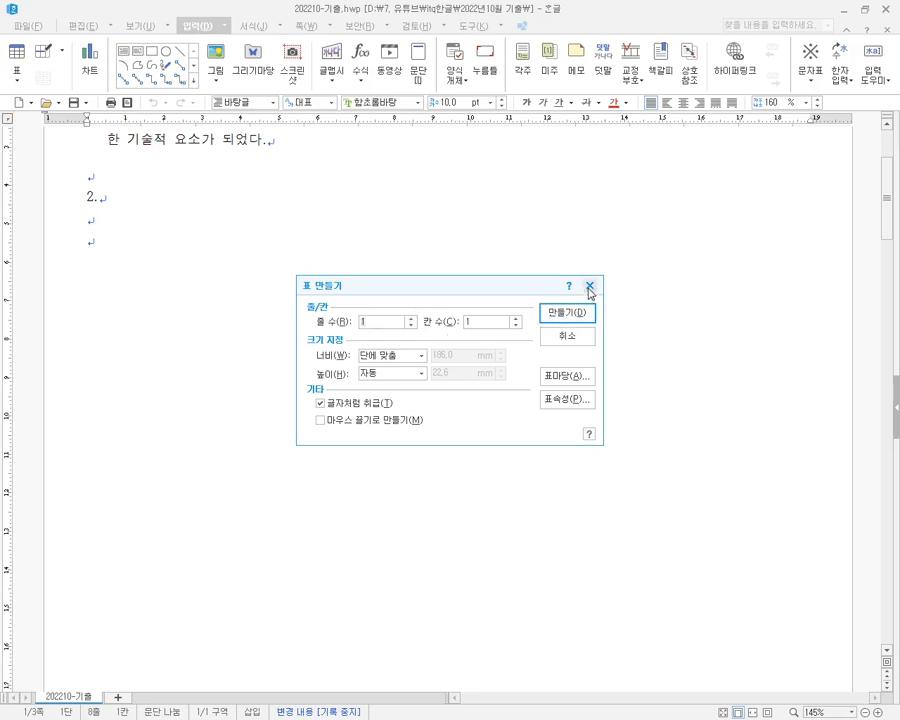
# - Handwrite "Ctrl+N+T" in red above the table creation dialog with a downward arrow, circle both plus signs, and clear the marks
pyautogui.hotkey('ctrl', '2')
pyautogui.moveTo(318, 213); pyautogui.dragTo(319, 268)
pyautogui.moveTo(378, 208)
pyautogui.mouseDown()
pyautogui.moveTo(383, 253)
pyautogui.moveTo(450, 238)
pyautogui.mouseUp()
pyautogui.moveTo(418, 213)
pyautogui.mouseDown()
pyautogui.moveTo(418, 260)
pyautogui.moveTo(456, 261)
pyautogui.moveTo(493, 228)
pyautogui.moveTo(508, 262)
pyautogui.moveTo(578, 230)
pyautogui.moveTo(545, 262)
pyautogui.moveTo(600, 212)
pyautogui.moveTo(612, 250)
pyautogui.moveTo(625, 210)
pyautogui.moveTo(673, 228)
pyautogui.moveTo(656, 262)
pyautogui.mouseUp()
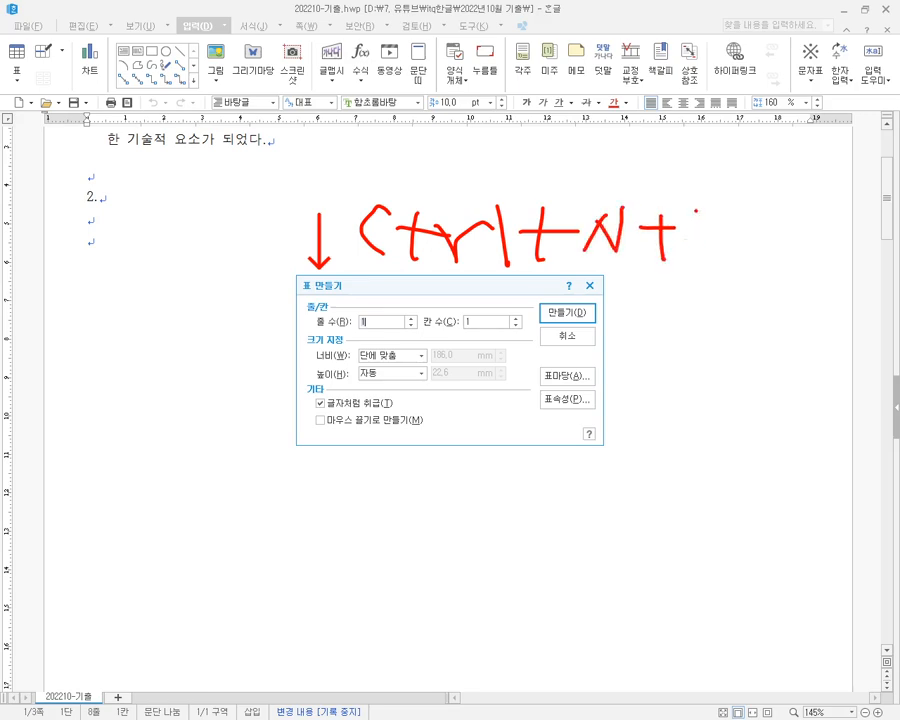
pyautogui.moveTo(695, 212)
pyautogui.mouseDown()
pyautogui.moveTo(733, 214)
pyautogui.moveTo(760, 268)
pyautogui.mouseUp()
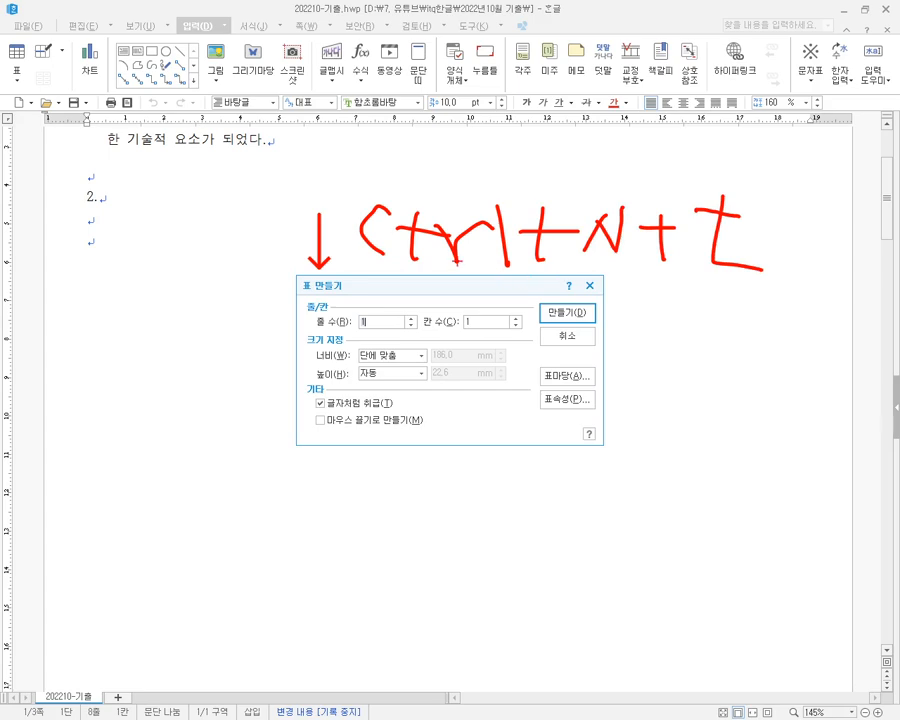
pyautogui.moveTo(545, 192); pyautogui.dragTo(530, 194)
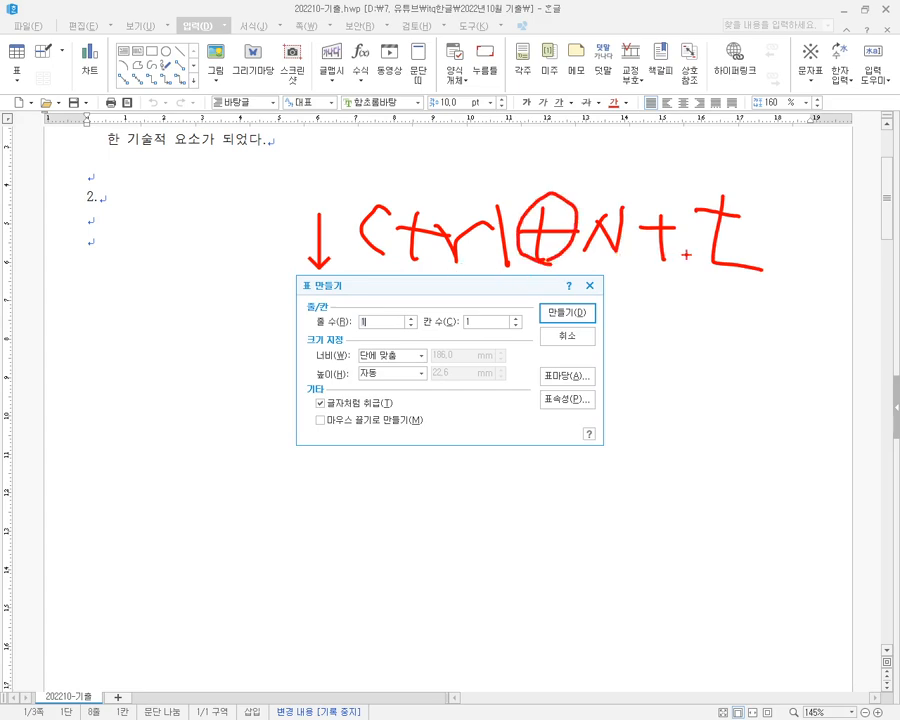
pyautogui.moveTo(686, 254)
pyautogui.mouseDown()
pyautogui.moveTo(668, 214)
pyautogui.moveTo(684, 258)
pyautogui.mouseUp()
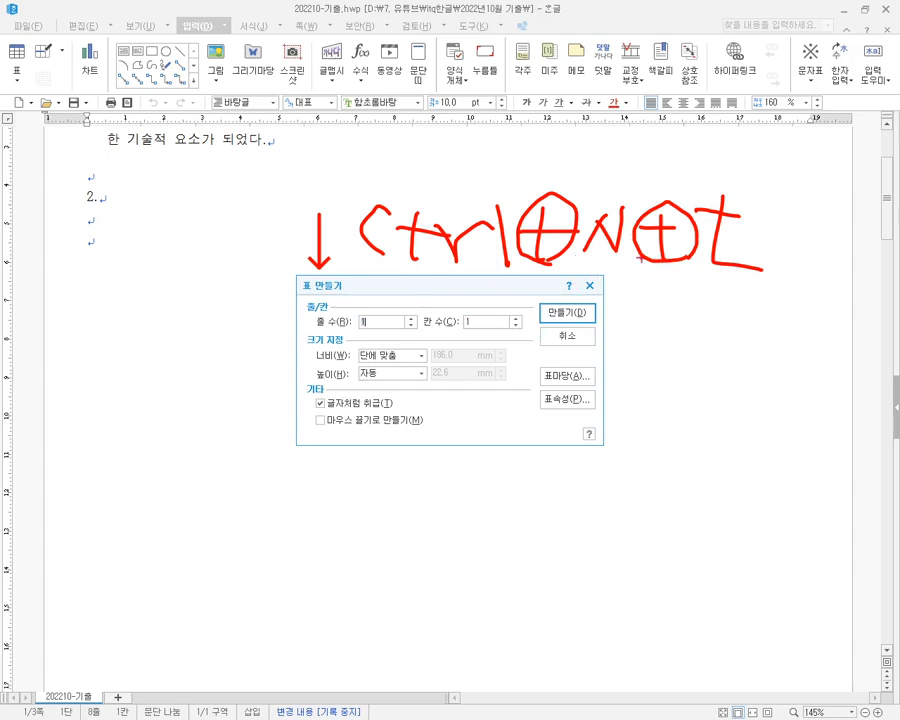
pyautogui.press('Escape')
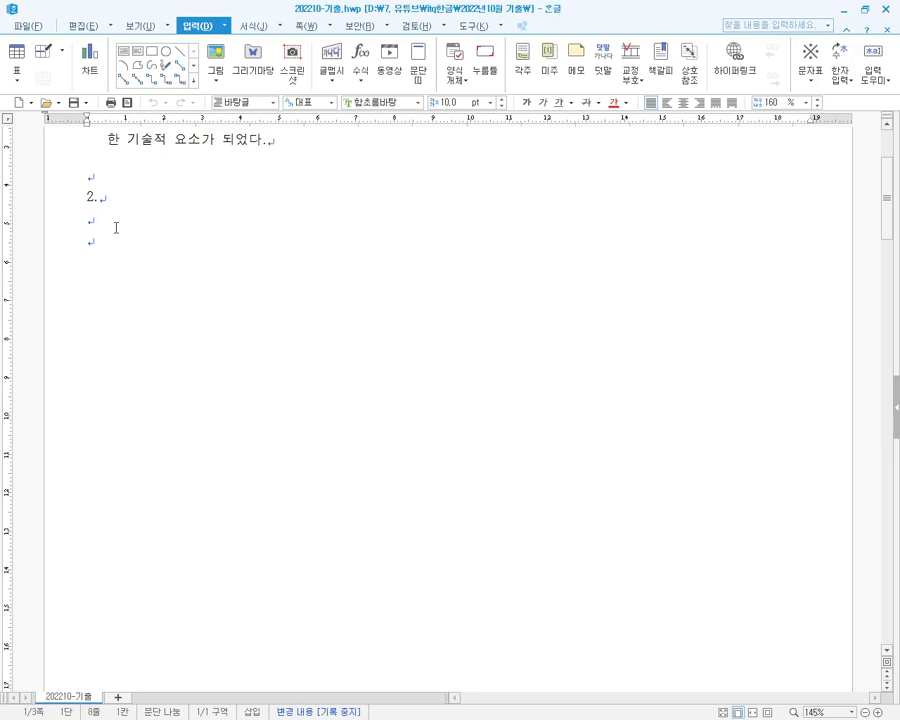
pyautogui.hotkey('ctrl', 'n')
pyautogui.press('t')
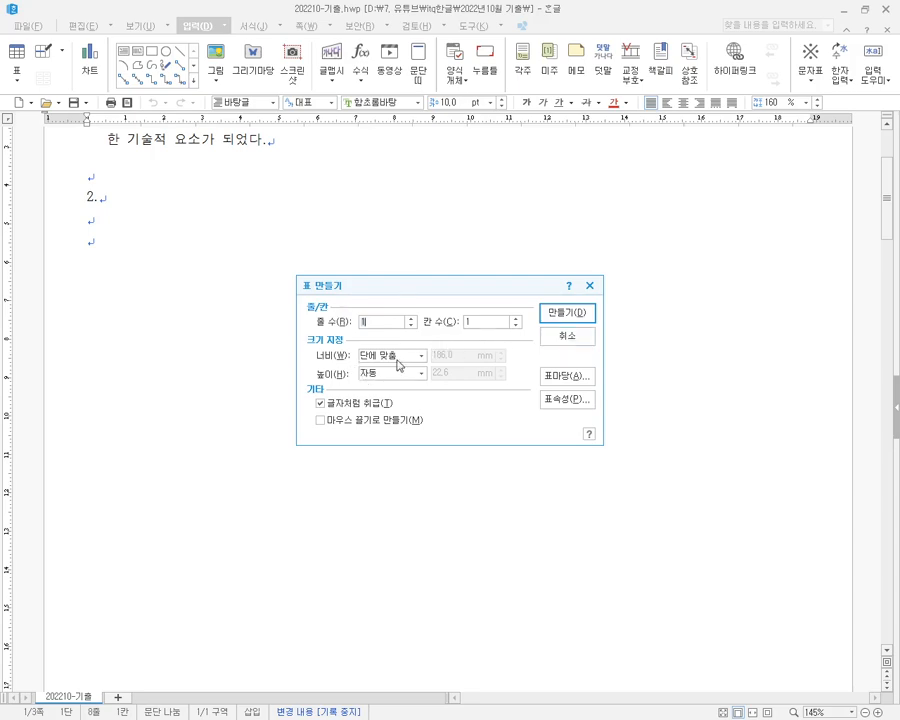
pyautogui.click(543, 344)
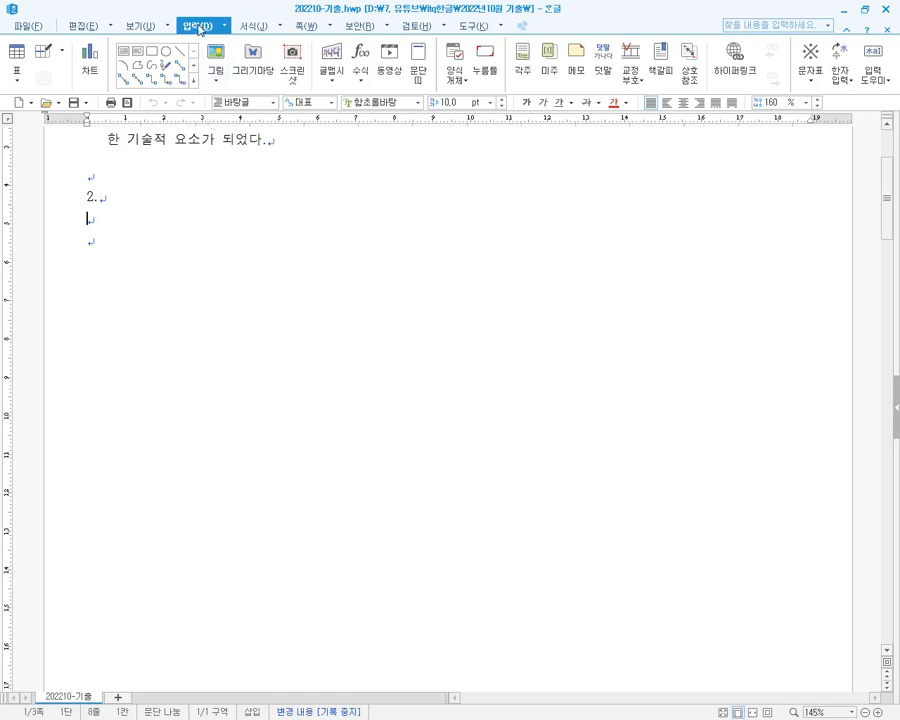
# - Open the table creation dialog, switch to GW11-12A.pdf in Acrobat Reader, and mark each of the five table rows with a red arrow
pyautogui.click(16, 54)
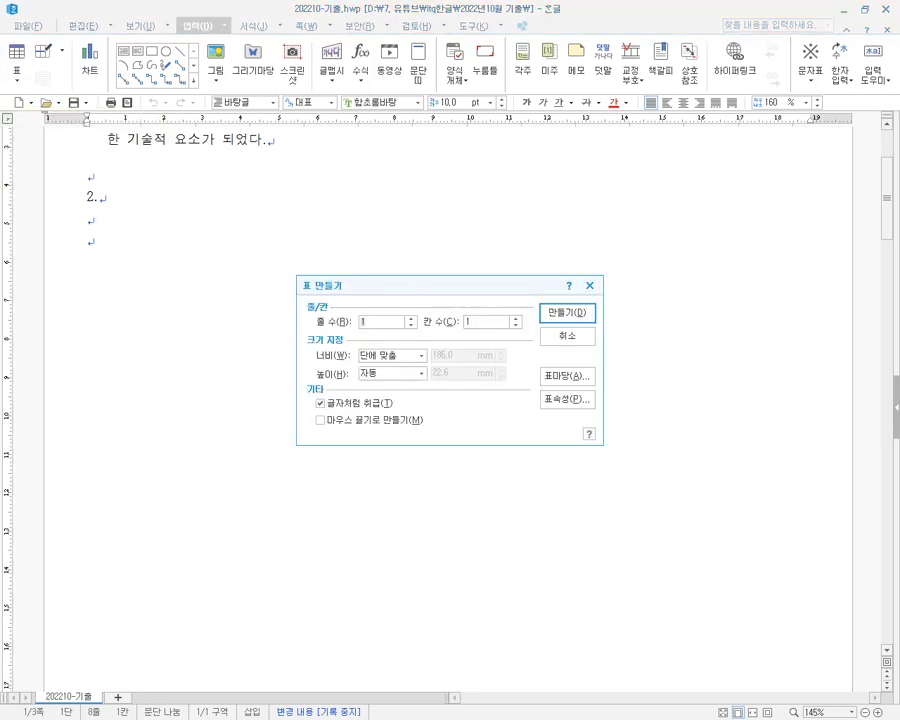
pyautogui.hotkey('alt', 'Tab')
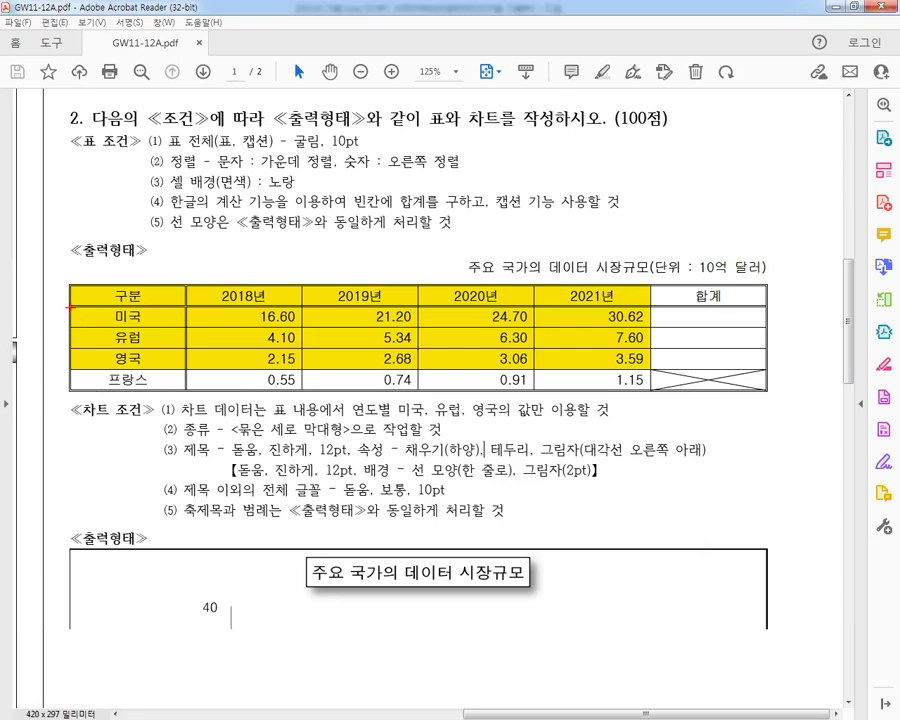
pyautogui.moveTo(43, 296)
pyautogui.mouseDown()
pyautogui.moveTo(88, 293)
pyautogui.moveTo(75, 315)
pyautogui.moveTo(86, 314)
pyautogui.moveTo(80, 337)
pyautogui.moveTo(112, 357)
pyautogui.mouseUp()
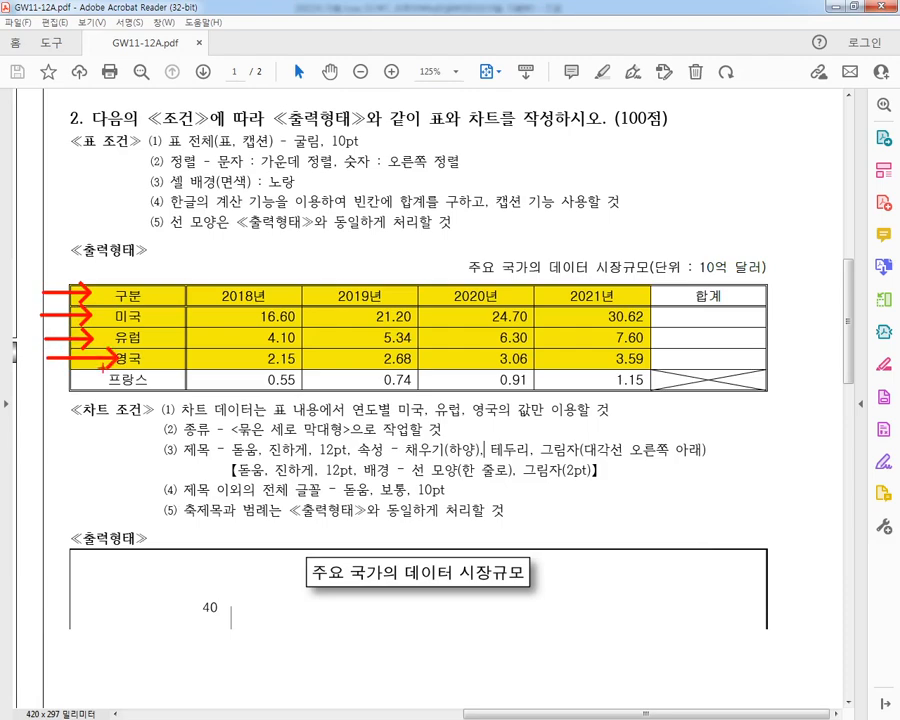
pyautogui.moveTo(40, 383); pyautogui.dragTo(102, 380)
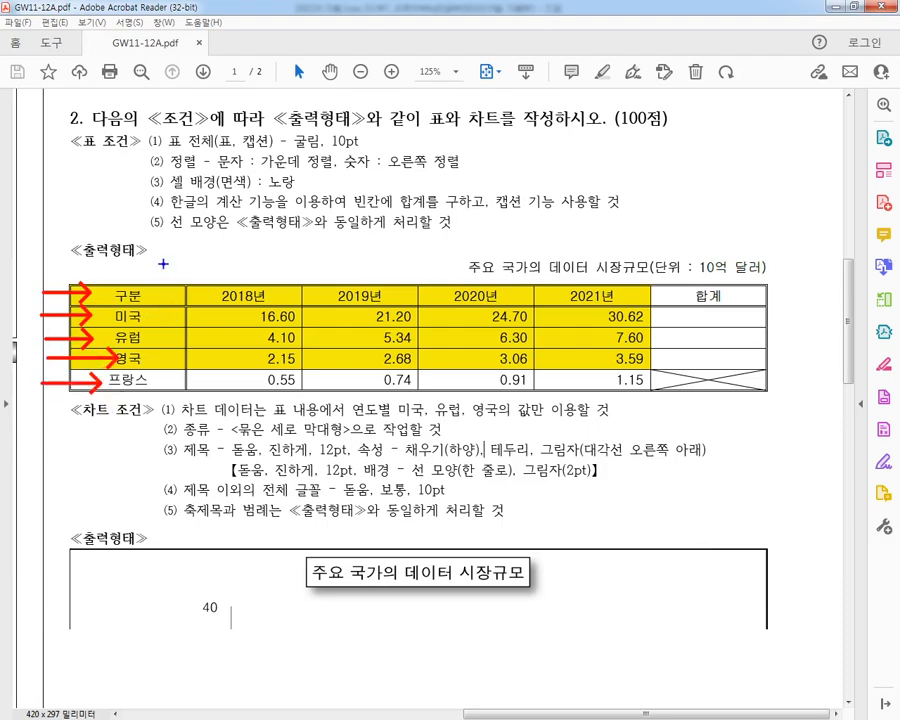
# - Mark each of the six table columns, from 구분 to 합계, with a blue downward arrow, and clear all the marks
pyautogui.moveTo(163, 258)
pyautogui.mouseDown()
pyautogui.moveTo(170, 318)
pyautogui.moveTo(181, 305)
pyautogui.mouseUp()
pyautogui.moveTo(268, 260)
pyautogui.mouseDown()
pyautogui.moveTo(270, 305)
pyautogui.moveTo(281, 290)
pyautogui.mouseUp()
pyautogui.moveTo(373, 259); pyautogui.dragTo(394, 302)
pyautogui.moveTo(384, 295); pyautogui.dragTo(398, 289)
pyautogui.moveTo(458, 260); pyautogui.dragTo(489, 302)
pyautogui.moveTo(481, 293); pyautogui.dragTo(495, 288)
pyautogui.moveTo(548, 260); pyautogui.dragTo(586, 308)
pyautogui.moveTo(574, 307); pyautogui.dragTo(590, 293)
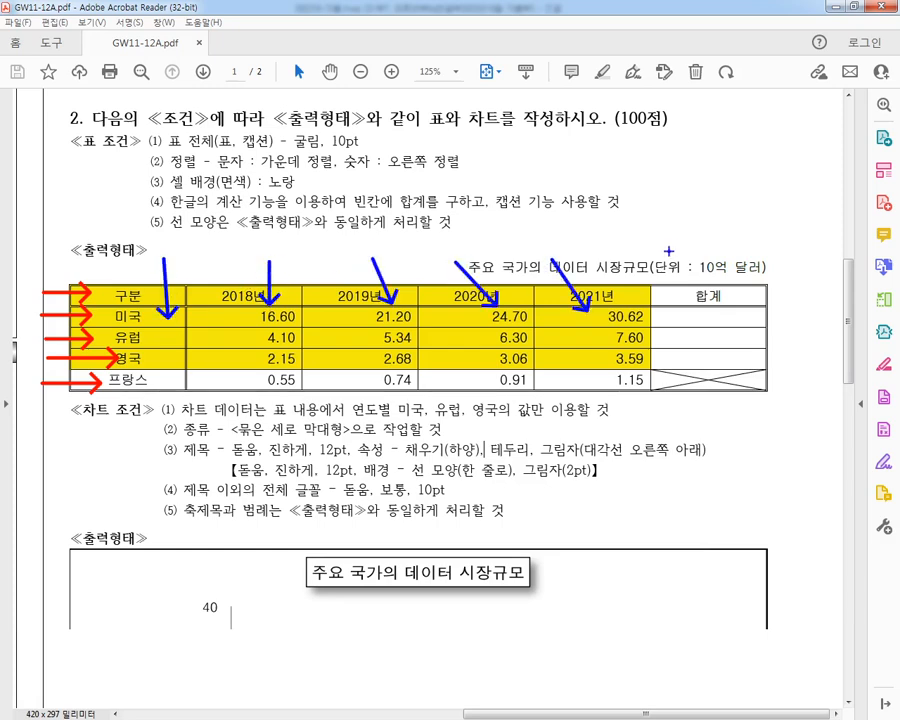
pyautogui.moveTo(673, 247); pyautogui.dragTo(701, 290)
pyautogui.moveTo(690, 289); pyautogui.dragTo(704, 274)
pyautogui.press('Escape')
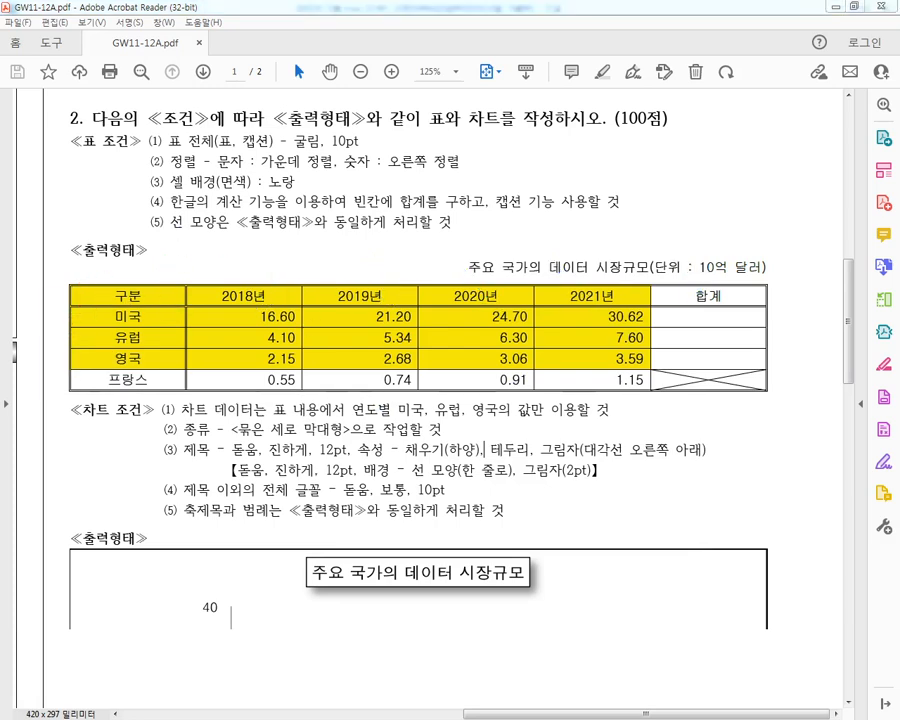
# - Return to the 한글 document and set the new table to 5 rows and 6 columns
pyautogui.hotkey('alt', 'Tab')
pyautogui.click(411, 319)
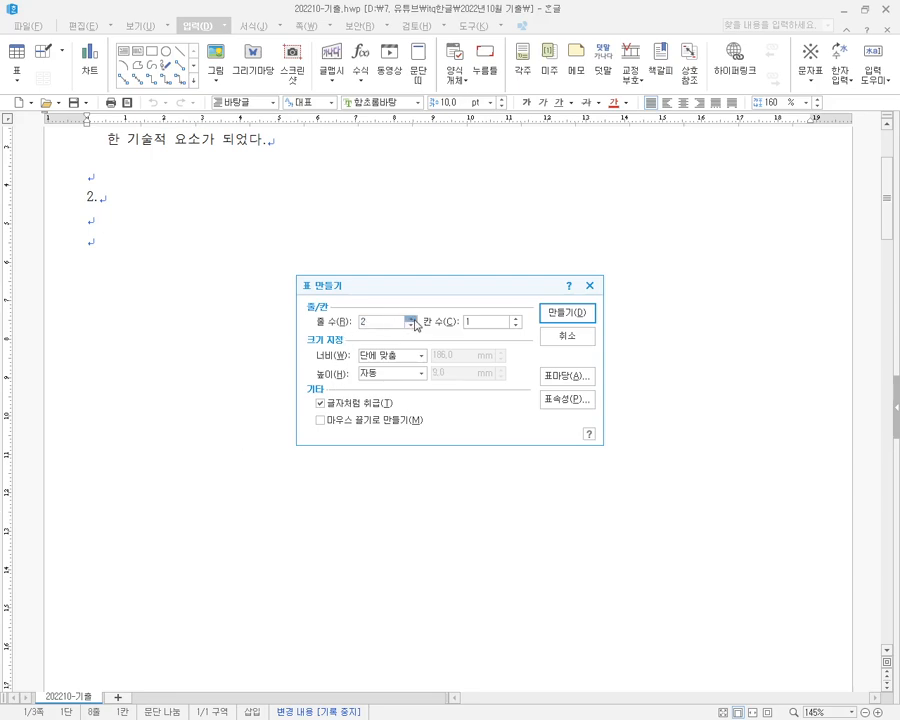
pyautogui.click(411, 319)
pyautogui.click(411, 319)
pyautogui.click(411, 319)
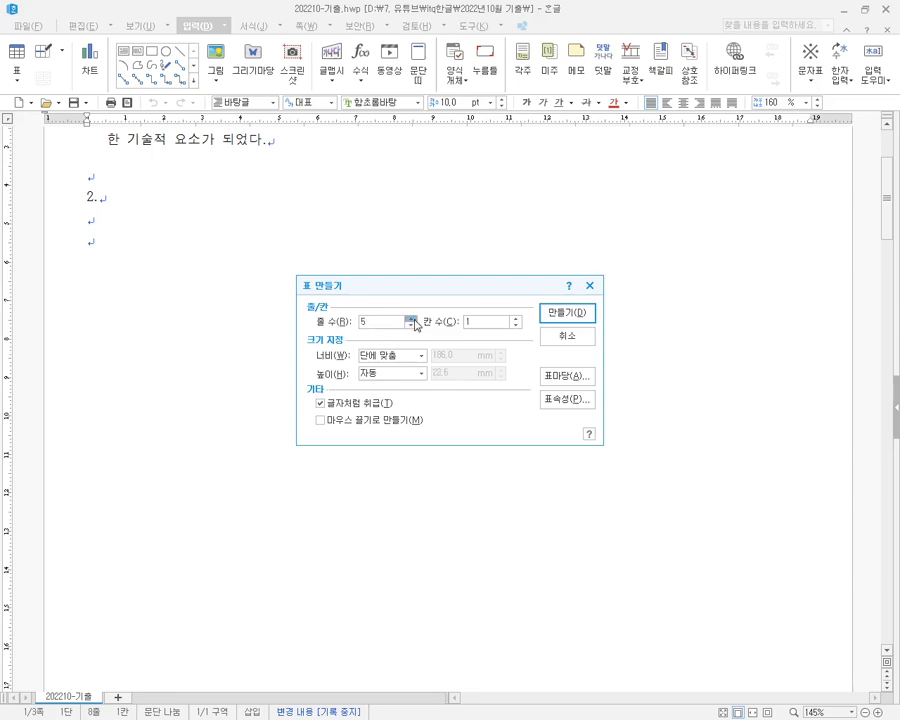
pyautogui.click(516, 318)
pyautogui.click(516, 318)
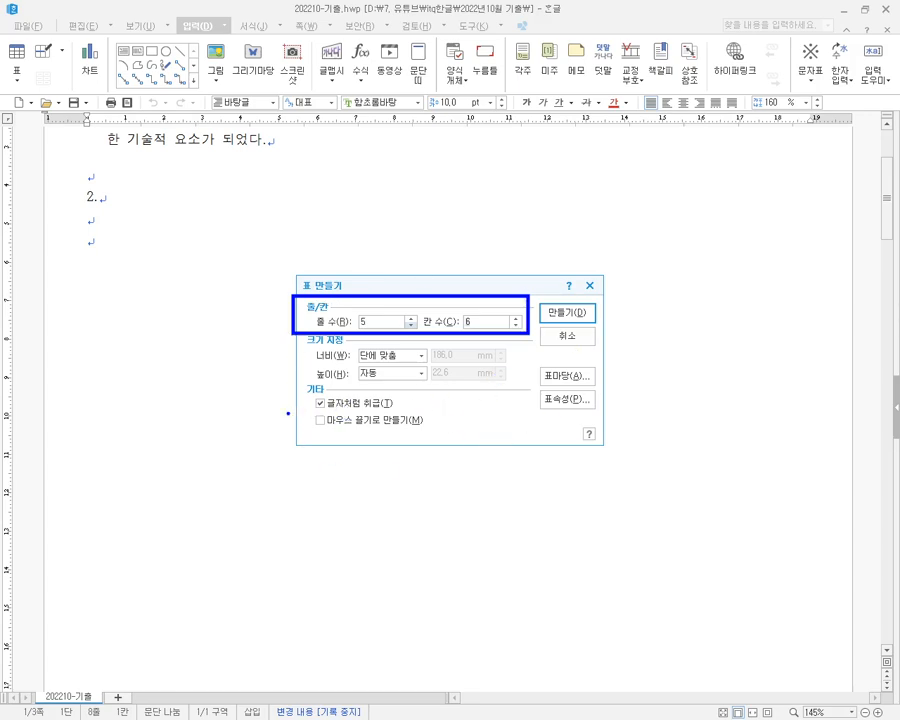
# - Frame the 글자처럼 취급 option in blue and draw a circled star beside it
pyautogui.moveTo(290, 412); pyautogui.dragTo(438, 413)
pyautogui.moveTo(293, 390)
pyautogui.mouseDown()
pyautogui.moveTo(320, 404)
pyautogui.moveTo(438, 412)
pyautogui.mouseUp()
pyautogui.moveTo(490, 384)
pyautogui.mouseDown()
pyautogui.moveTo(468, 398)
pyautogui.moveTo(486, 378)
pyautogui.moveTo(496, 396)
pyautogui.moveTo(462, 418)
pyautogui.moveTo(505, 380)
pyautogui.mouseUp()
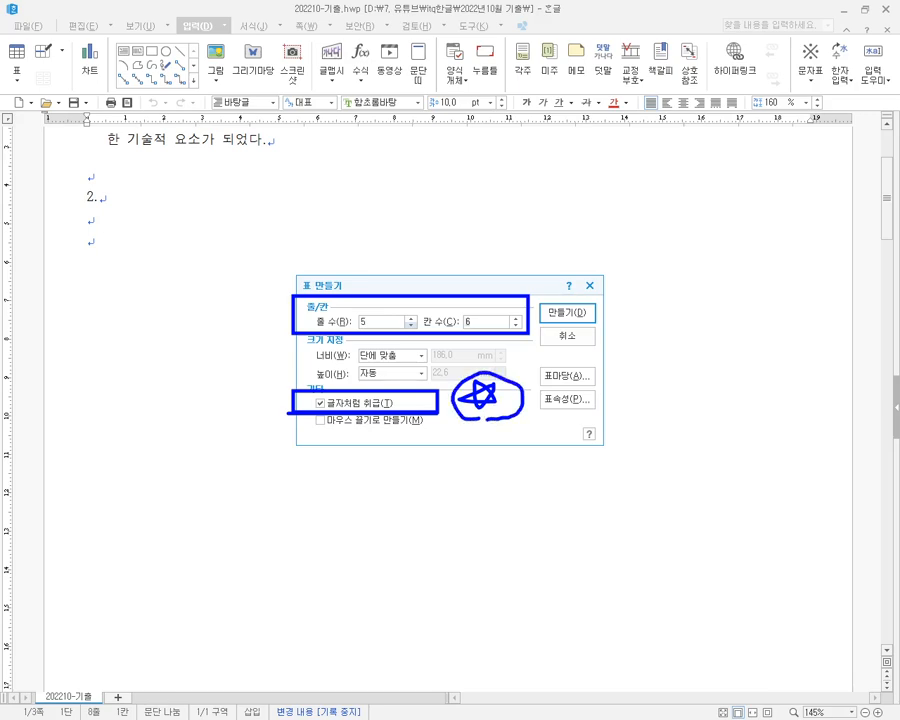
# - Clear the earlier marks, underline the 마우스 끌기로 만들기 and 글자처럼 취급 options in blue, and frame the full-width table area under item 2
pyautogui.press('e')
pyautogui.moveTo(320, 433); pyautogui.dragTo(453, 433)
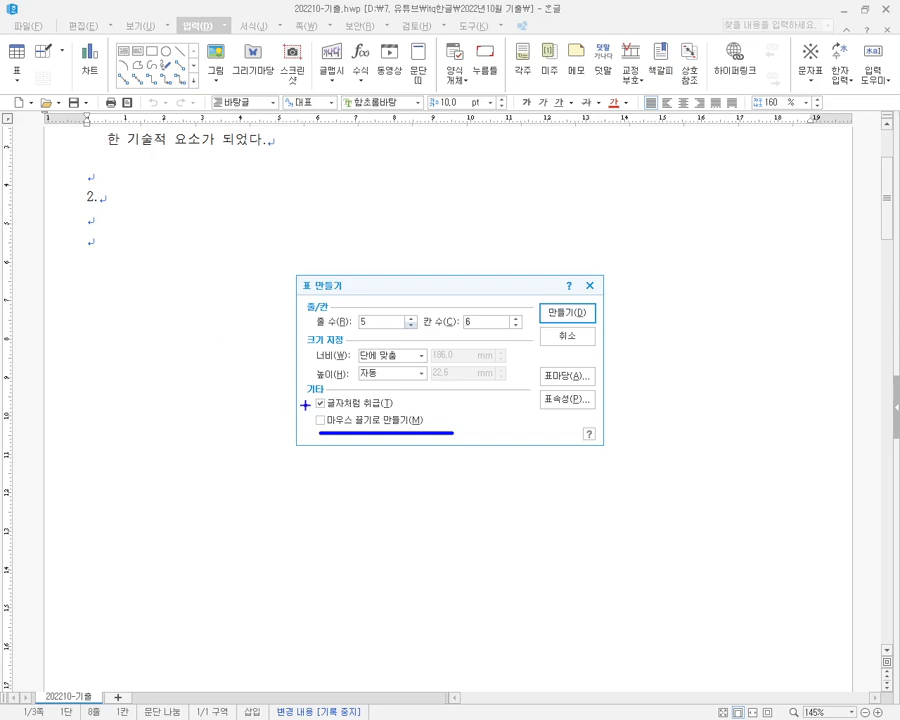
pyautogui.moveTo(308, 409); pyautogui.dragTo(406, 409)
pyautogui.moveTo(771, 190); pyautogui.dragTo(784, 313)
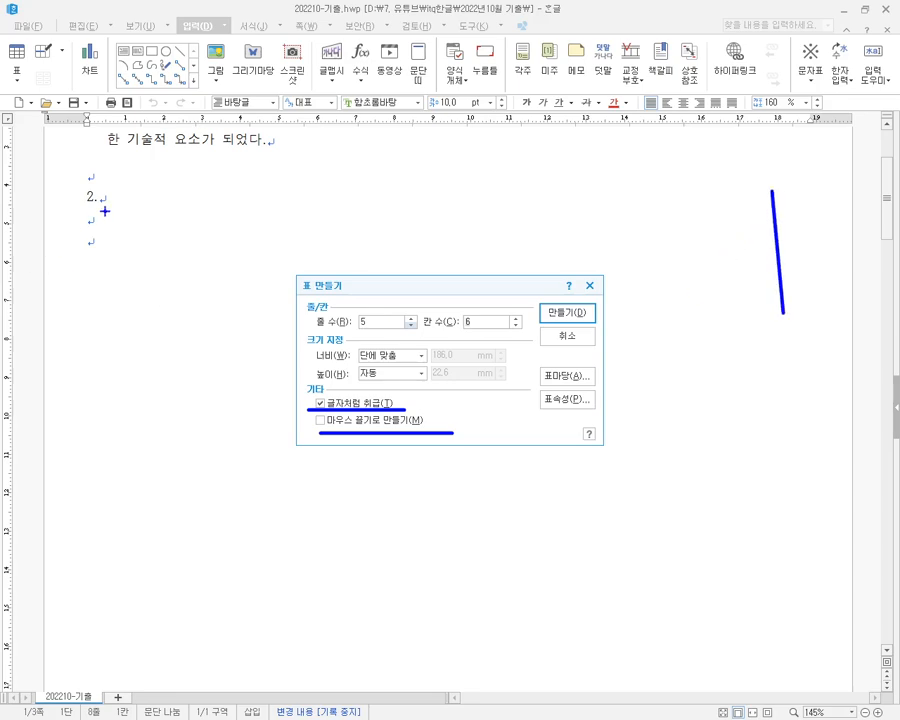
pyautogui.moveTo(90, 214)
pyautogui.mouseDown()
pyautogui.moveTo(83, 293)
pyautogui.moveTo(93, 207)
pyautogui.moveTo(526, 352)
pyautogui.moveTo(781, 342)
pyautogui.mouseUp()
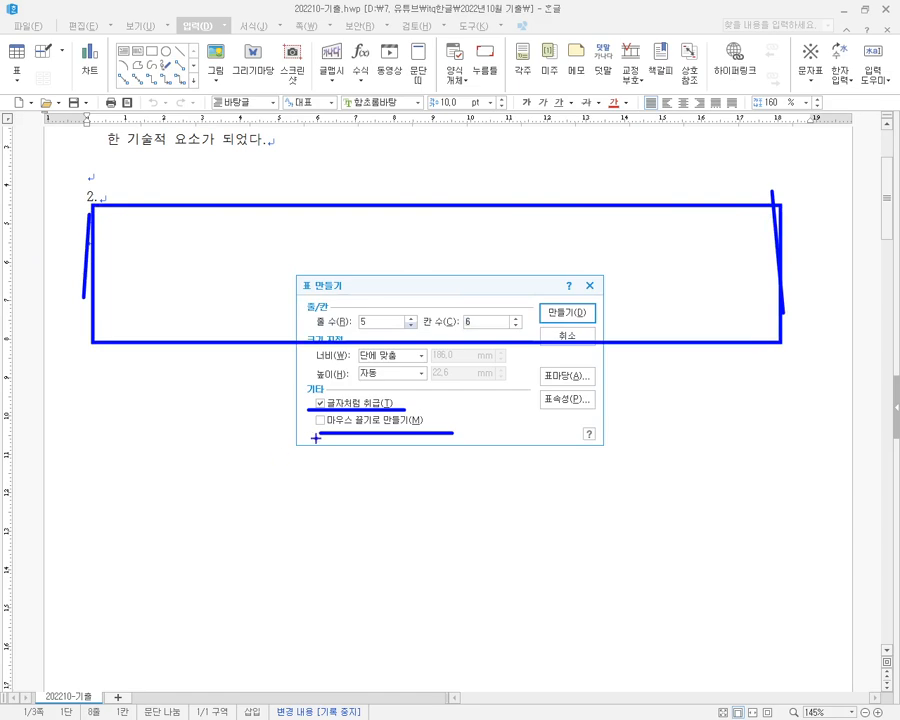
# - Sketch a blue rectangle with a diagonal arrow below the table dialog, and a near-vertical line by the page's right margin
pyautogui.moveTo(145, 466); pyautogui.dragTo(637, 591)
pyautogui.moveTo(600, 564); pyautogui.dragTo(637, 591)
pyautogui.moveTo(592, 608); pyautogui.dragTo(637, 591)
pyautogui.moveTo(142, 467); pyautogui.dragTo(653, 607)
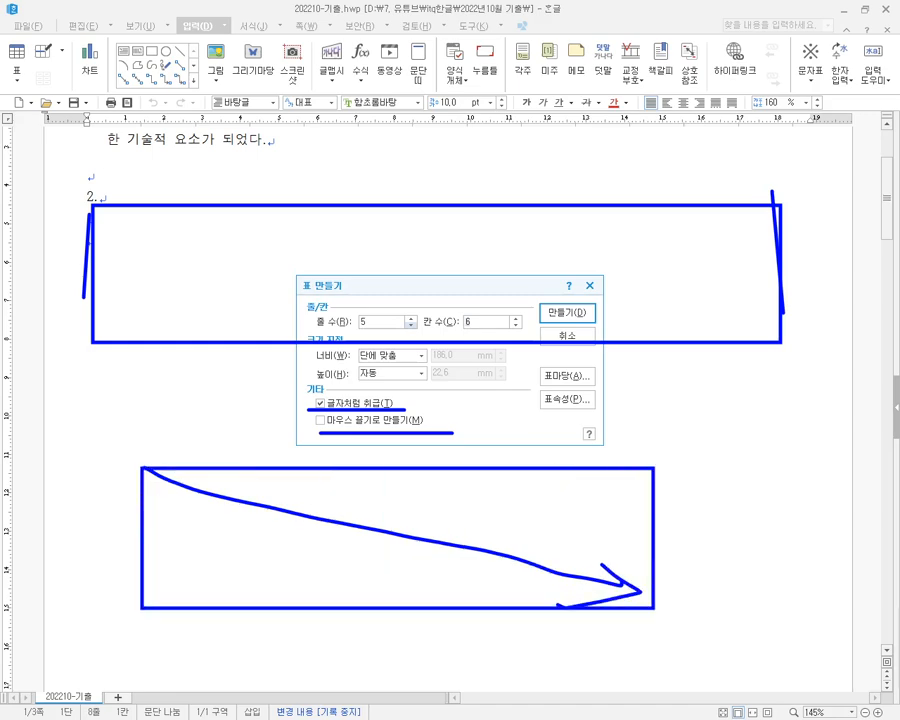
pyautogui.moveTo(783, 410); pyautogui.dragTo(797, 630)
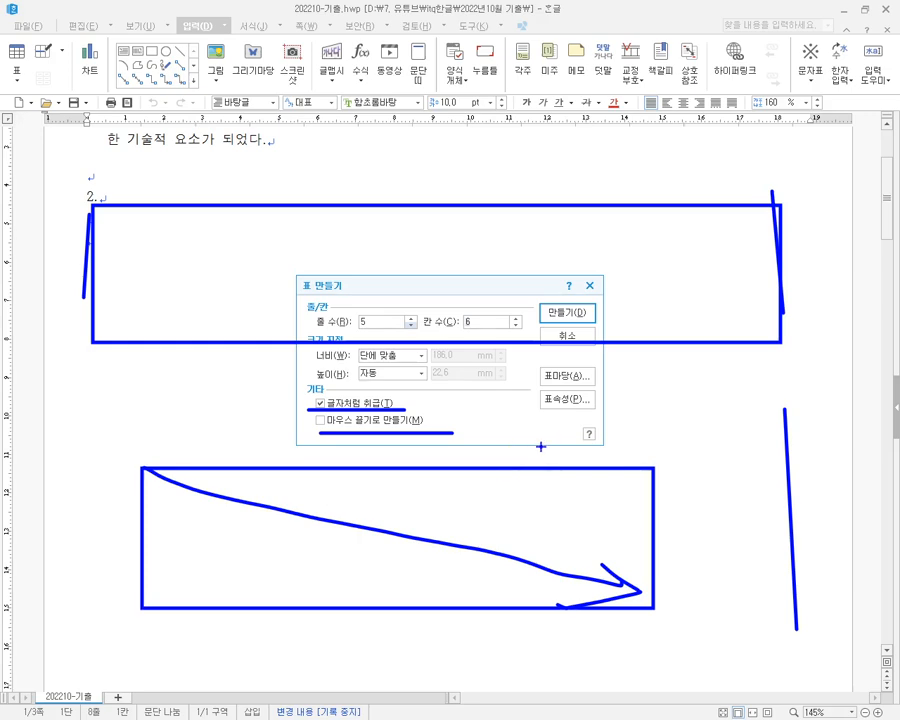
# - Clear the drawn marks and create the table of 5 rows and 6 columns under item 2 with 글자처럼 취급 enabled
pyautogui.press('e')
pyautogui.moveTo(302, 392)
pyautogui.mouseDown()
pyautogui.moveTo(416, 410)
pyautogui.moveTo(494, 374)
pyautogui.mouseUp()
pyautogui.press('Escape')
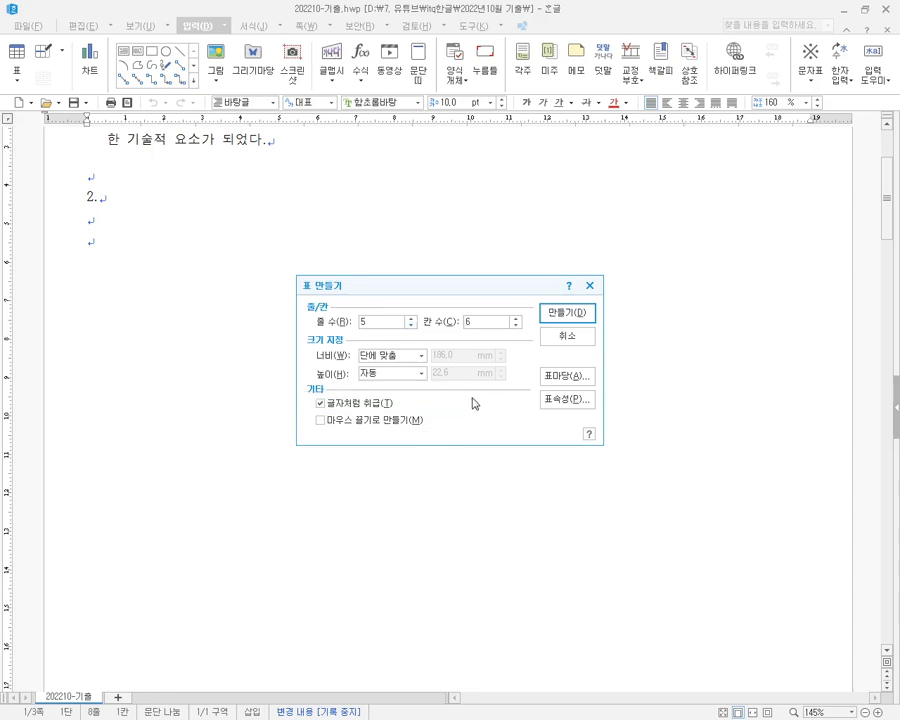
pyautogui.click(565, 314)
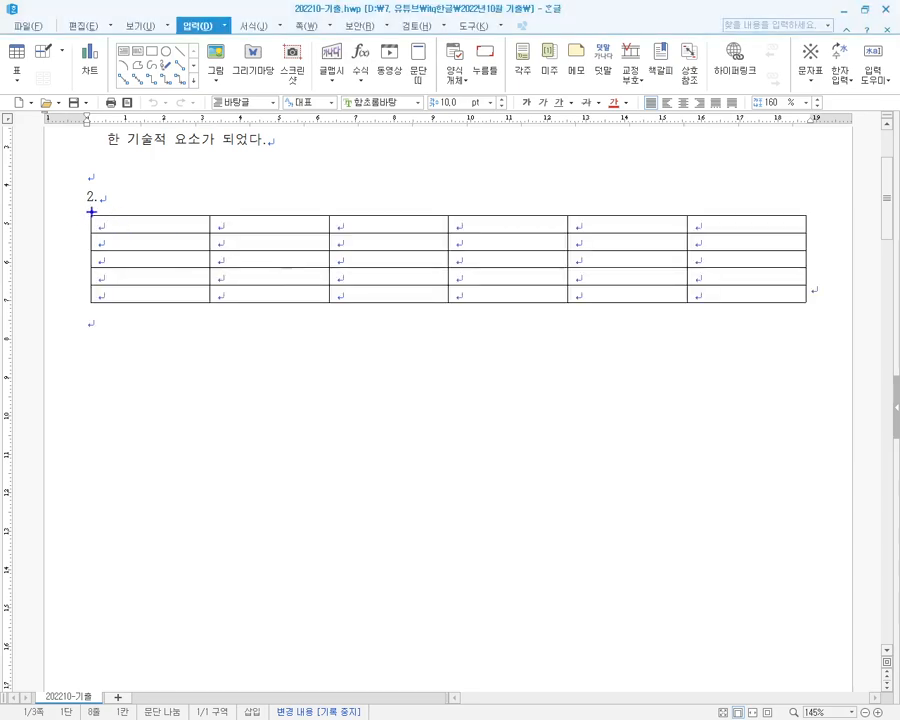
pyautogui.moveTo(88, 210)
pyautogui.mouseDown()
pyautogui.moveTo(184, 292)
pyautogui.moveTo(808, 313)
pyautogui.mouseUp()
pyautogui.press('Escape')
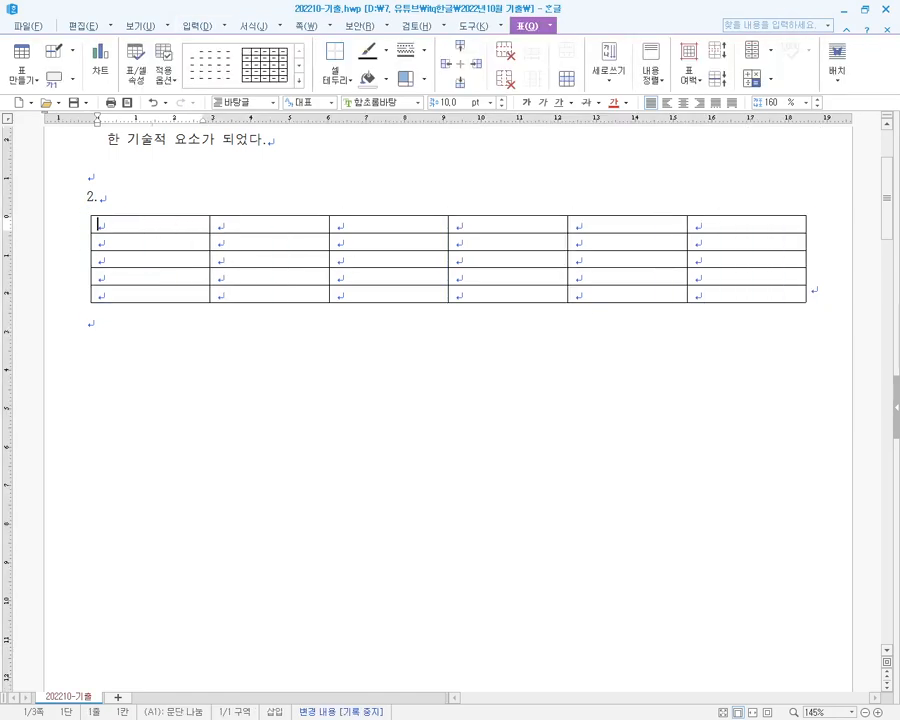
# - Consult the table in GW11-12A.pdf and enter 구분, 미국 and 영국 in the first three cells of the first column
pyautogui.hotkey('alt', 'Tab')
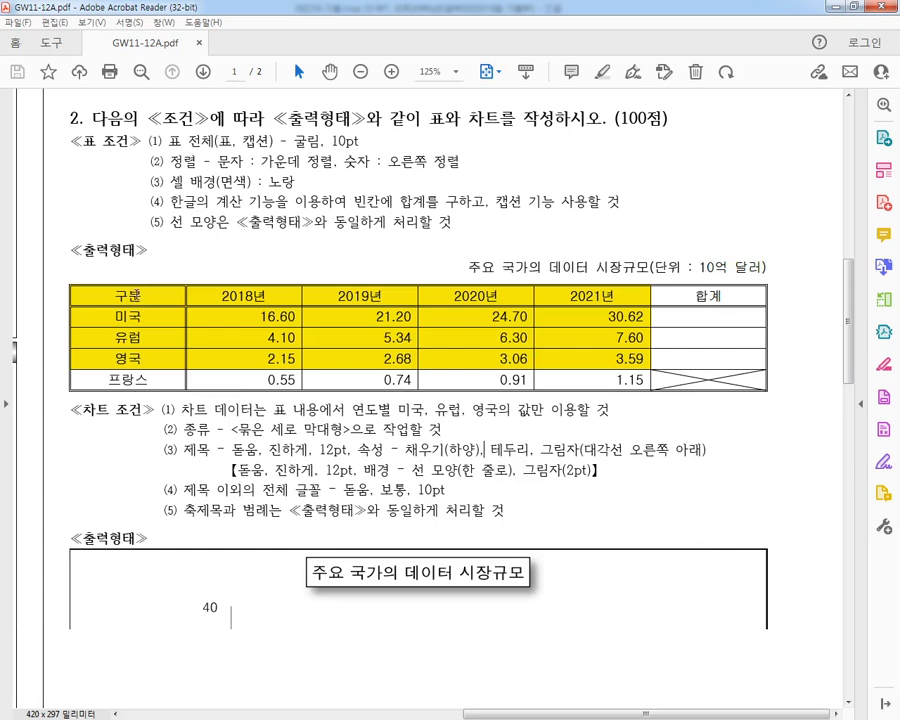
pyautogui.hotkey('alt', 'Tab')
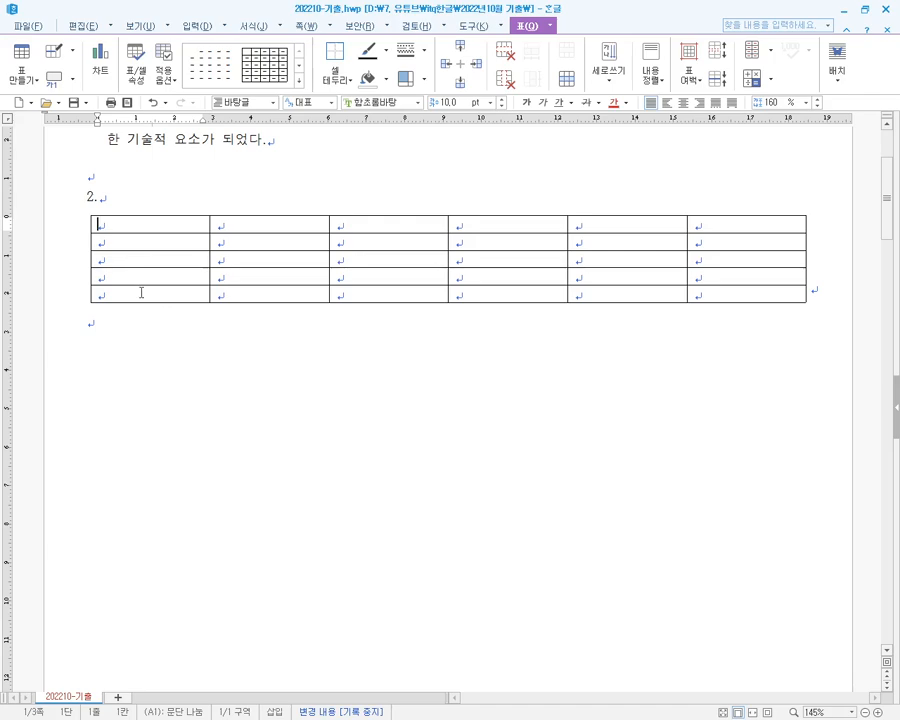
pyautogui.write('구분')
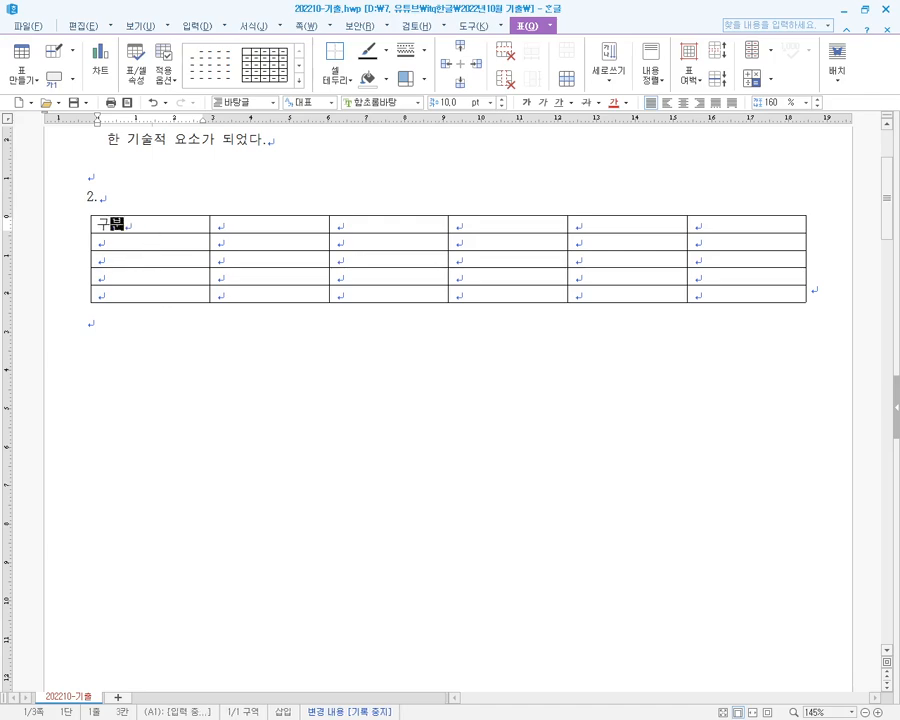
pyautogui.press('Down')
pyautogui.write('미국')
pyautogui.press('Down')
pyautogui.write('영국')
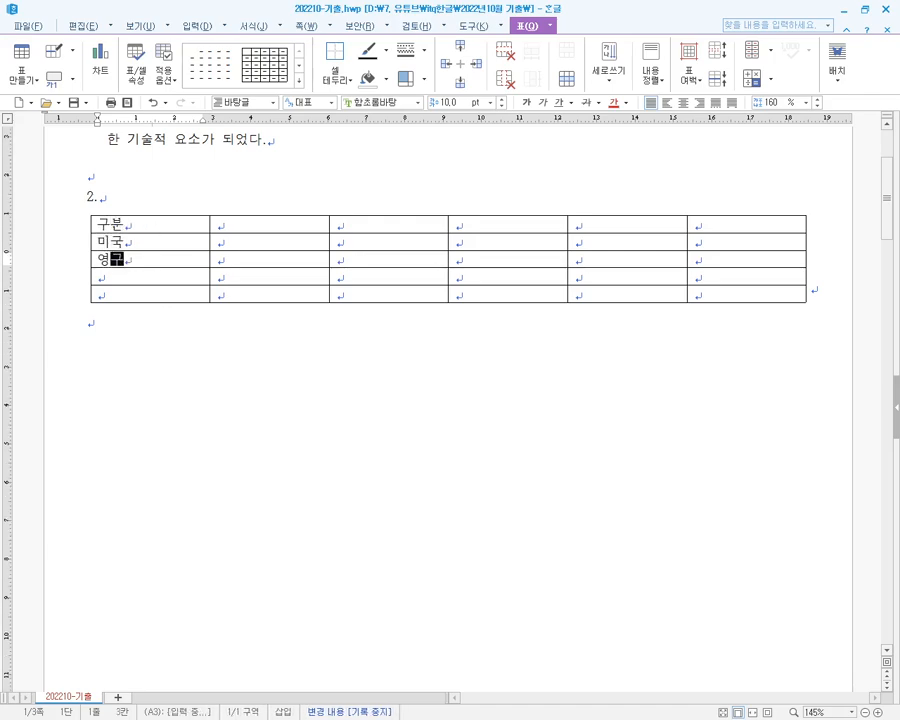
pyautogui.press('Down')
# - Recheck the exam sheet, replace the third row label with 유럽, and enter 영국 and 프랑스 in the two cells below
pyautogui.hotkey('alt', 'Tab')
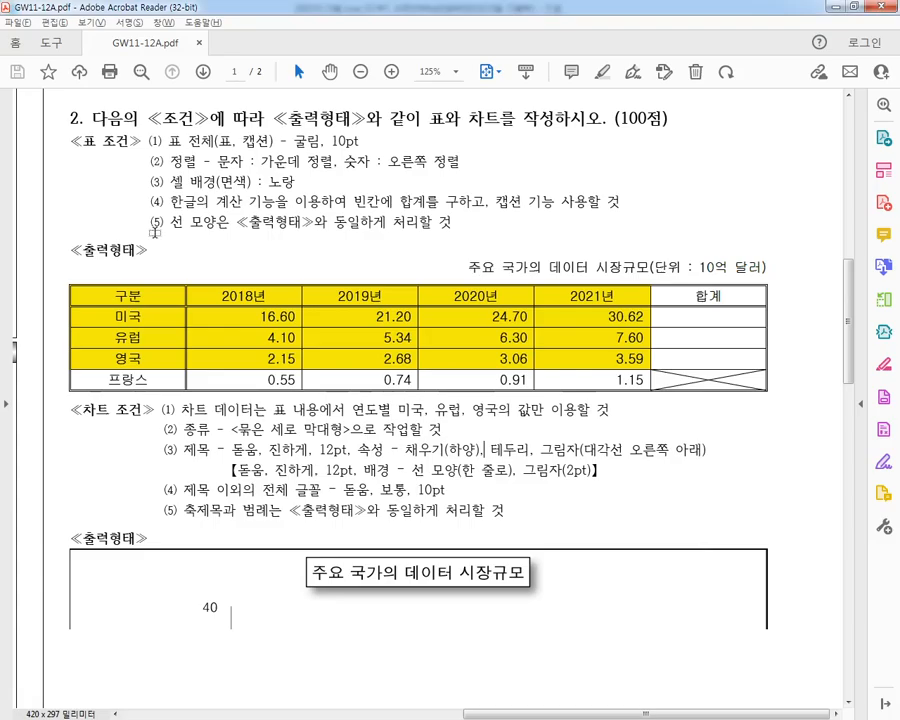
pyautogui.hotkey('alt', 'Tab')
pyautogui.press('Up')
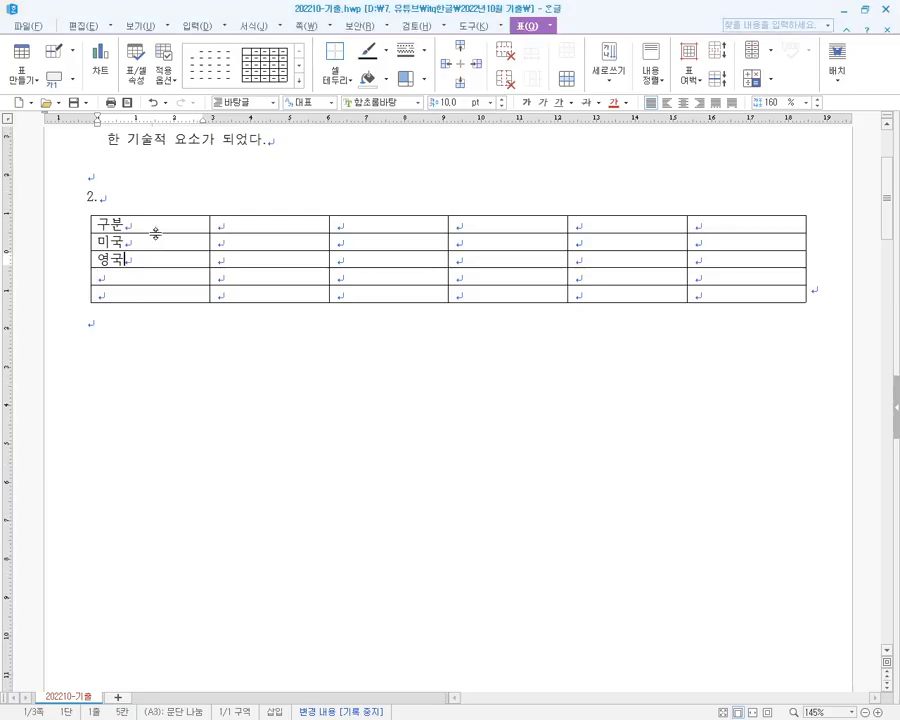
pyautogui.press('BackSpace')
pyautogui.press('BackSpace')
pyautogui.write('유럽')
pyautogui.press('Down')
pyautogui.write('영국')
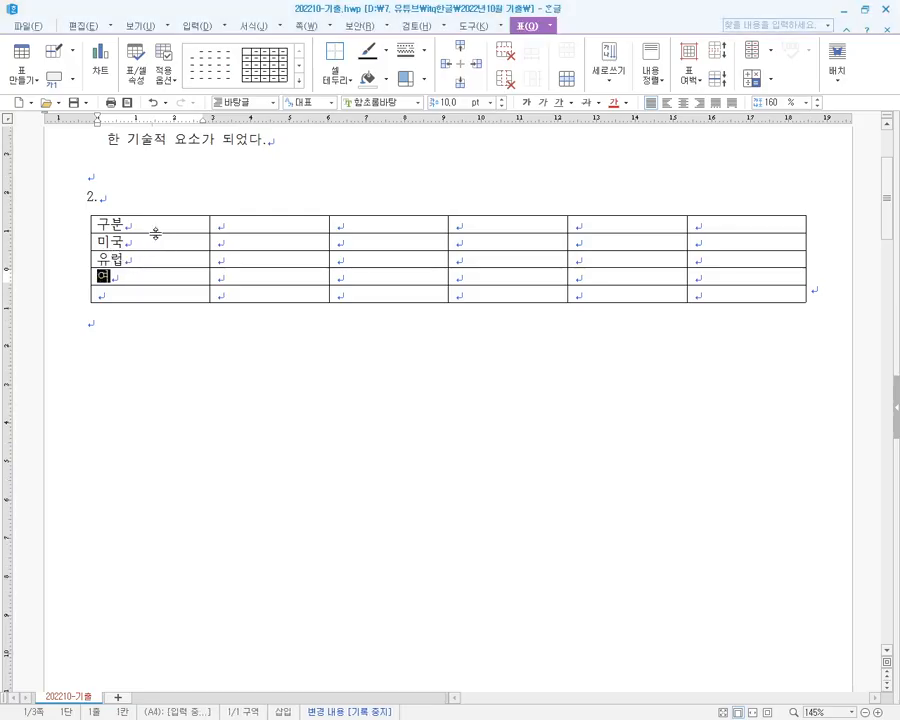
pyautogui.press('Down')
pyautogui.write('ㅂ')
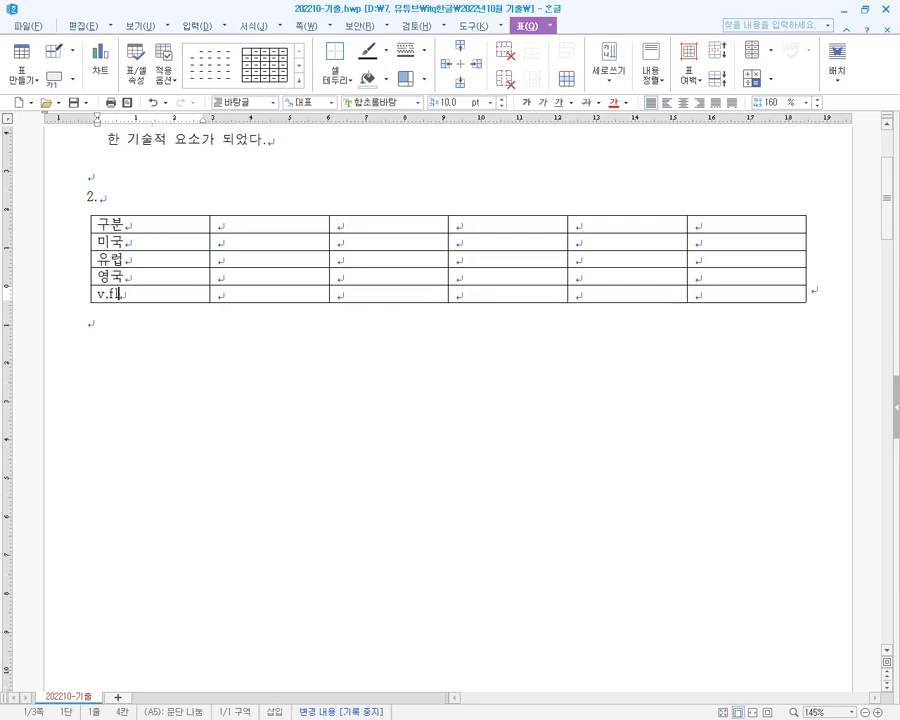
pyautogui.press('BackSpace')
pyautogui.write('프랑스')
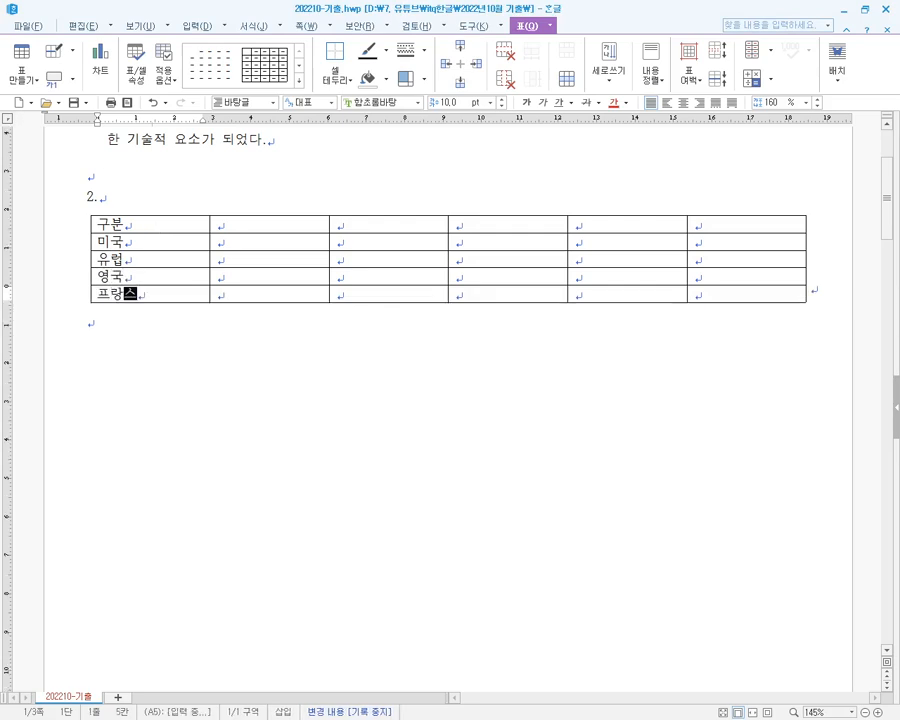
# - Fill the header row's year cells with 2018년, 2019년, 2020년 and 2021년, following the exam sheet
pyautogui.hotkey('alt', 'Tab')
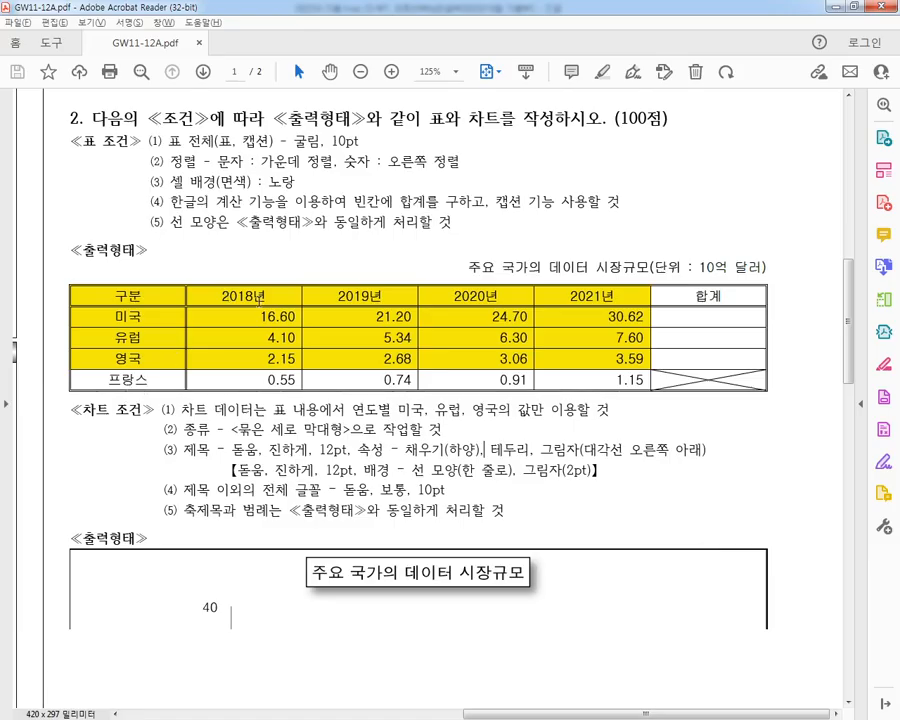
pyautogui.hotkey('alt', 'Tab')
pyautogui.click(261, 221)
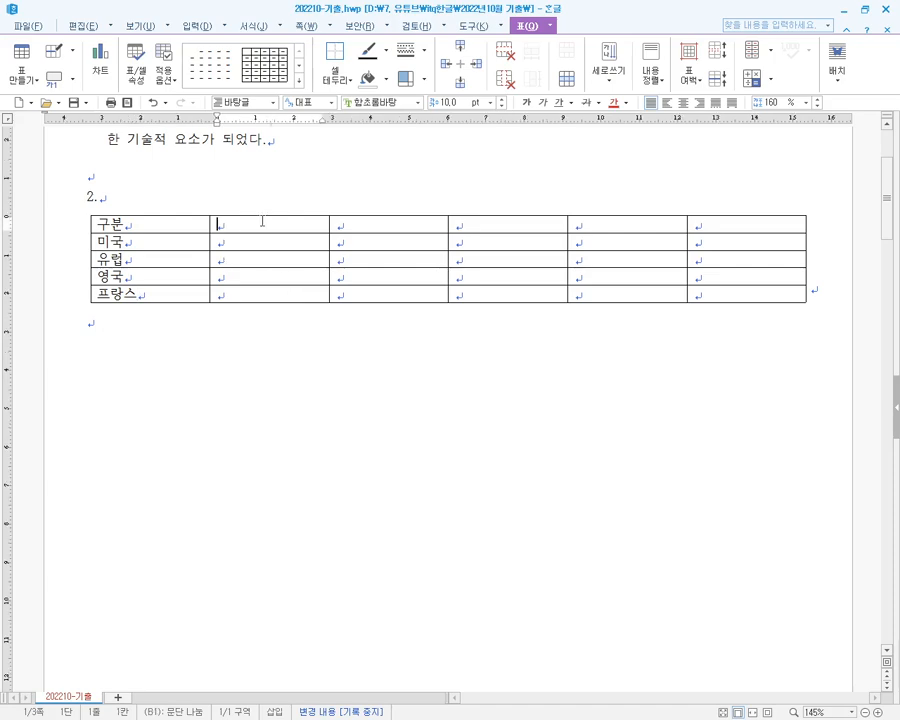
pyautogui.write('2018년')
pyautogui.press('Tab')
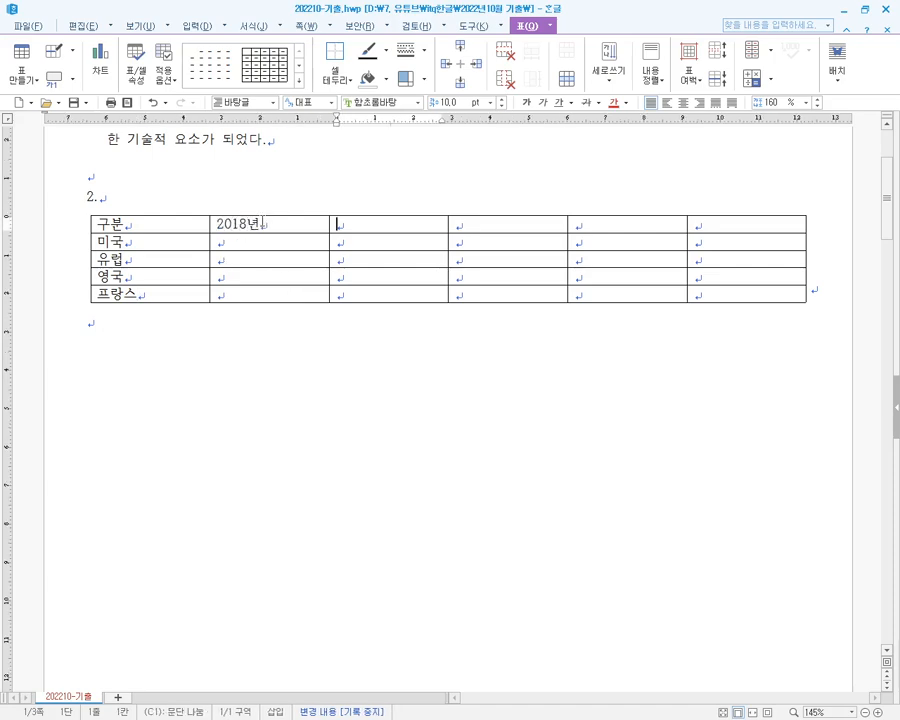
pyautogui.write('2019년')
pyautogui.press('Tab')
pyautogui.write('2020년')
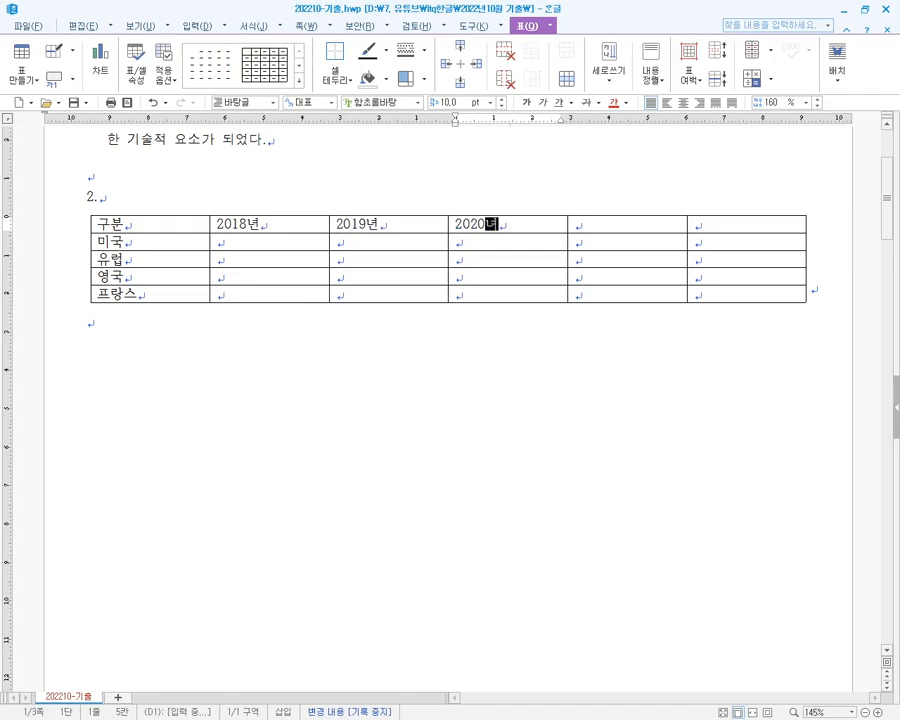
pyautogui.press('Tab')
pyautogui.write('2021년')
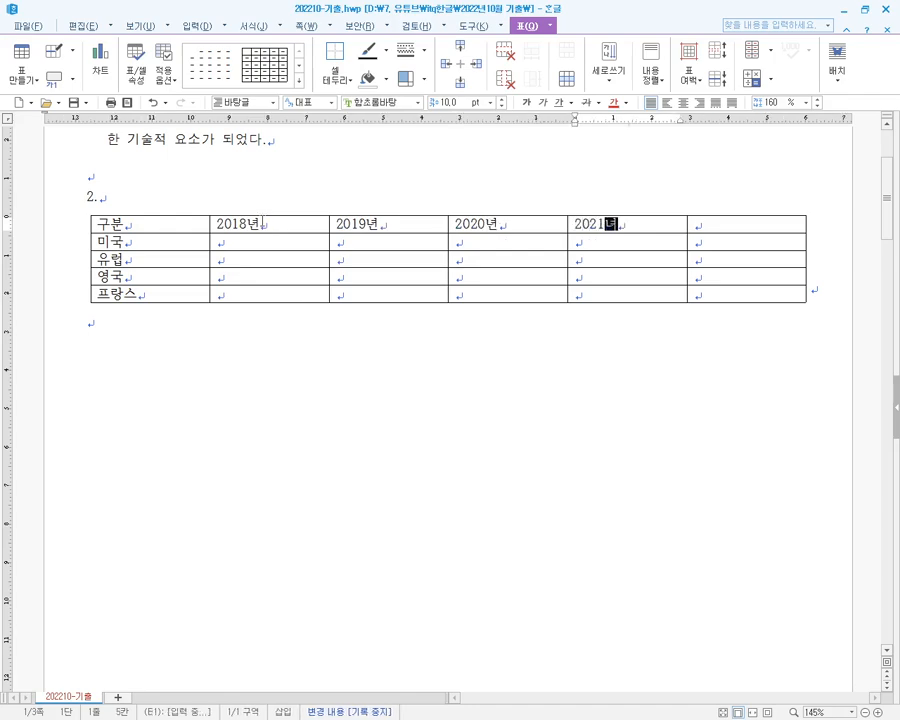
# - Check the exam sheet again and enter 합계 as the heading of the last column
pyautogui.hotkey('alt', 'Tab')
pyautogui.hotkey('alt', 'Tab')
pyautogui.press('Tab')
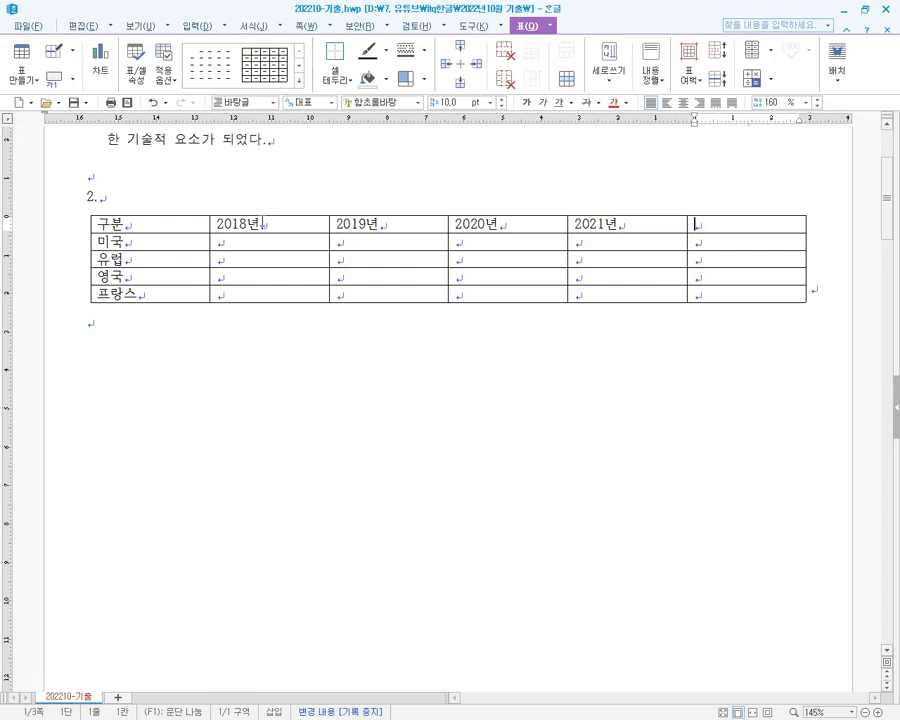
pyautogui.write('합ㄱㅖ')
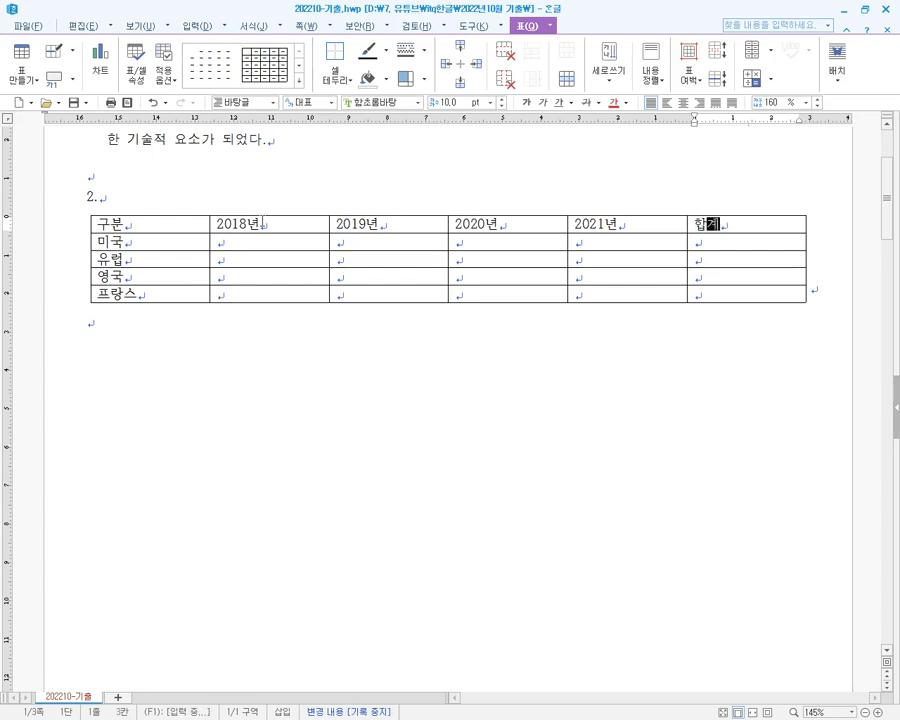
# - Go to the 2018년 cell of the 미국 row and enter 16.60 as given in GW11-12A.pdf
pyautogui.click(257, 244)
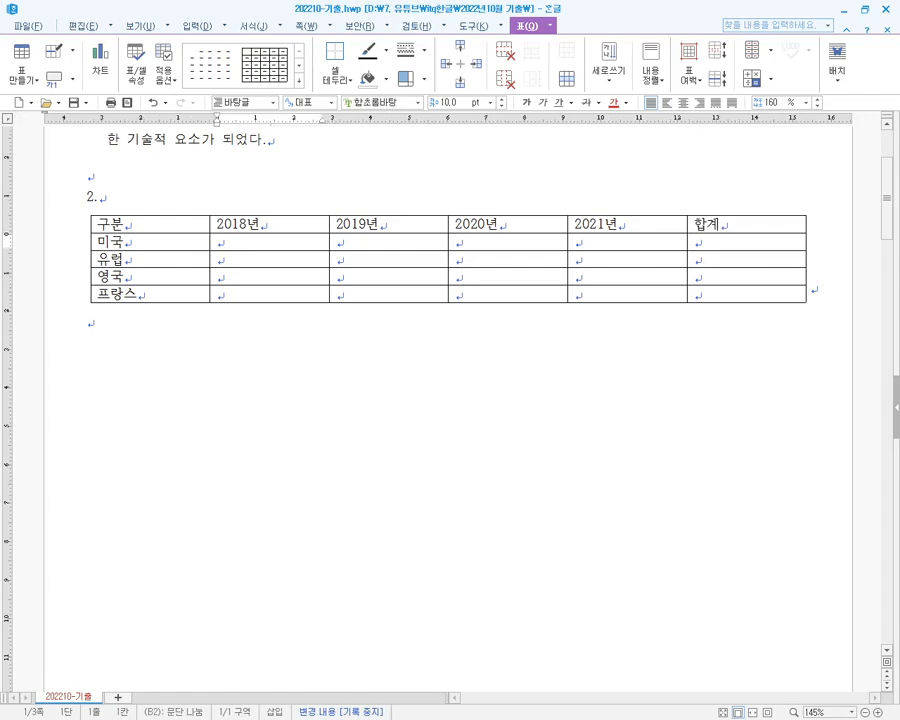
pyautogui.click(731, 226)
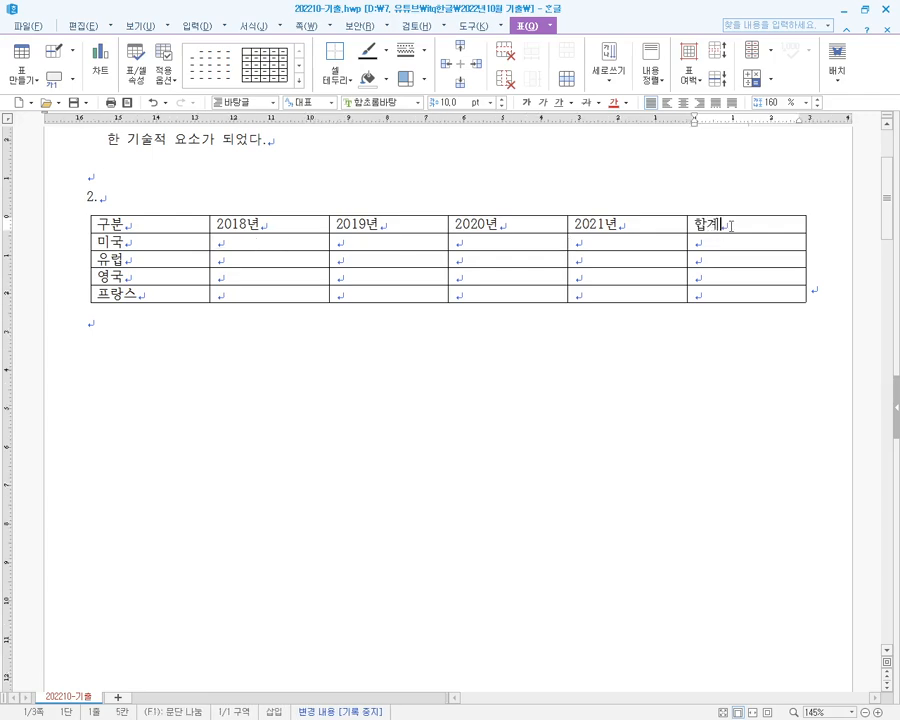
pyautogui.press('Down')
pyautogui.press('Left')
pyautogui.press('Left')
pyautogui.press('Left')
pyautogui.press('Left')
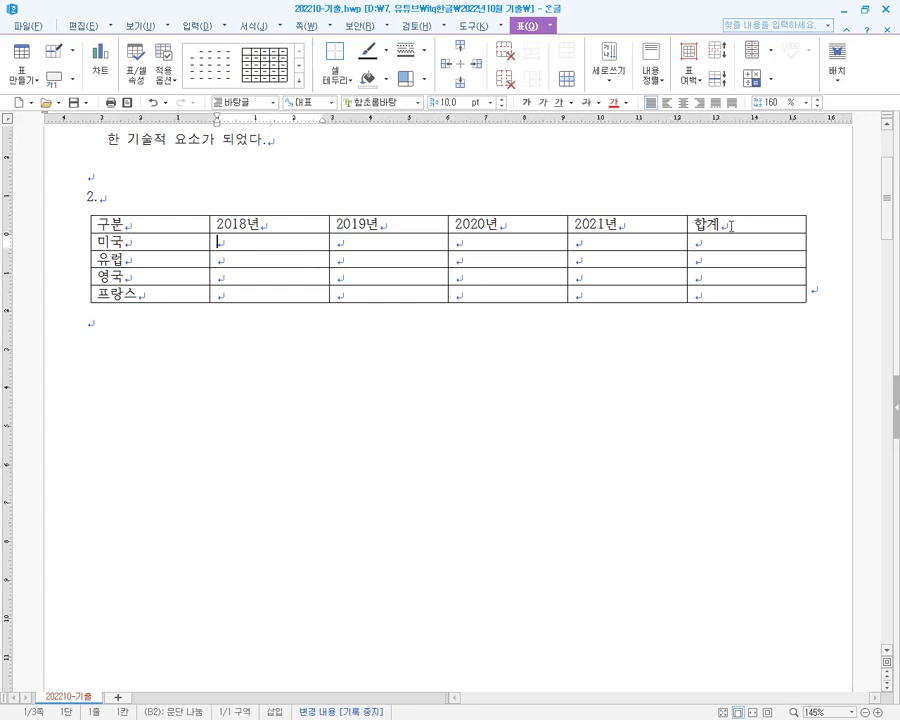
pyautogui.hotkey('alt', 'Tab')
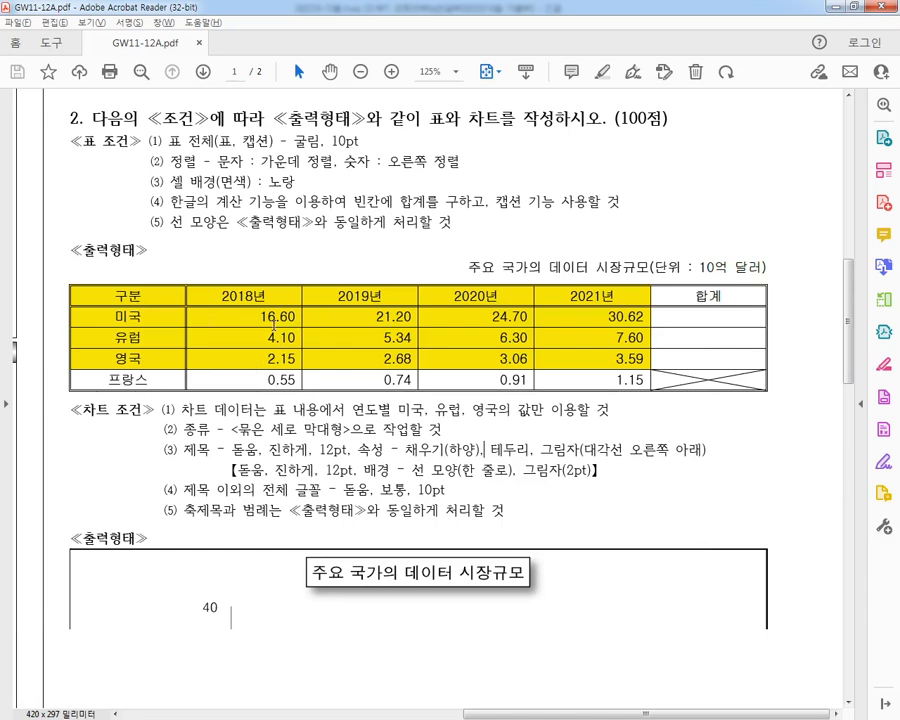
pyautogui.press('alt')
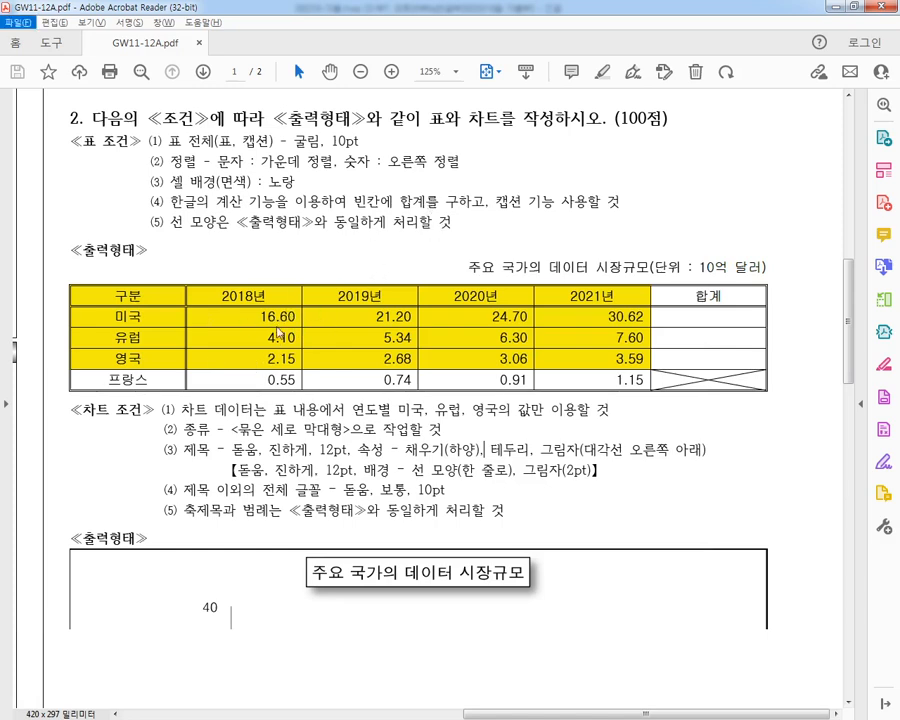
pyautogui.hotkey('alt', 'Tab')
pyautogui.write('16.60')
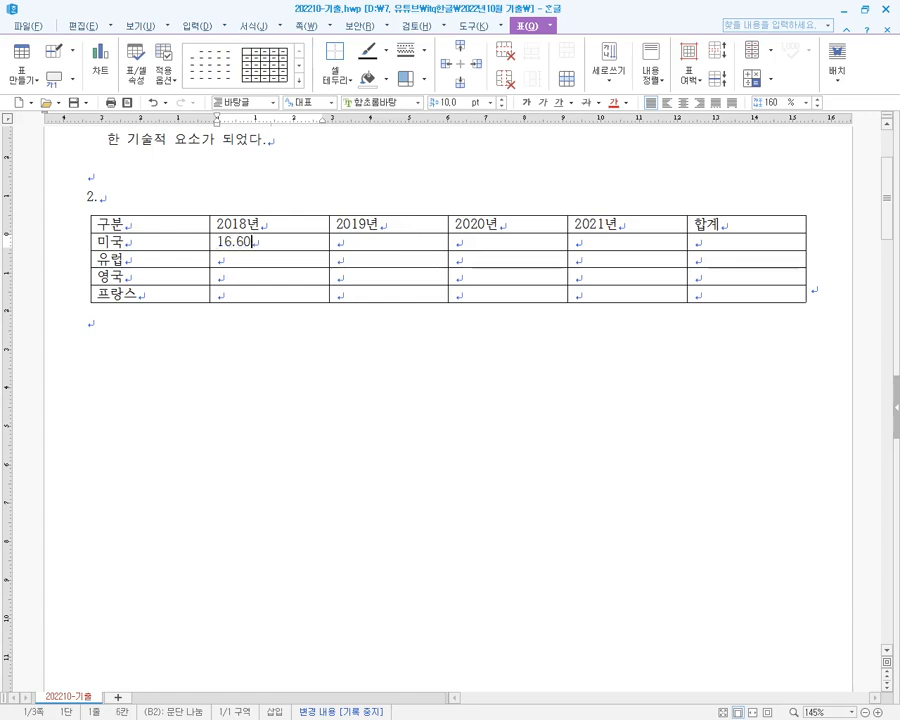
pyautogui.press('Down')
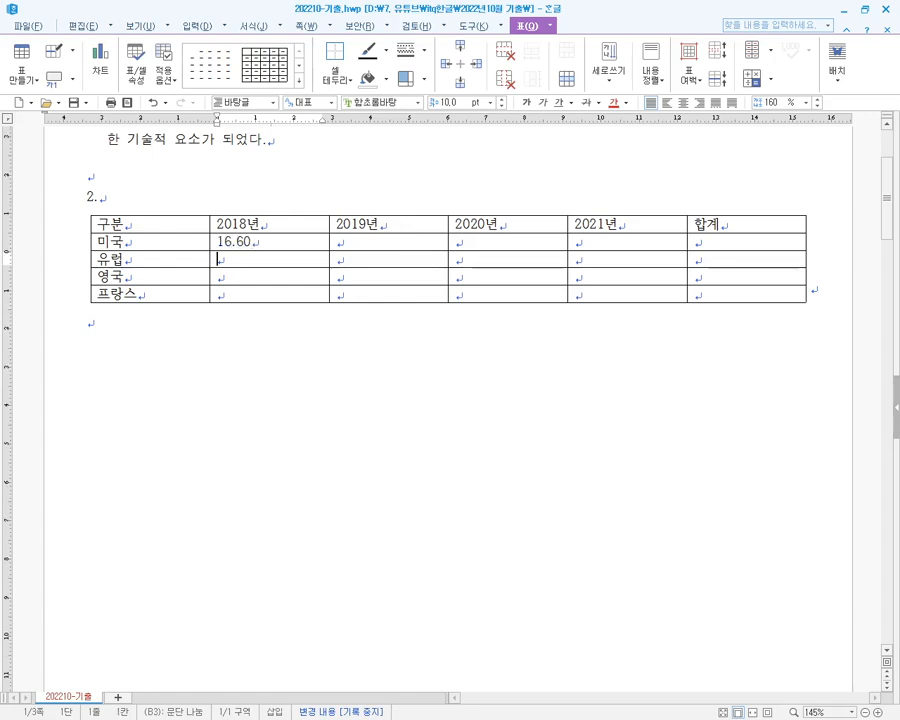
# - Look up the 유럽 figure for 2018년 in the exam sheet and enter 4.10, correcting the missing decimal point
pyautogui.hotkey('alt', 'Tab')
pyautogui.hotkey('alt', 'Tab')
pyautogui.write('4.10')
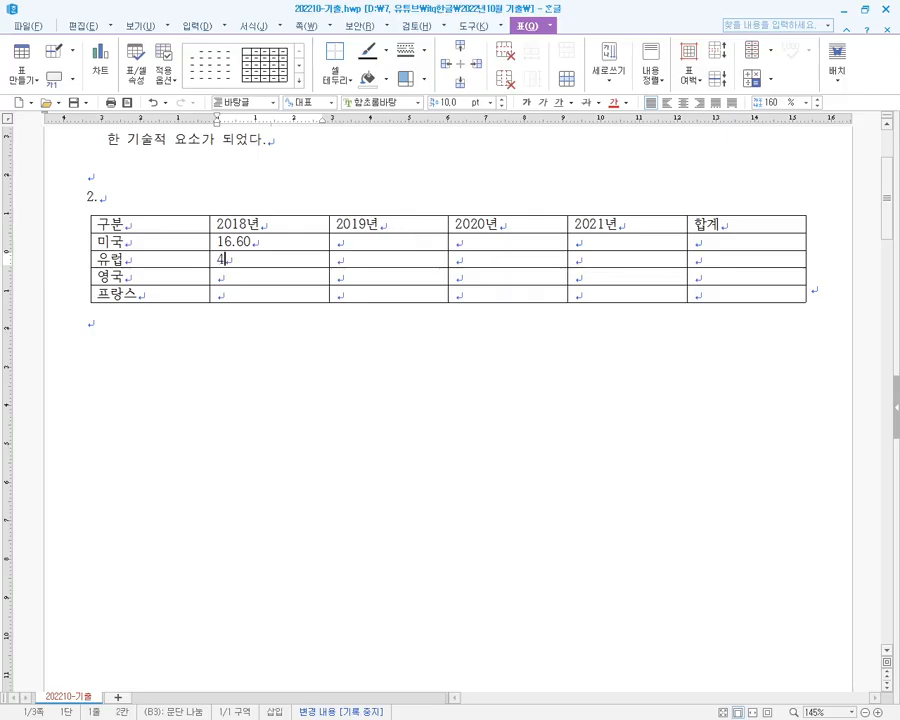
pyautogui.press('Down')
pyautogui.hotkey('alt', 'Tab')
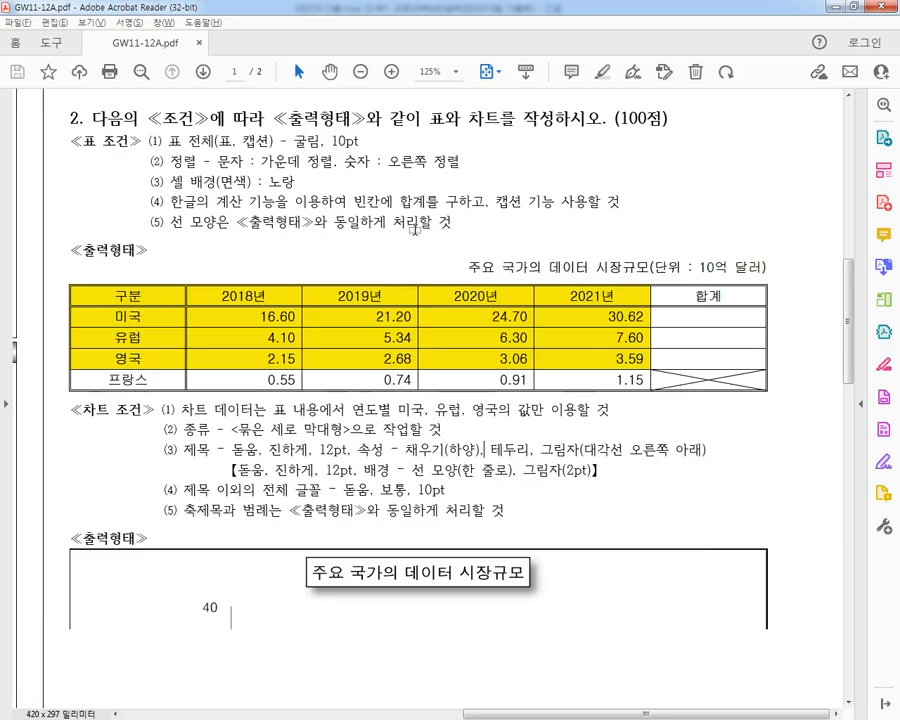
pyautogui.hotkey('alt', 'Tab')
pyautogui.press('Up')
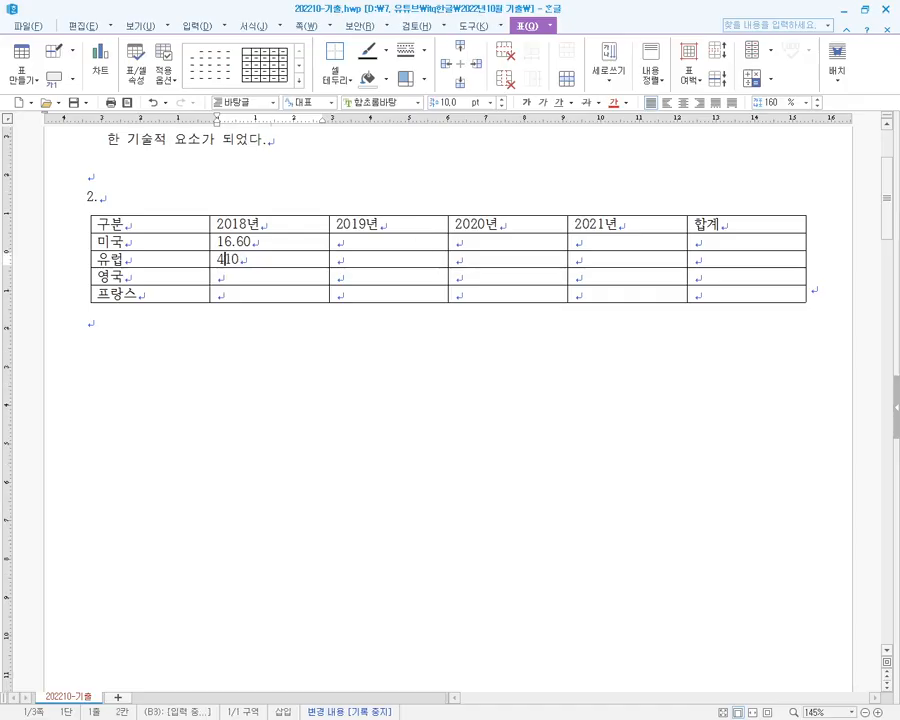
# - Complete the 2018년 column from the exam sheet with 2.15 for 영국 and 0.55 for 프랑스
pyautogui.hotkey('alt', 'Tab')
pyautogui.hotkey('alt', 'Tab')
pyautogui.write('2')
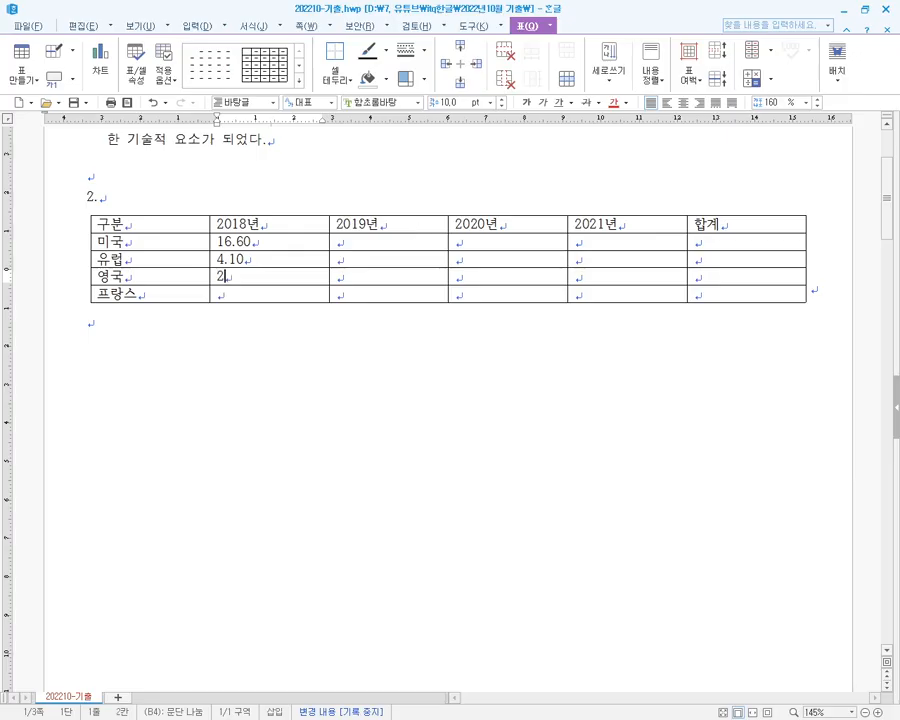
pyautogui.write('.15')
pyautogui.press('Down')
pyautogui.hotkey('alt', 'Tab')
pyautogui.hotkey('alt', 'Tab')
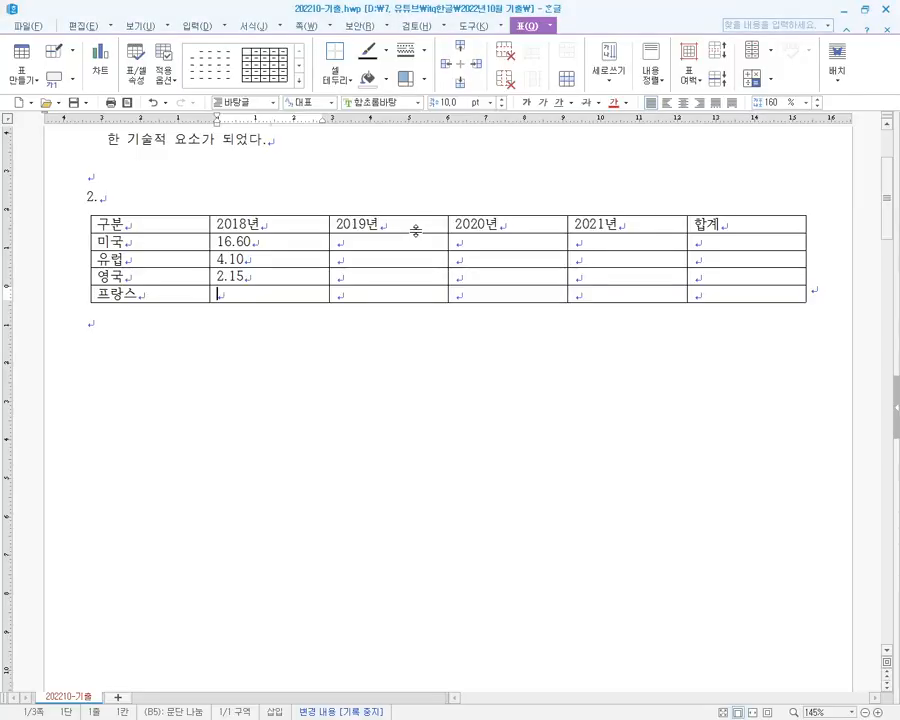
pyautogui.write('0.55')
# - Fill the 2019년 column with 21.20 for 미국 and 5.34 for 유럽, checking the figures in GW11-12A.pdf
pyautogui.press('Tab')
pyautogui.press('Up')
pyautogui.press('Up')
pyautogui.press('Up')
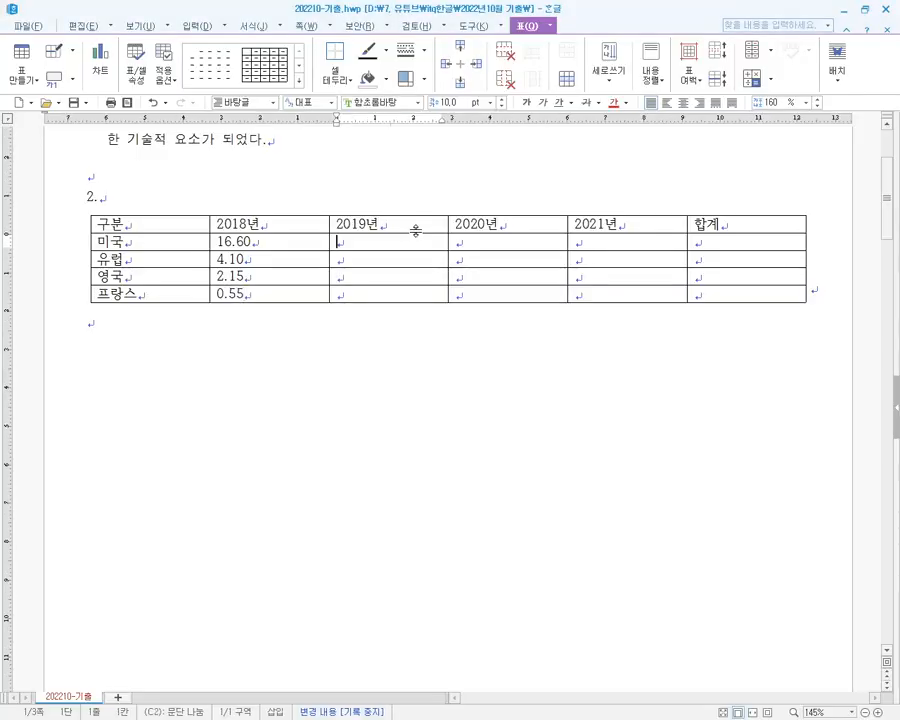
pyautogui.hotkey('alt', 'Tab')
pyautogui.hotkey('alt', 'Tab')
pyautogui.write('21.20')
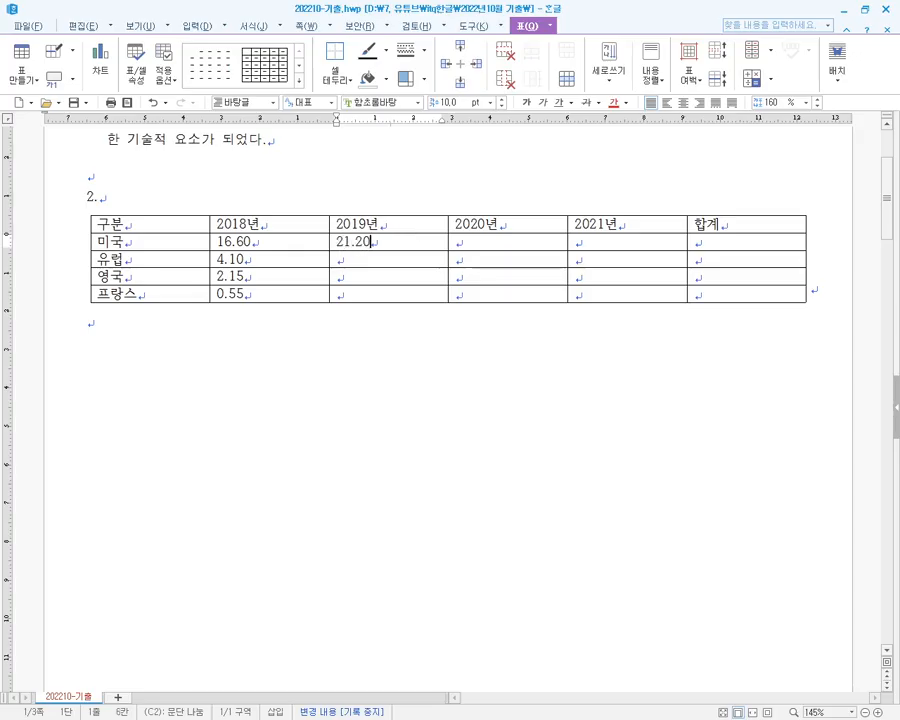
pyautogui.press('Down')
pyautogui.hotkey('alt', 'Tab')
pyautogui.hotkey('alt', 'Tab')
pyautogui.write('5.34')
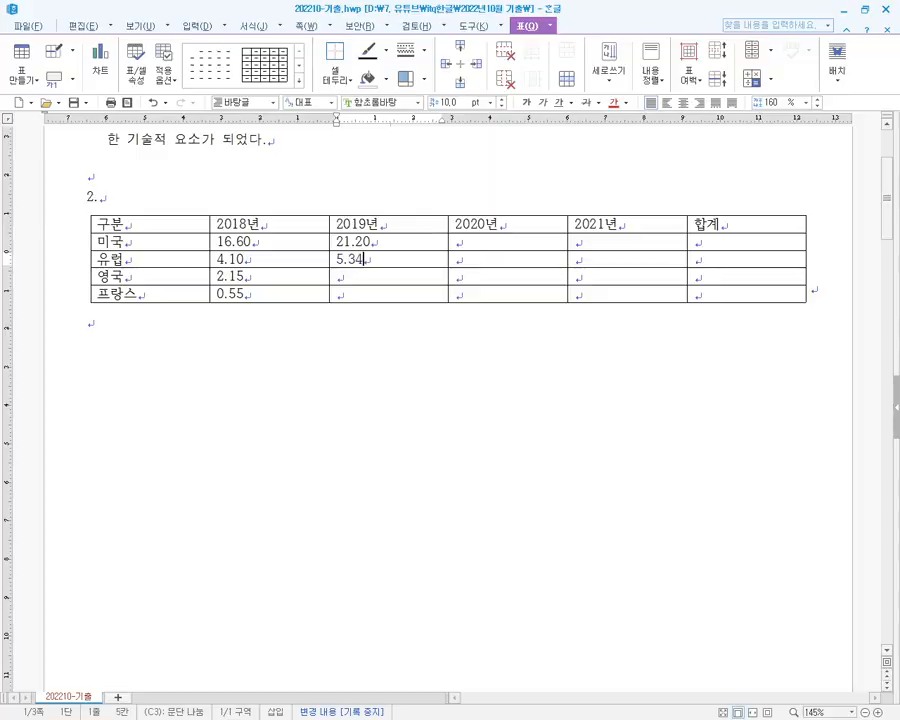
# - Look up the remaining 2019년 figures in the exam sheet and enter 2.68 for 영국 and 0.74 for 프랑스
pyautogui.press('Down')
pyautogui.hotkey('alt', 'Tab')
pyautogui.hotkey('alt', 'Tab')
pyautogui.write('2.687')
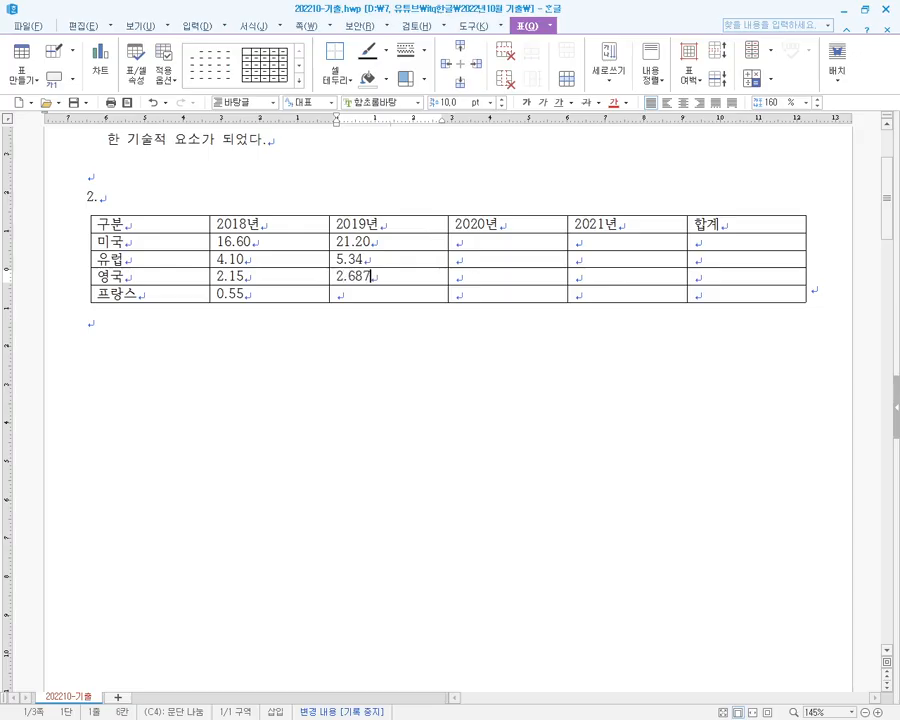
pyautogui.hotkey('alt', 'Tab')
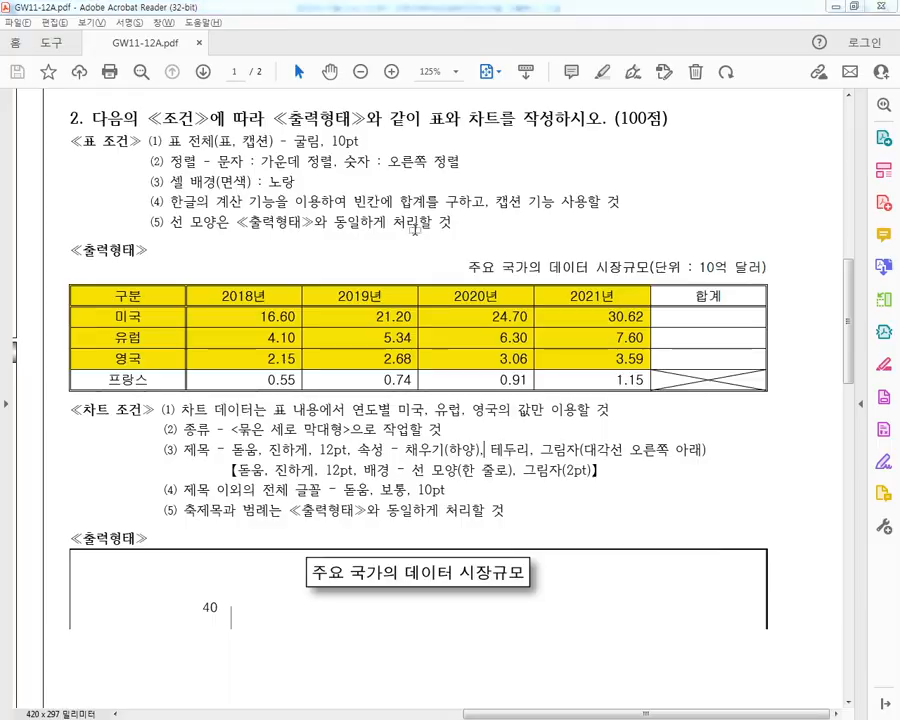
pyautogui.hotkey('alt', 'Tab')
pyautogui.write('0.74')
# - Enter the 2020년 figures 24.70 for 미국 and 6.30 for 유럽 as given in the exam sheet
pyautogui.press('Right')
pyautogui.press('Up')
pyautogui.press('Up')
pyautogui.press('Up')
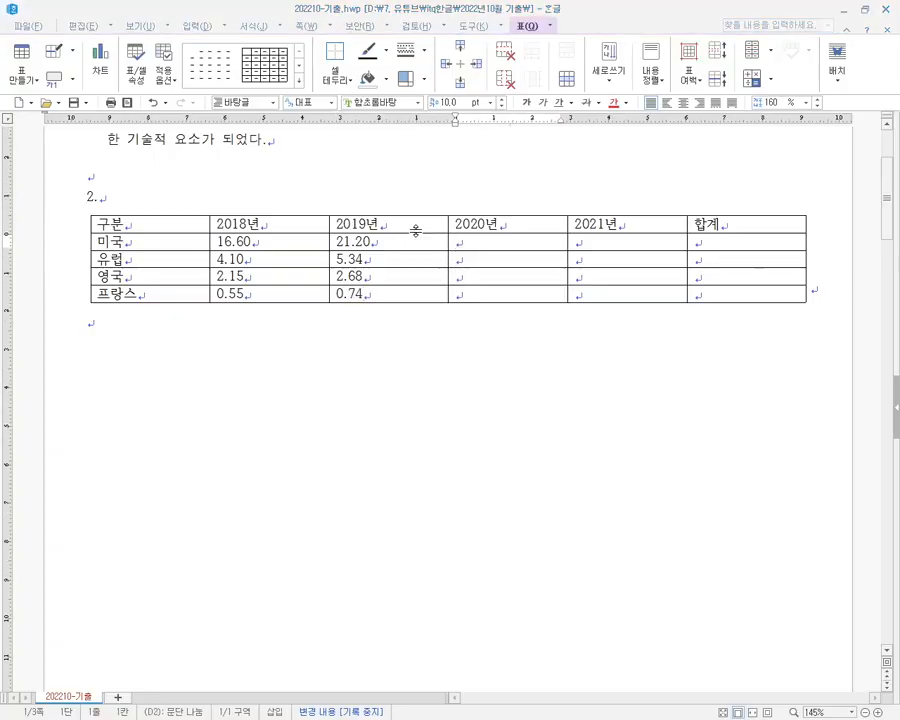
pyautogui.hotkey('alt', 'Tab')
pyautogui.hotkey('alt', 'Tab')
pyautogui.write('24.70')
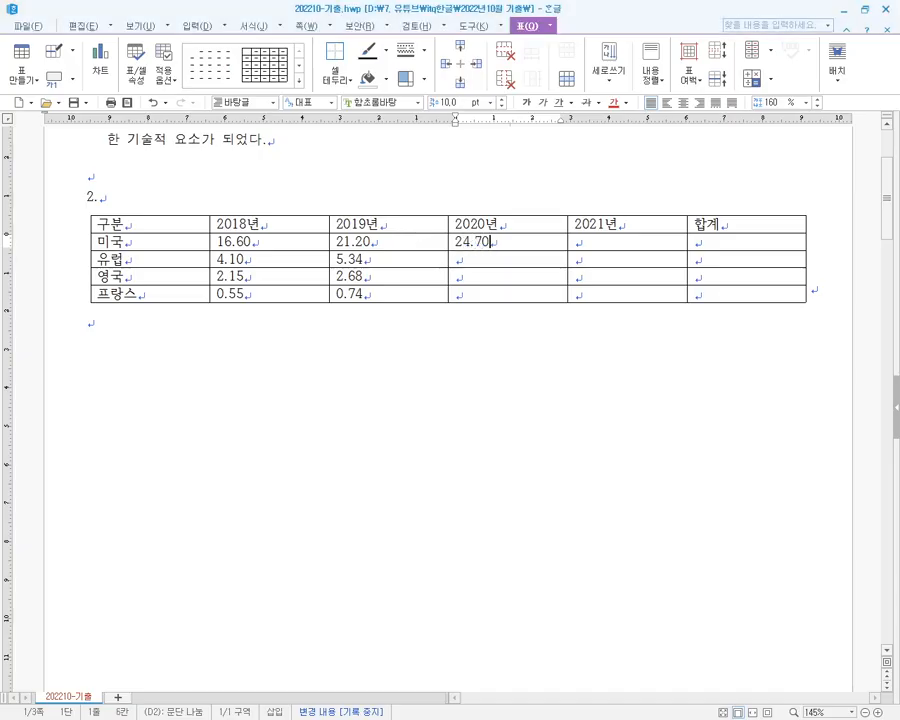
pyautogui.hotkey('alt', 'Tab')
pyautogui.hotkey('alt', 'Tab')
pyautogui.press('Down')
pyautogui.write('6.30')
# - Complete the 2020년 column with 3.06 for 영국 and 0.91 for 프랑스, following the exam sheet
pyautogui.press('Down')
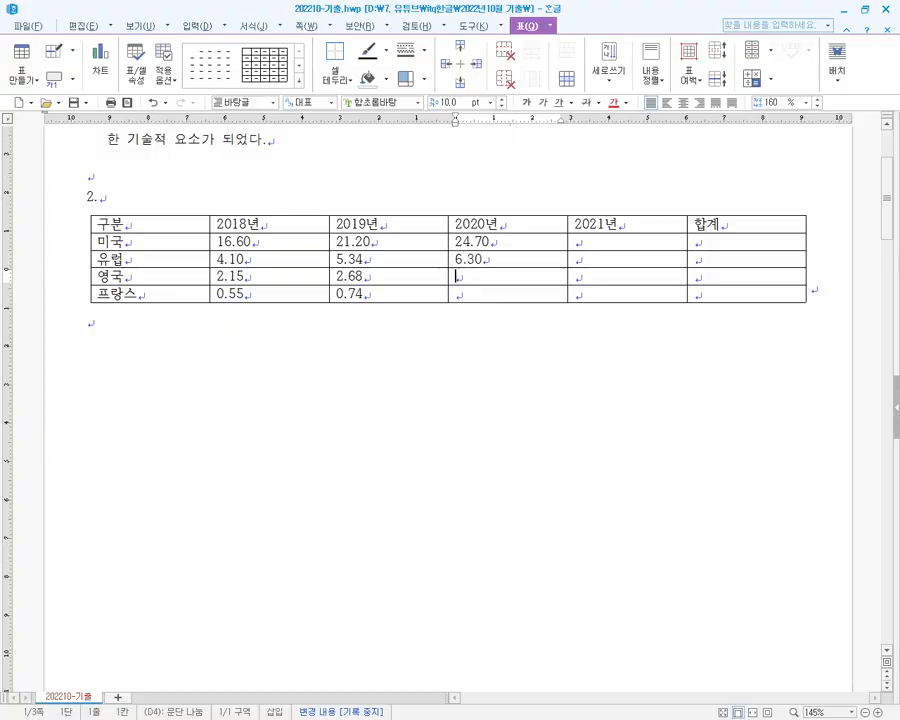
pyautogui.hotkey('alt', 'Tab')
pyautogui.hotkey('alt', 'Tab')
pyautogui.write('3.06')
pyautogui.hotkey('alt', 'Tab')
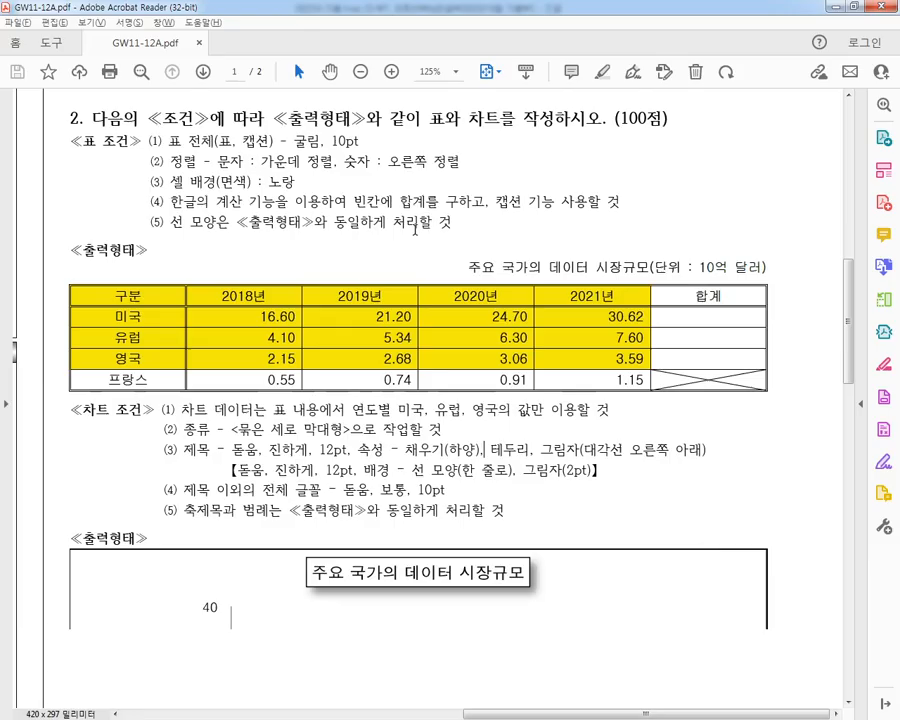
pyautogui.hotkey('alt', 'Tab')
pyautogui.press('Down')
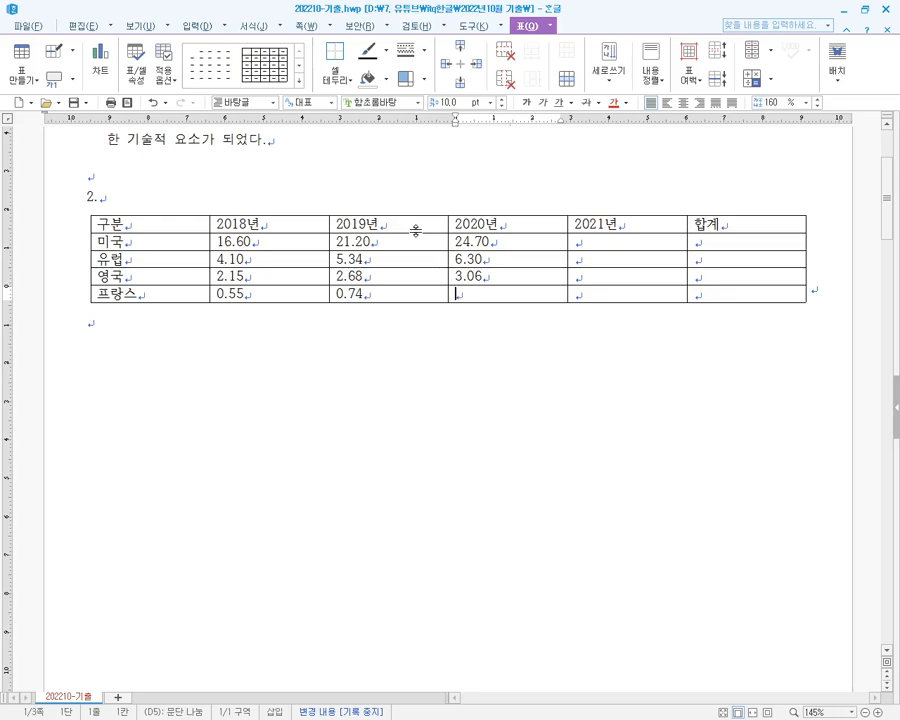
pyautogui.write('0.91')
# - Enter the 2021년 figures 30.62 for 미국 and 7.60 for 유럽 from GW11-12A.pdf
pyautogui.press('Up')
pyautogui.press('Right')
pyautogui.press('Up')
pyautogui.press('Up')
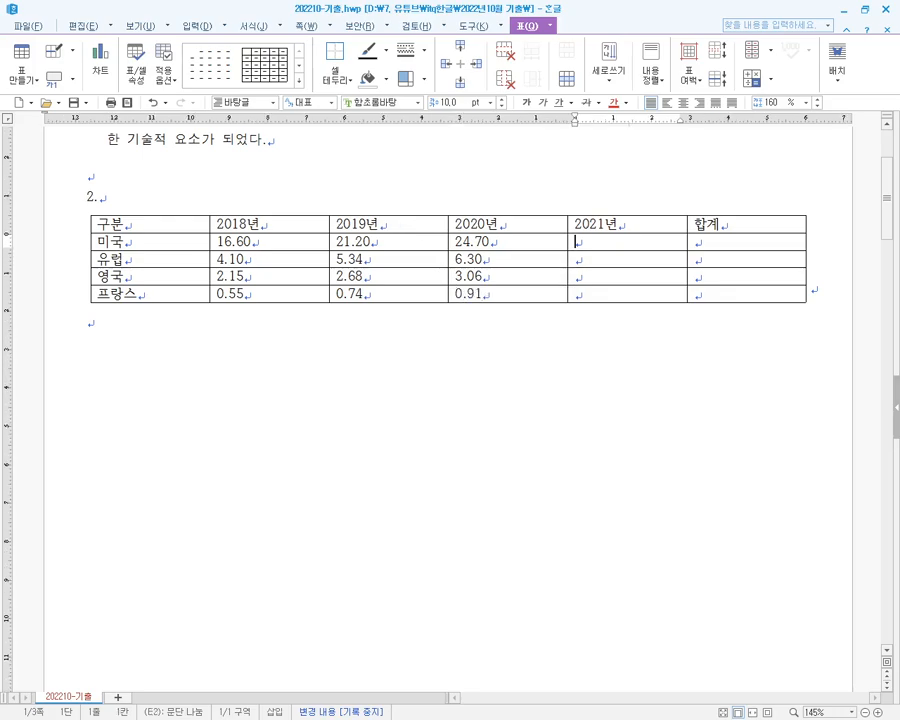
pyautogui.hotkey('alt', 'Tab')
pyautogui.hotkey('alt', 'Tab')
pyautogui.write('30.62')
pyautogui.press('Down')
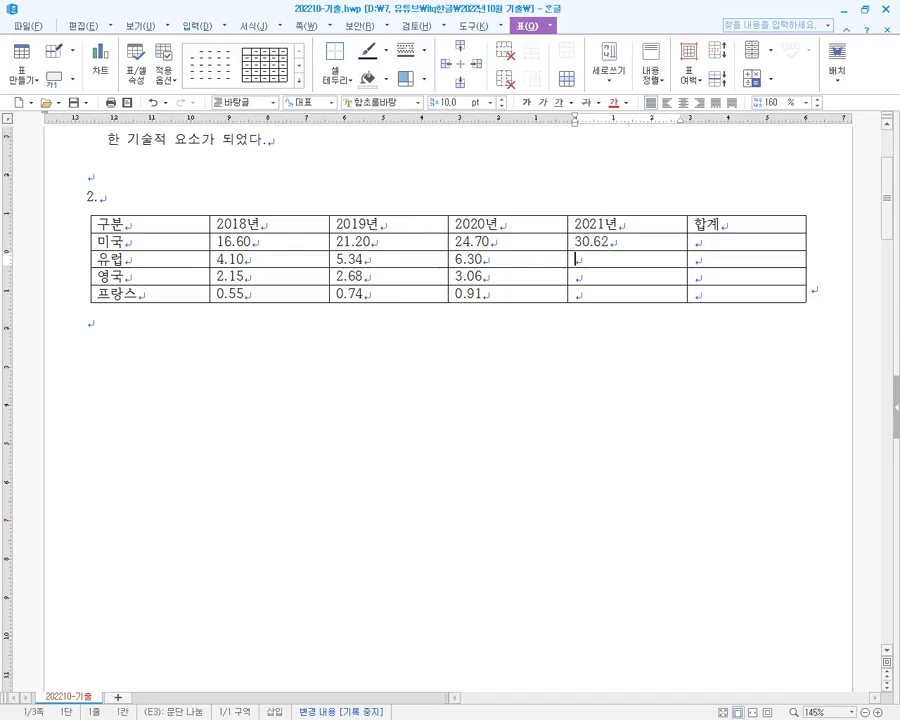
pyautogui.hotkey('alt', 'Tab')
pyautogui.hotkey('alt', 'Tab')
pyautogui.write('7.60')
# - Complete the 2021년 column with 3.59 for 영국 and 1.15 for 프랑스, checking the exam sheet
pyautogui.press('Down')
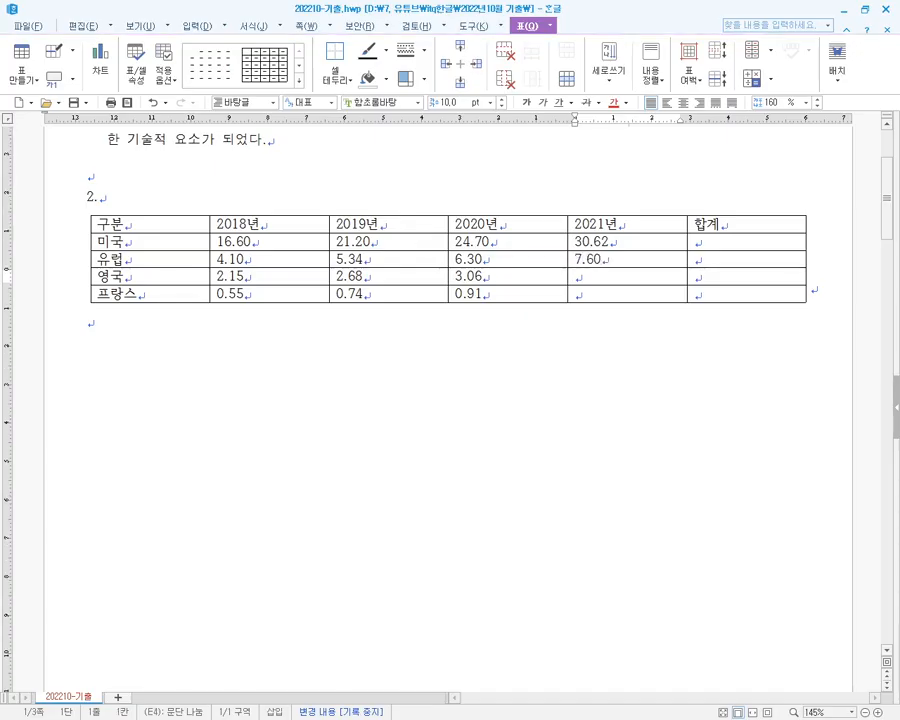
pyautogui.hotkey('alt', 'Tab')
pyautogui.hotkey('alt', 'Tab')
pyautogui.write('3.59')
pyautogui.press('Down')
pyautogui.hotkey('alt', 'Tab')
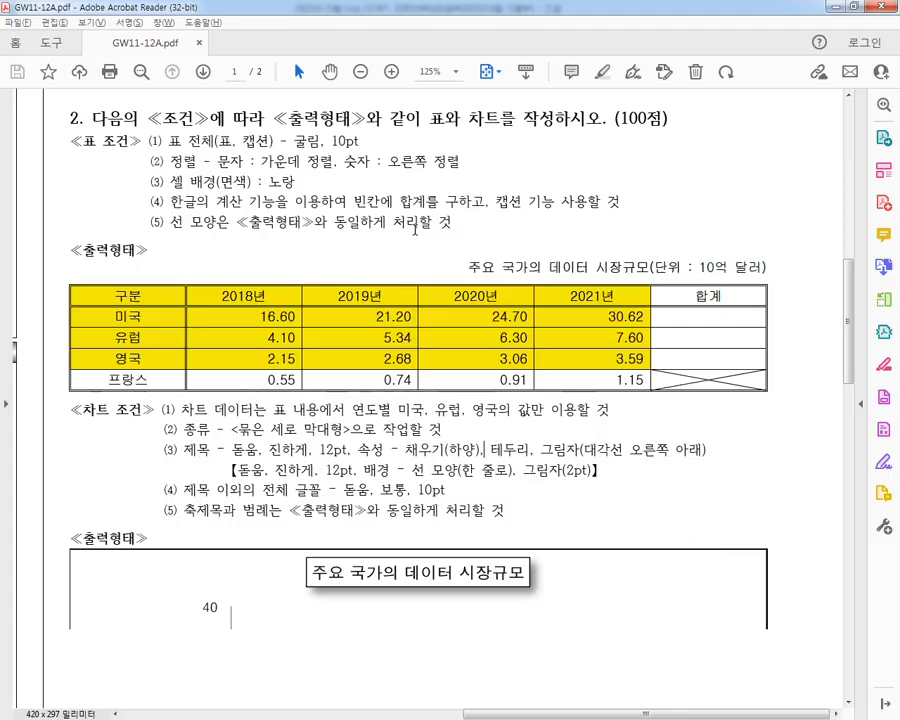
pyautogui.hotkey('alt', 'Tab')
pyautogui.write('1.15')
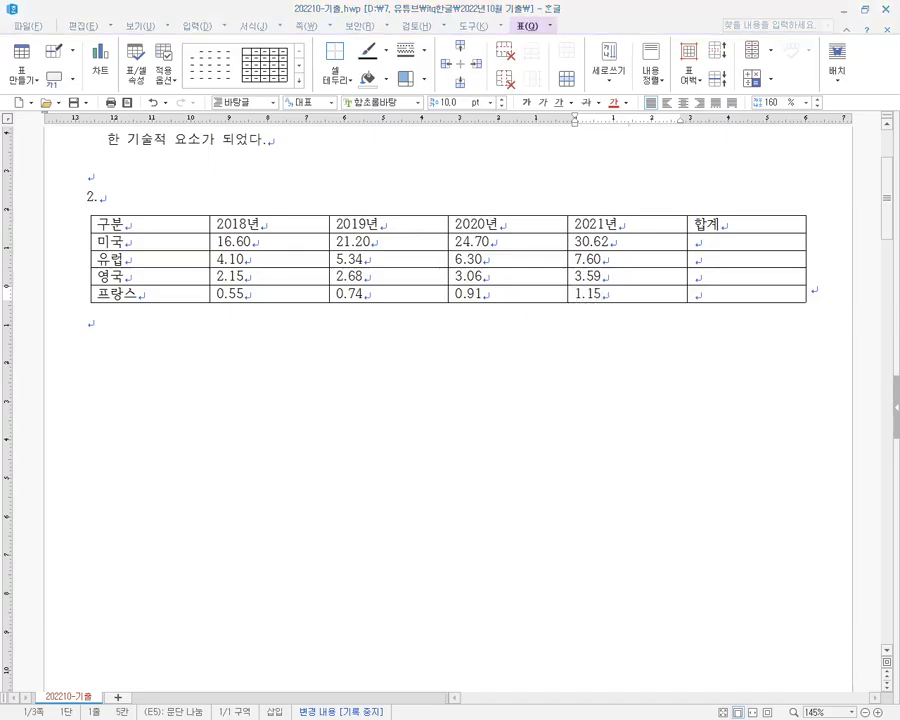
# - Review the table conditions in GW11-12A.pdf for font, size, alignment and cell background, and return to the 한글 document
pyautogui.hotkey('alt', 'Tab')
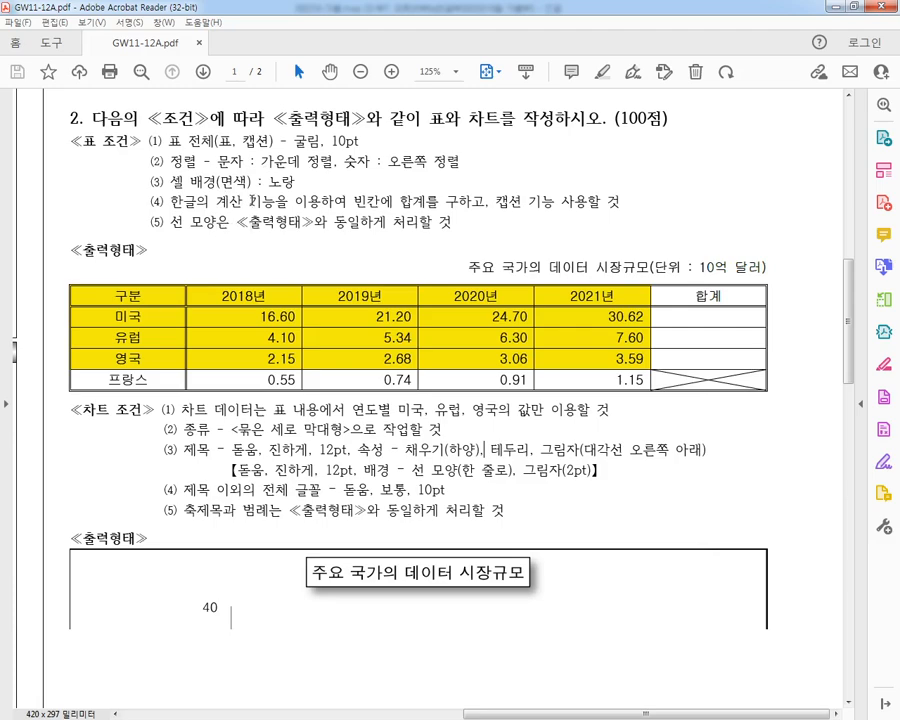
pyautogui.moveTo(168, 152); pyautogui.dragTo(370, 150)
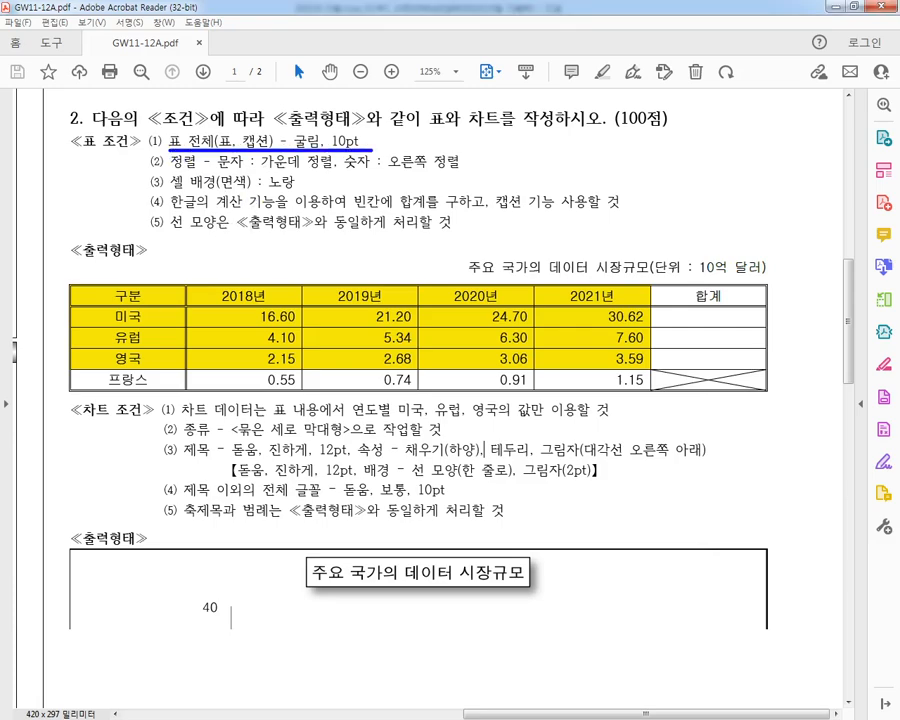
pyautogui.moveTo(172, 172); pyautogui.dragTo(428, 171)
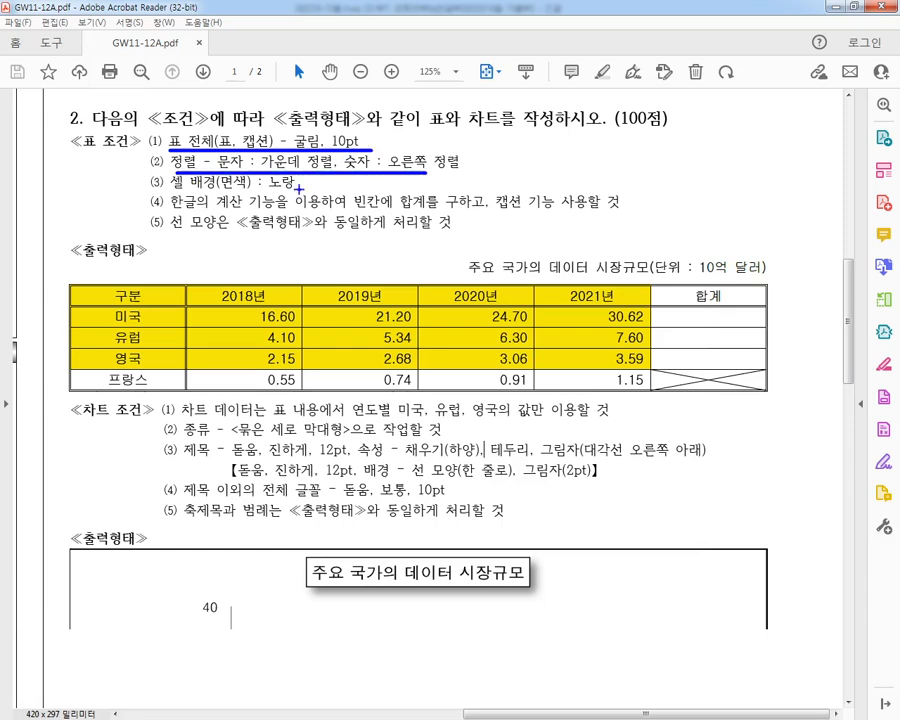
pyautogui.moveTo(172, 184); pyautogui.dragTo(293, 183)
pyautogui.moveTo(146, 142); pyautogui.dragTo(146, 230)
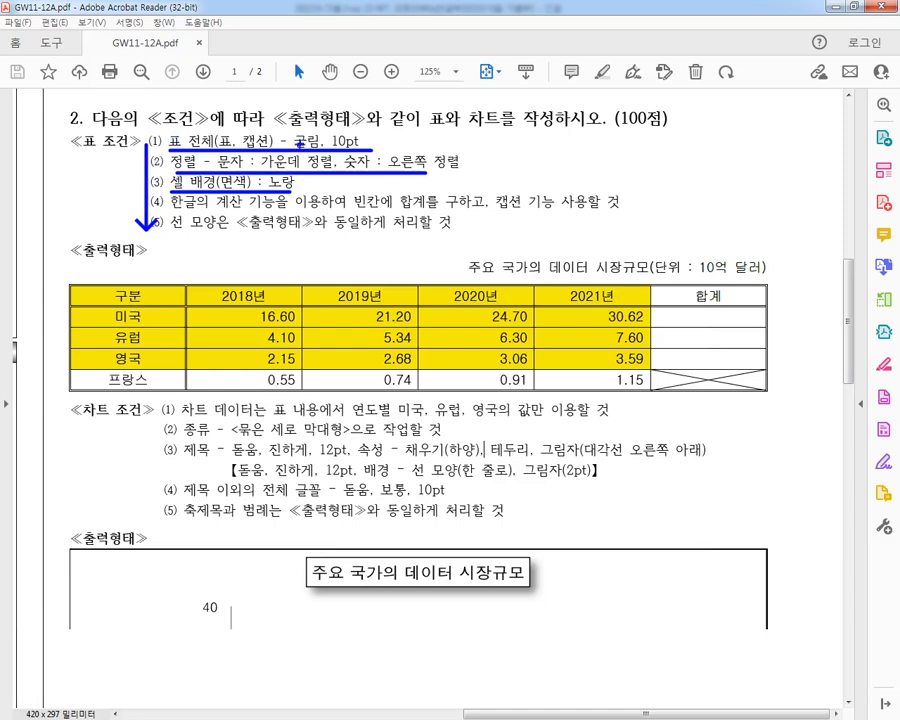
pyautogui.press('Escape')
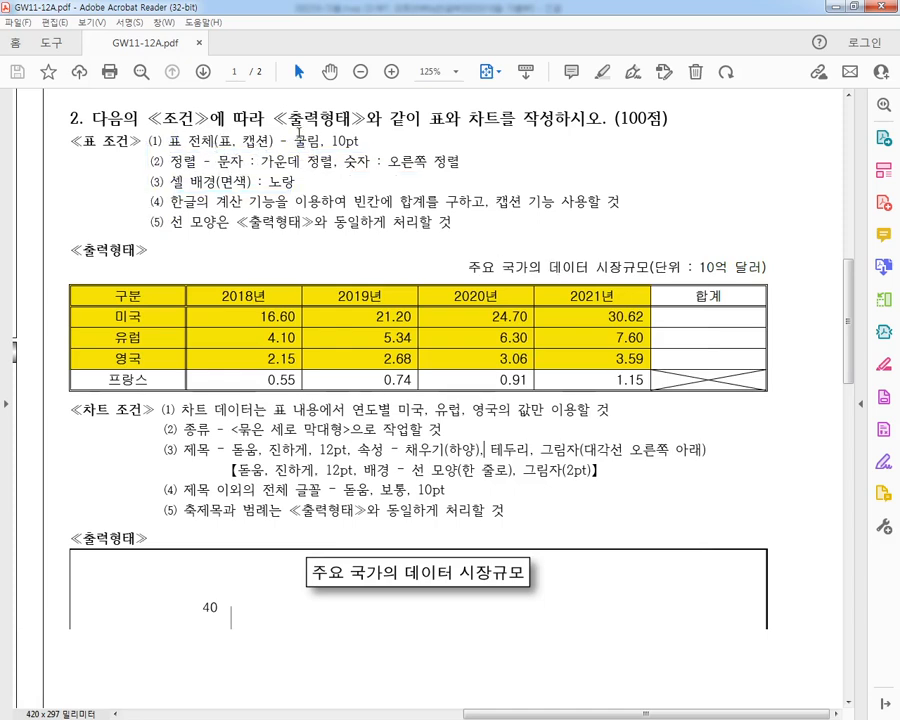
pyautogui.hotkey('alt', 'Tab')
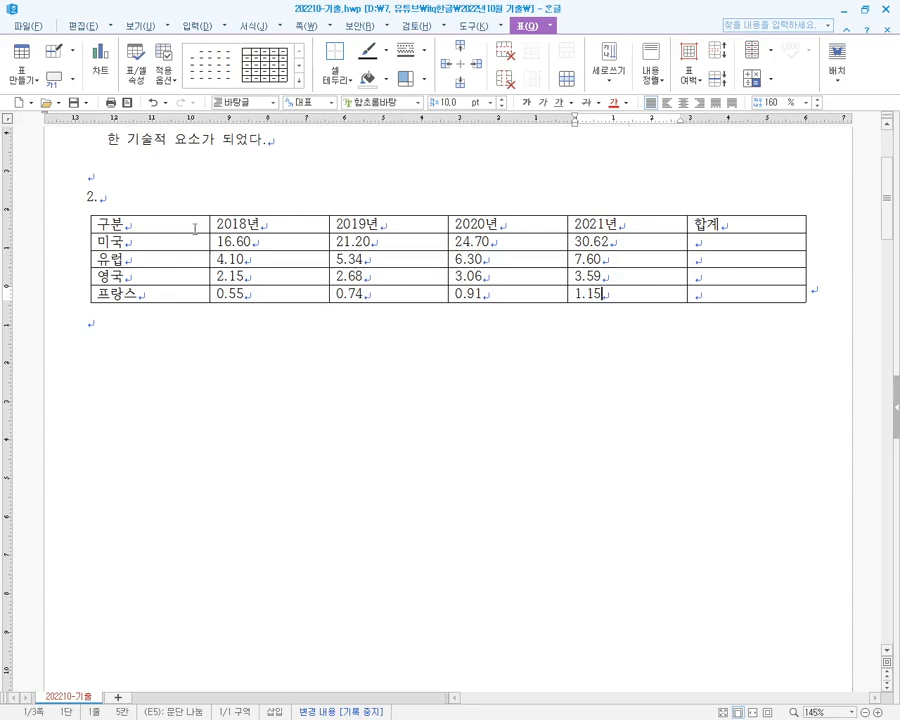
pyautogui.moveTo(195, 227); pyautogui.dragTo(723, 294)
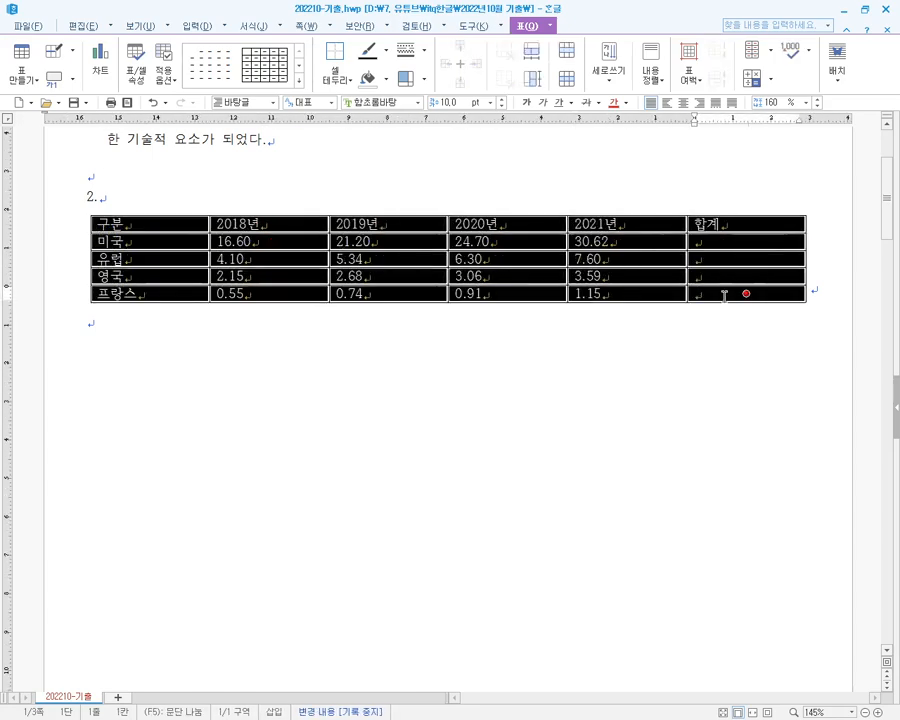
pyautogui.moveTo(180, 225); pyautogui.dragTo(747, 291)
pyautogui.press('alt')
pyautogui.click(180, 220)
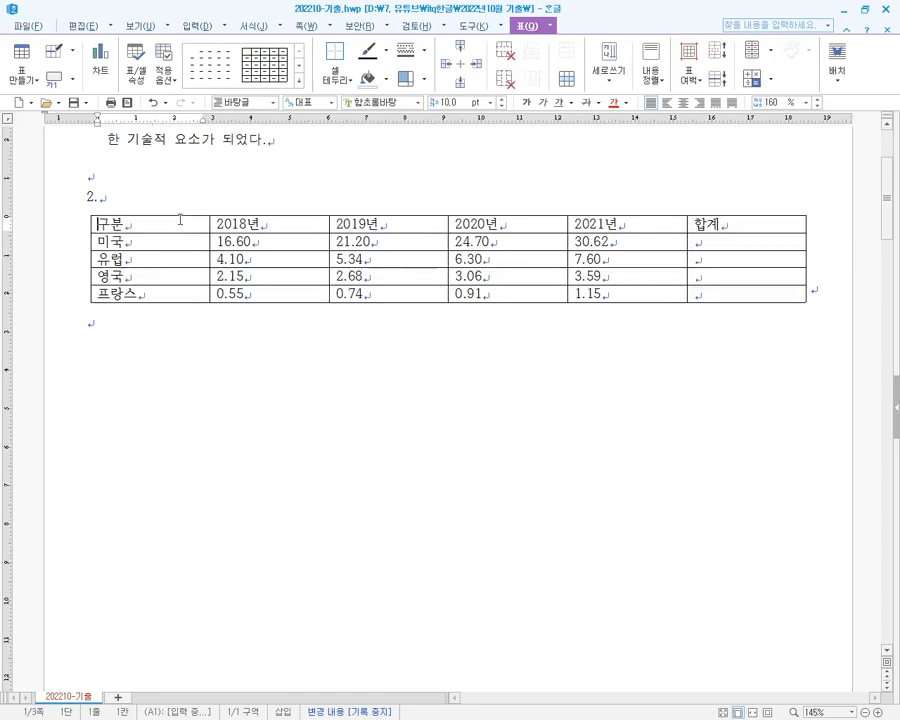
pyautogui.press('F5')
pyautogui.press('F5')
pyautogui.press('Escape')
pyautogui.click(180, 221)
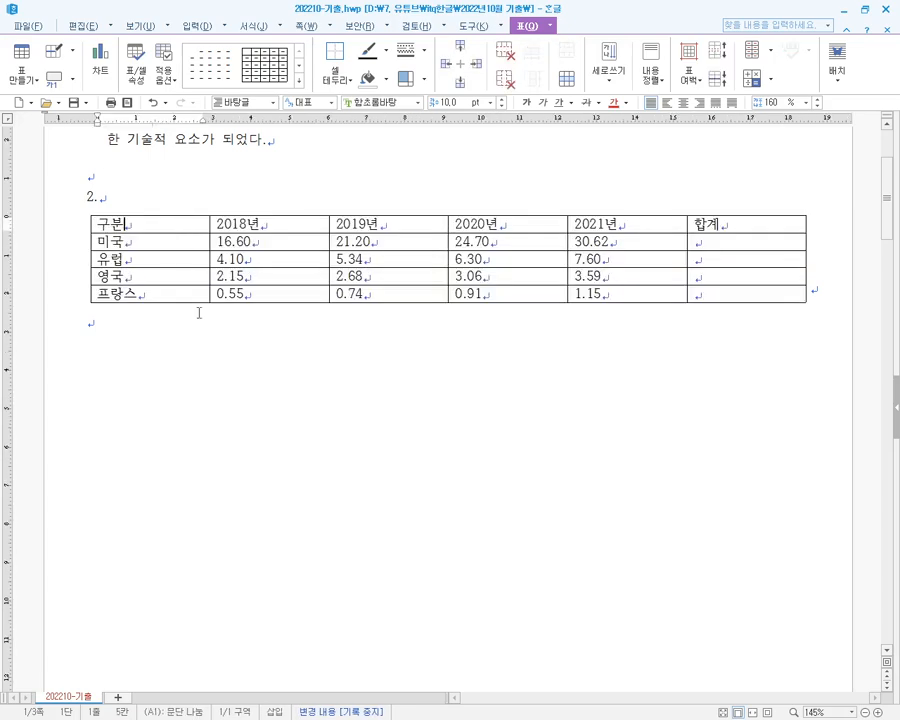
pyautogui.press('F5')
pyautogui.press('F5')
pyautogui.press('F5')
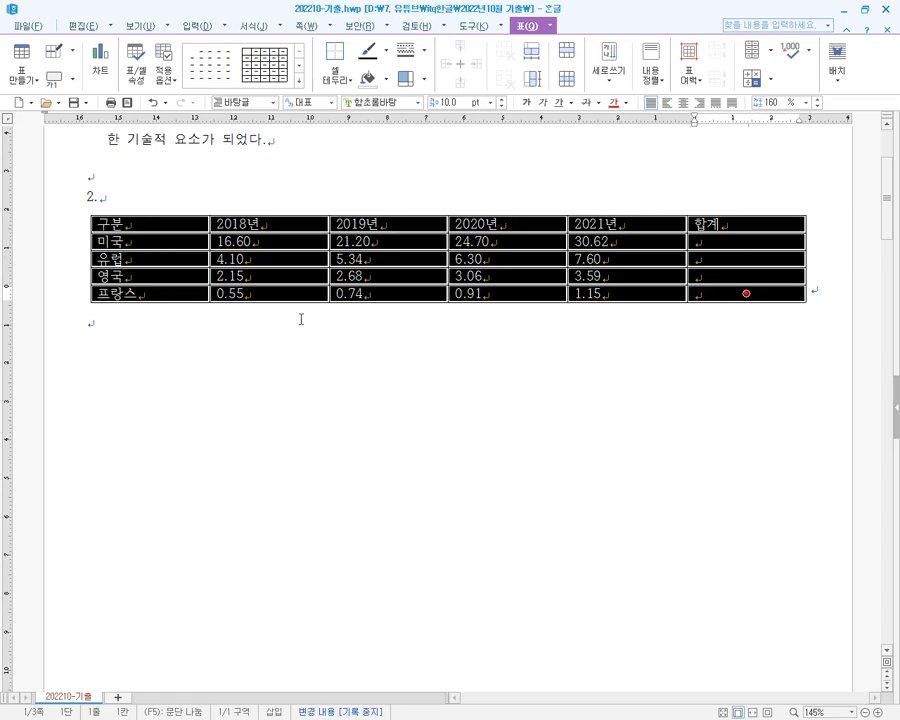
pyautogui.click(176, 224)
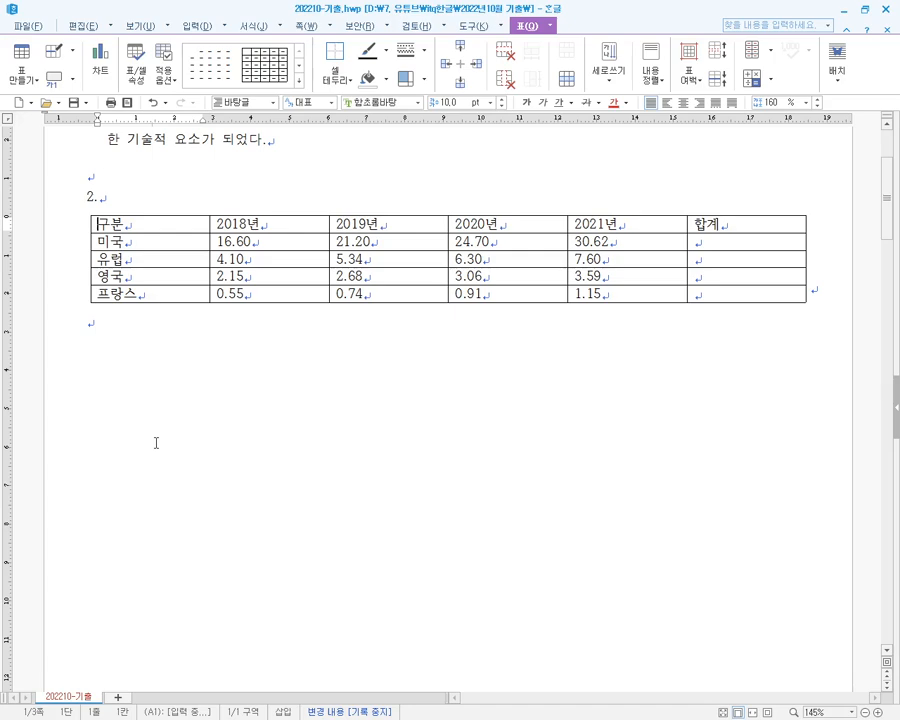
# - Select all cells of the table starting from the 구분 cell and open their character formatting (글자 모양) settings
pyautogui.press('F5')
pyautogui.press('F5')
pyautogui.press('F5')
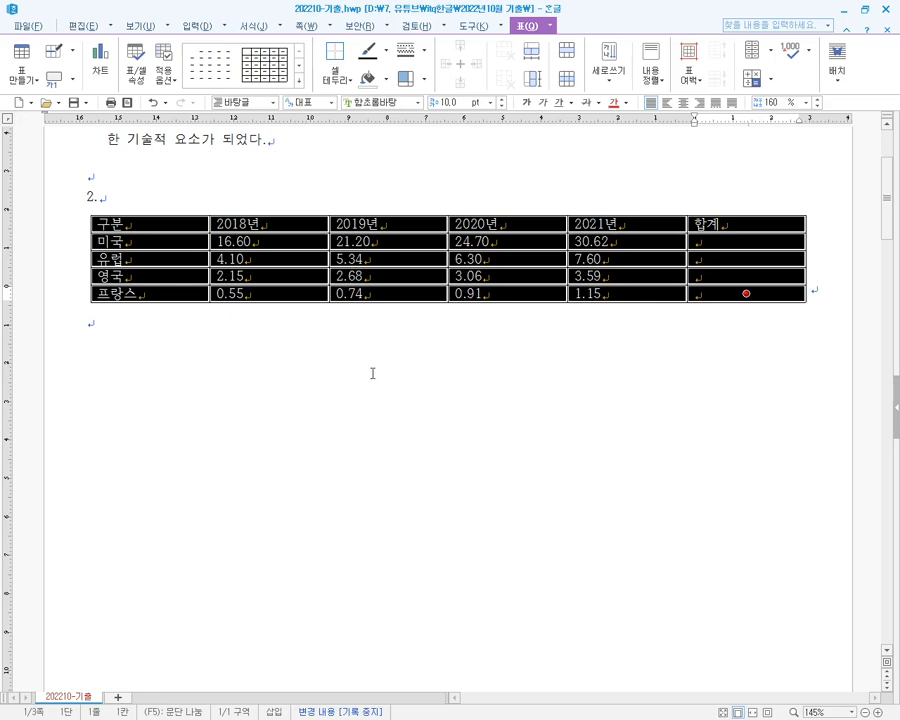
pyautogui.rightClick(440, 350)
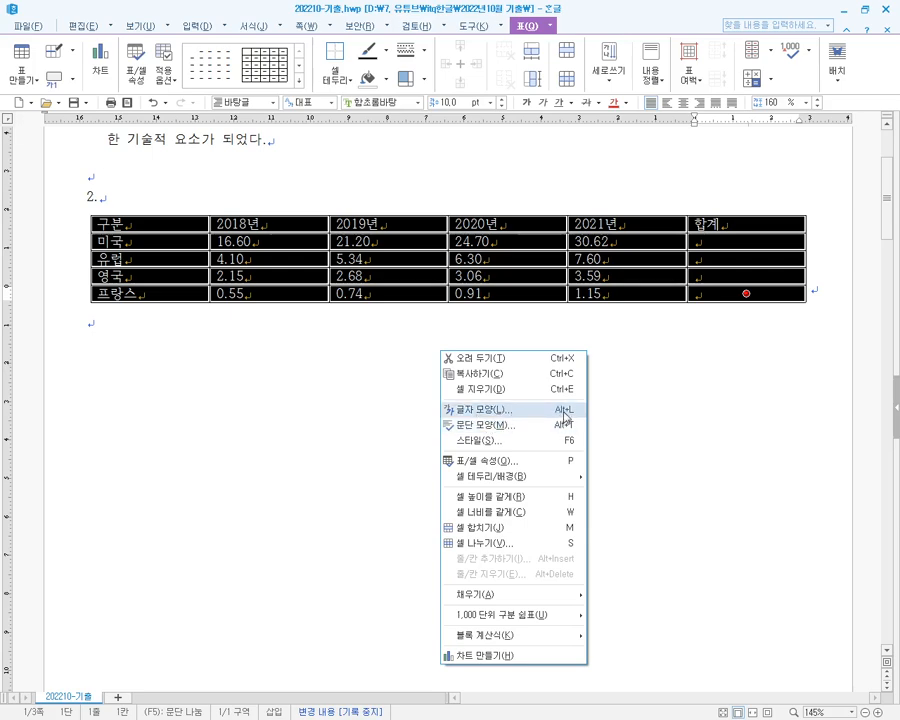
pyautogui.click(524, 412)
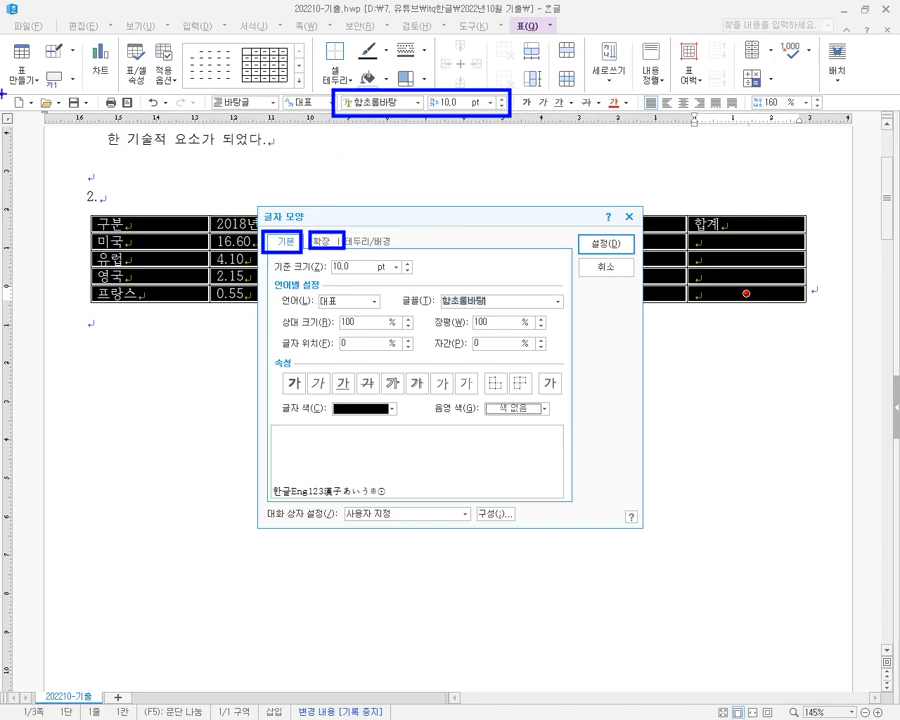
# - Examine which font, size and text attribute options the formatting bar and the 글자 모양 dialog offer
pyautogui.moveTo(5, 93); pyautogui.dragTo(830, 112)
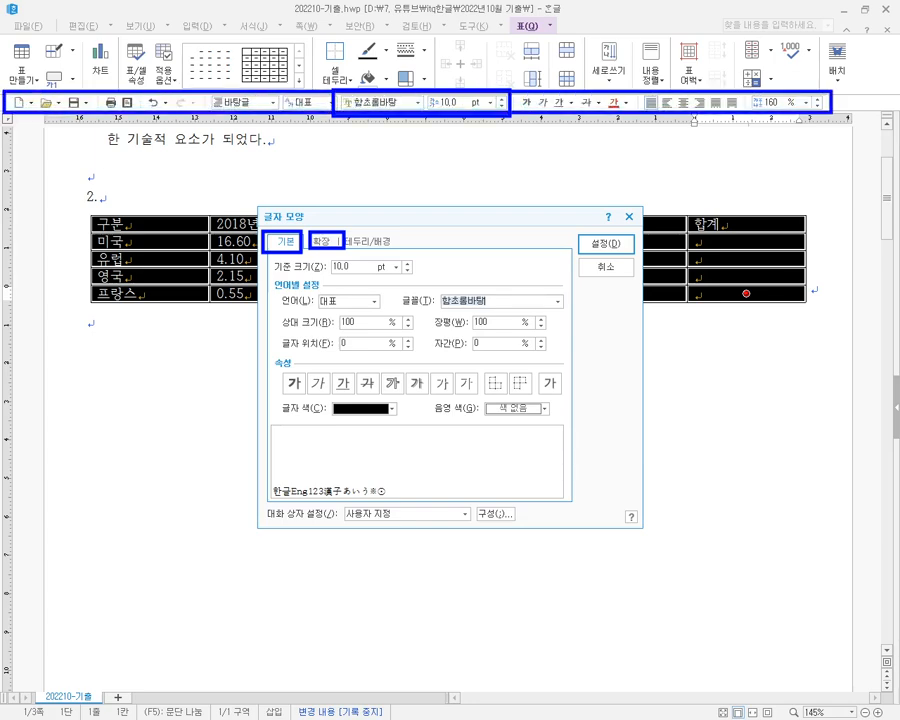
pyautogui.moveTo(604, 112)
pyautogui.mouseDown()
pyautogui.moveTo(442, 211)
pyautogui.moveTo(368, 381)
pyautogui.moveTo(357, 297)
pyautogui.moveTo(446, 126)
pyautogui.moveTo(518, 120)
pyautogui.moveTo(470, 122)
pyautogui.moveTo(312, 233)
pyautogui.moveTo(340, 222)
pyautogui.mouseUp()
pyautogui.moveTo(249, 361); pyautogui.dragTo(616, 407)
pyautogui.moveTo(387, 372); pyautogui.dragTo(471, 397)
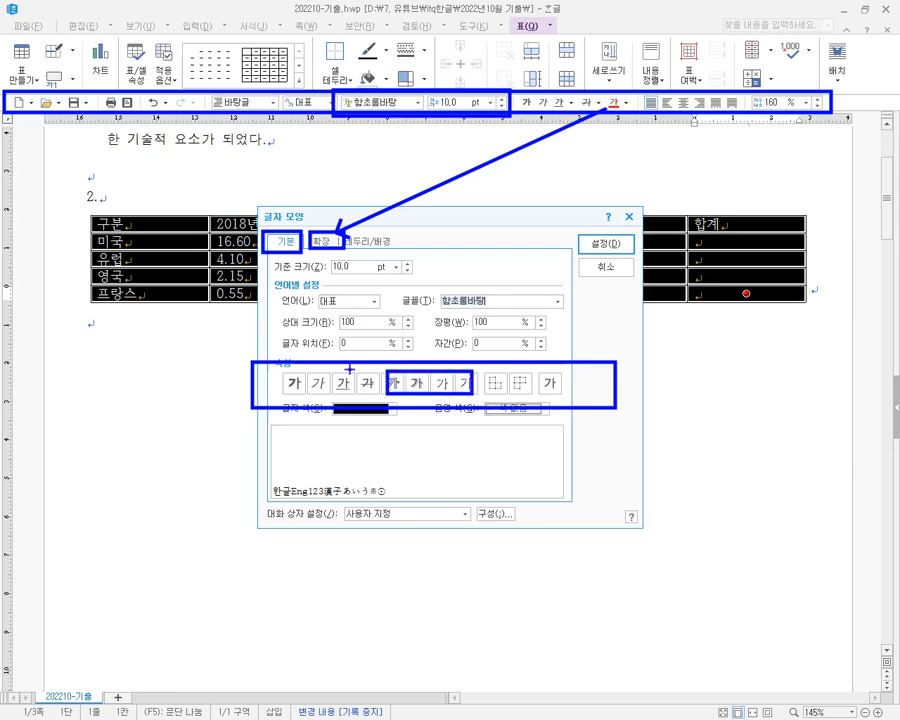
pyautogui.press('Escape')
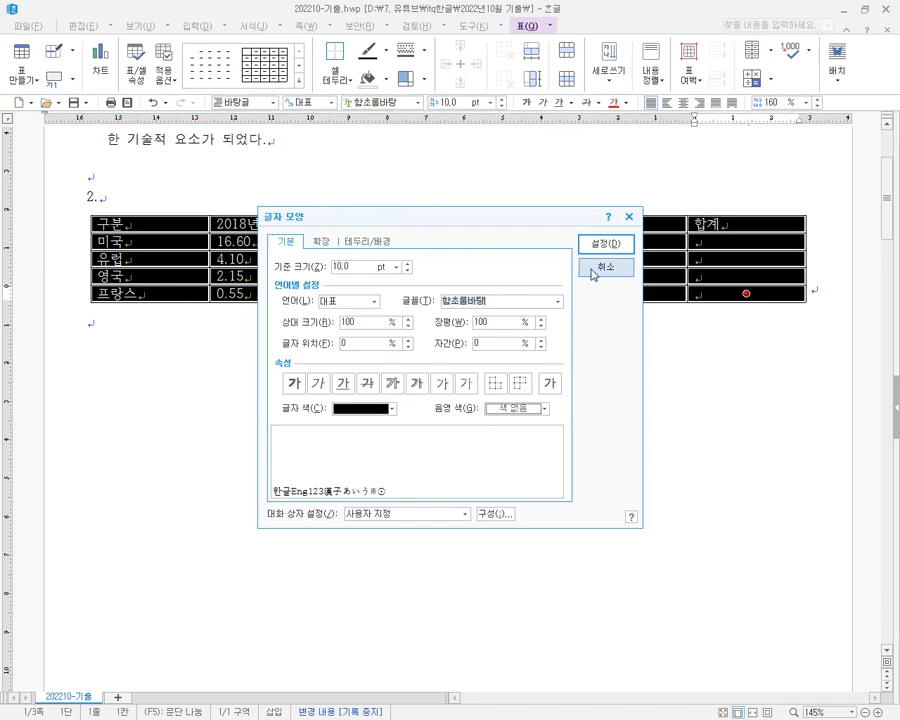
pyautogui.moveTo(496, 224)
pyautogui.mouseDown()
pyautogui.moveTo(450, 236)
pyautogui.moveTo(485, 232)
pyautogui.mouseUp()
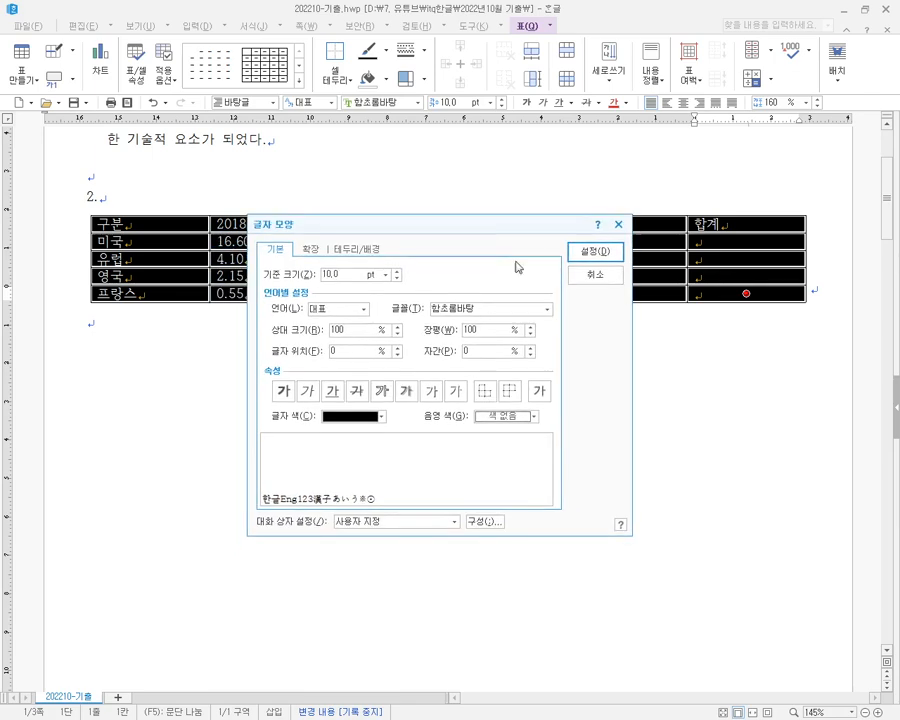
# - Set the font of all selected table cells to 굴림 in 글자 모양, checking the font condition in GW11-12A.pdf
pyautogui.click(593, 277)
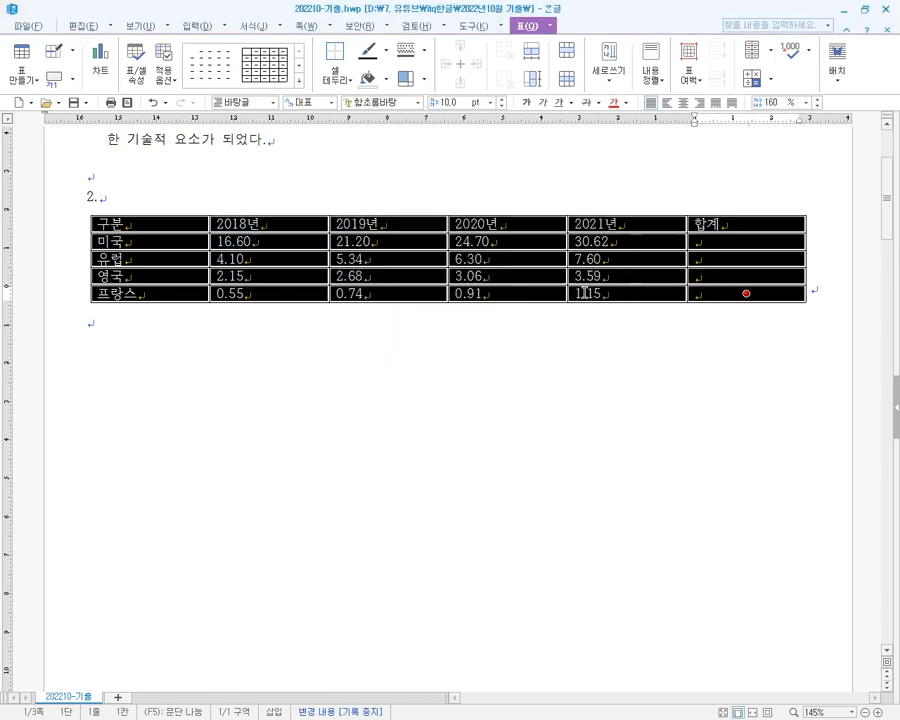
pyautogui.rightClick(413, 377)
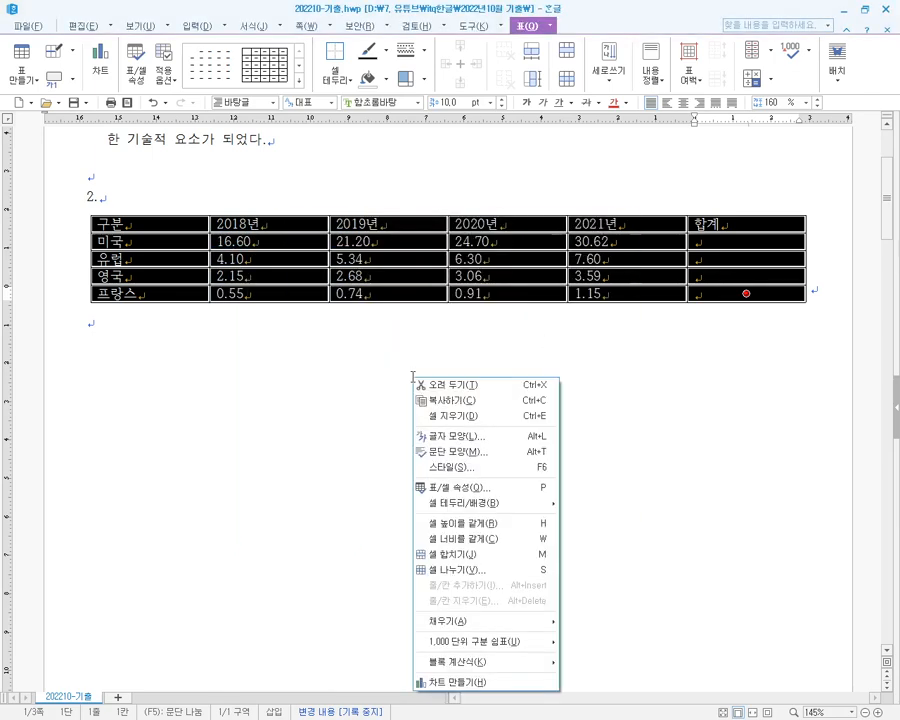
pyautogui.click(448, 434)
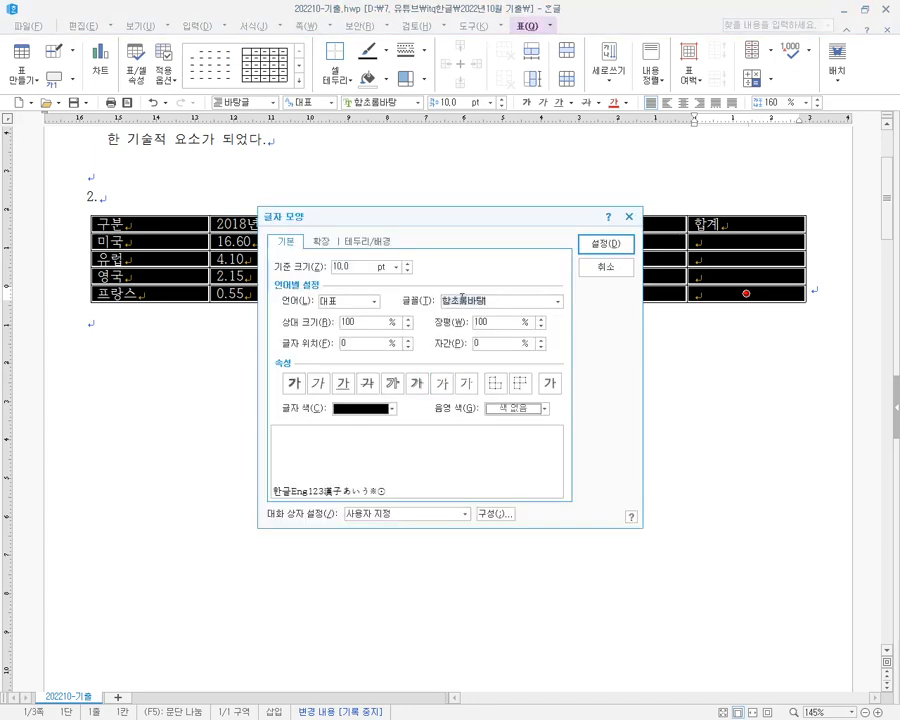
pyautogui.hotkey('alt', 'Tab')
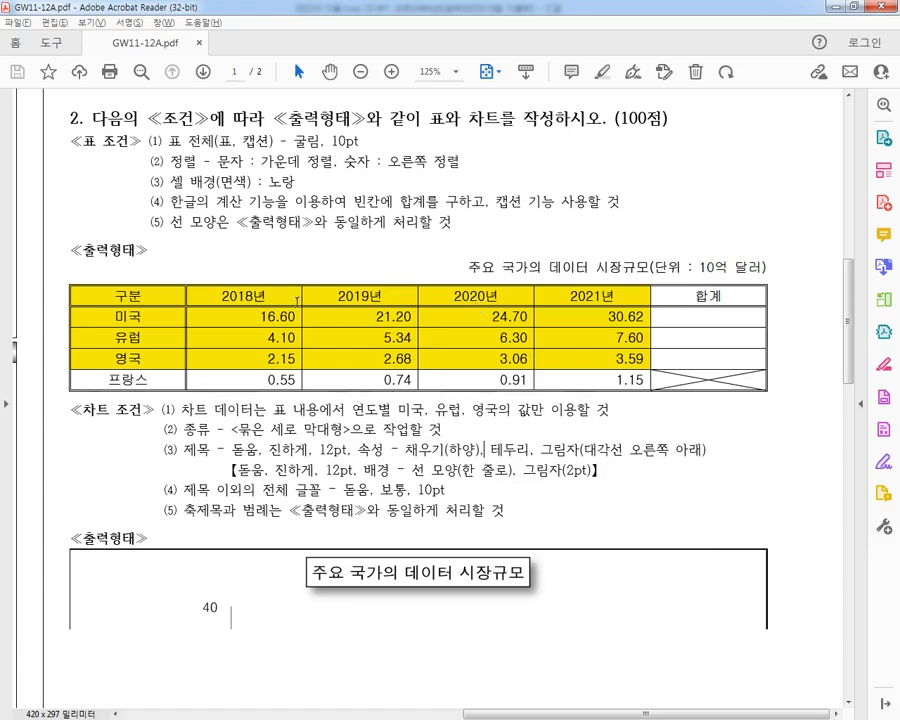
pyautogui.hotkey('alt', 'Tab')
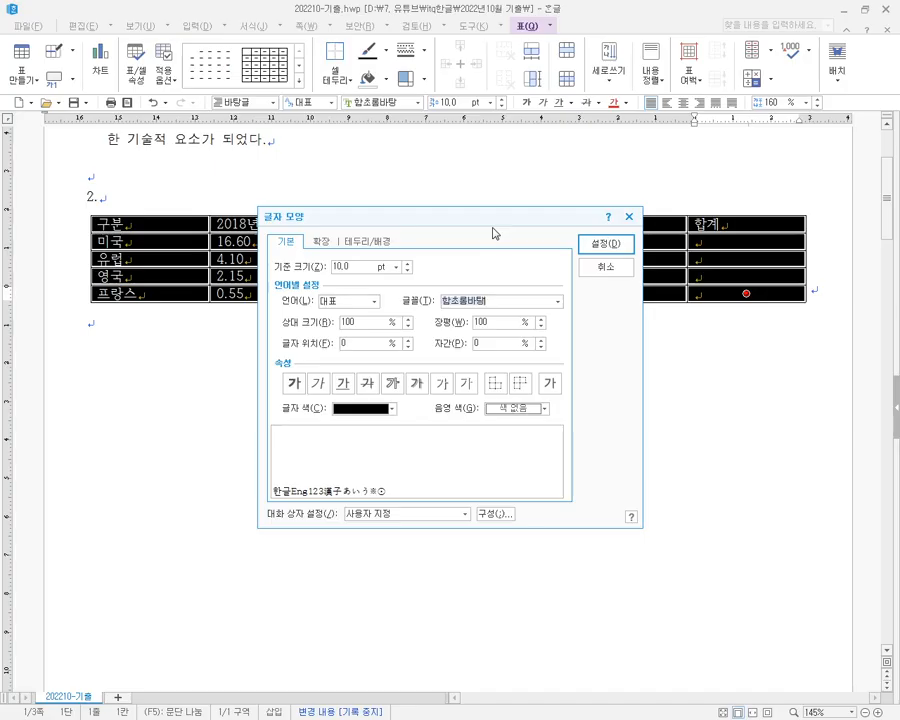
pyautogui.write('굴리')
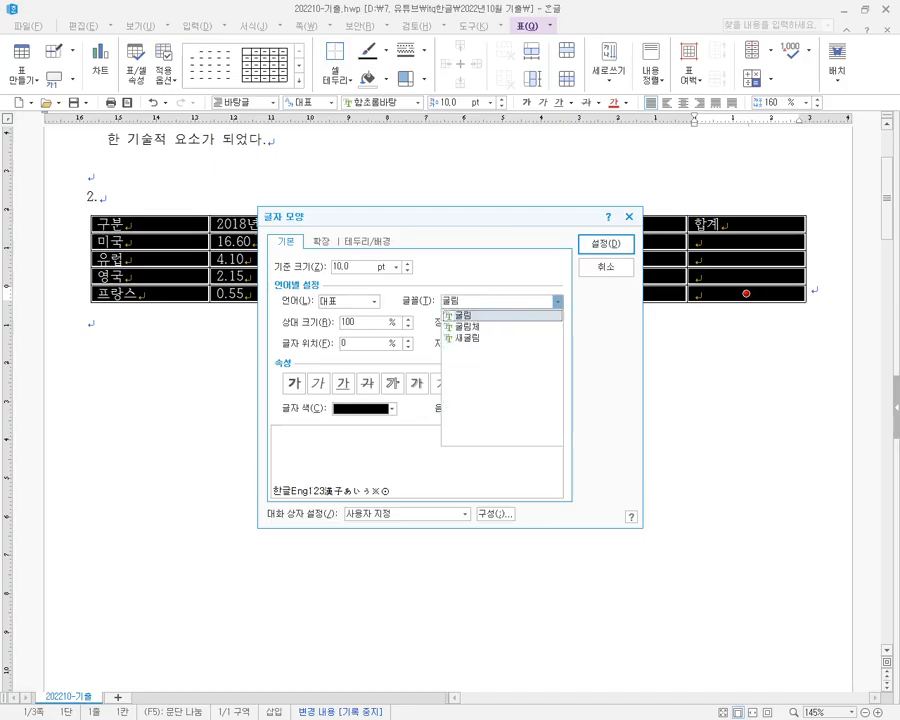
pyautogui.press('Return')
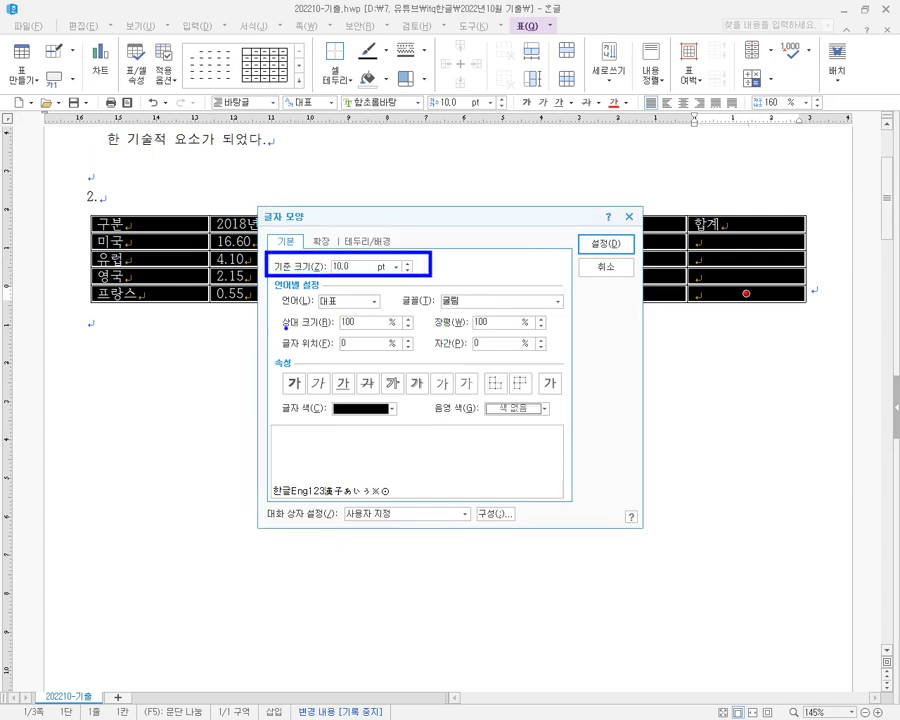
pyautogui.moveTo(285, 327)
pyautogui.mouseDown()
pyautogui.moveTo(352, 325)
pyautogui.moveTo(327, 353)
pyautogui.moveTo(379, 358)
pyautogui.mouseUp()
pyautogui.click(619, 247)
pyautogui.click(396, 364)
# - Examine GW11-12A.pdf for the alignment condition and which table cells hold text or numbers, and return to the 한글 document
pyautogui.hotkey('alt', 'Tab')
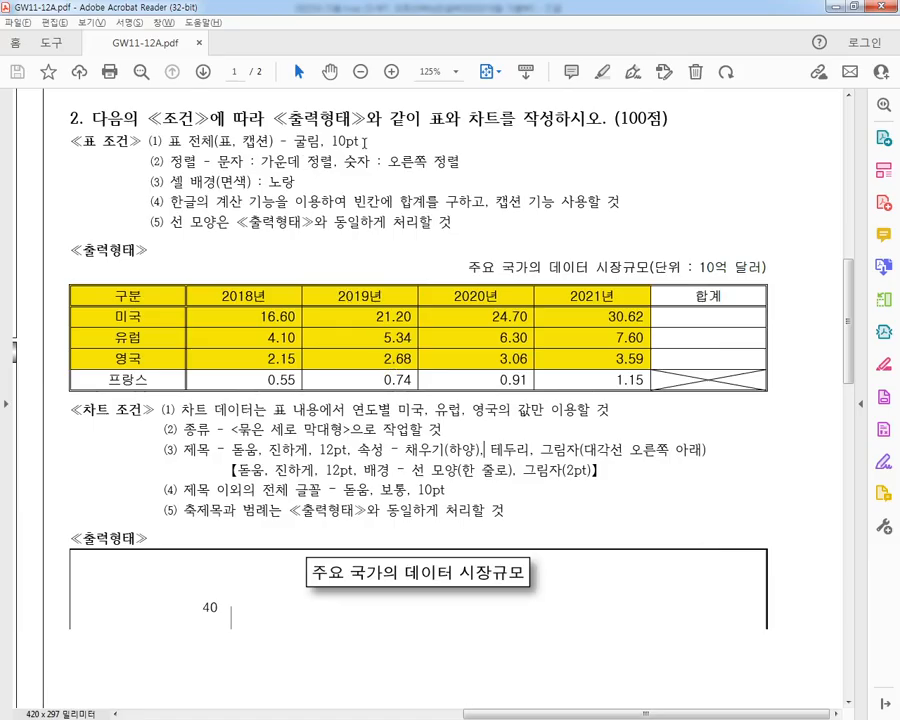
pyautogui.hotkey('alt', 'Tab')
pyautogui.hotkey('alt', 'Tab')
pyautogui.press('alt')
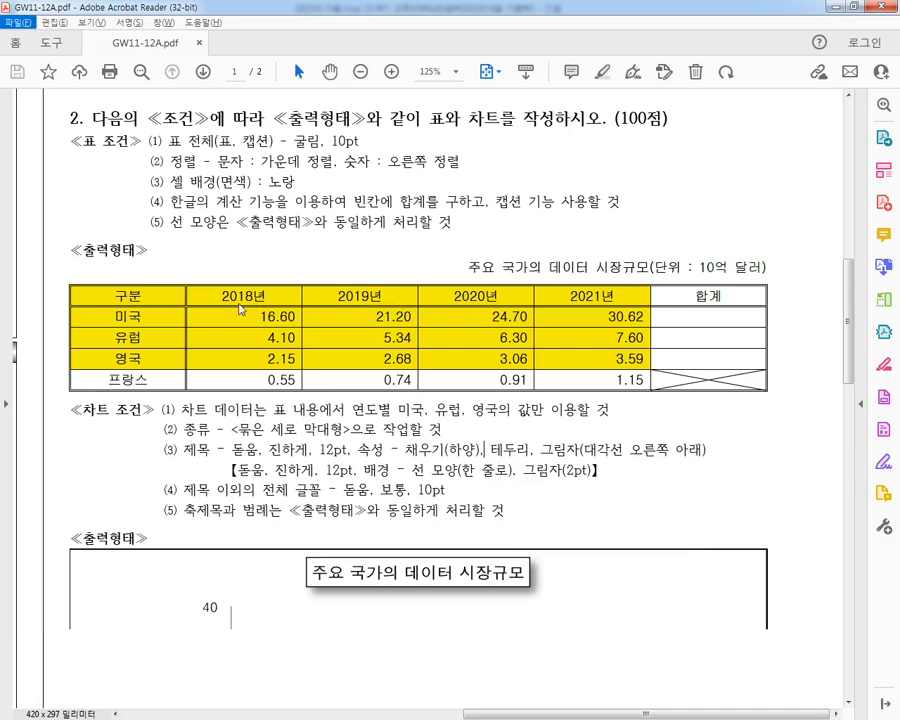
pyautogui.click(271, 239)
pyautogui.hotkey('ctrl', '2')
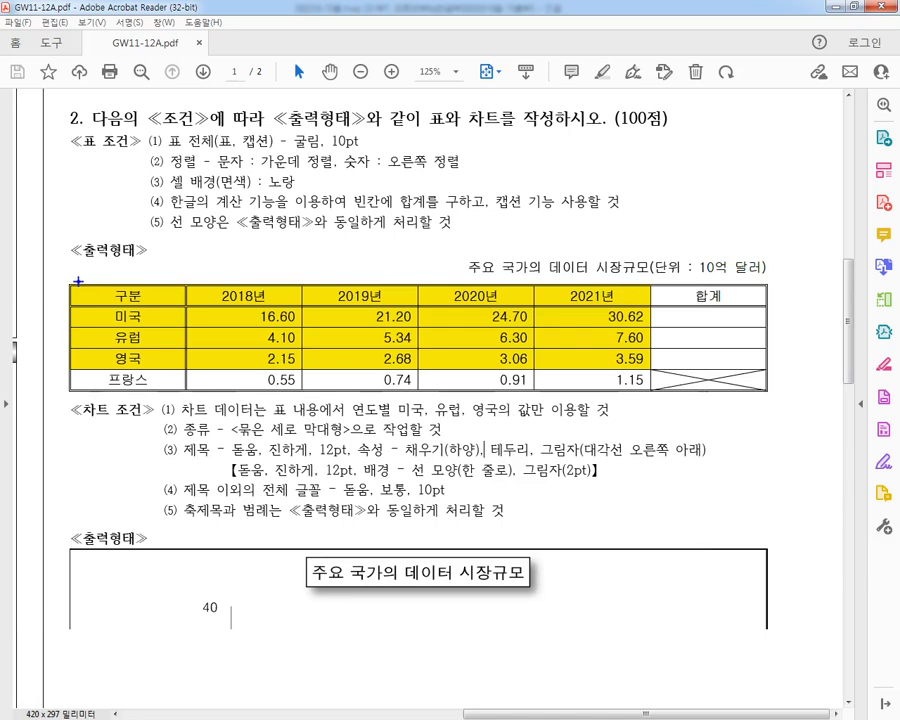
pyautogui.moveTo(79, 283); pyautogui.dragTo(754, 302)
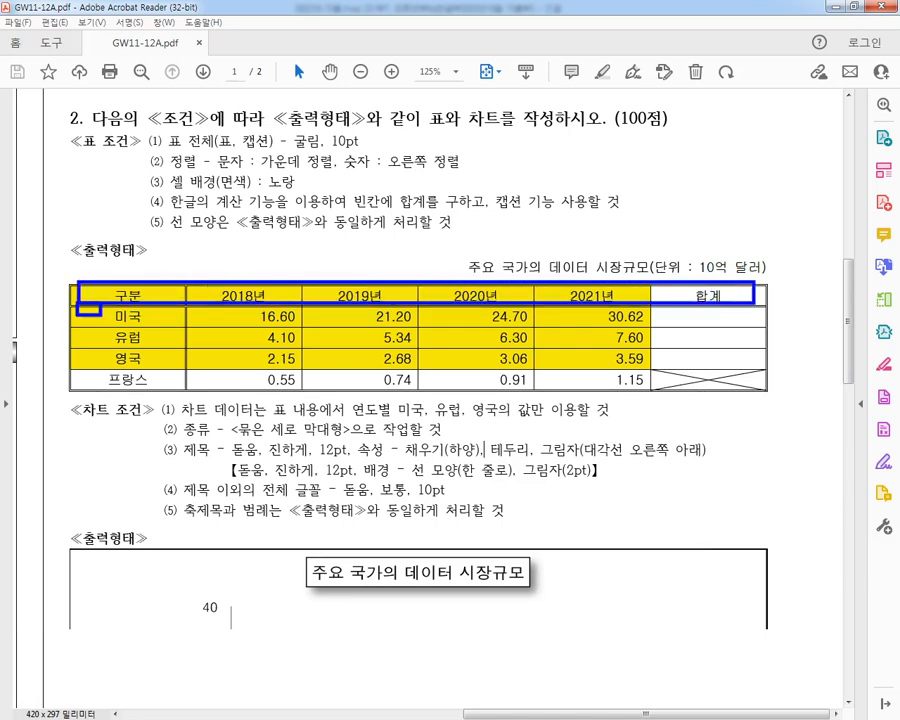
pyautogui.moveTo(78, 306); pyautogui.dragTo(157, 393)
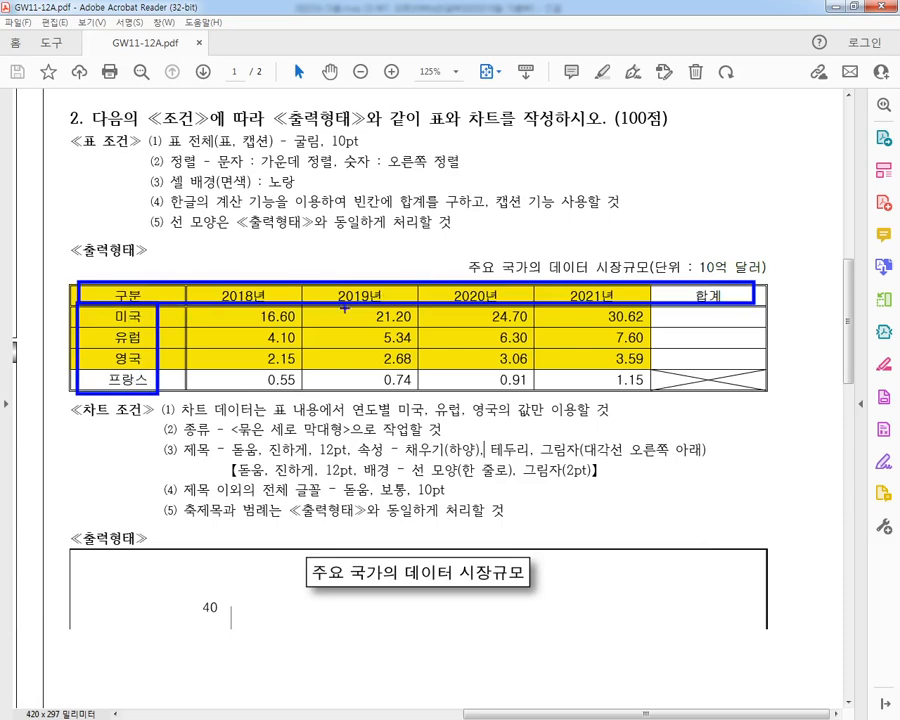
pyautogui.moveTo(202, 311)
pyautogui.mouseDown()
pyautogui.moveTo(495, 385)
pyautogui.moveTo(758, 401)
pyautogui.mouseUp()
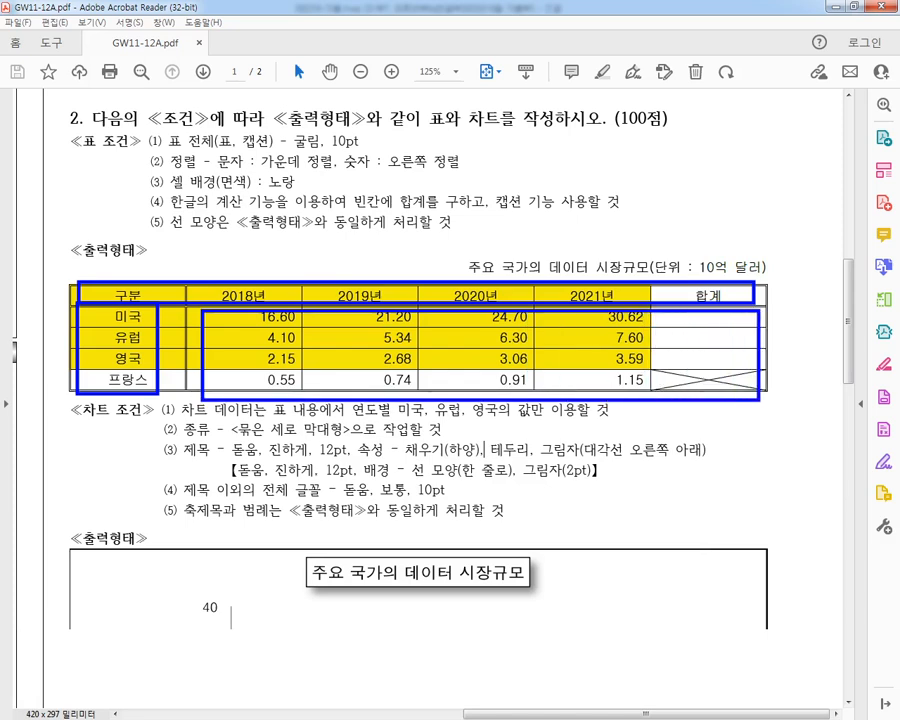
pyautogui.press('Escape')
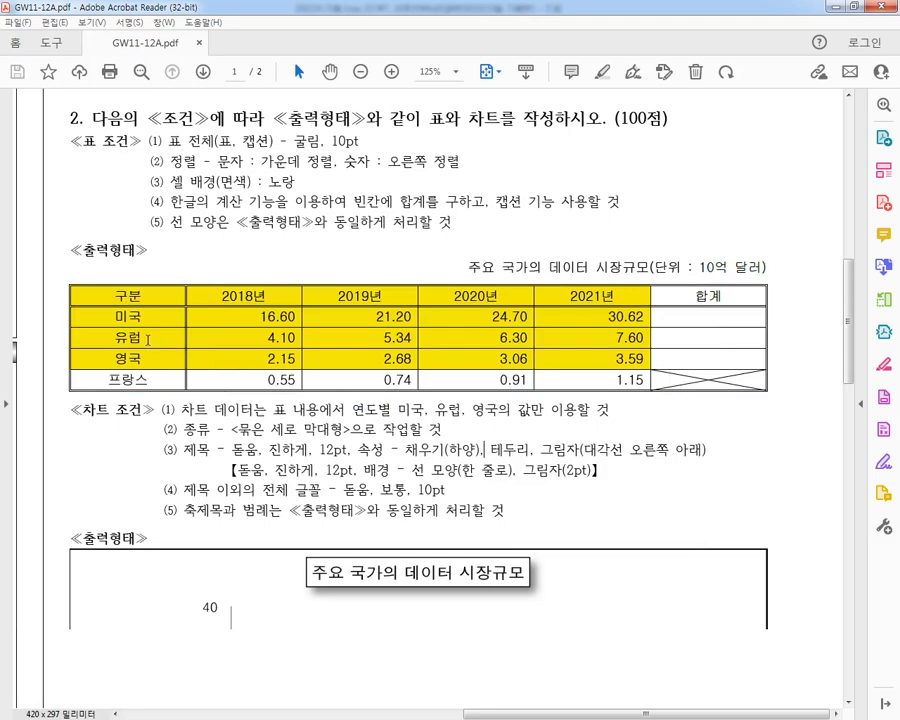
pyautogui.moveTo(60, 279); pyautogui.dragTo(783, 394)
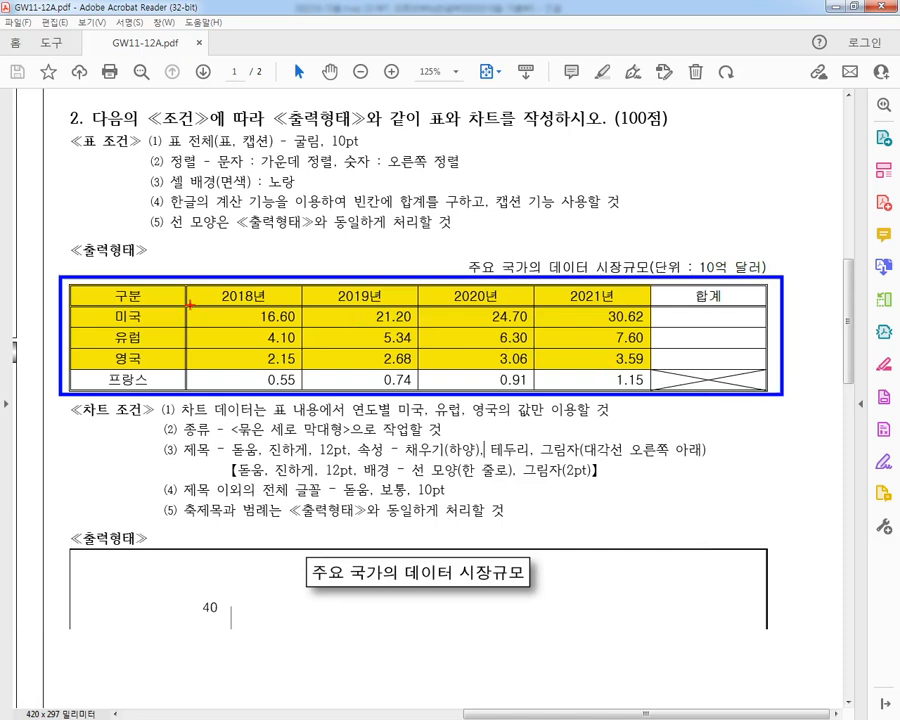
pyautogui.moveTo(190, 307)
pyautogui.mouseDown()
pyautogui.moveTo(680, 390)
pyautogui.moveTo(770, 396)
pyautogui.moveTo(770, 404)
pyautogui.mouseUp()
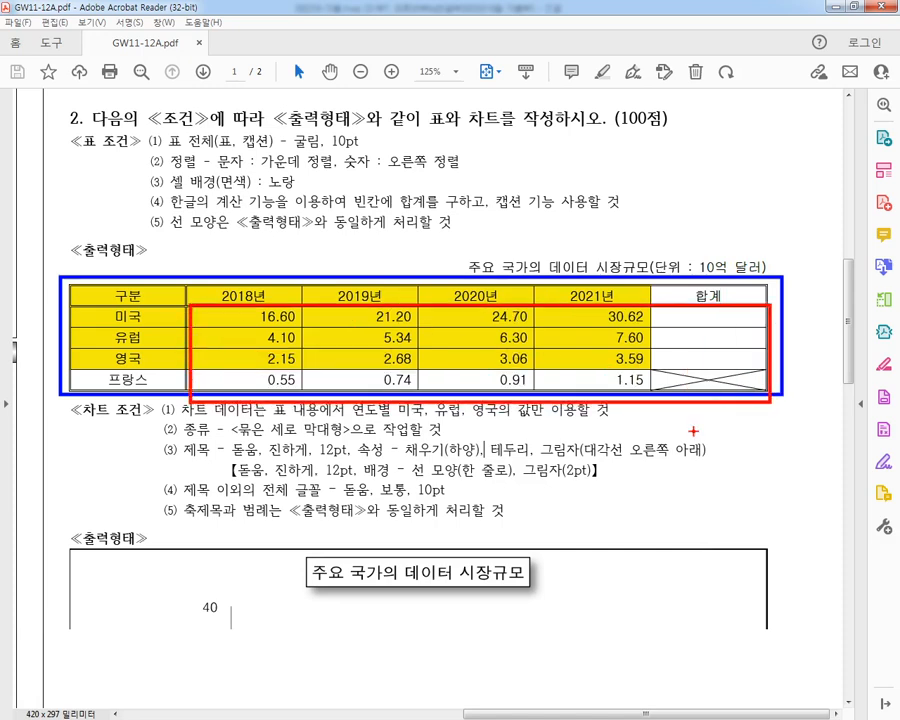
pyautogui.press('Escape')
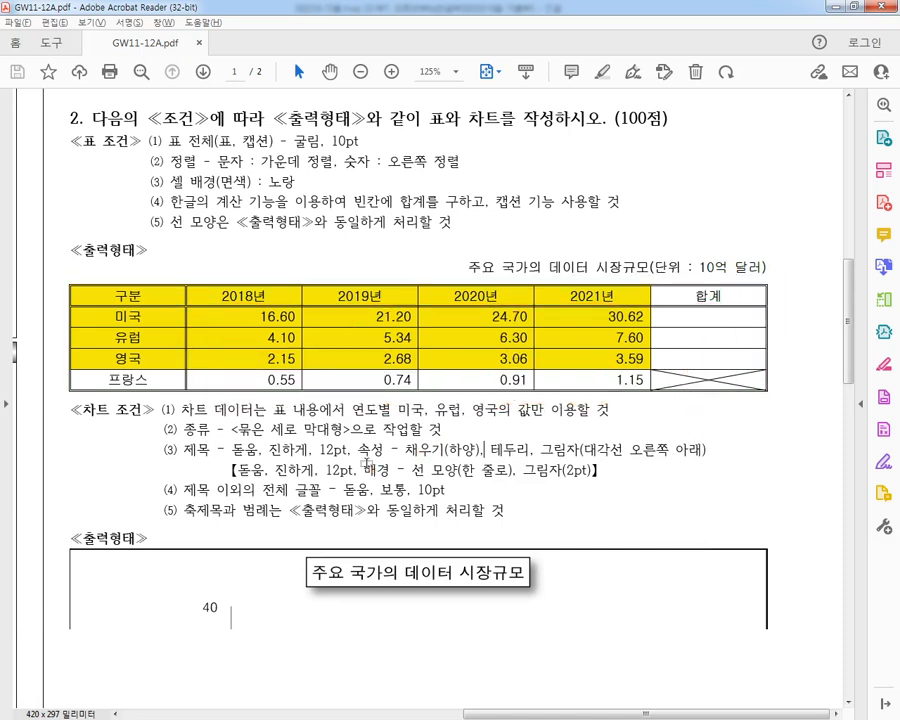
pyautogui.hotkey('alt', 'Tab')
# - Select all cells of the table and center-align their contents
pyautogui.click(181, 226)
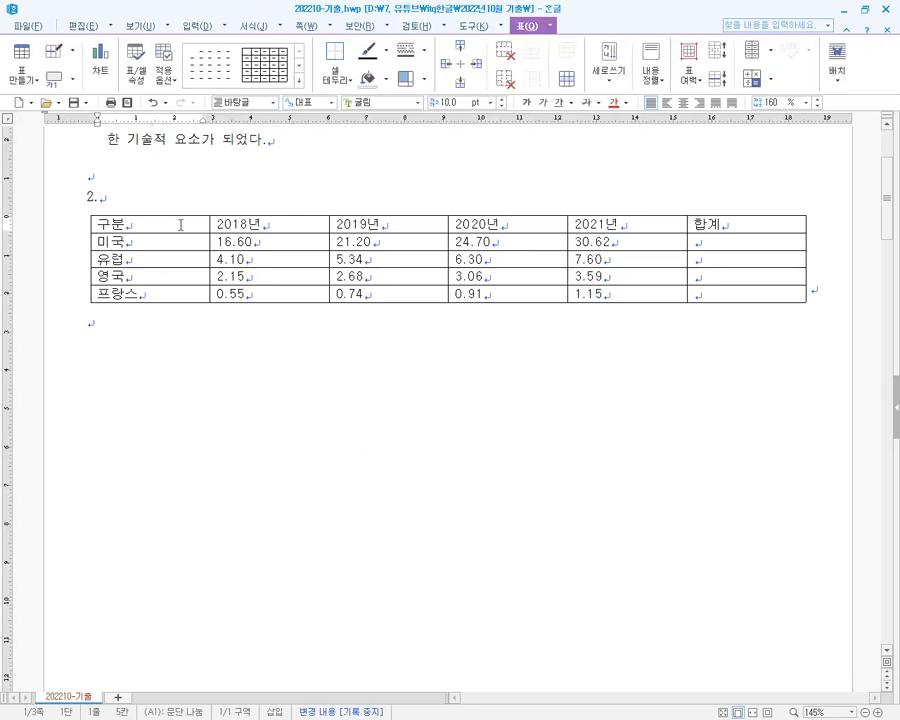
pyautogui.press('F5')
pyautogui.press('F5')
pyautogui.press('F5')
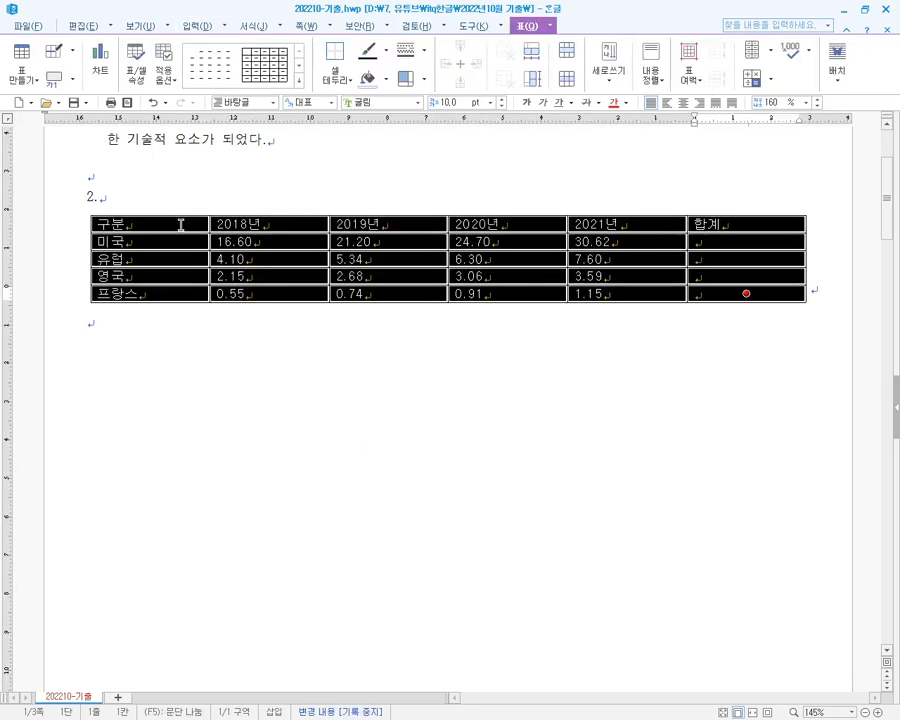
pyautogui.click(687, 103)
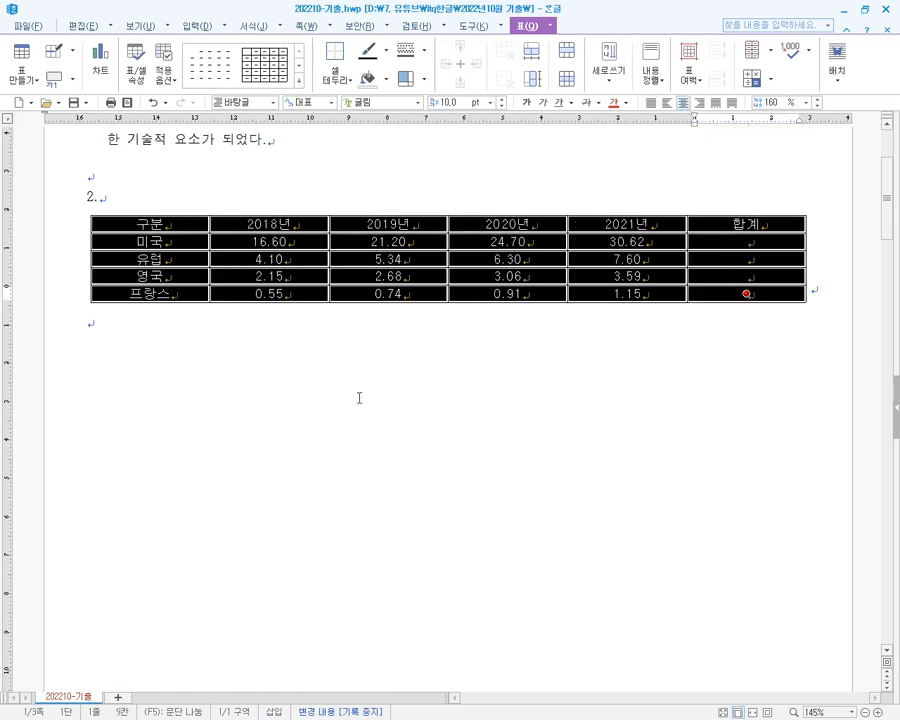
pyautogui.click(322, 322)
# - Right-align the number cells from 미국's 2018년 value through the 프랑스 row, including the empty 합계 cells
pyautogui.moveTo(293, 239); pyautogui.dragTo(721, 298)
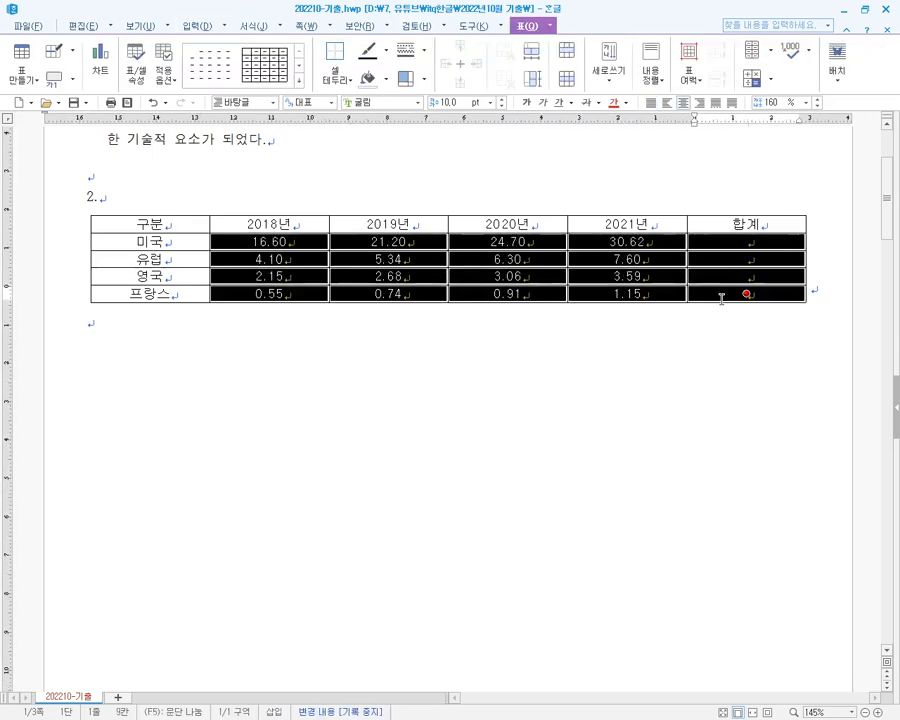
pyautogui.click(350, 374)
pyautogui.moveTo(296, 242); pyautogui.dragTo(645, 295)
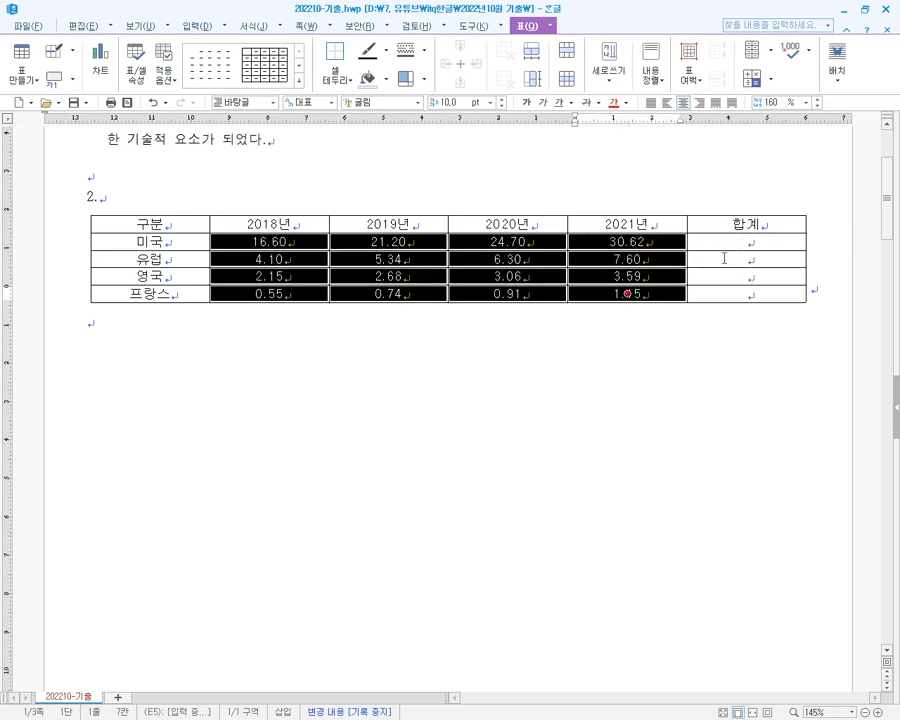
pyautogui.click(364, 348)
pyautogui.moveTo(311, 243); pyautogui.dragTo(720, 294)
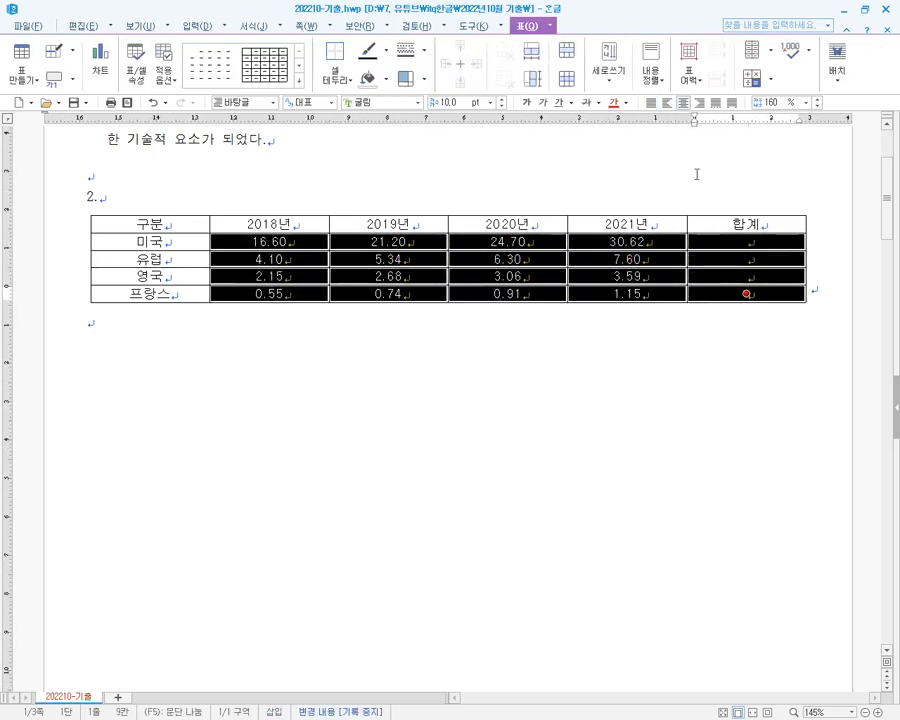
pyautogui.click(699, 102)
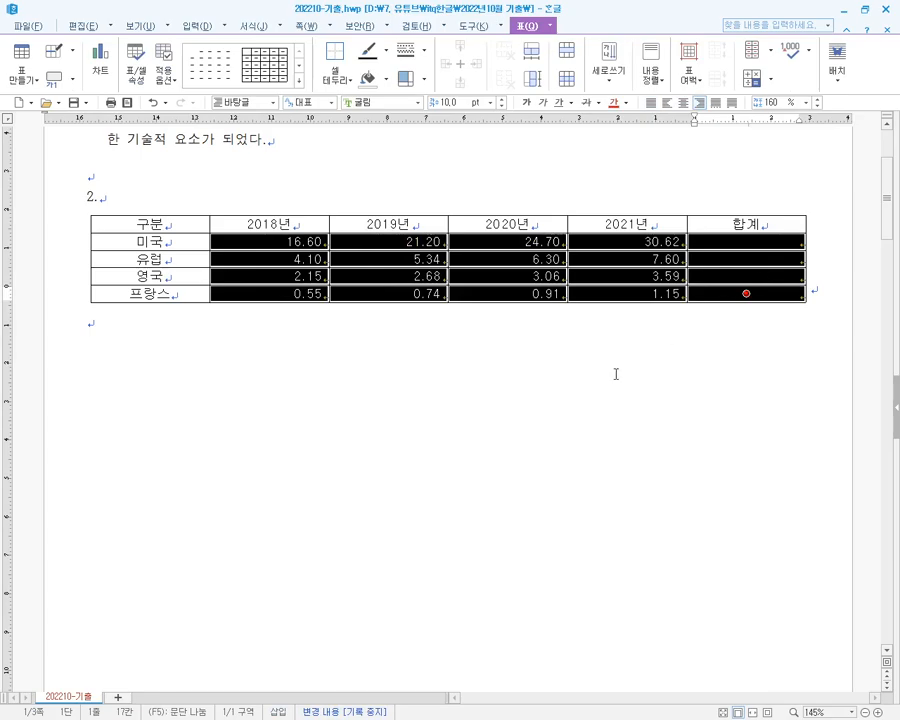
pyautogui.click(491, 431)
# - Check the alignment and cell background conditions in GW11-12A.pdf and which cells are shaded, and return to the 한글 document
pyautogui.hotkey('alt', 'Tab')
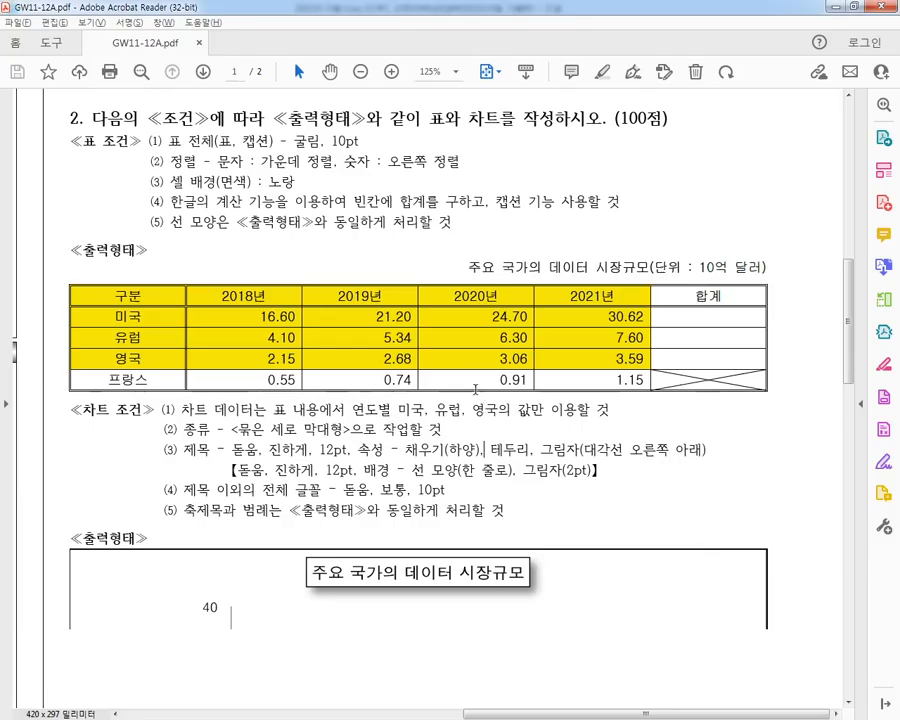
pyautogui.moveTo(220, 170); pyautogui.dragTo(490, 171)
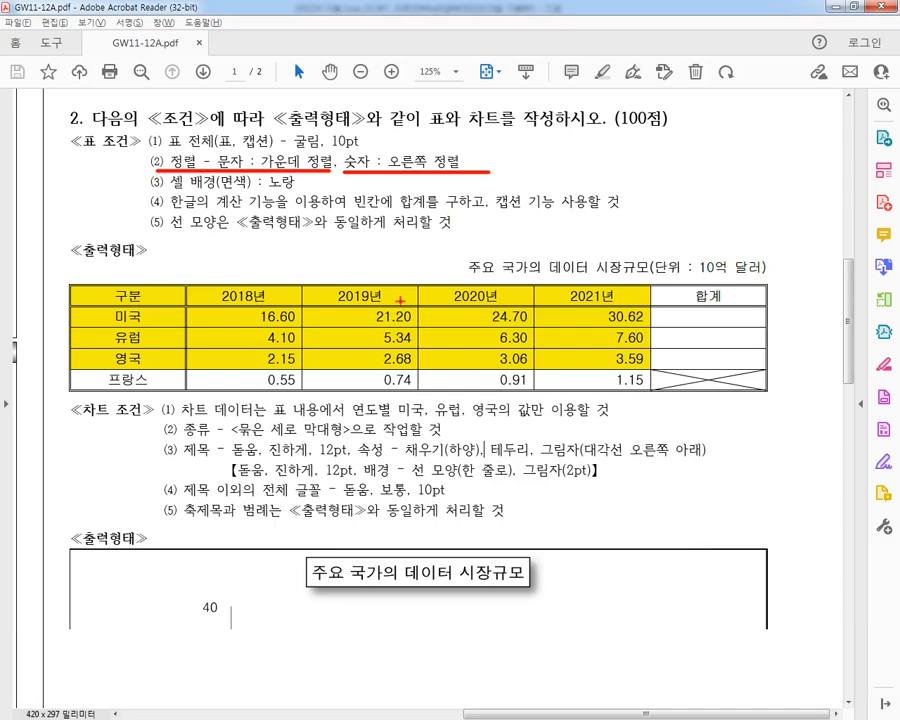
pyautogui.moveTo(144, 187); pyautogui.dragTo(312, 187)
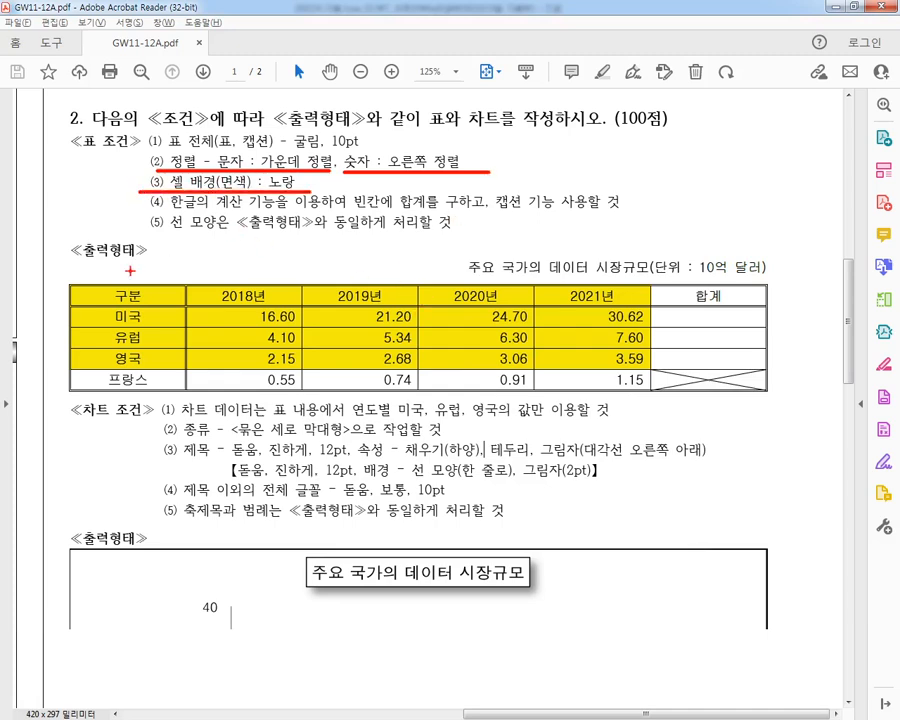
pyautogui.moveTo(68, 283); pyautogui.dragTo(650, 365)
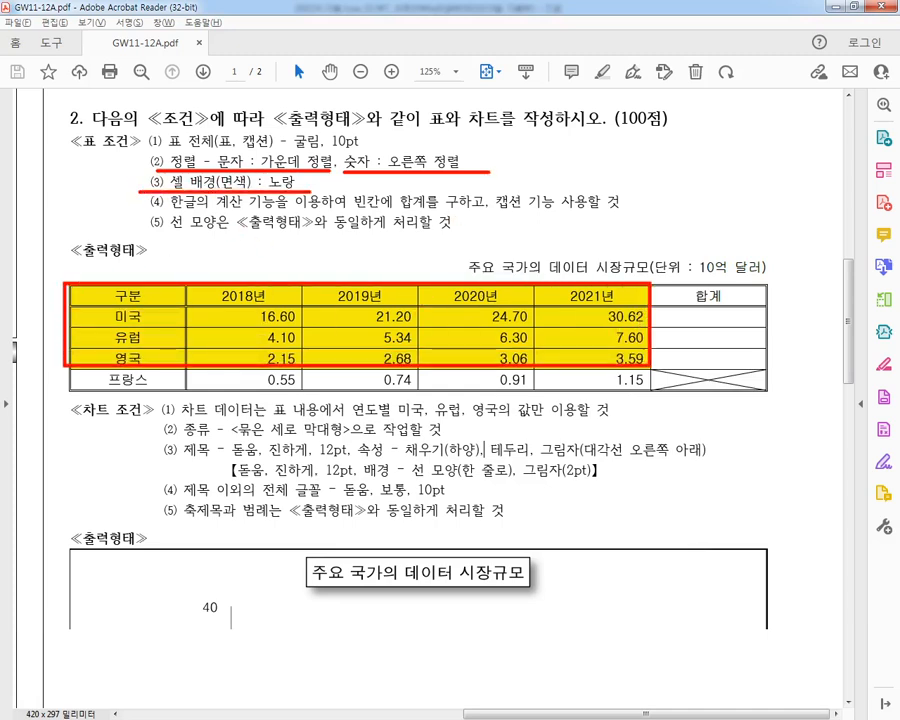
pyautogui.press('e')
pyautogui.press('Escape')
pyautogui.hotkey('alt', 'Tab')
pyautogui.moveTo(157, 226)
pyautogui.mouseDown()
pyautogui.moveTo(407, 244)
pyautogui.moveTo(530, 275)
pyautogui.moveTo(627, 276)
pyautogui.mouseUp()
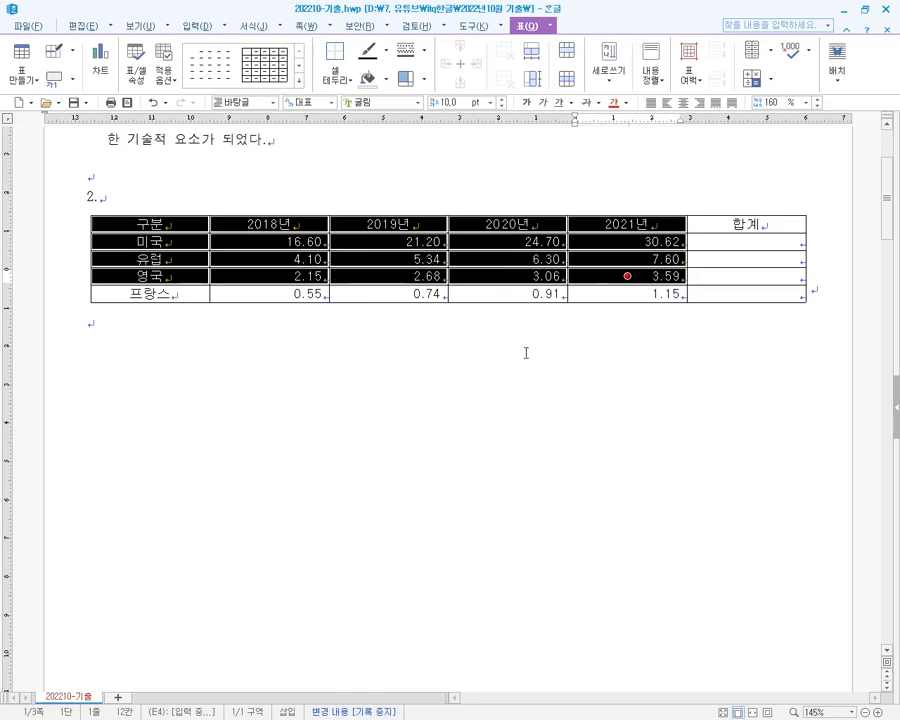
pyautogui.rightClick(437, 340)
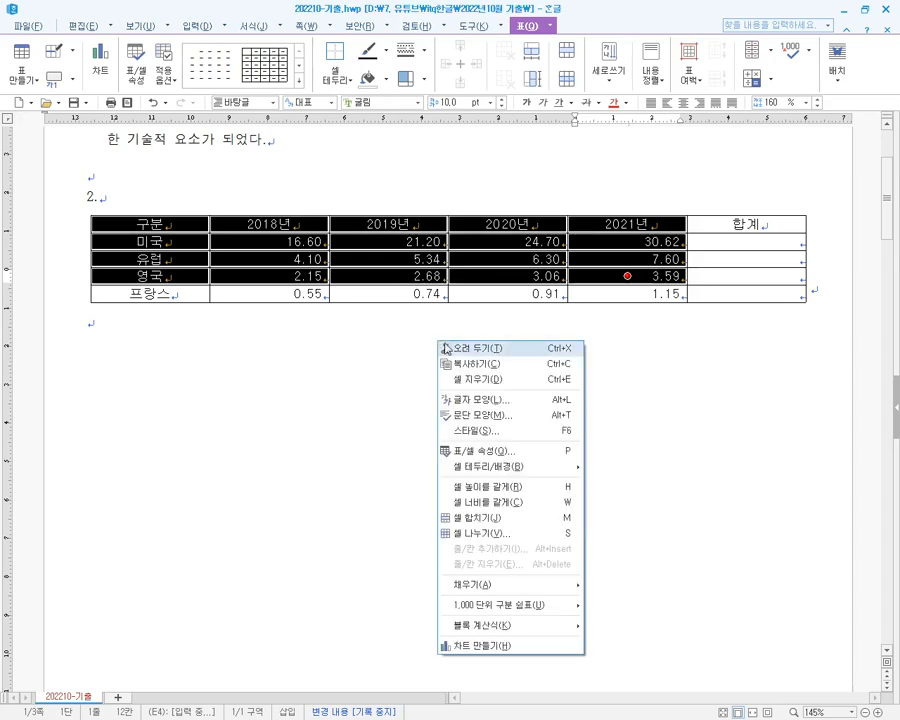
pyautogui.moveTo(517, 472)
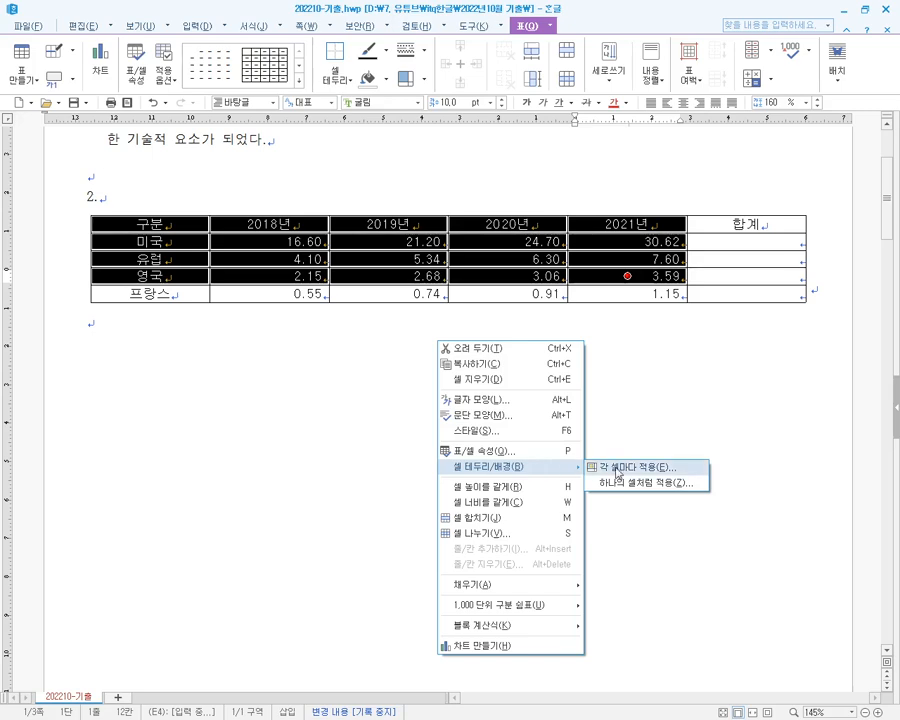
pyautogui.click(657, 474)
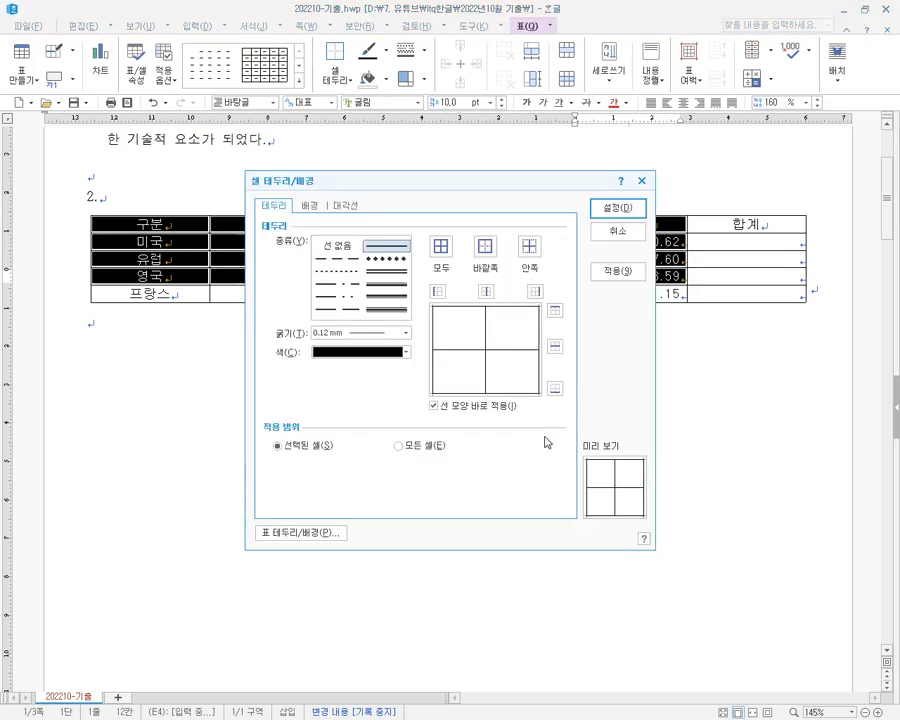
pyautogui.moveTo(396, 192); pyautogui.dragTo(433, 184)
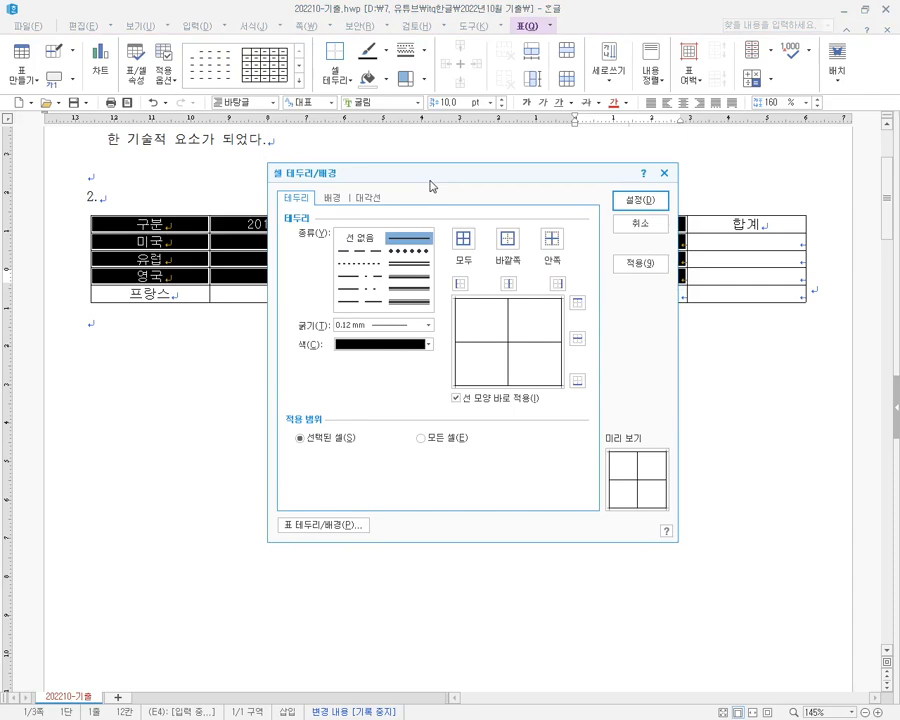
pyautogui.click(334, 200)
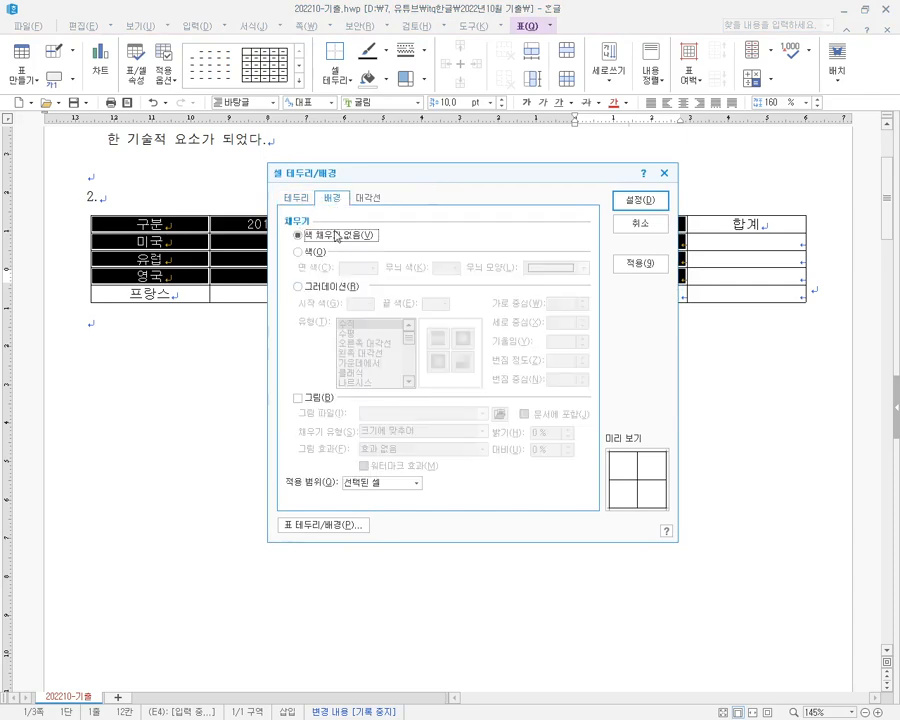
pyautogui.click(630, 226)
pyautogui.rightClick(450, 390)
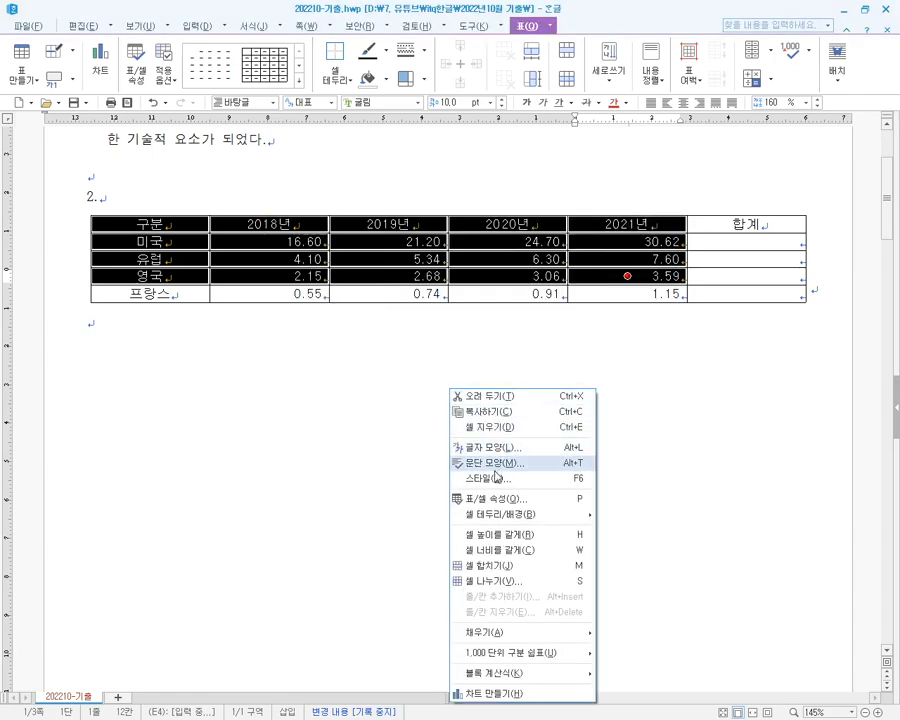
pyautogui.moveTo(504, 514)
pyautogui.click(625, 514)
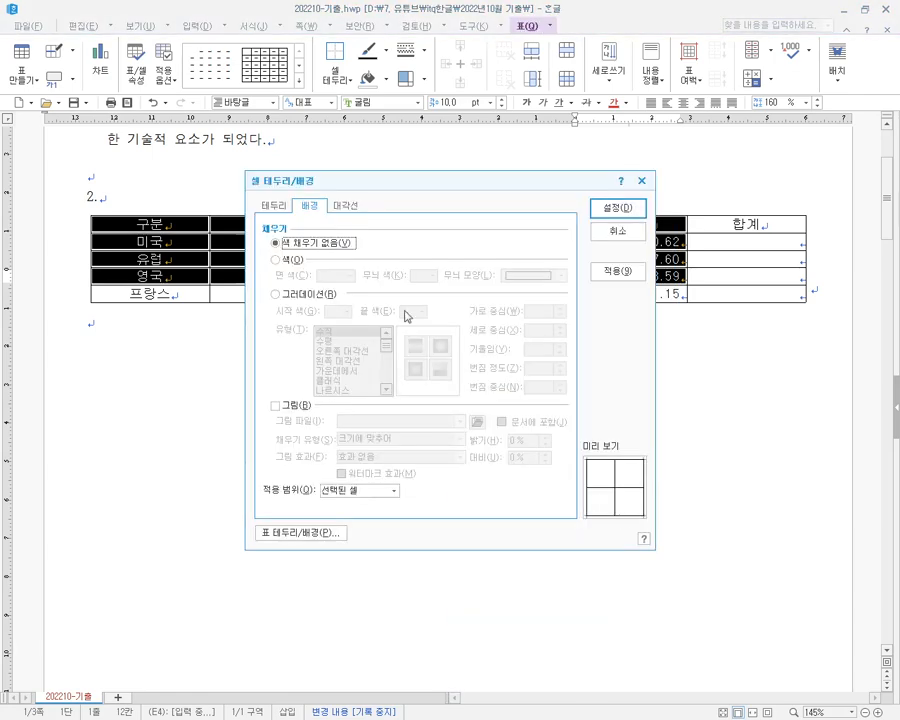
pyautogui.click(277, 207)
pyautogui.click(311, 210)
pyautogui.click(273, 206)
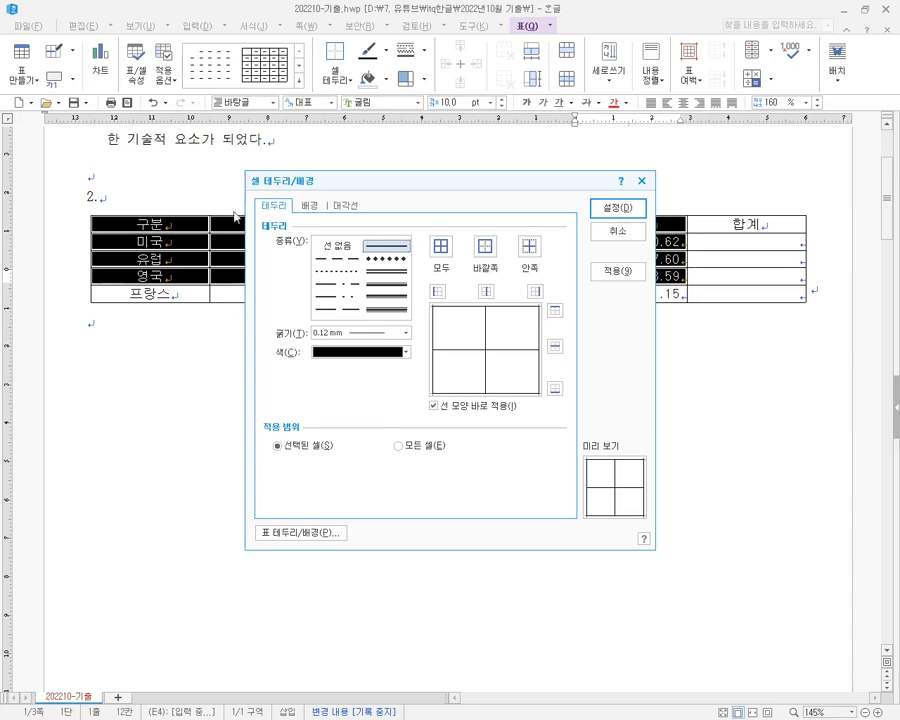
pyautogui.click(625, 234)
pyautogui.click(329, 377)
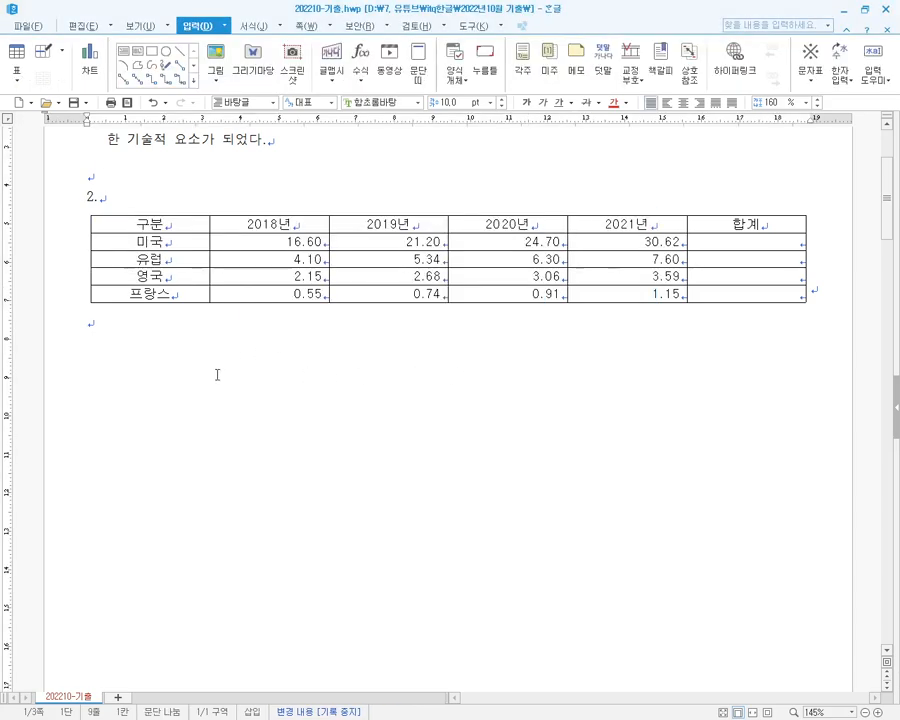
# - Fill the cells from 구분 through 영국's 2021년 value with 노랑 (RGB 255,255,0) from the 오피스 color theme
pyautogui.moveTo(145, 224); pyautogui.dragTo(625, 276)
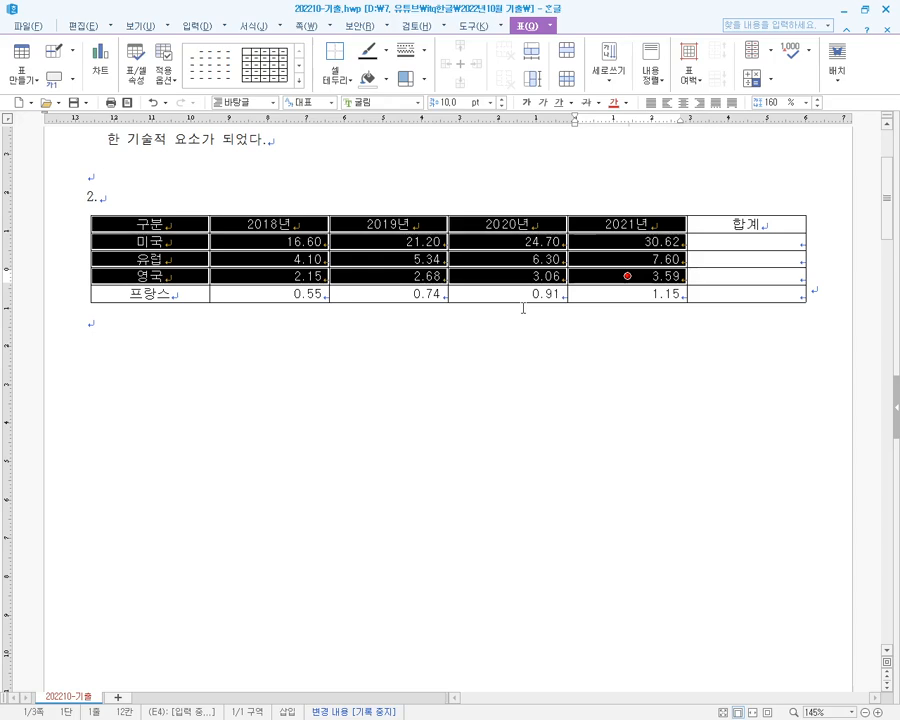
pyautogui.press('c')
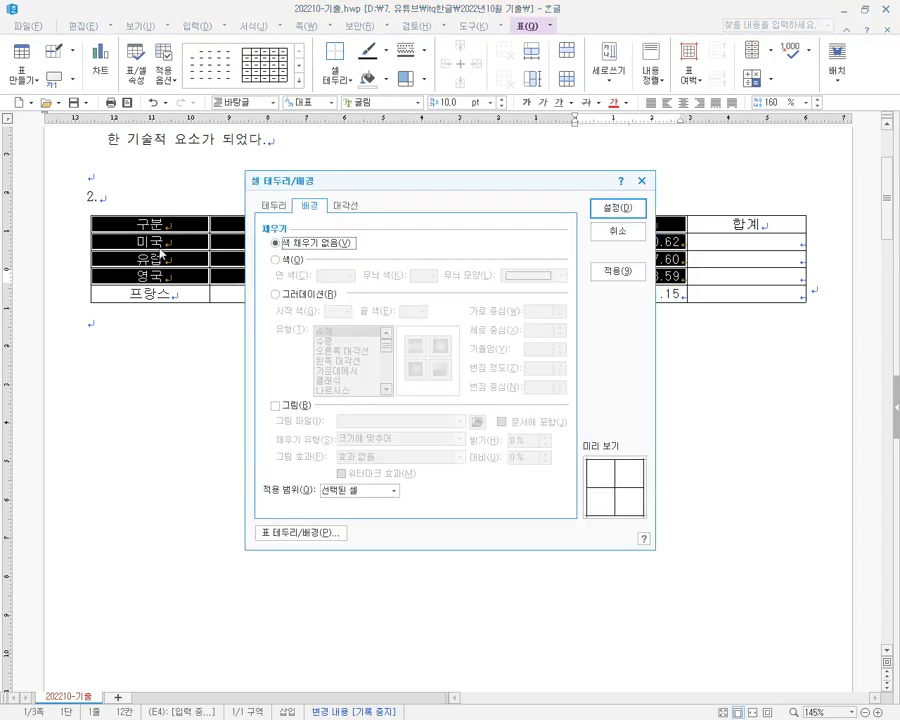
pyautogui.click(281, 261)
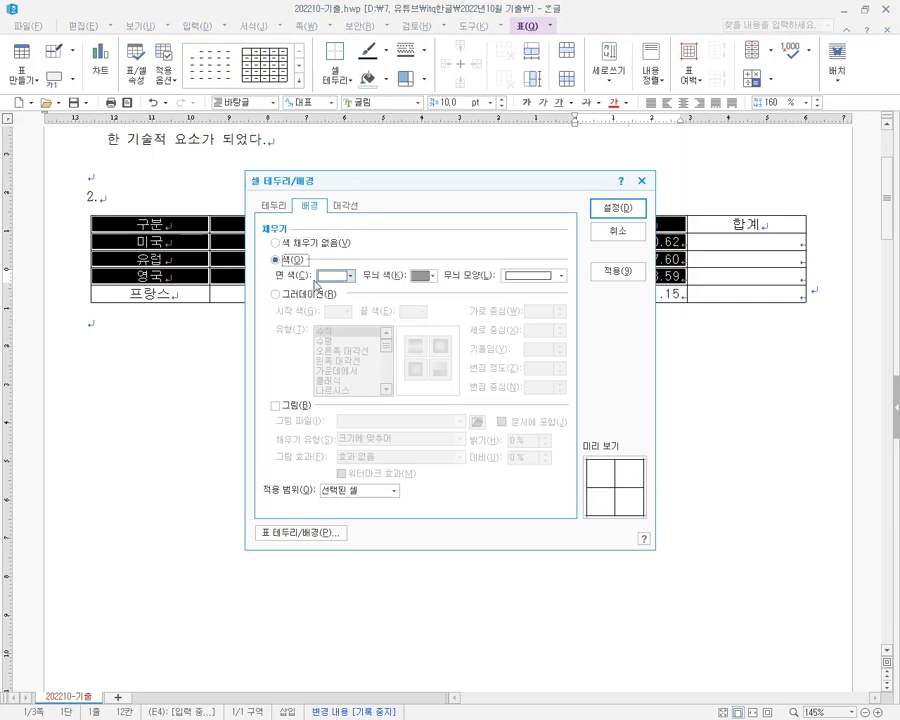
pyautogui.click(351, 278)
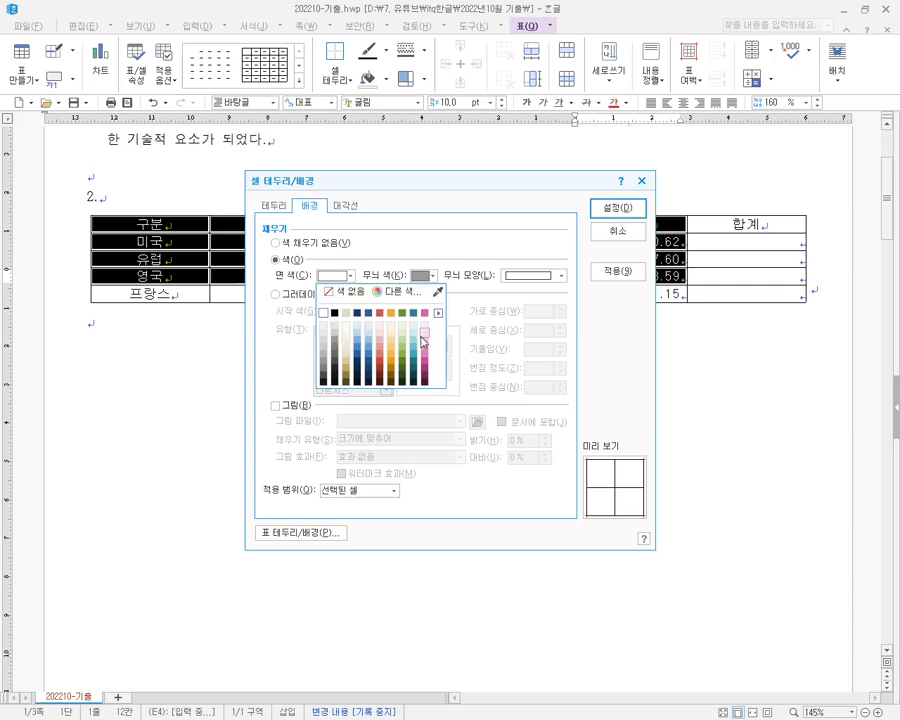
pyautogui.click(437, 313)
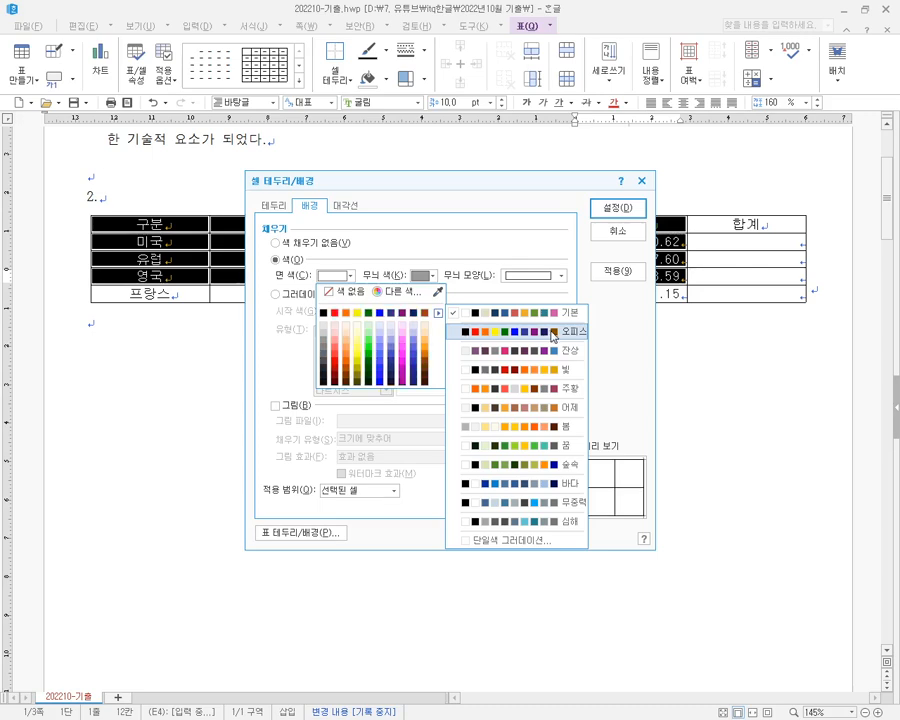
pyautogui.click(553, 335)
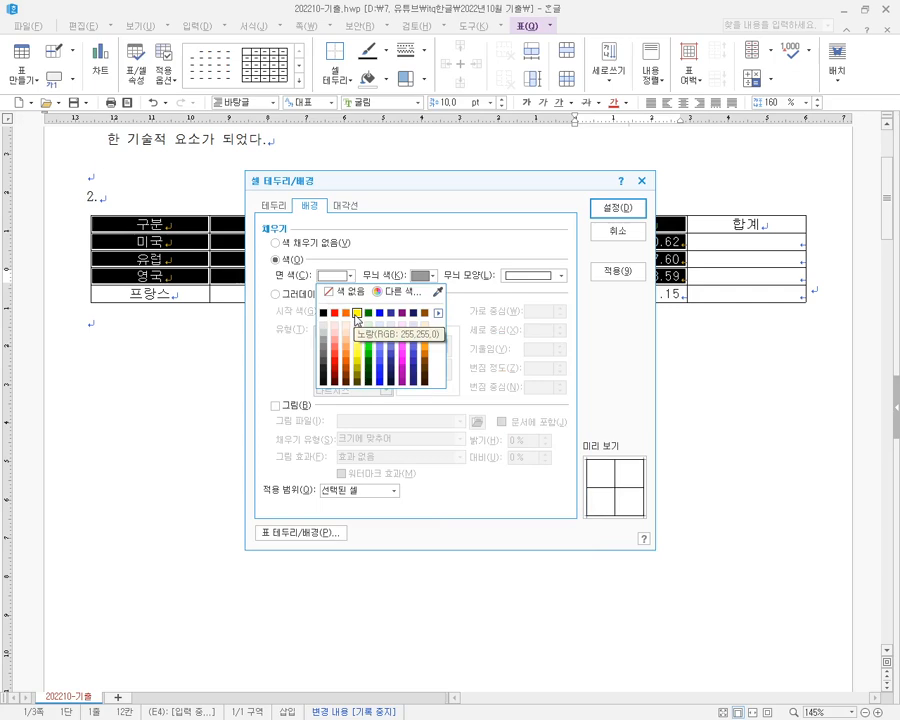
pyautogui.click(357, 315)
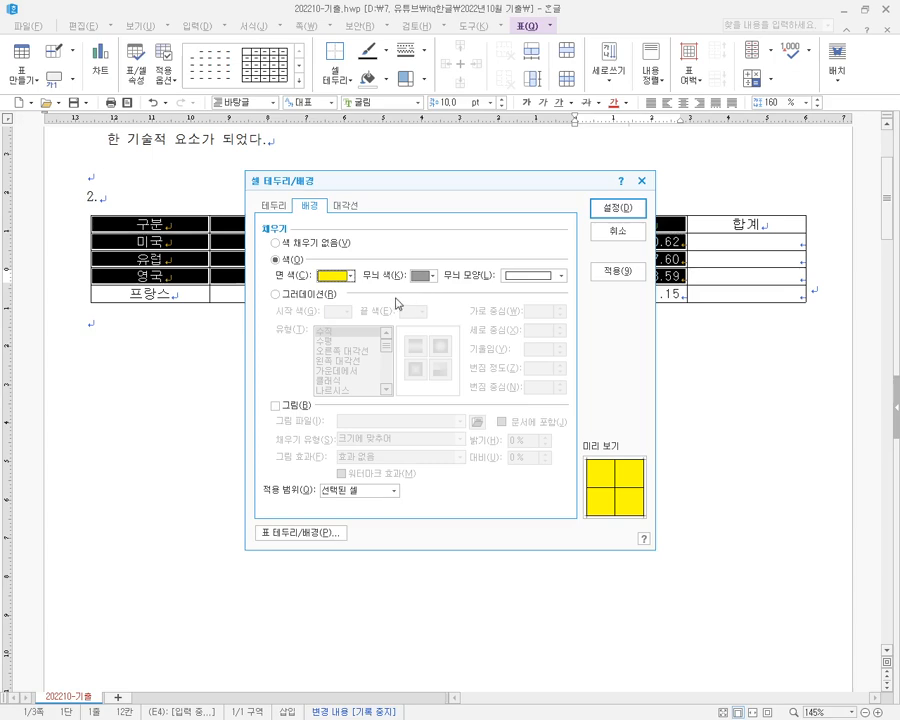
pyautogui.click(617, 209)
pyautogui.click(477, 341)
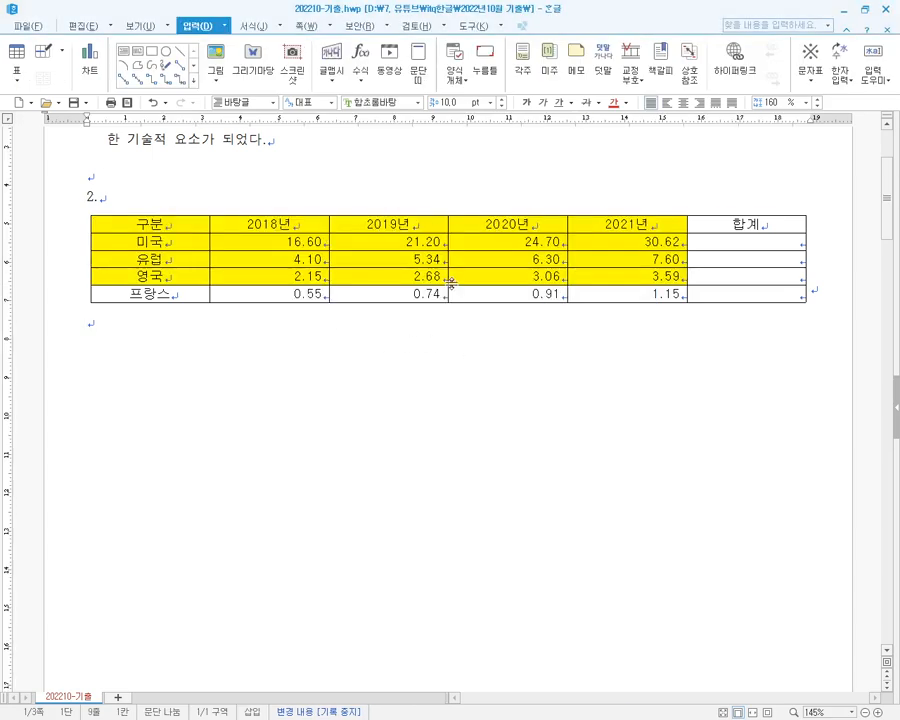
# - Check the background and sum calculation conditions in GW11-12A.pdf and which 합계 cells need totals, and return to the 한글 document
pyautogui.hotkey('alt', 'Tab')
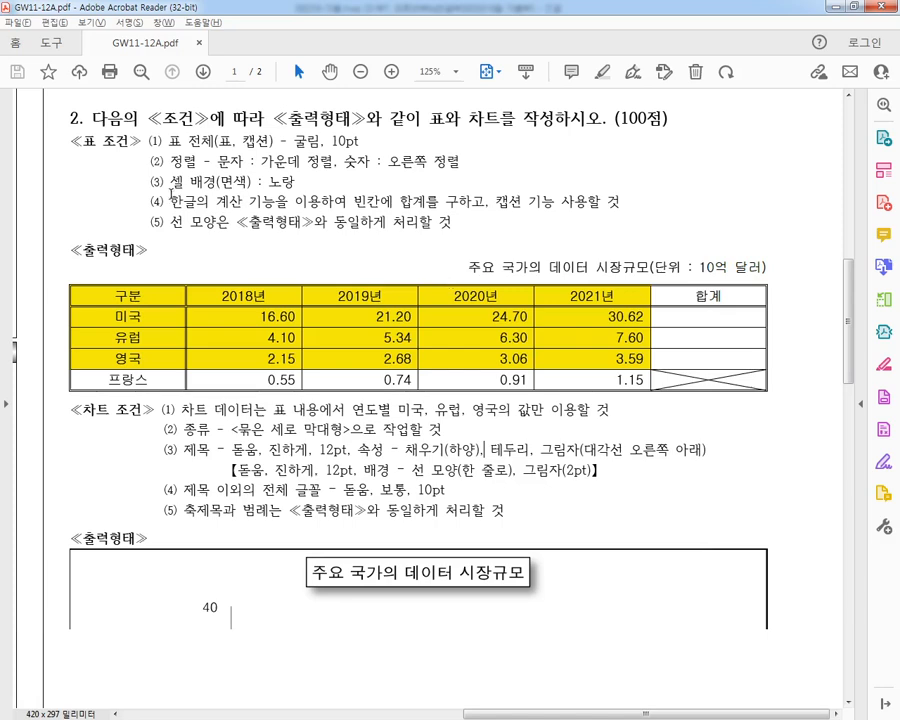
pyautogui.moveTo(142, 188); pyautogui.dragTo(321, 187)
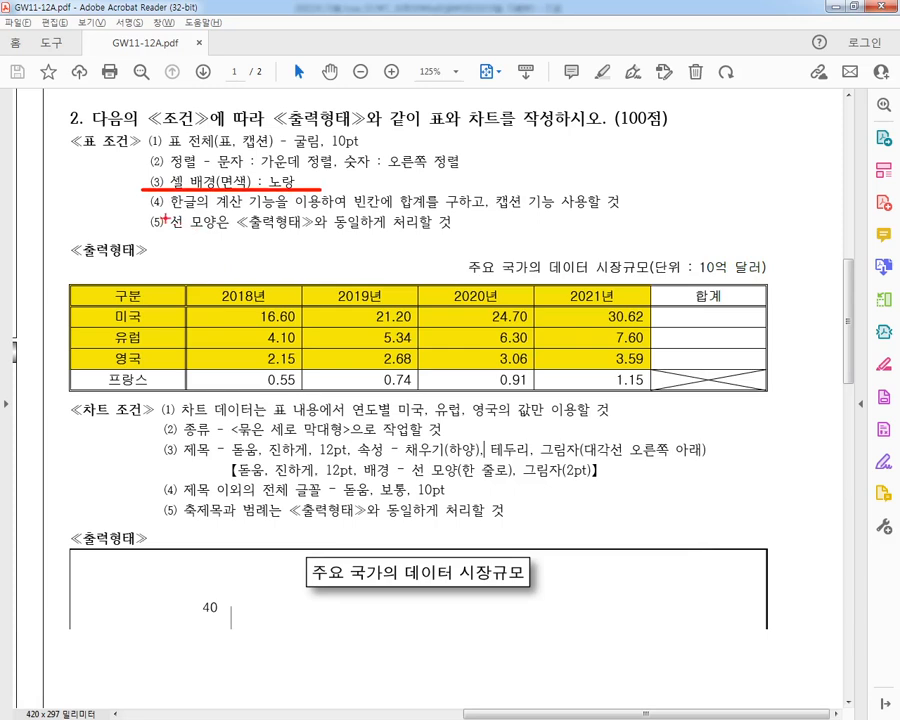
pyautogui.moveTo(157, 211); pyautogui.dragTo(451, 211)
pyautogui.moveTo(650, 306); pyautogui.dragTo(765, 367)
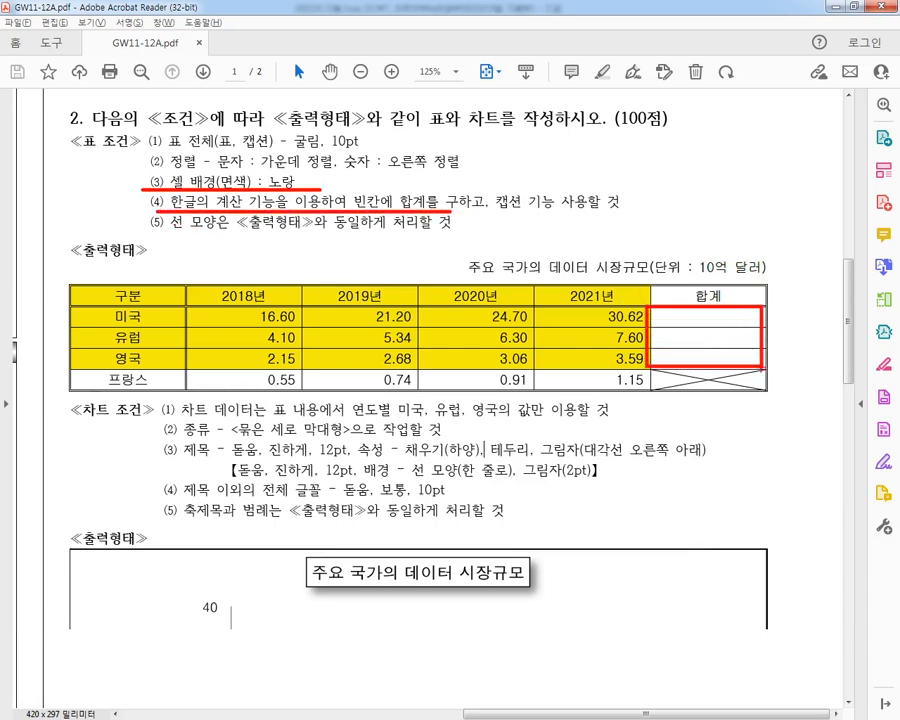
pyautogui.press('Escape')
pyautogui.hotkey('alt', 'Tab')
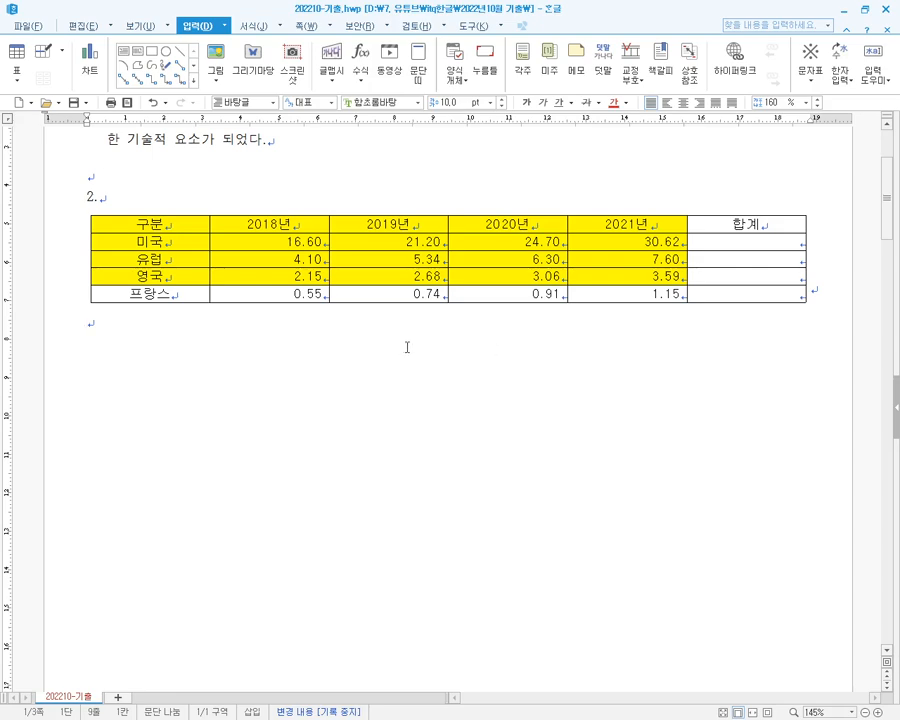
pyautogui.moveTo(305, 244); pyautogui.dragTo(718, 276)
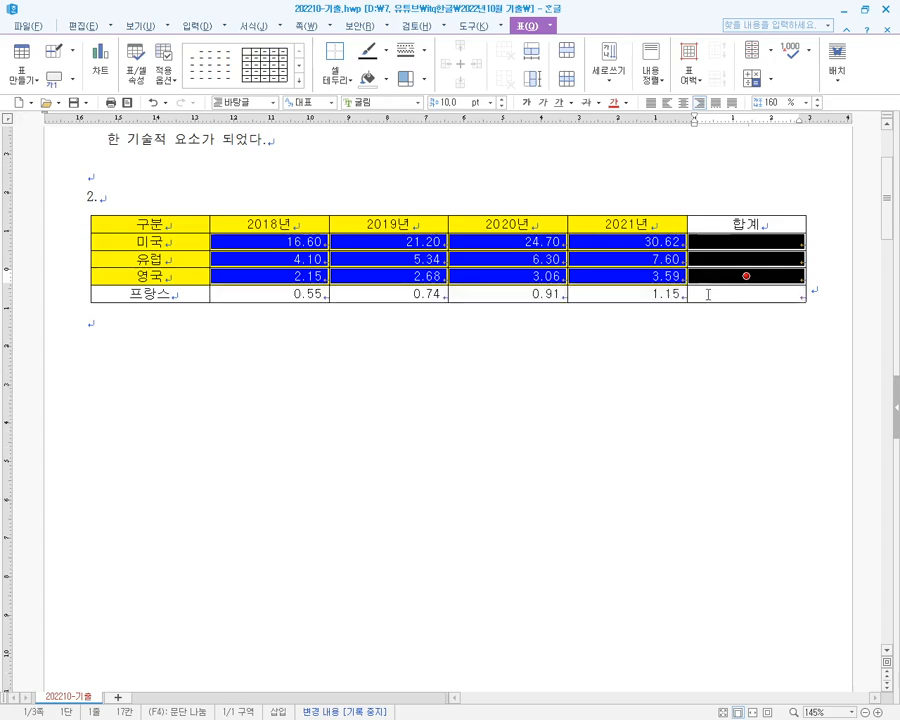
pyautogui.moveTo(670, 242)
pyautogui.mouseDown()
pyautogui.moveTo(707, 242)
pyautogui.moveTo(718, 262)
pyautogui.mouseUp()
pyautogui.moveTo(664, 276); pyautogui.dragTo(718, 276)
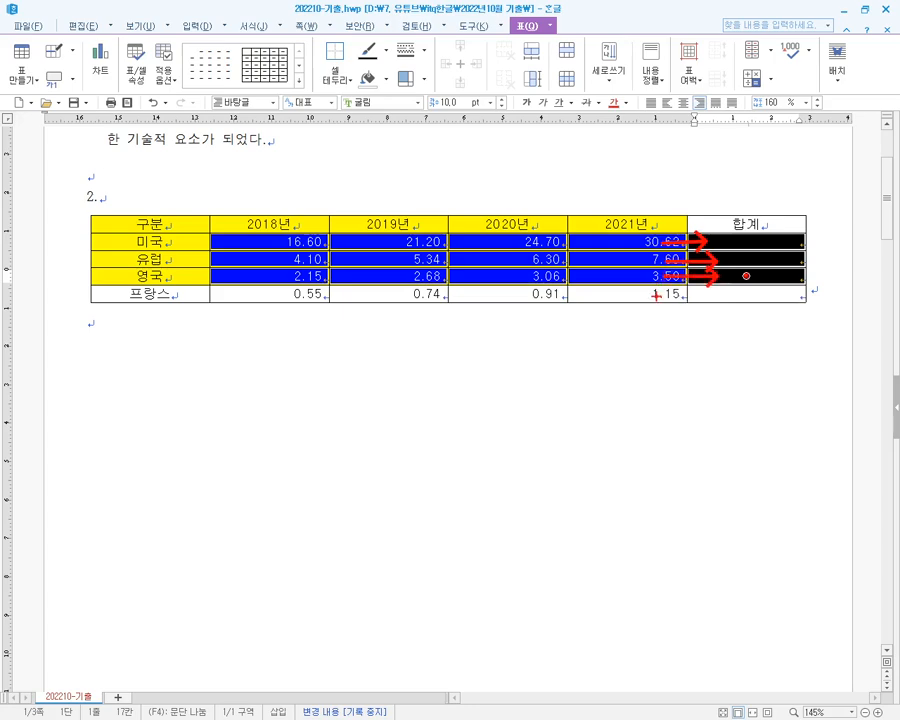
pyautogui.moveTo(655, 296)
pyautogui.mouseDown()
pyautogui.moveTo(720, 297)
pyautogui.moveTo(742, 285)
pyautogui.moveTo(751, 297)
pyautogui.mouseUp()
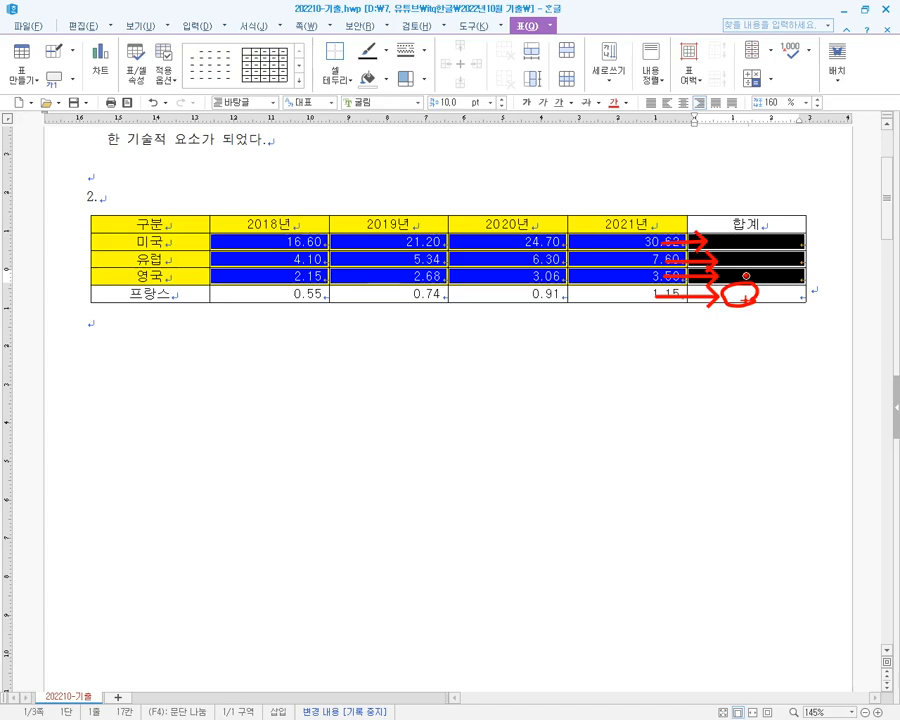
pyautogui.press('e')
pyautogui.moveTo(686, 285); pyautogui.dragTo(790, 296)
pyautogui.moveTo(692, 301); pyautogui.dragTo(798, 283)
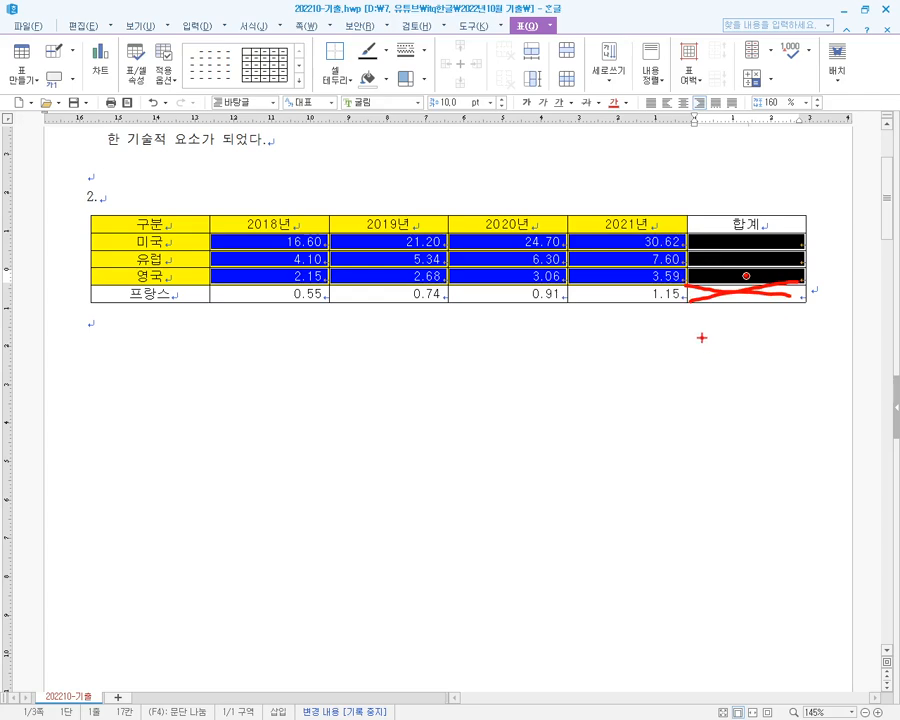
pyautogui.press('Escape')
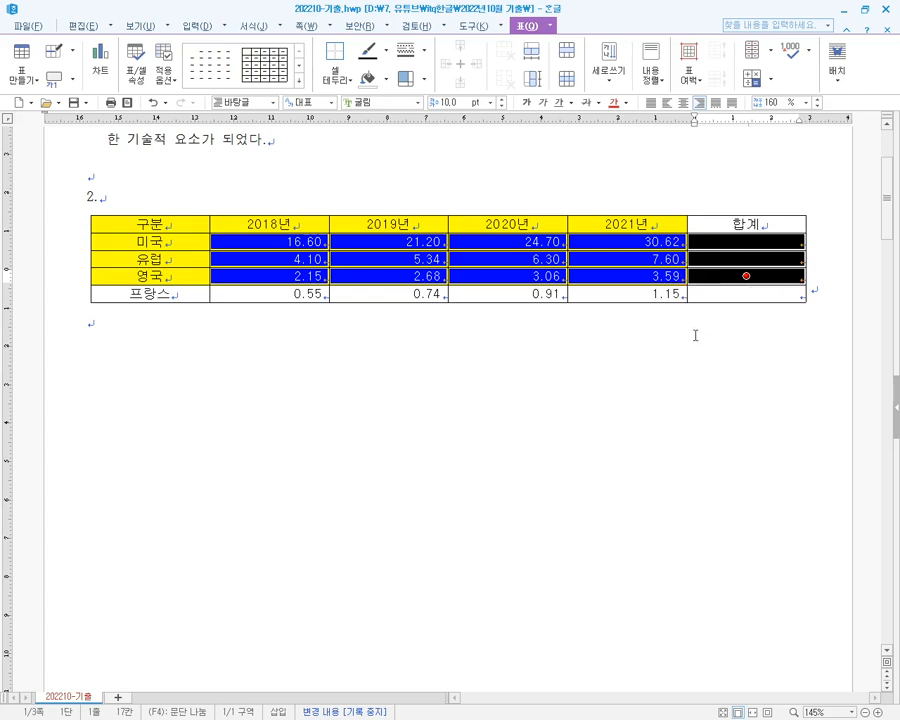
pyautogui.click(300, 332)
pyautogui.click(297, 293)
pyautogui.moveTo(297, 293); pyautogui.dragTo(745, 293)
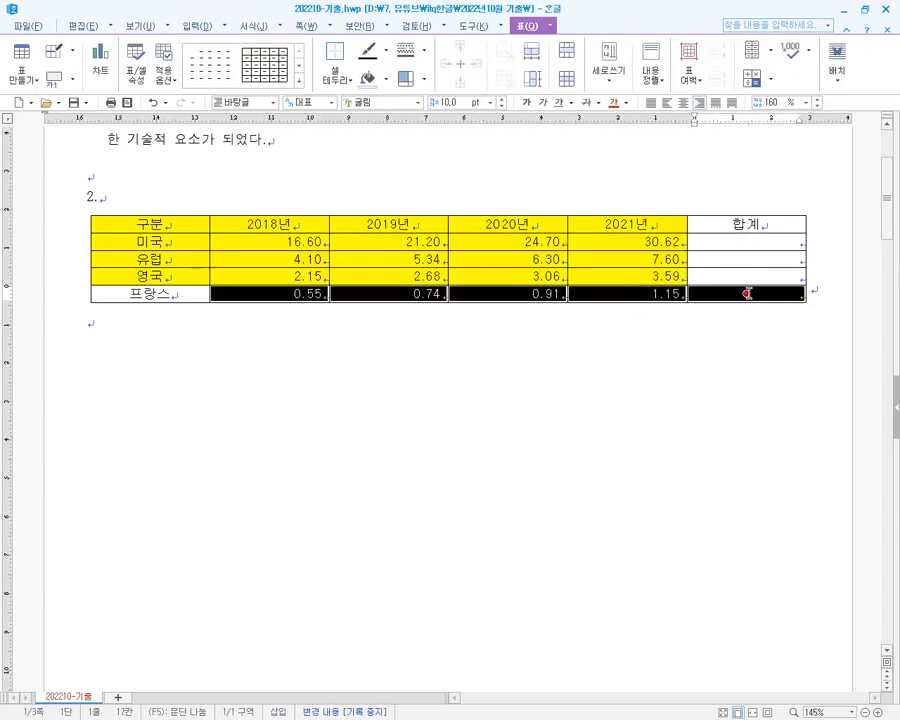
# - Fill the 합계 cells of 미국, 유럽 and 영국 with the block average (블록 평균) of their yearly values
pyautogui.moveTo(255, 241); pyautogui.dragTo(711, 272)
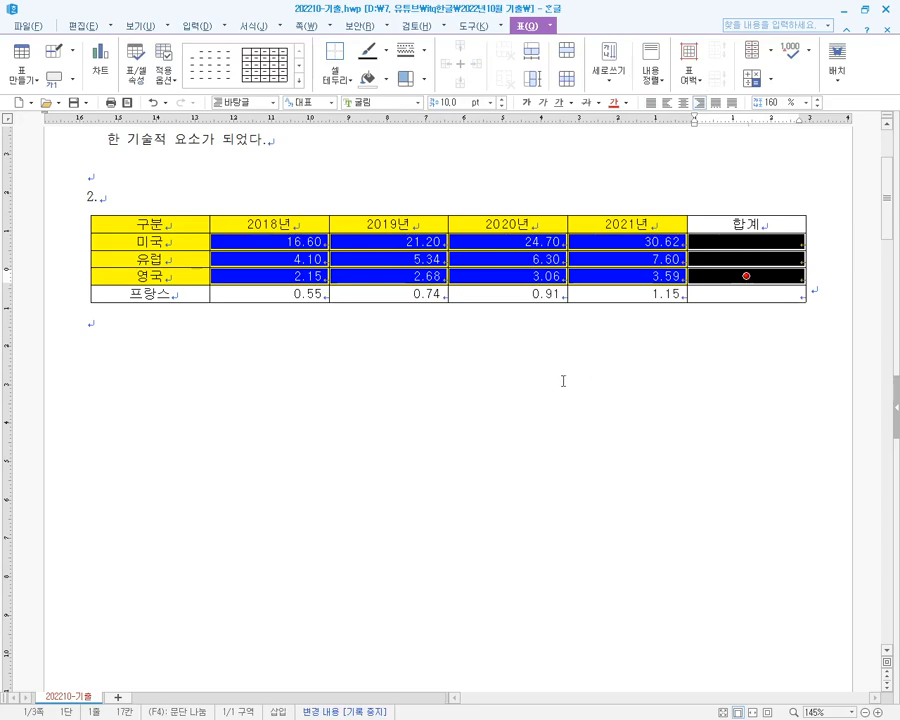
pyautogui.rightClick(500, 360)
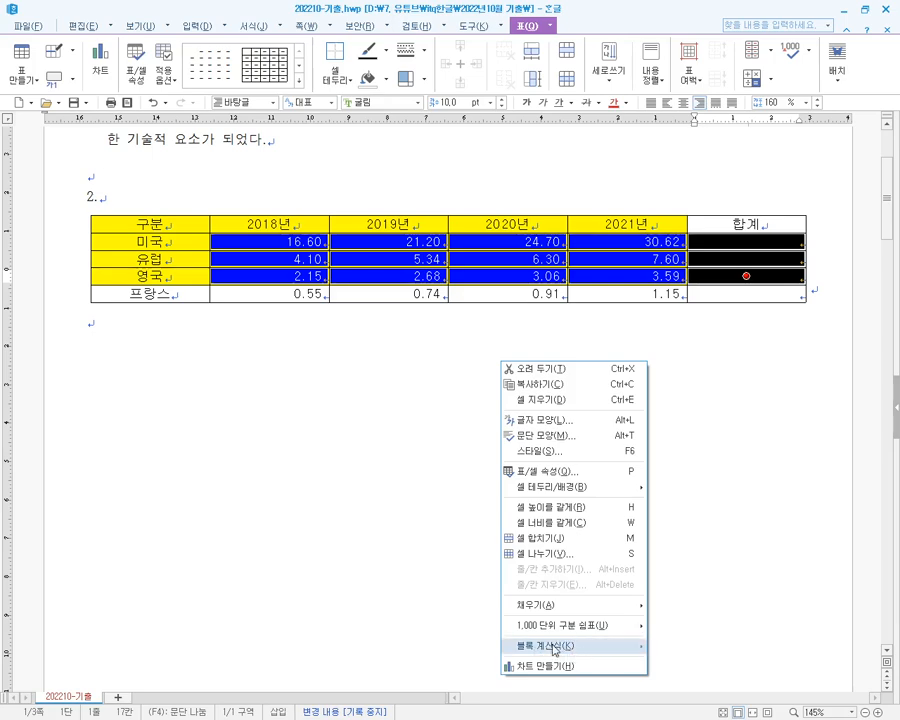
pyautogui.moveTo(554, 650)
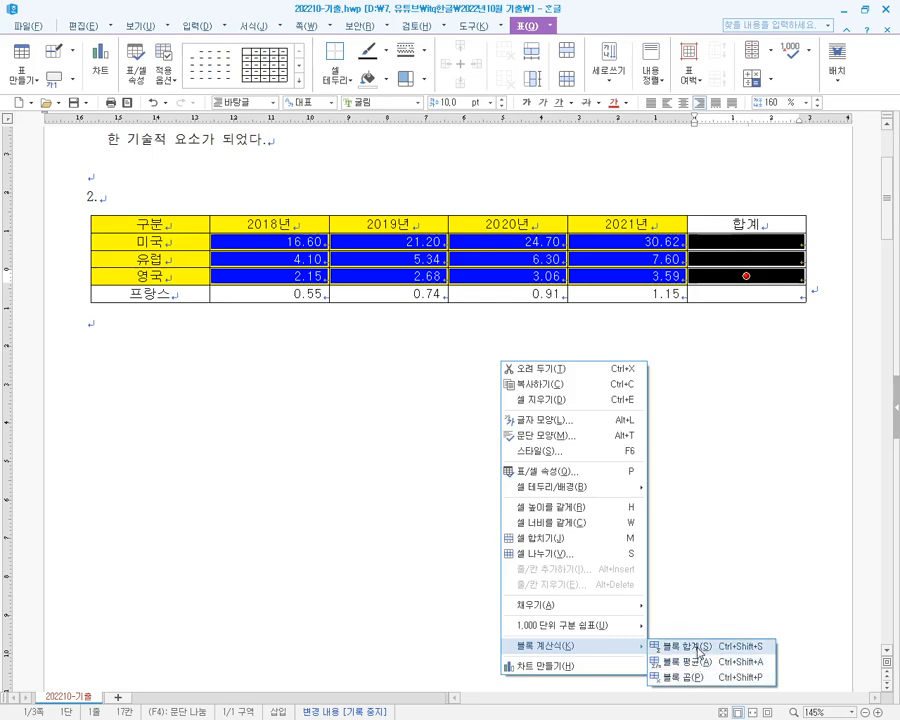
pyautogui.click(698, 659)
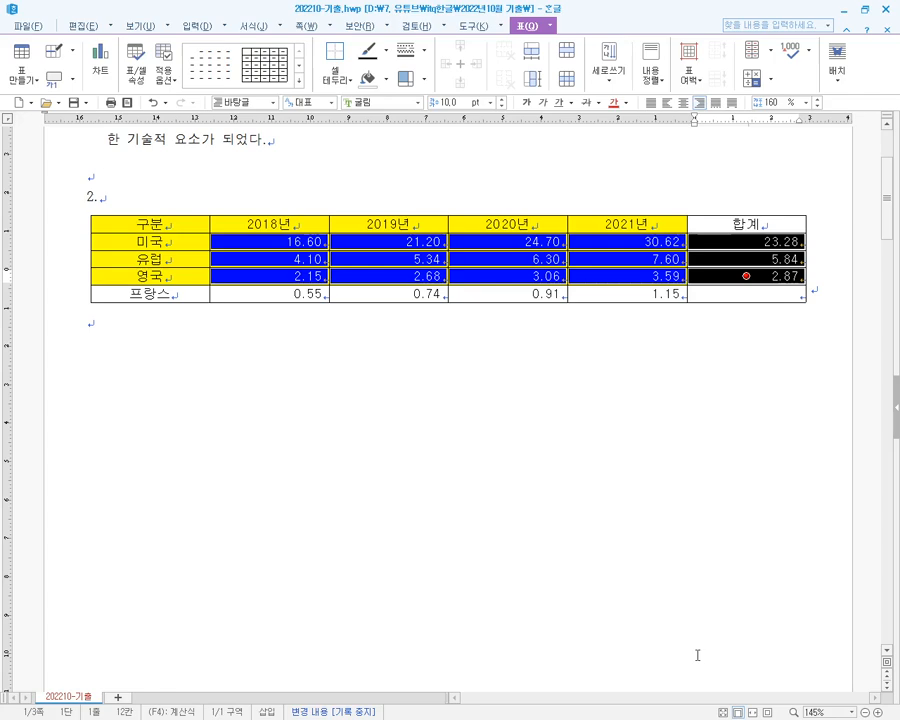
# - Clear the calculated values from the 합계 cells of 미국, 유럽 and 영국
pyautogui.moveTo(700, 238); pyautogui.dragTo(761, 271)
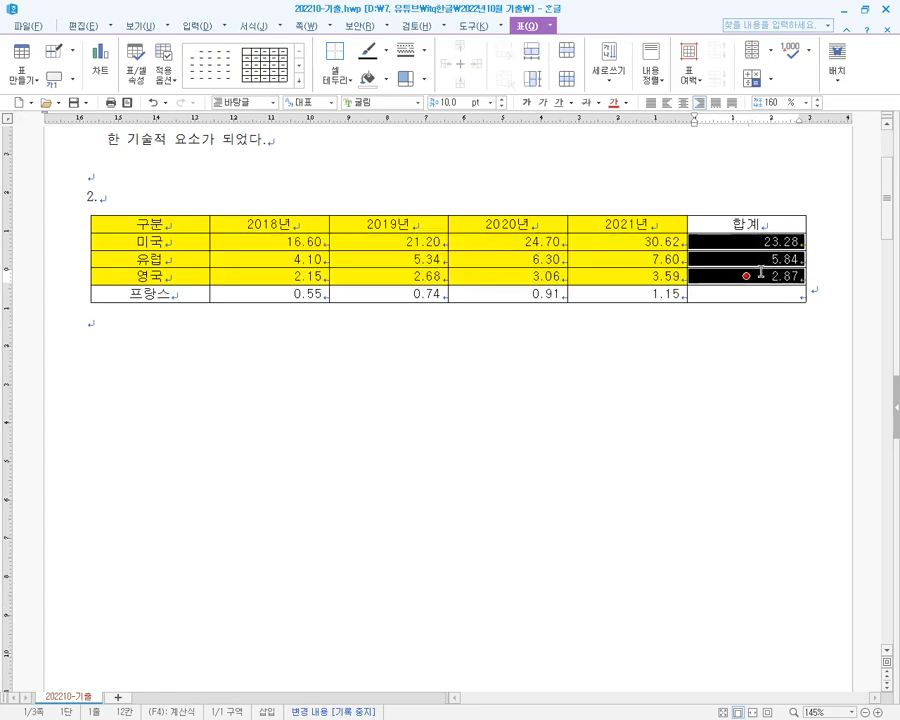
pyautogui.press('Delete')
pyautogui.rightClick(761, 271)
pyautogui.click(380, 335)
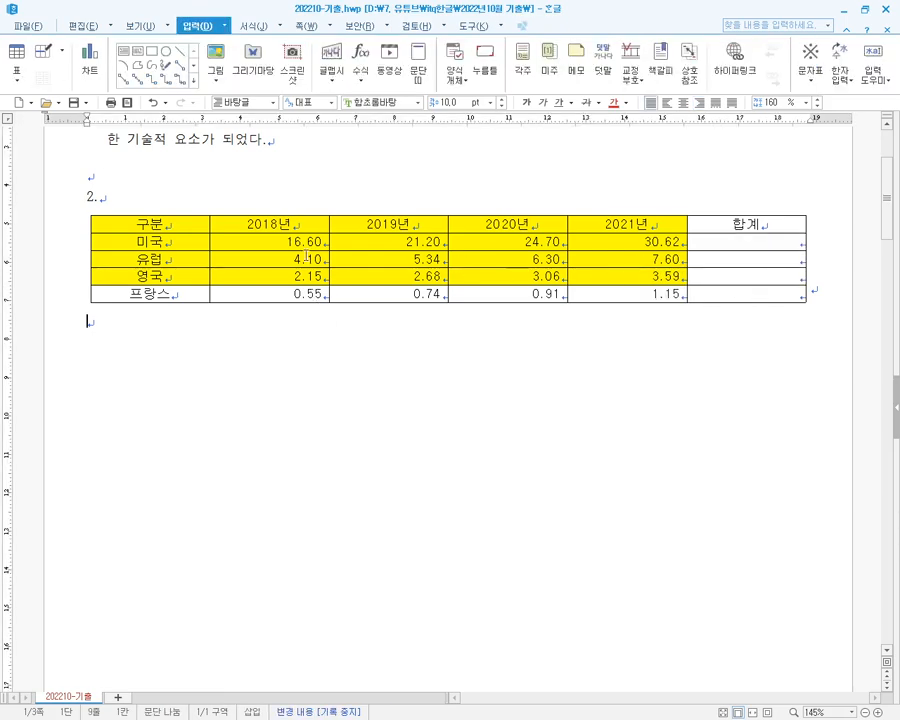
# - Fill the 합계 cells of 미국, 유럽 and 영국 with the block sum (블록 합계) of their yearly values
pyautogui.moveTo(304, 242); pyautogui.dragTo(717, 273)
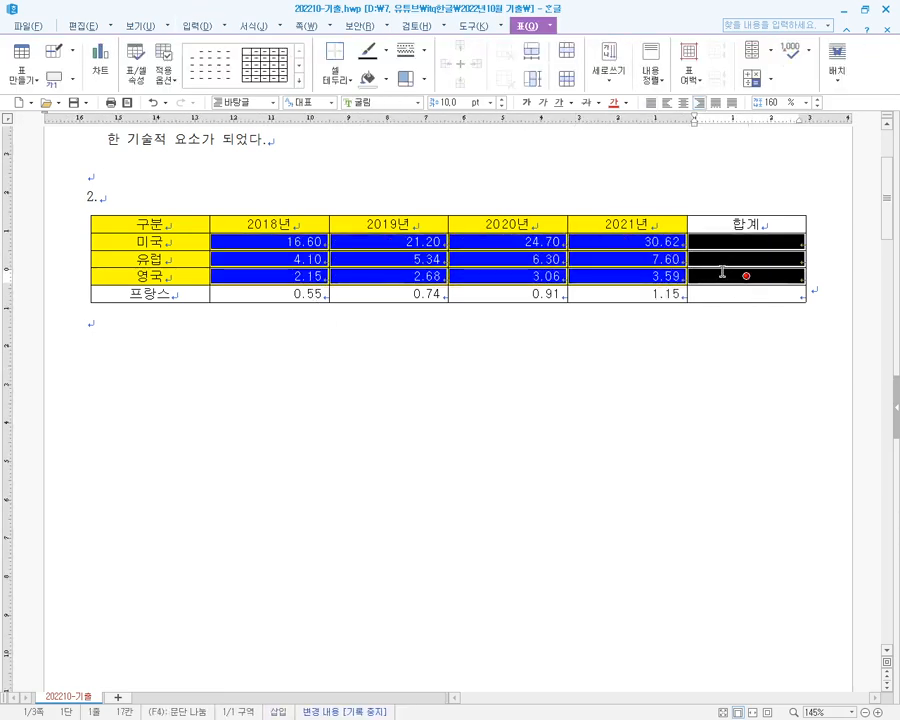
pyautogui.rightClick(451, 368)
pyautogui.moveTo(524, 653)
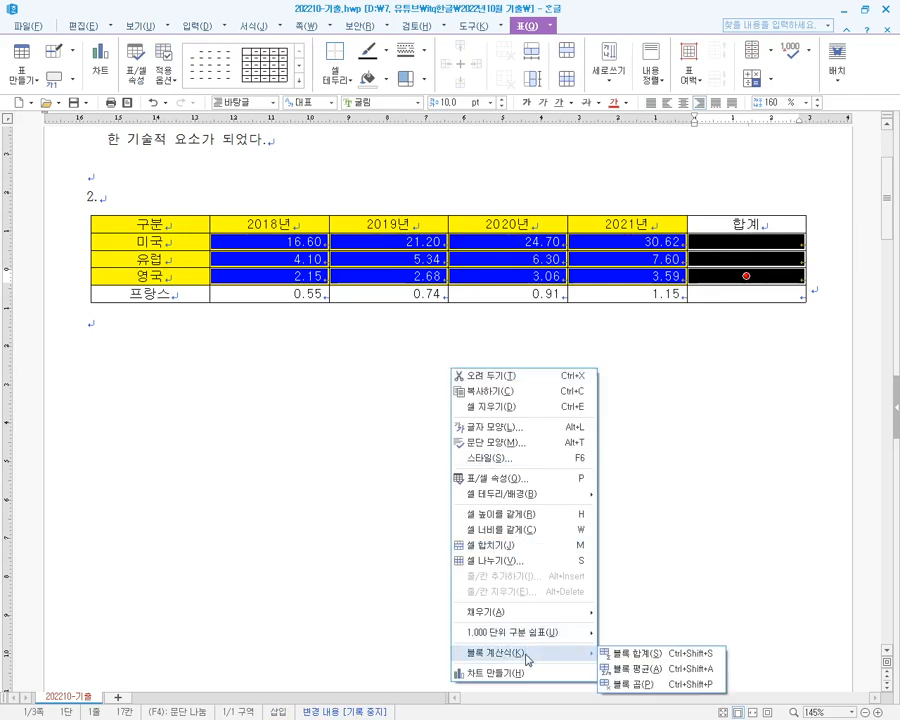
pyautogui.click(640, 653)
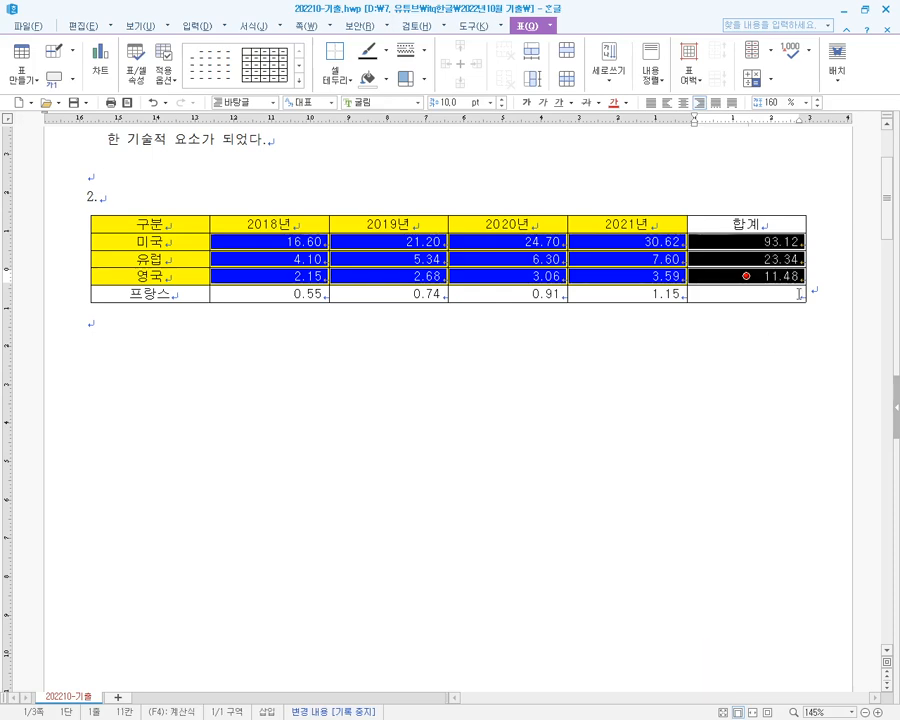
pyautogui.click(782, 342)
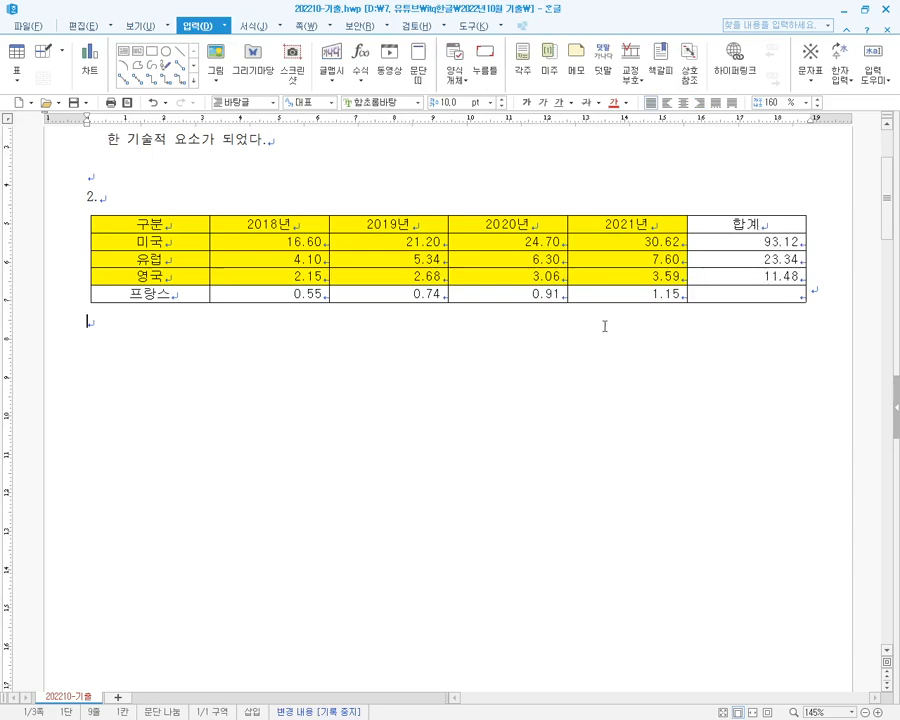
# - Check the caption condition and the caption above the sample table in GW11-12A.pdf, and return to the 한글 document
pyautogui.hotkey('alt', 'Tab')
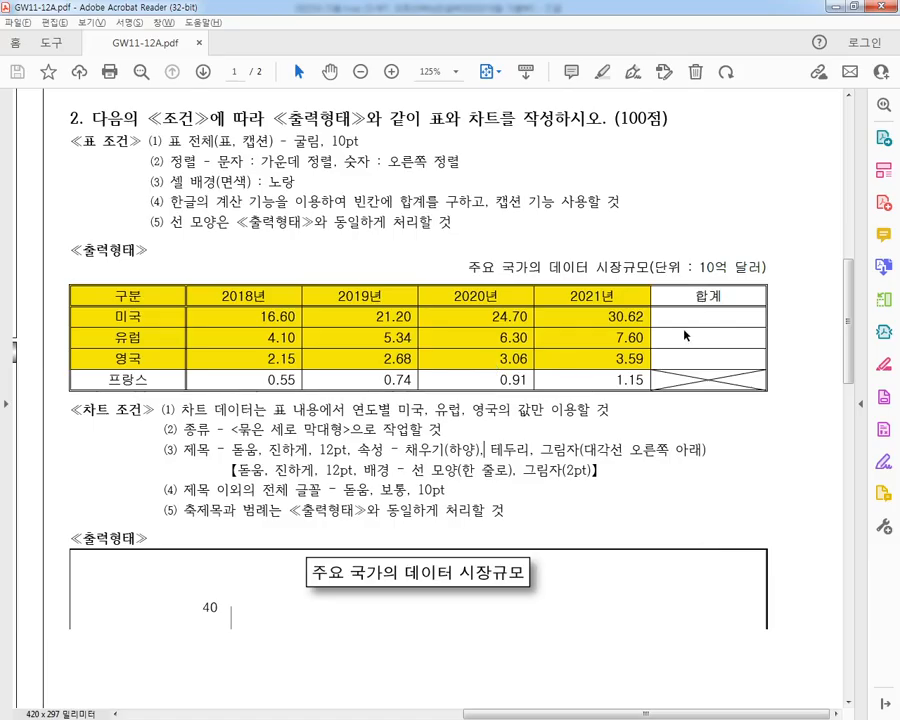
pyautogui.hotkey('alt', 'Tab')
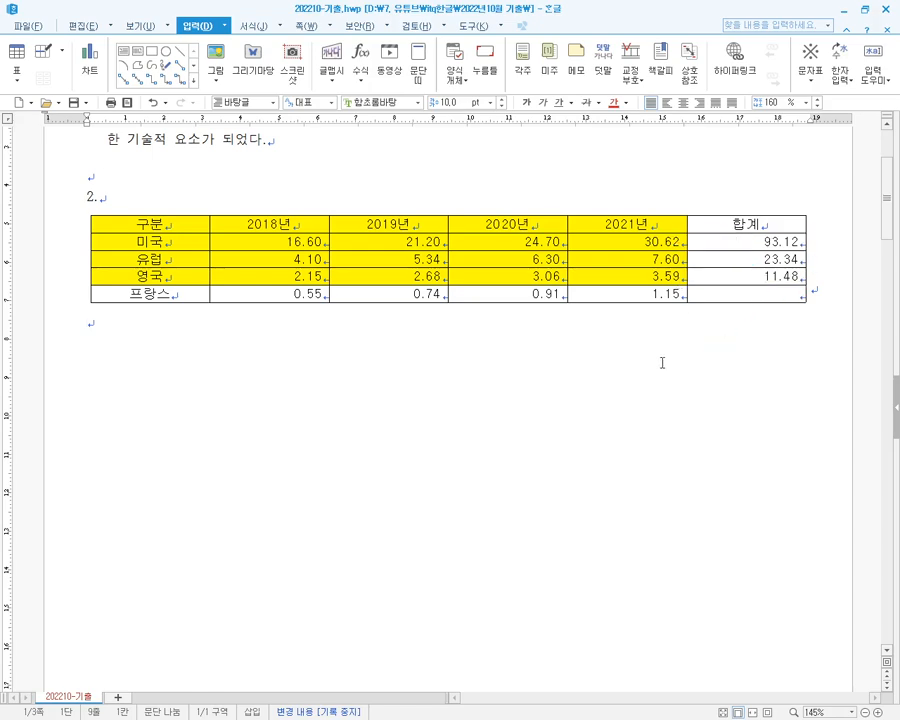
pyautogui.hotkey('alt', 'Tab')
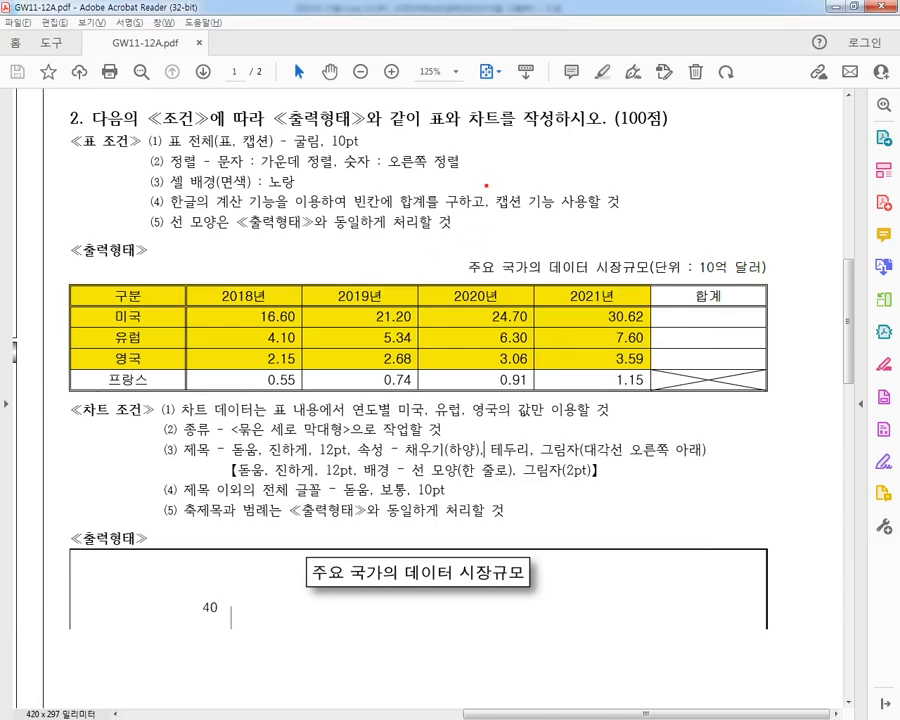
pyautogui.moveTo(486, 185)
pyautogui.mouseDown()
pyautogui.moveTo(620, 211)
pyautogui.moveTo(588, 240)
pyautogui.moveTo(590, 252)
pyautogui.mouseUp()
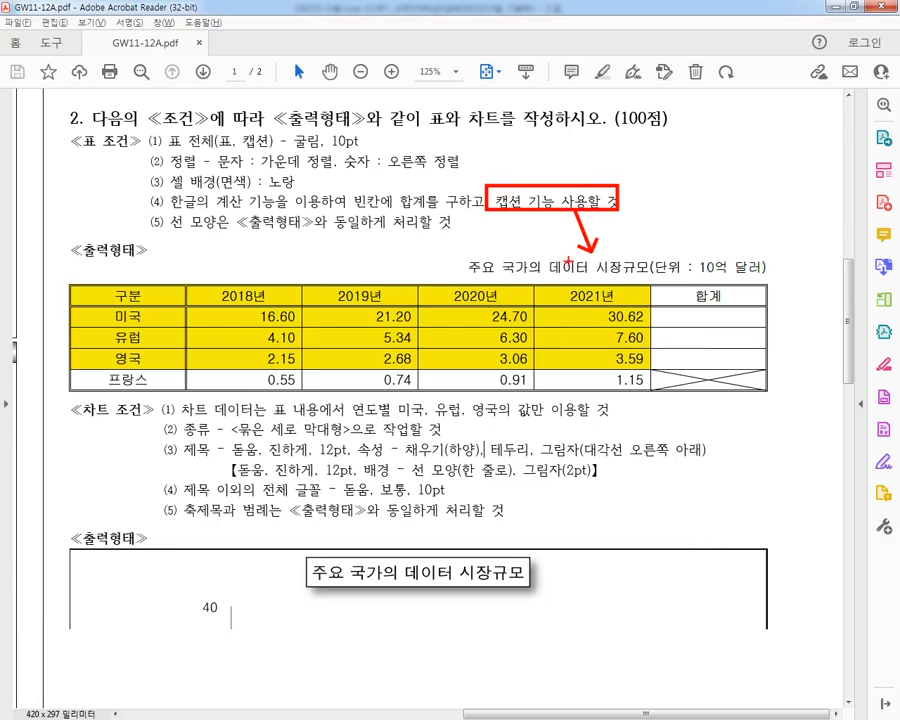
pyautogui.press('Escape')
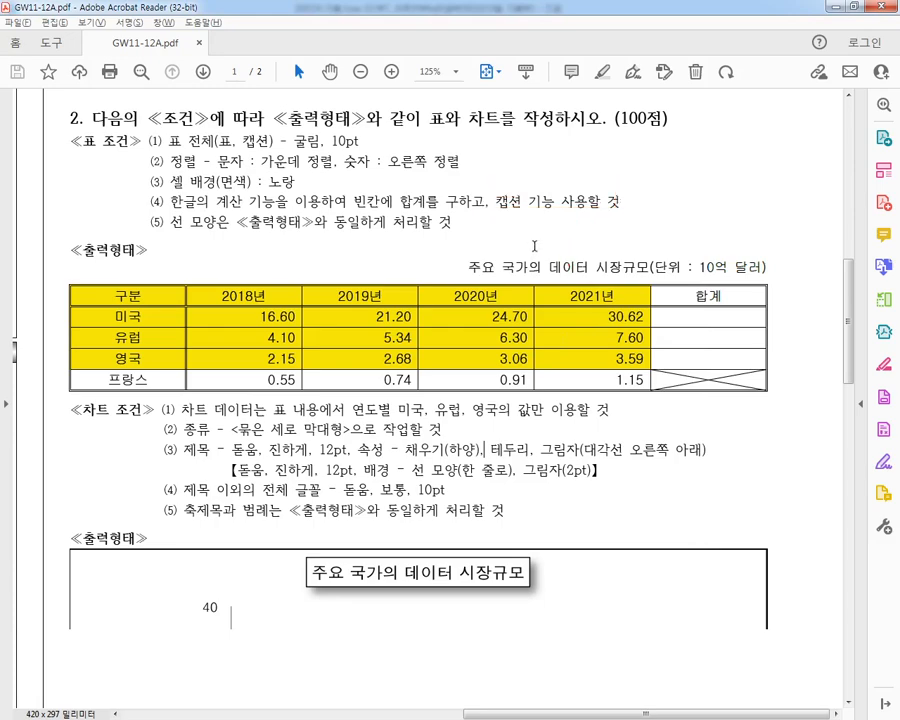
pyautogui.hotkey('alt', 'Tab')
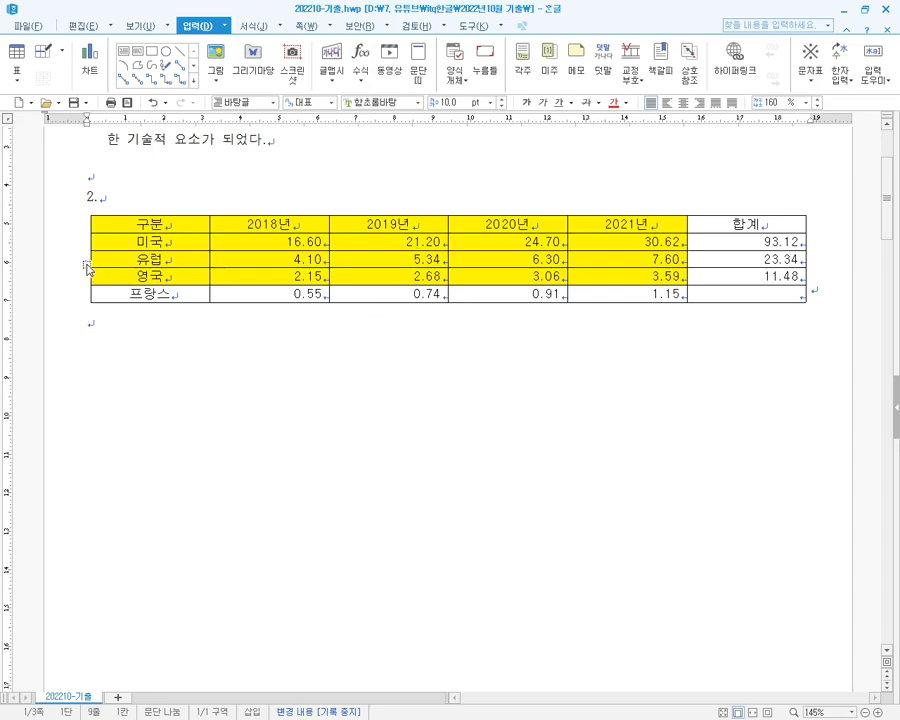
# - Insert a caption (캡션 넣기) on the table under item 2 and delete its default label and number
pyautogui.click(387, 304)
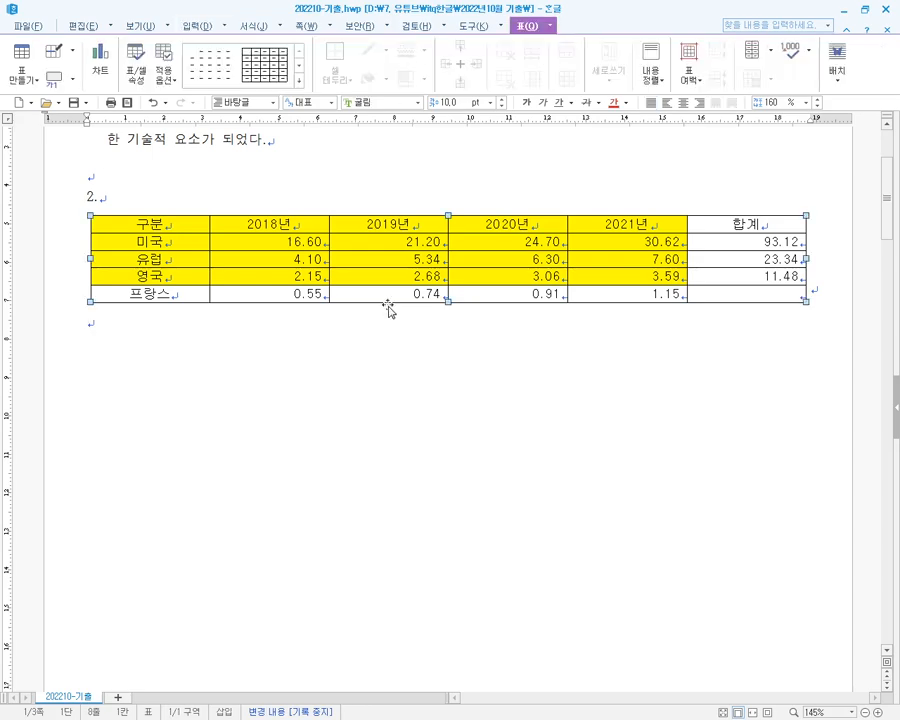
pyautogui.rightClick(418, 348)
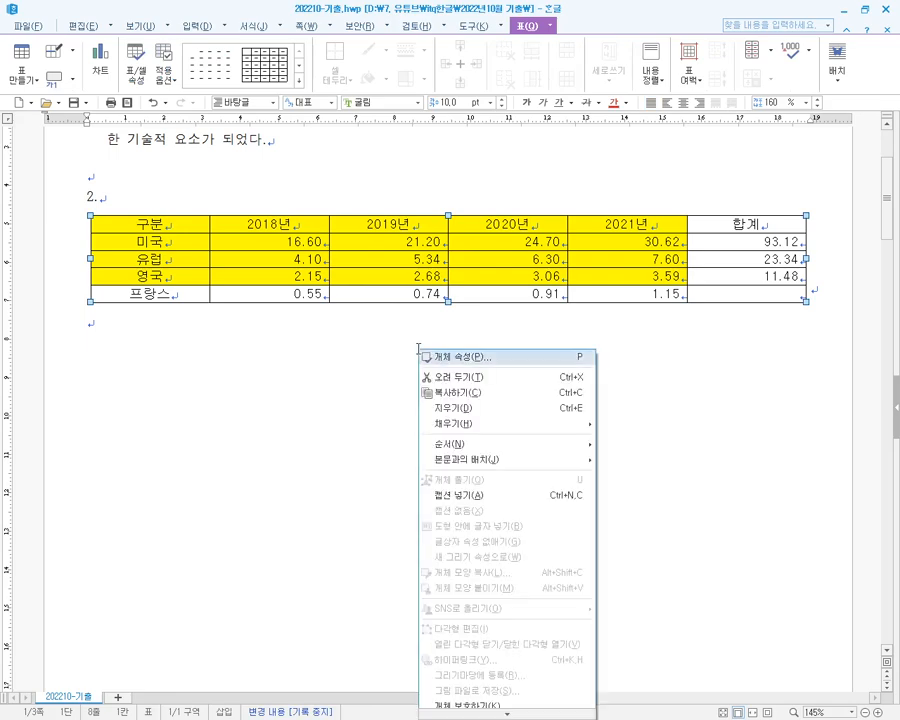
pyautogui.click(505, 496)
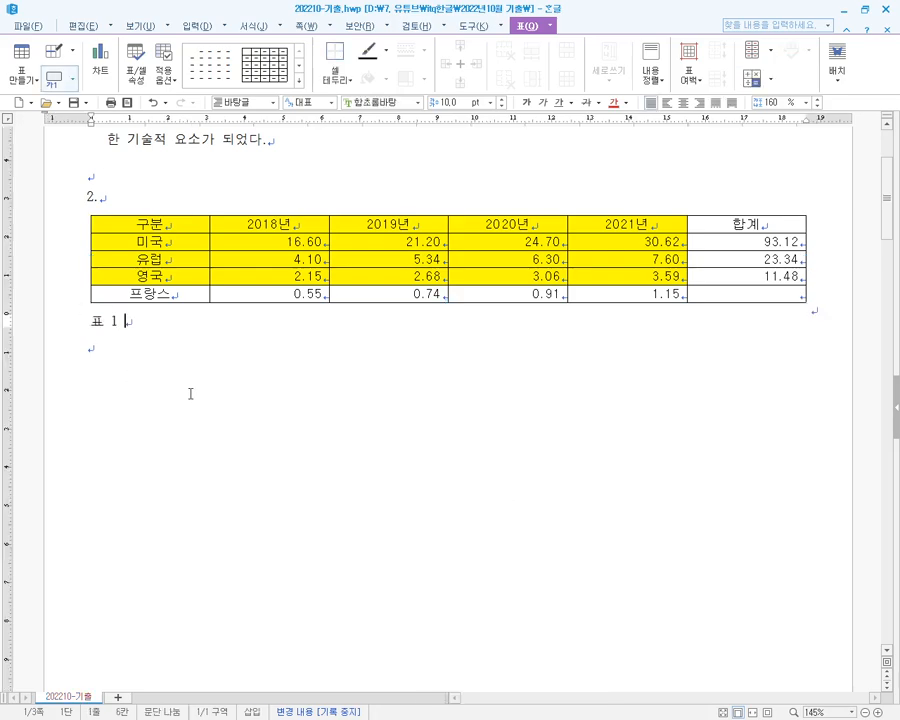
pyautogui.press('BackSpace')
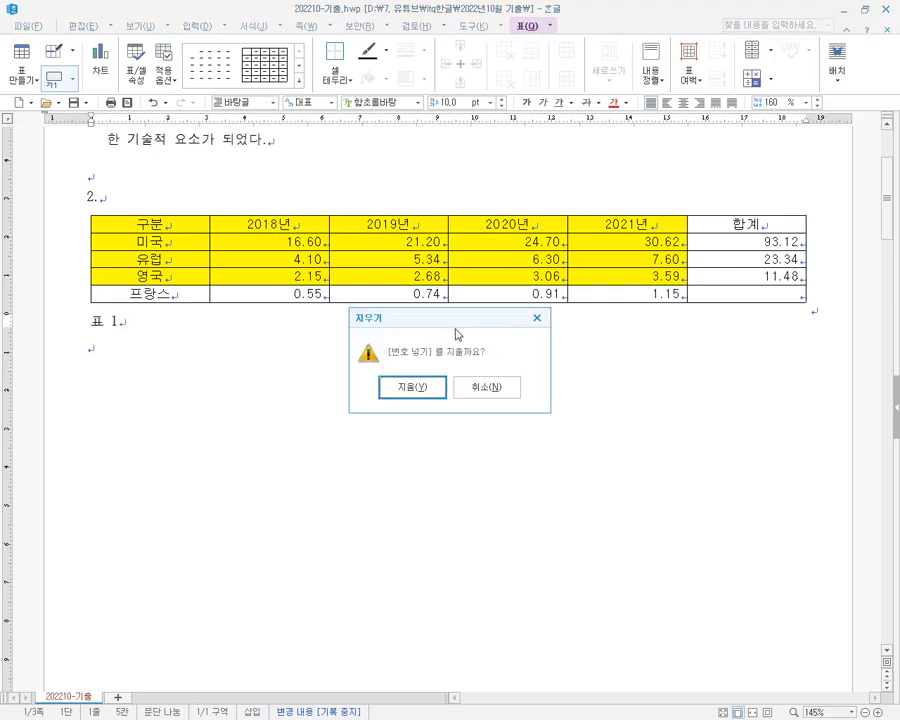
pyautogui.click(417, 388)
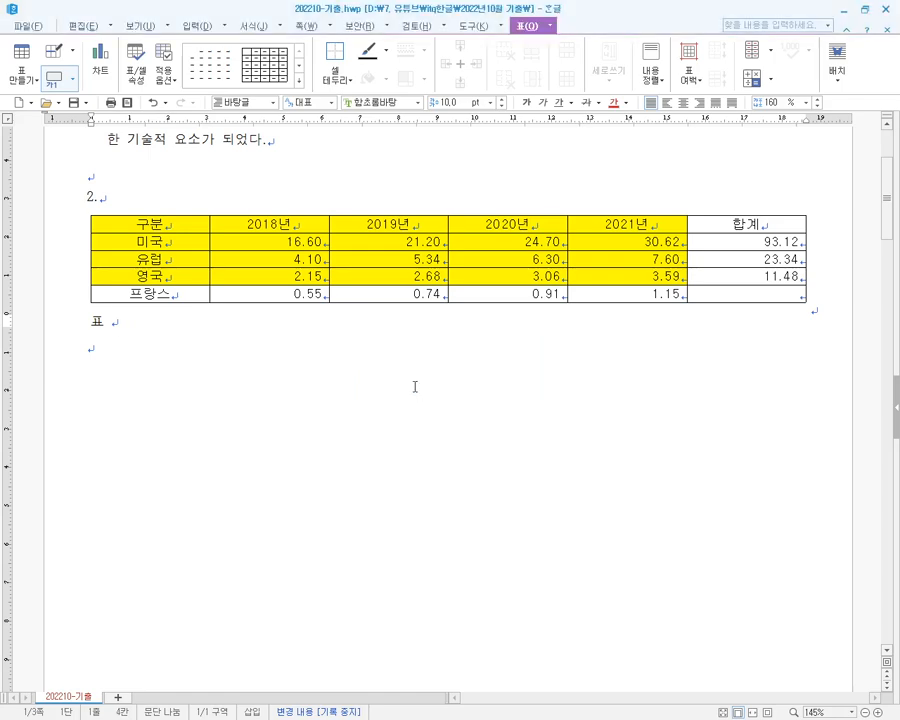
pyautogui.press('BackSpace')
pyautogui.press('BackSpace')
pyautogui.click(93, 361)
pyautogui.click(107, 318)
# - Enter the table caption "주요 국가의 데이터 시장규모(단위 : 10억 달러)" as worded in GW11-12A.pdf
pyautogui.hotkey('alt', 'Tab')
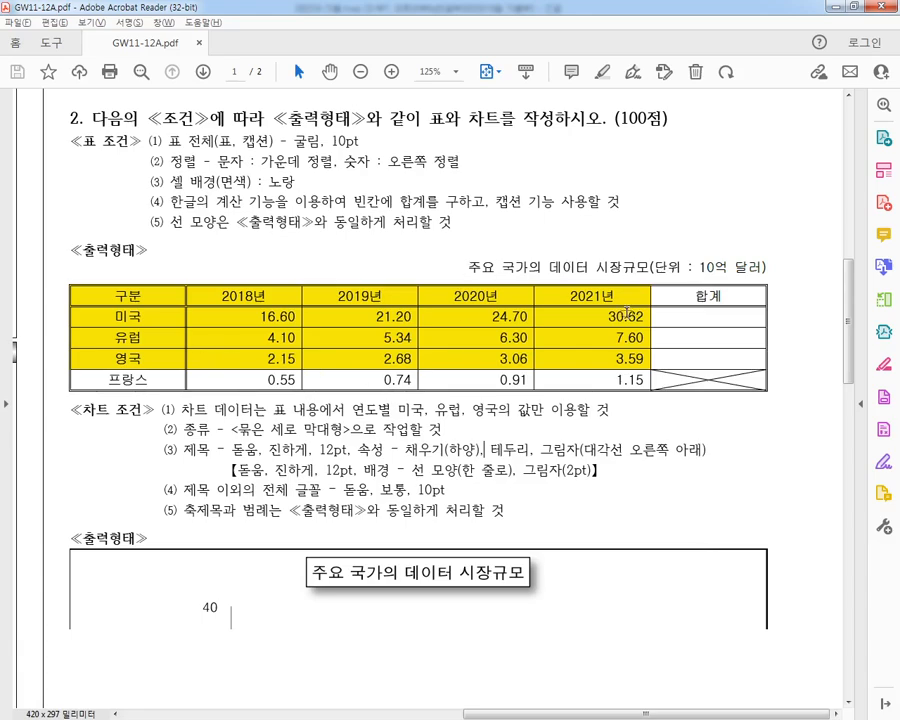
pyautogui.hotkey('alt', 'Tab')
pyautogui.write('주요 국')
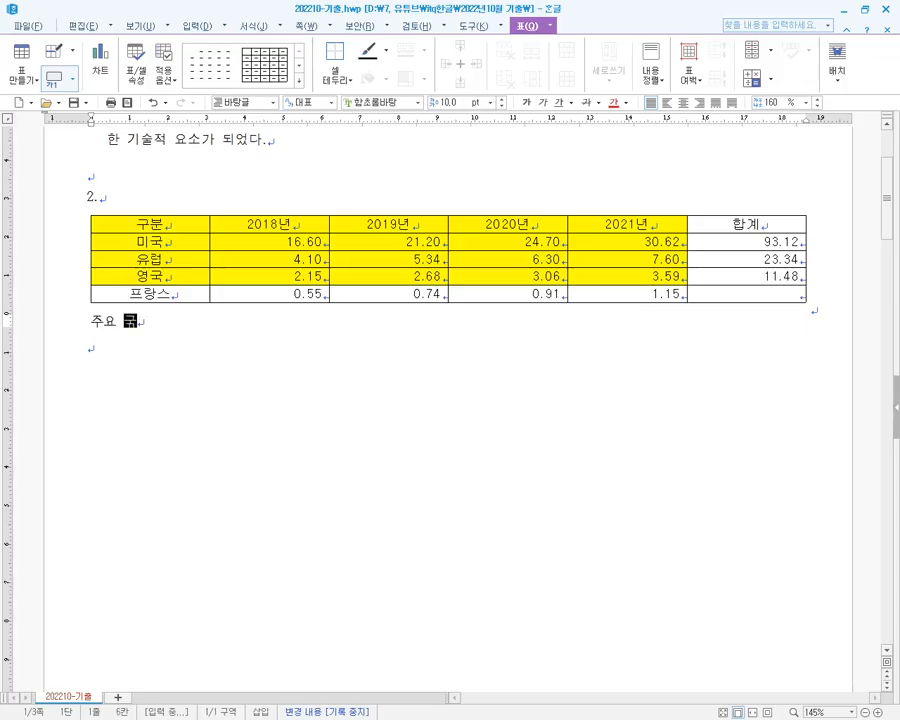
pyautogui.write('가의 데이')
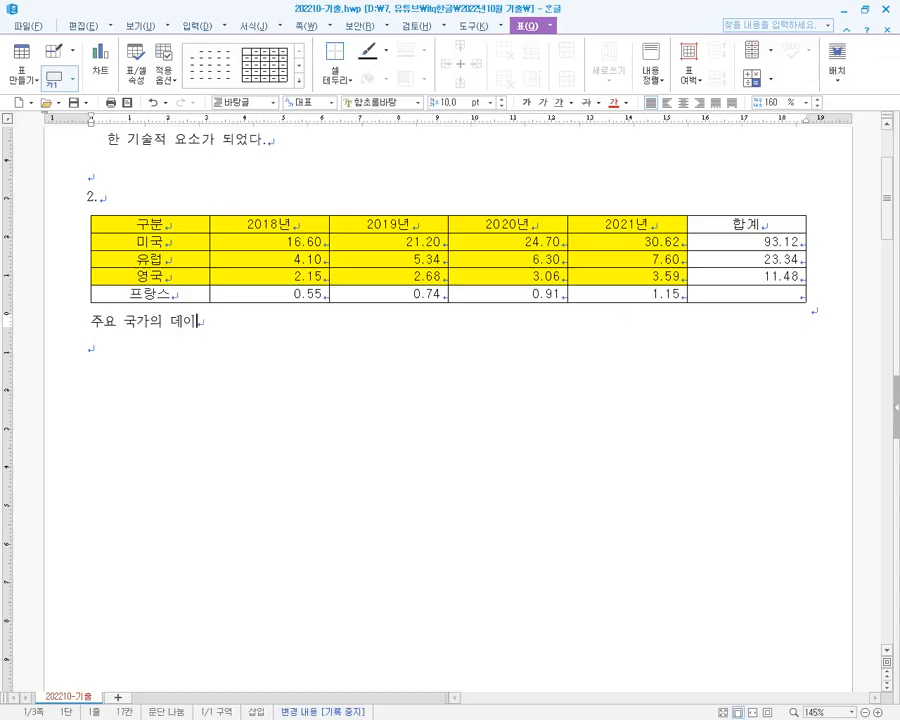
pyautogui.write('터')
pyautogui.hotkey('alt', 'Tab')
pyautogui.hotkey('alt', 'Tab')
pyautogui.write('ㅅ')
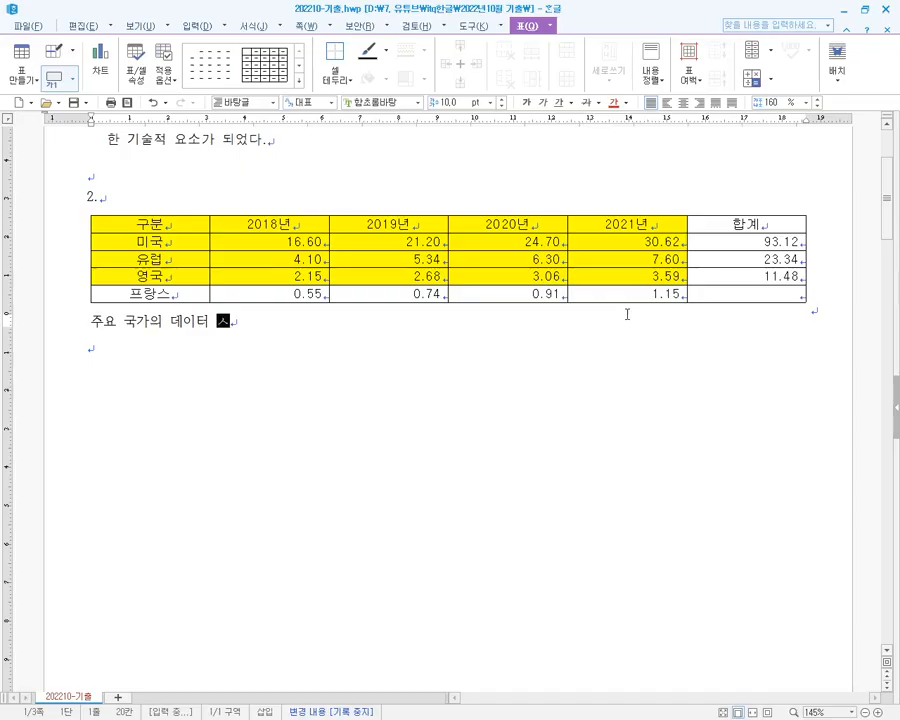
pyautogui.write('시장규모(')
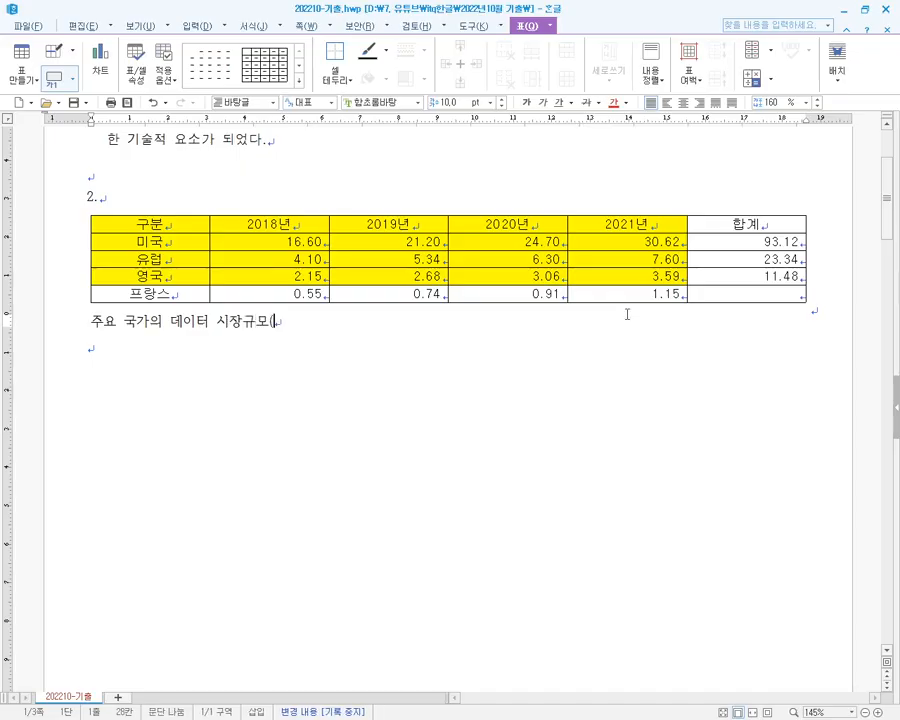
pyautogui.hotkey('alt', 'Tab')
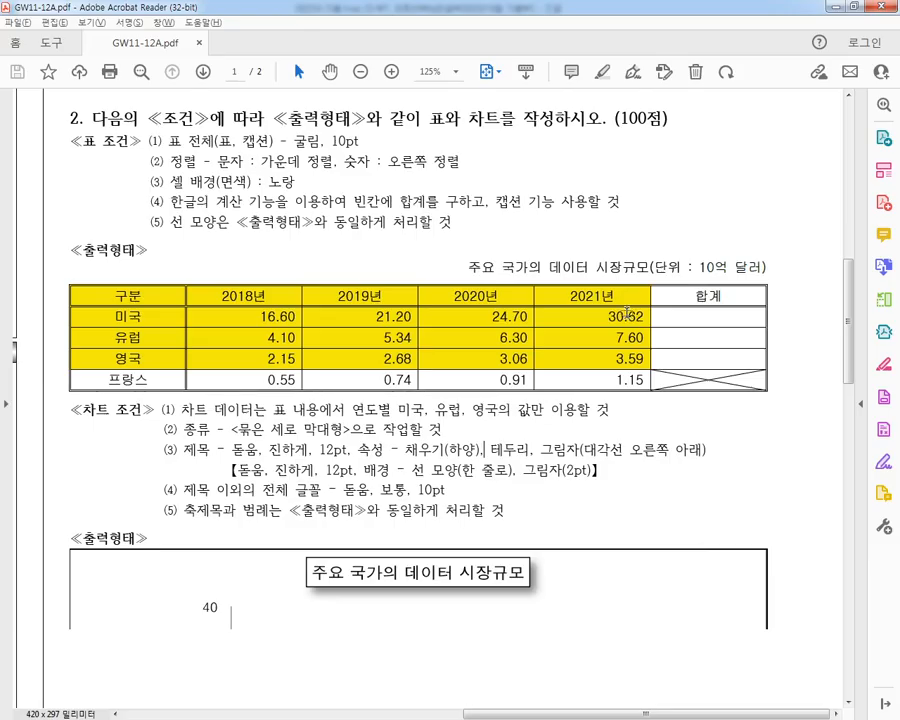
pyautogui.hotkey('alt', 'Tab')
pyautogui.write('(단위 :')
pyautogui.write('10억')
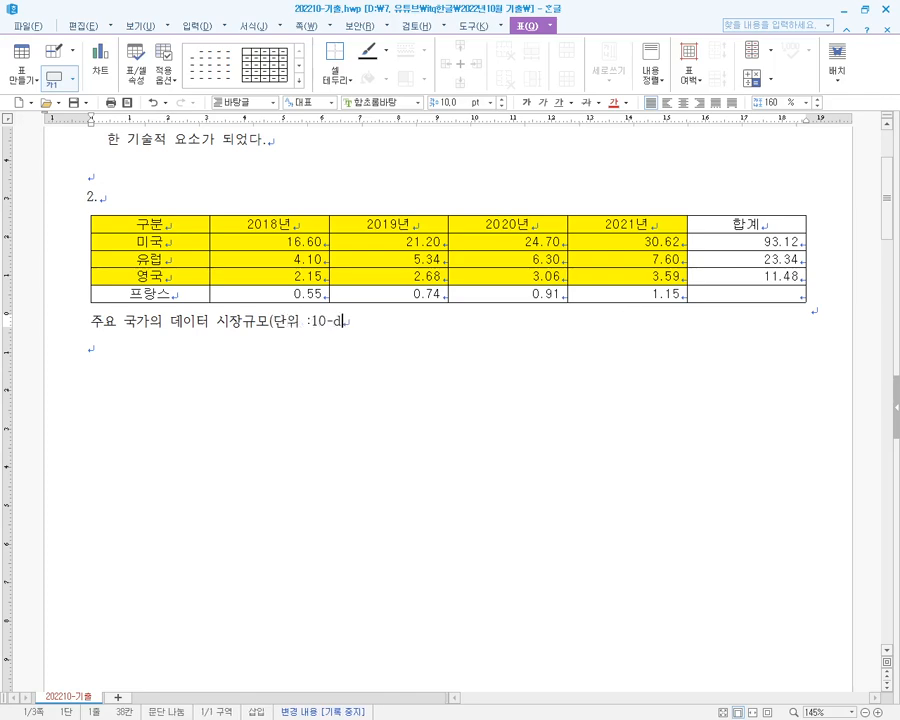
pyautogui.write('달러)')
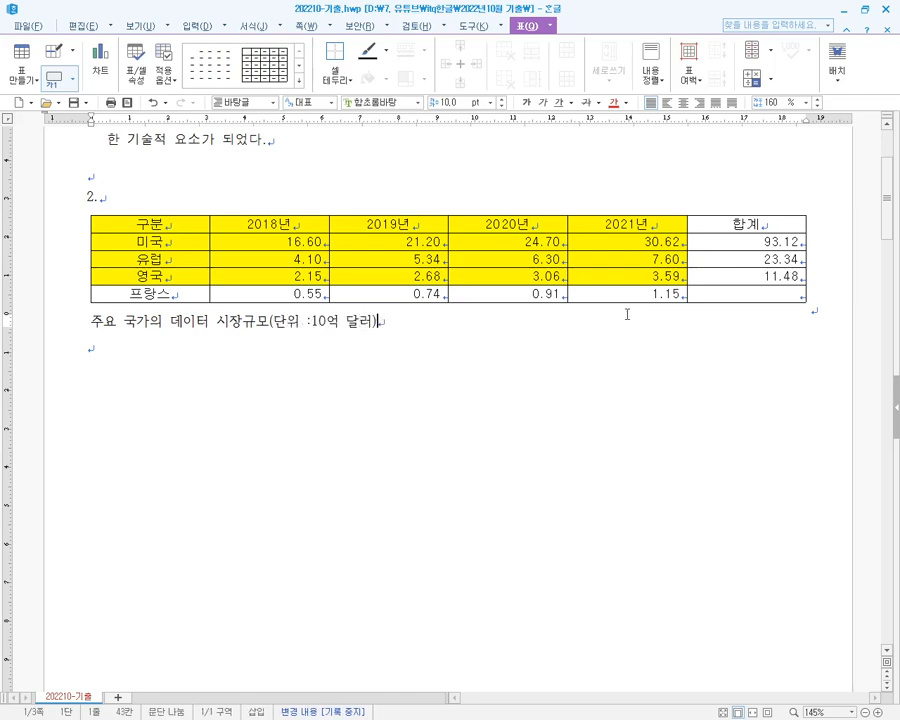
pyautogui.hotkey('alt', 'Tab')
pyautogui.hotkey('alt', 'Tab')
pyautogui.click(313, 321)
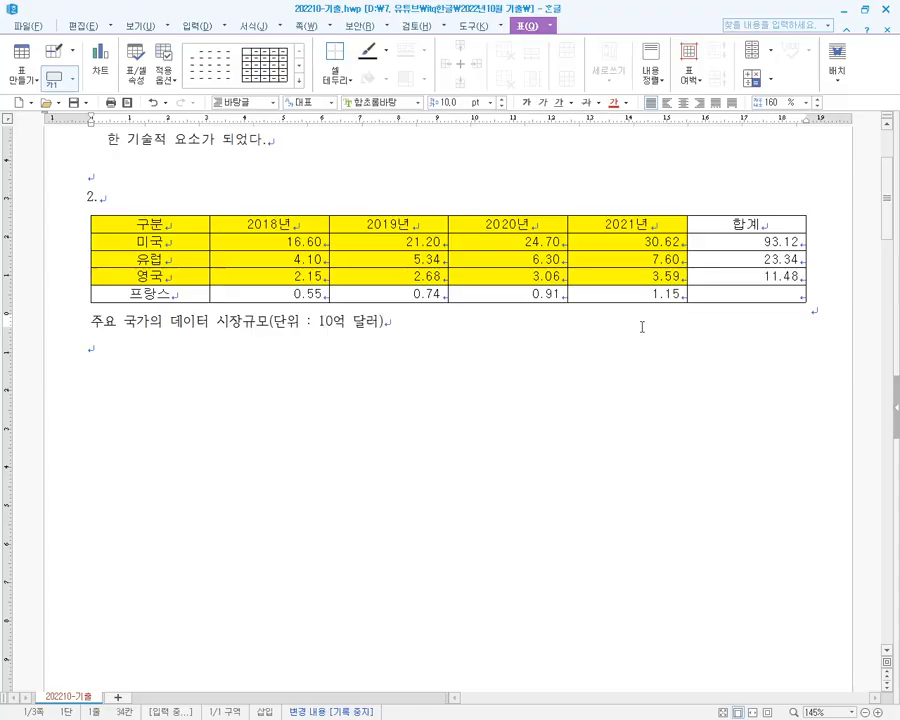
# - Check the font and size required for the caption in GW11-12A.pdf, and return to the 한글 document
pyautogui.hotkey('alt', 'Tab')
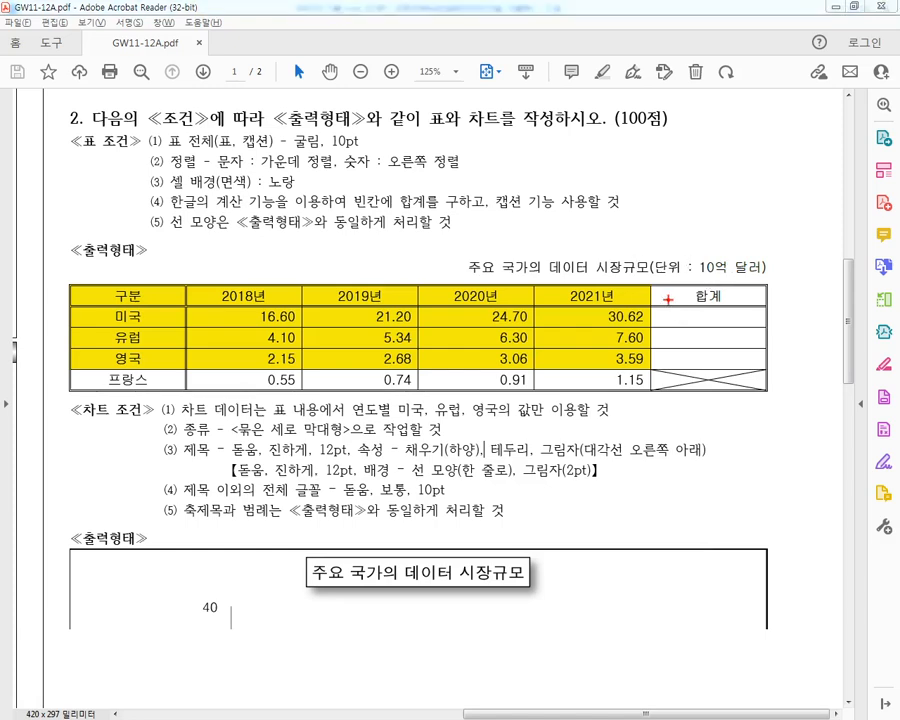
pyautogui.moveTo(215, 150)
pyautogui.mouseDown()
pyautogui.moveTo(370, 146)
pyautogui.moveTo(540, 247)
pyautogui.mouseUp()
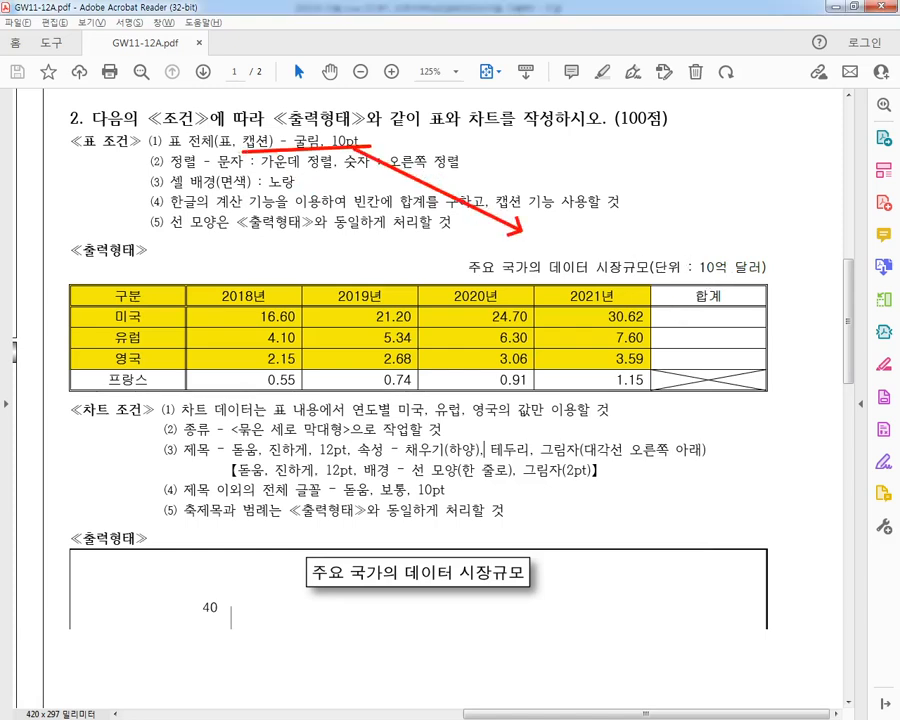
pyautogui.moveTo(460, 249)
pyautogui.mouseDown()
pyautogui.moveTo(580, 279)
pyautogui.moveTo(766, 280)
pyautogui.mouseUp()
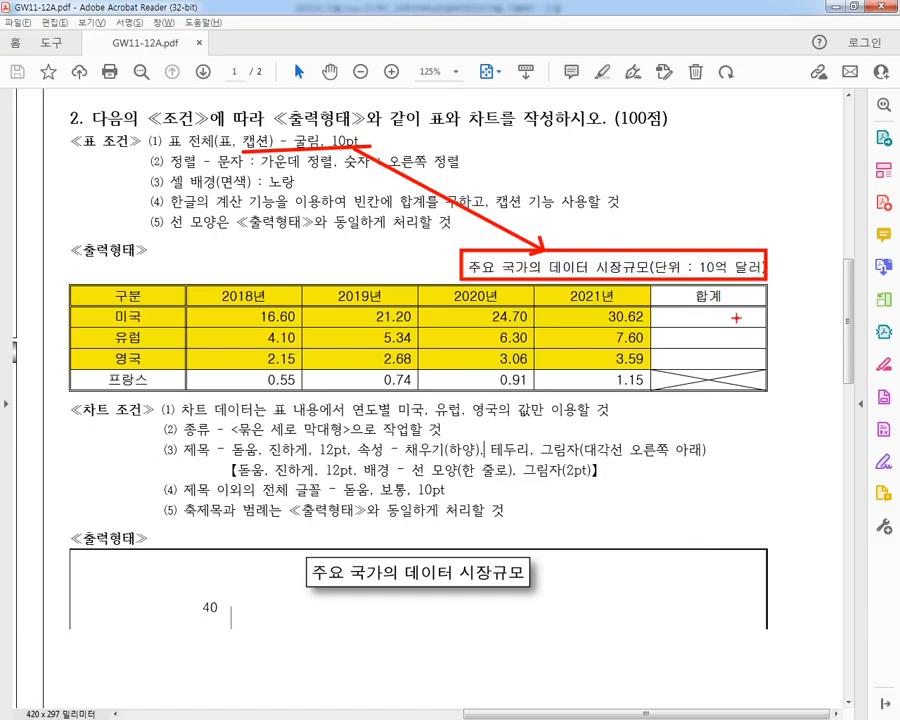
pyautogui.press('Escape')
pyautogui.hotkey('alt', 'Tab')
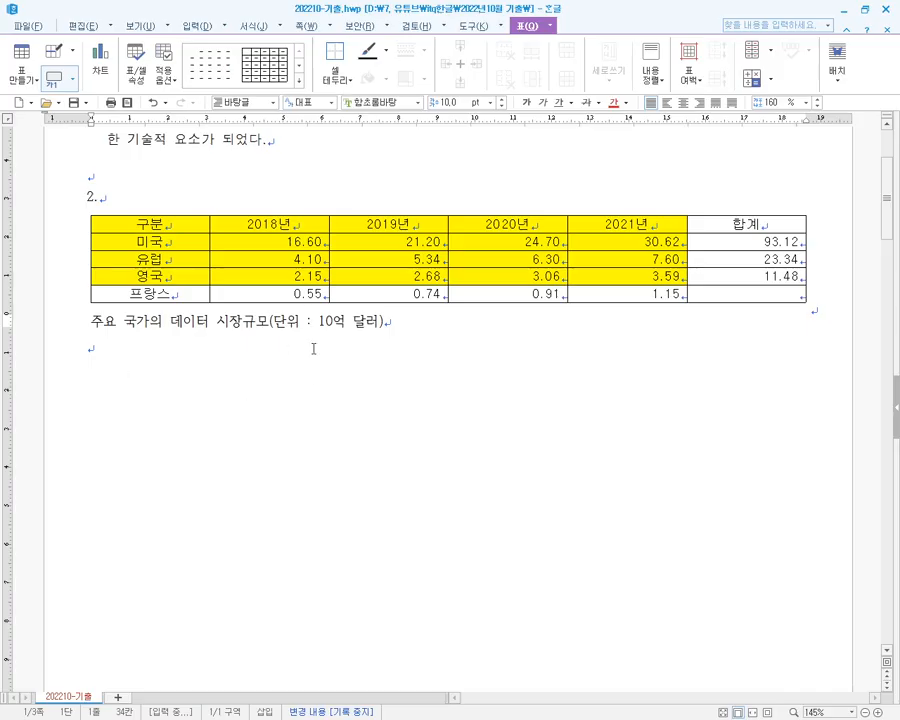
# - Set the font of the whole table caption to 굴림
pyautogui.moveTo(394, 321); pyautogui.dragTo(84, 321)
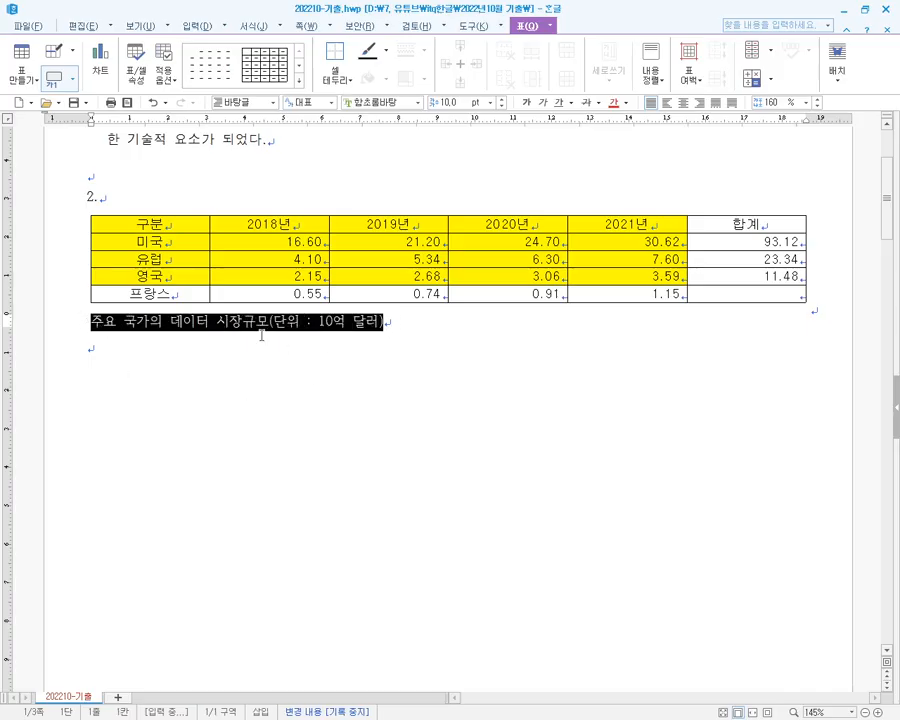
pyautogui.hotkey('alt', 'l')
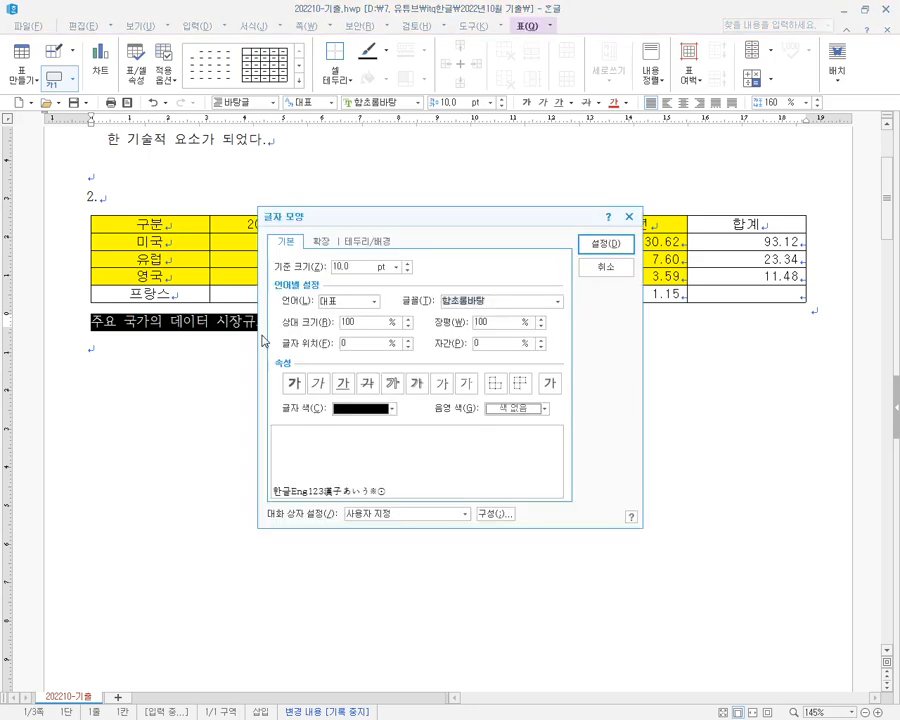
pyautogui.hotkey('alt', 't')
pyautogui.write('굴림')
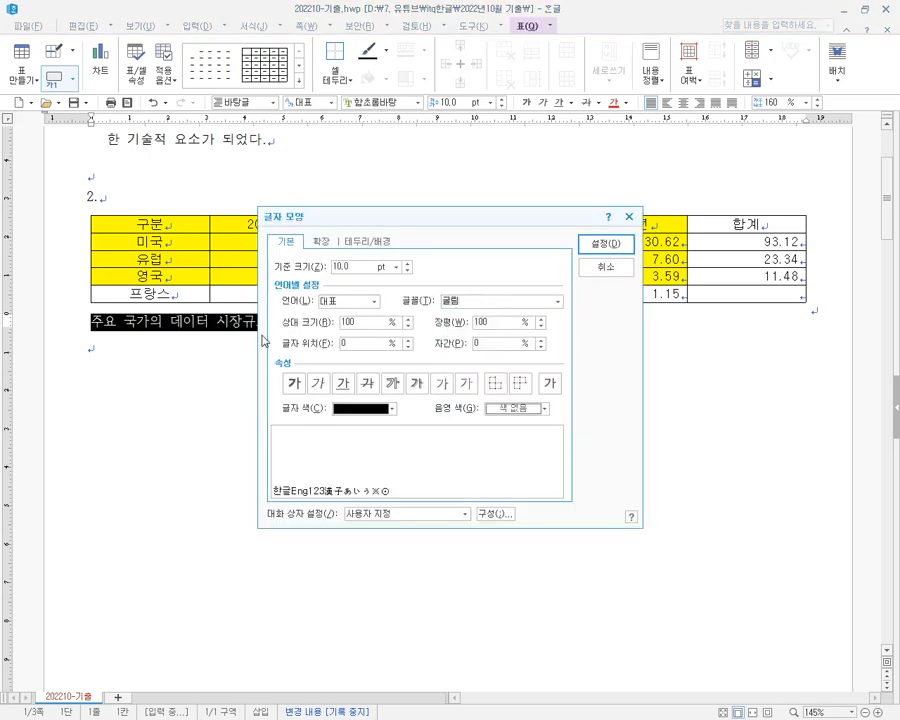
pyautogui.click(606, 247)
pyautogui.click(378, 383)
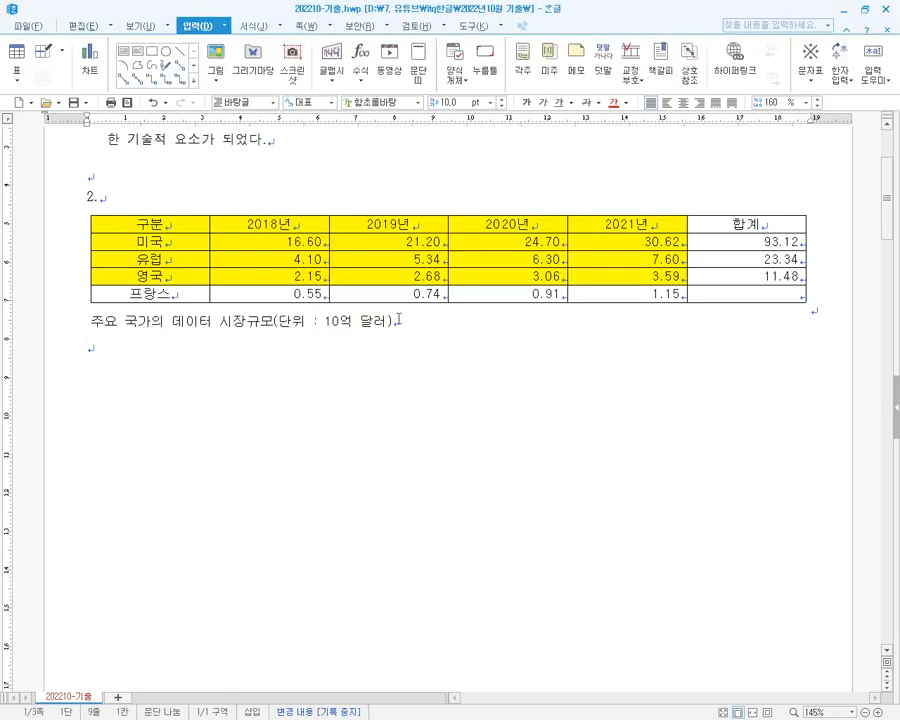
# - Check the caption's position and alignment relative to the sample table in GW11-12A.pdf, and return to the 한글 document
pyautogui.hotkey('alt', 'Tab')
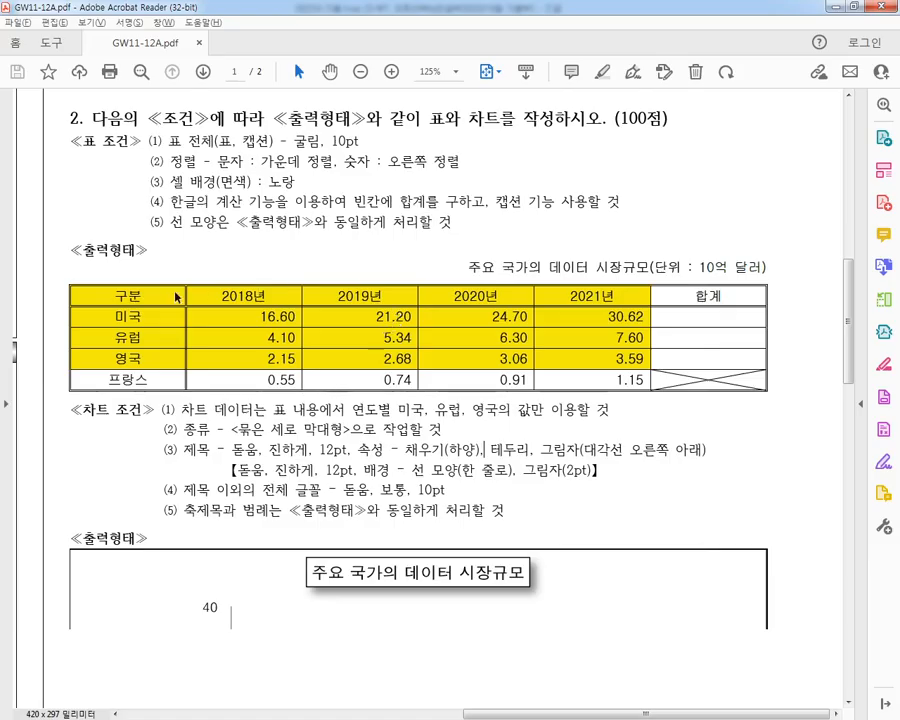
pyautogui.moveTo(110, 270); pyautogui.dragTo(785, 277)
pyautogui.moveTo(80, 392); pyautogui.dragTo(416, 418)
pyautogui.moveTo(303, 400)
pyautogui.mouseDown()
pyautogui.moveTo(298, 278)
pyautogui.moveTo(410, 262)
pyautogui.mouseUp()
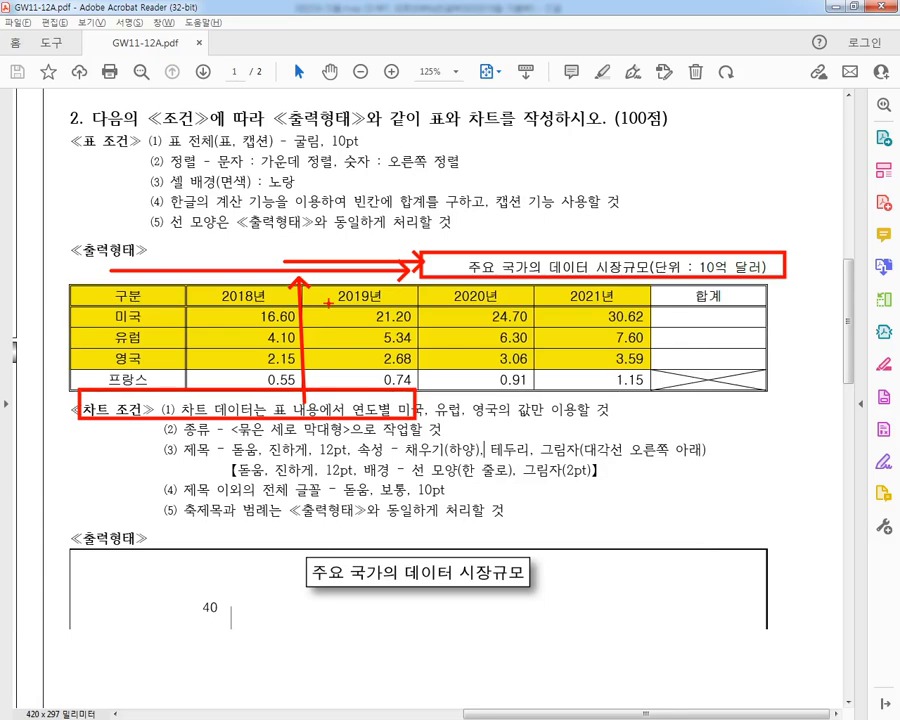
pyautogui.press('Escape')
pyautogui.hotkey('alt', 'Tab')
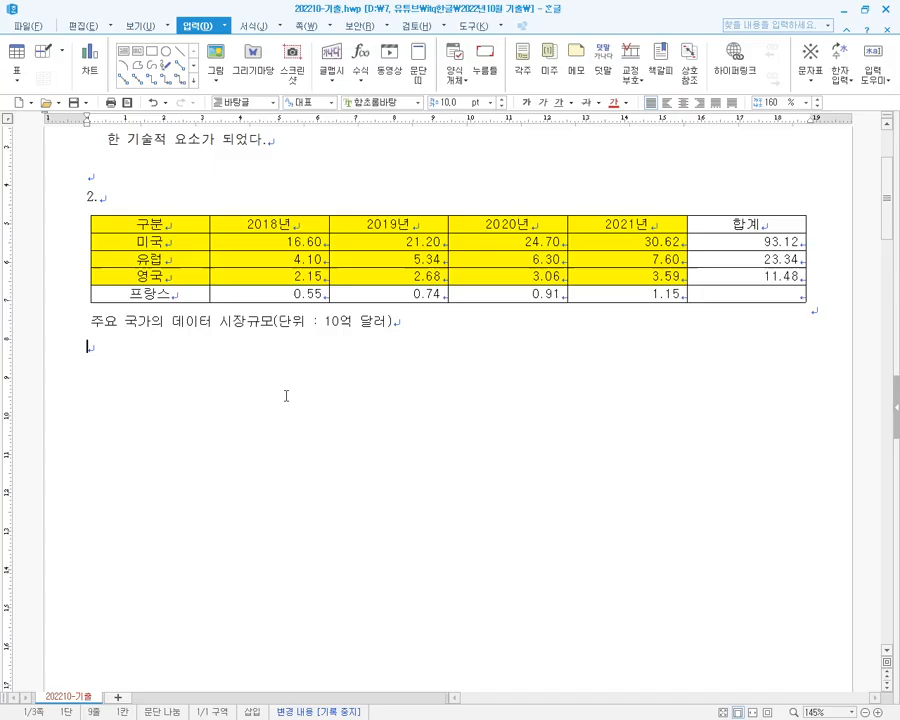
# - Set the caption position to above the table in the table's 여백/캡션 properties
pyautogui.click(233, 322)
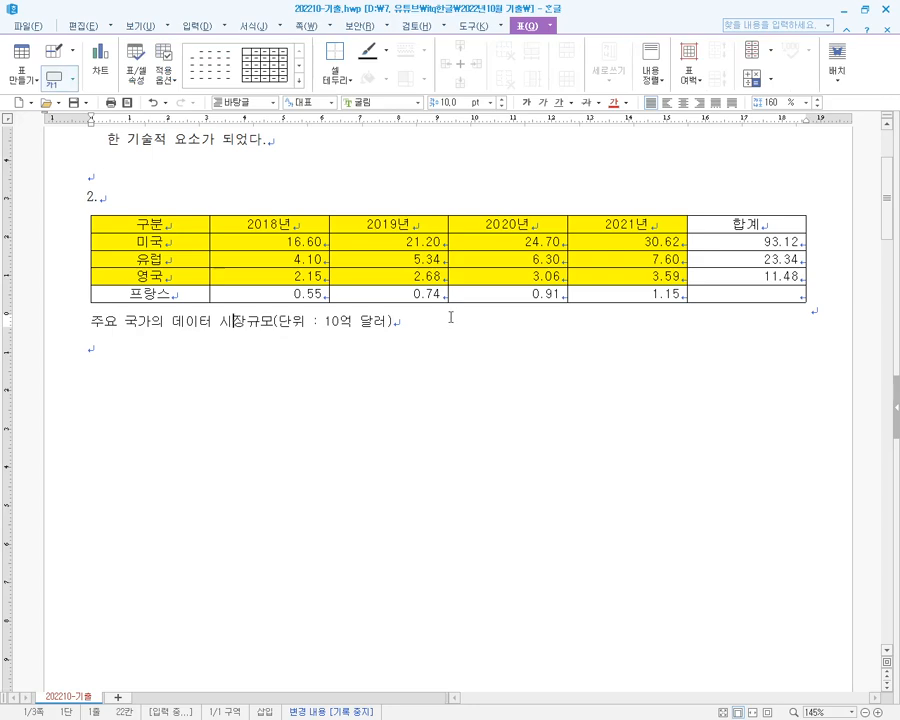
pyautogui.click(462, 307)
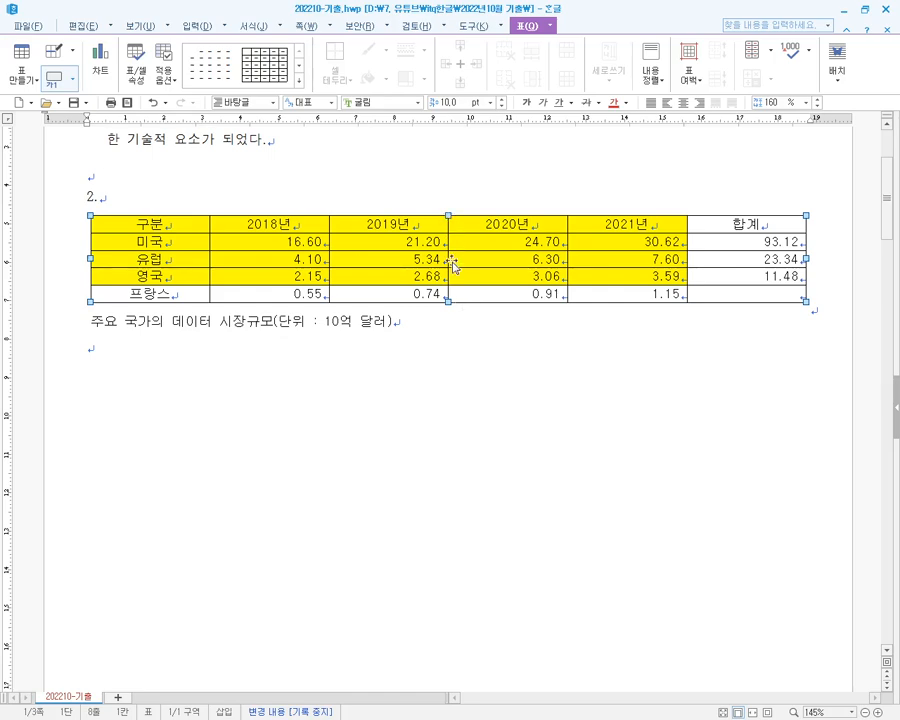
pyautogui.click(449, 327)
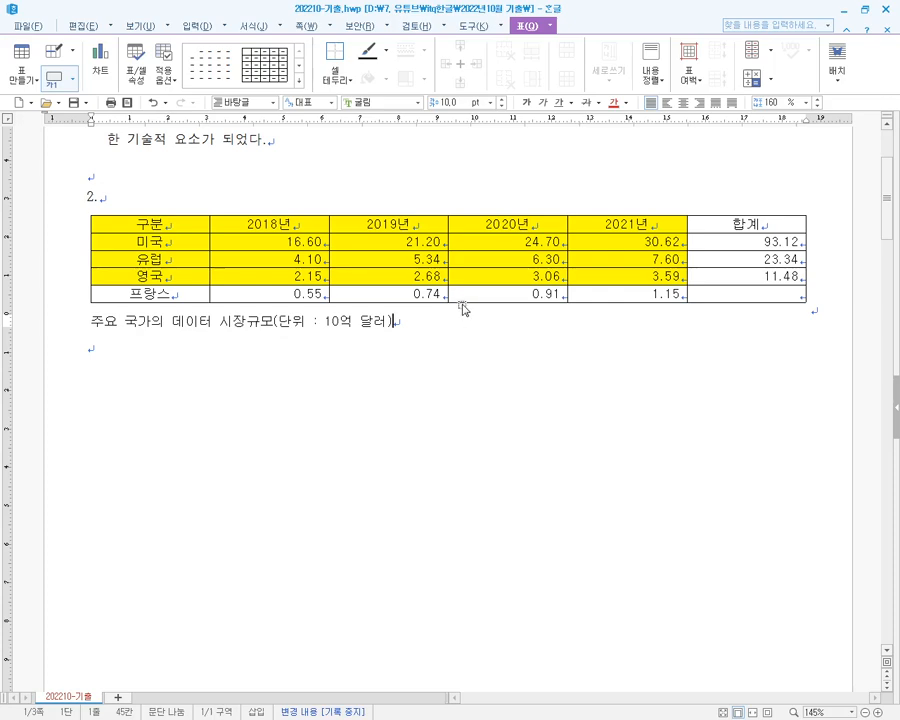
pyautogui.click(462, 306)
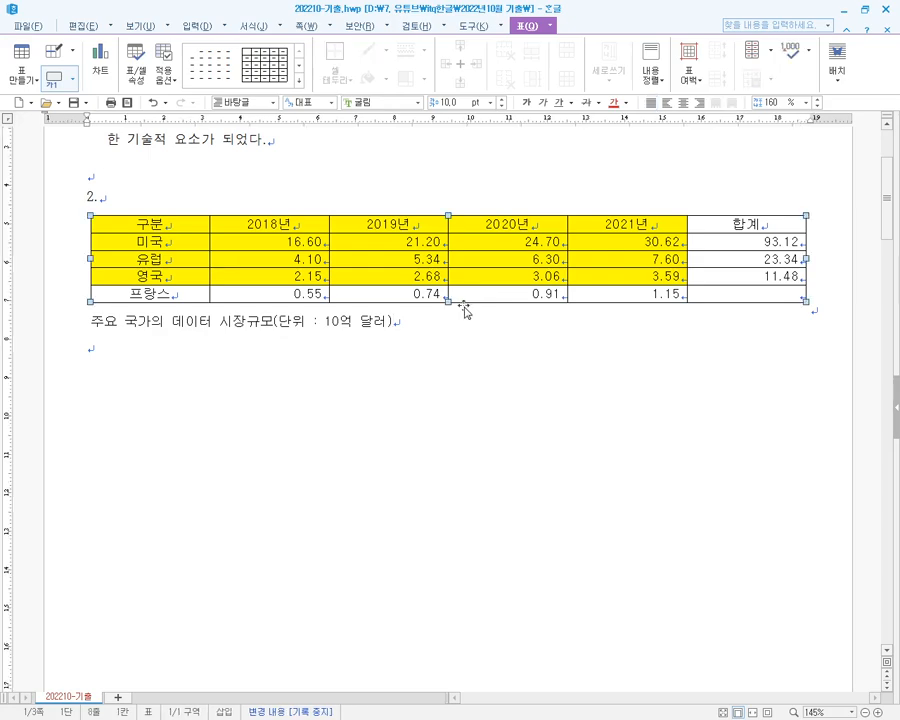
pyautogui.rightClick(464, 350)
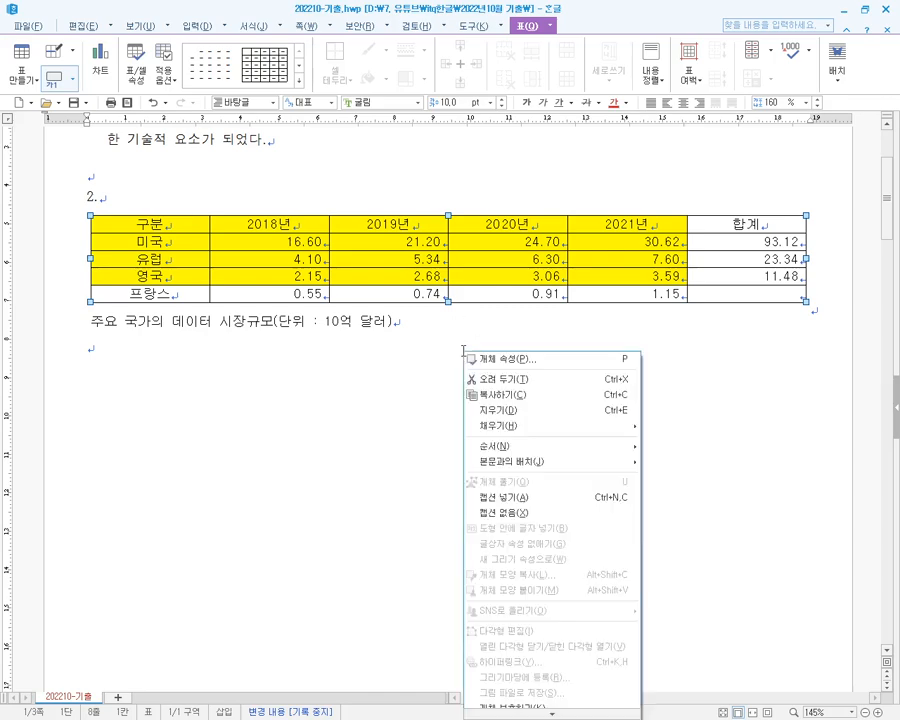
pyautogui.click(528, 362)
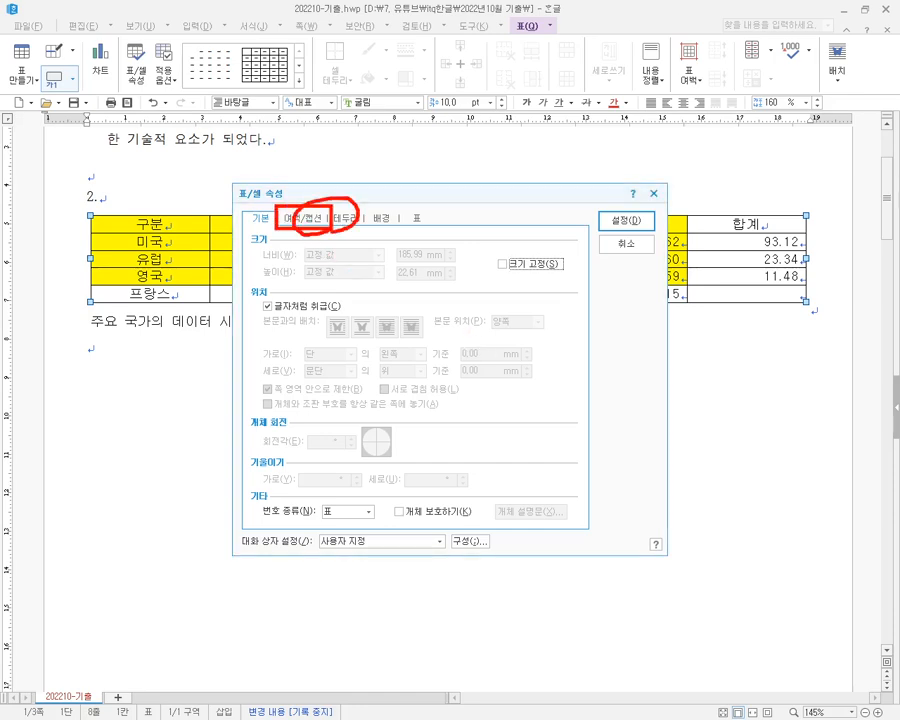
pyautogui.click(308, 217)
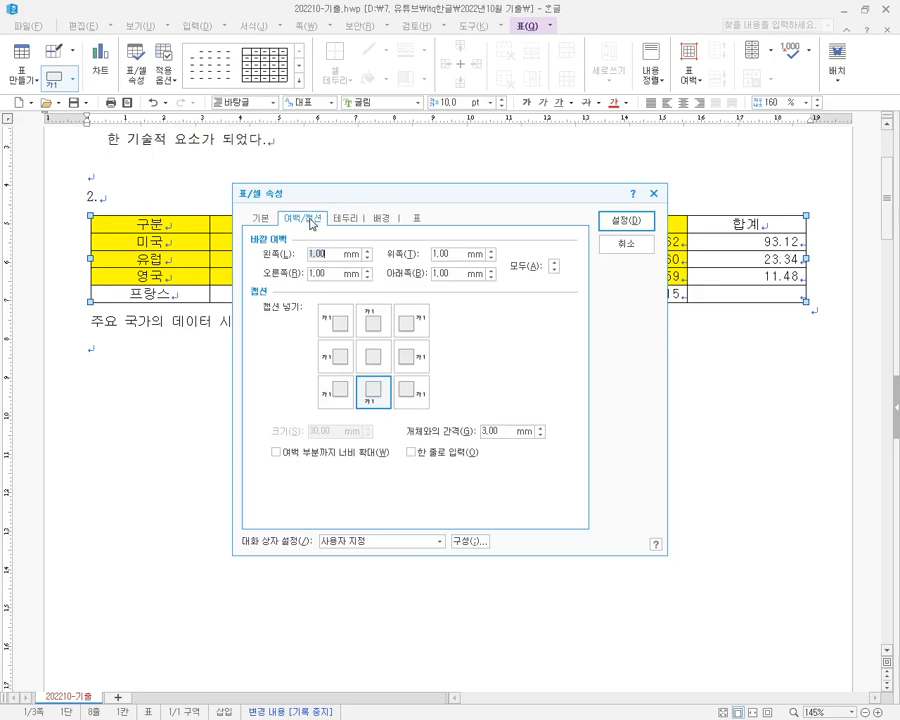
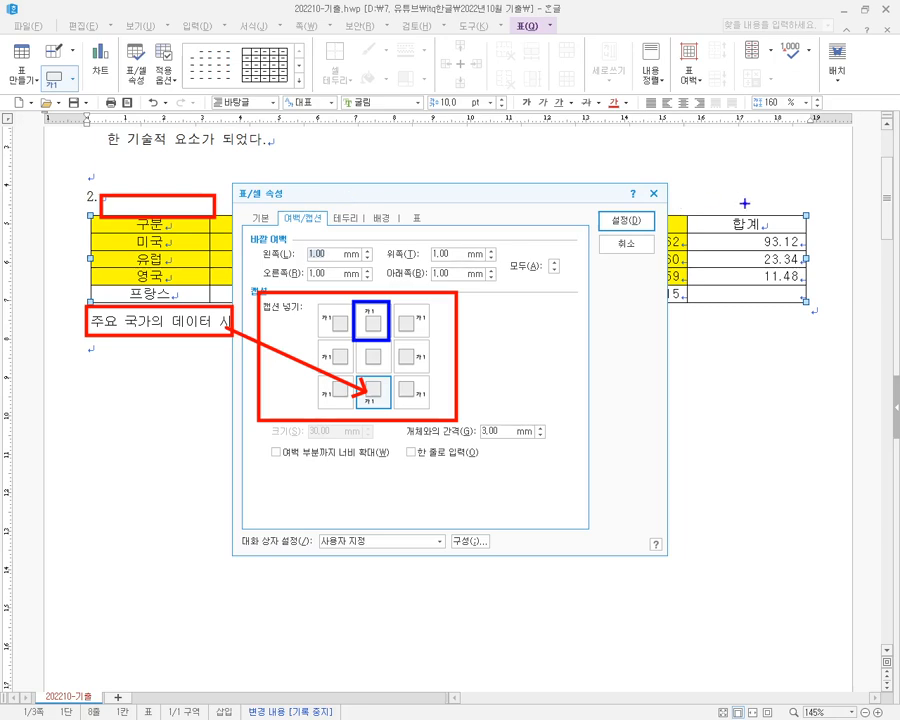
pyautogui.moveTo(745, 204)
pyautogui.mouseDown()
pyautogui.moveTo(756, 205)
pyautogui.moveTo(750, 209)
pyautogui.mouseUp()
pyautogui.moveTo(421, 335)
pyautogui.mouseDown()
pyautogui.moveTo(419, 306)
pyautogui.moveTo(426, 332)
pyautogui.moveTo(649, 304)
pyautogui.moveTo(812, 240)
pyautogui.moveTo(848, 250)
pyautogui.mouseUp()
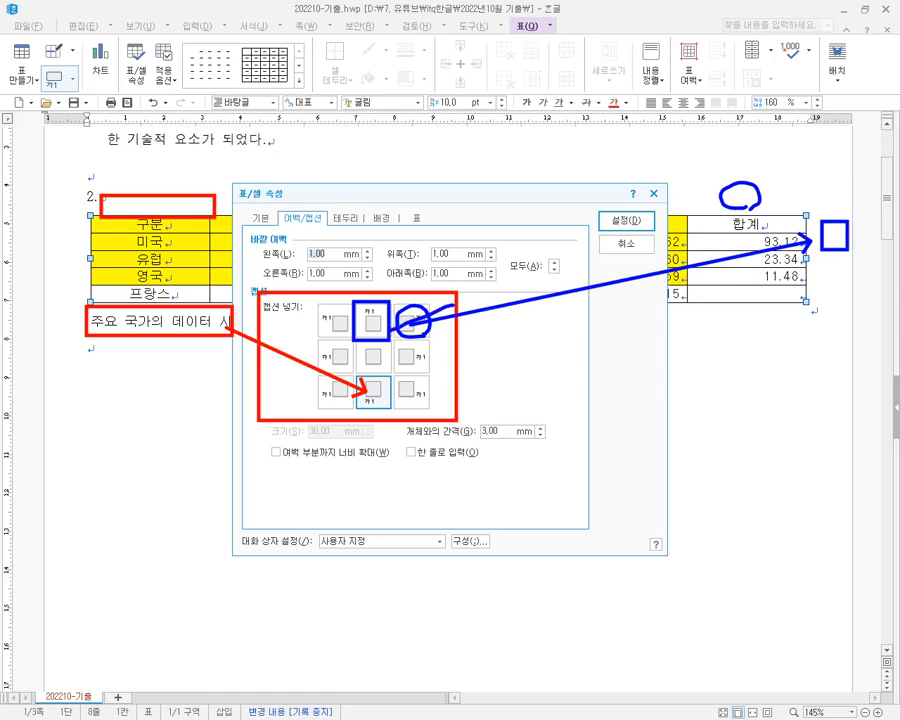
pyautogui.moveTo(398, 308); pyautogui.dragTo(443, 331)
pyautogui.press('e')
pyautogui.moveTo(359, 302); pyautogui.dragTo(391, 338)
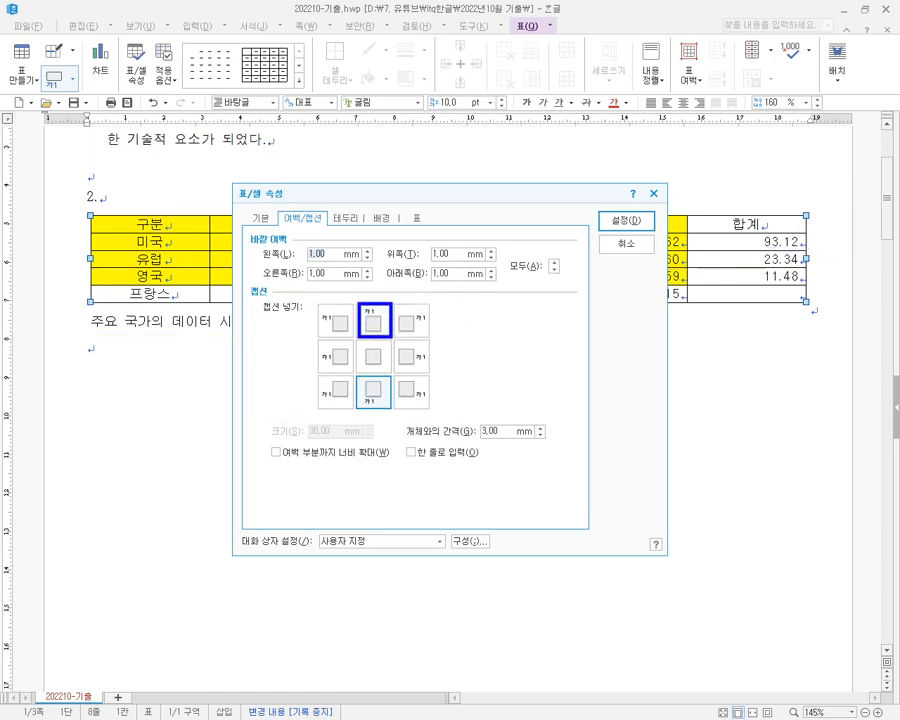
pyautogui.moveTo(138, 196)
pyautogui.mouseDown()
pyautogui.moveTo(114, 200)
pyautogui.moveTo(126, 213)
pyautogui.moveTo(138, 199)
pyautogui.mouseUp()
pyautogui.press('e')
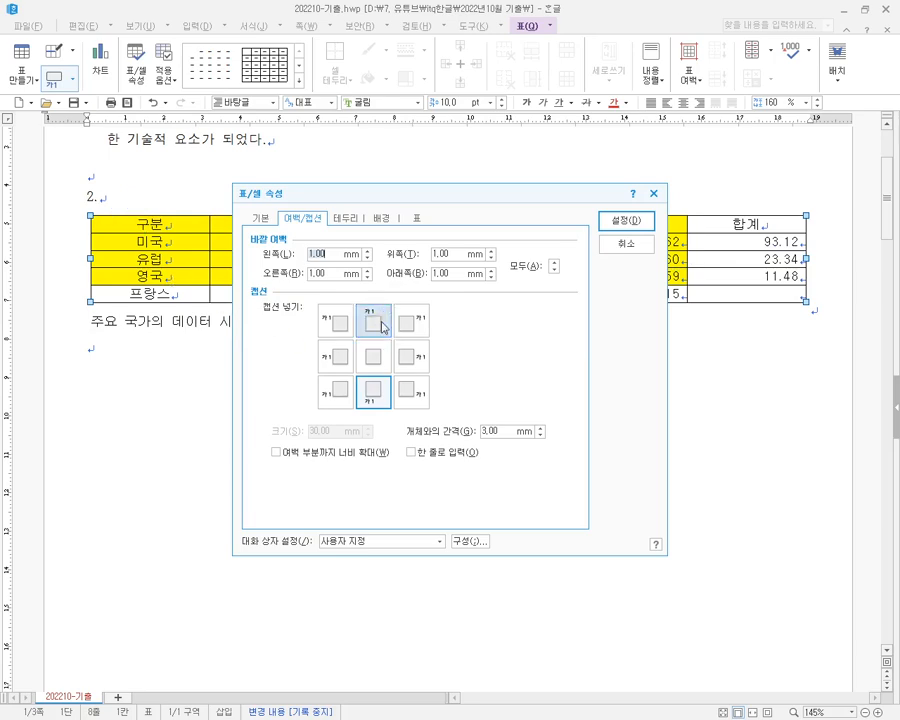
pyautogui.click(616, 221)
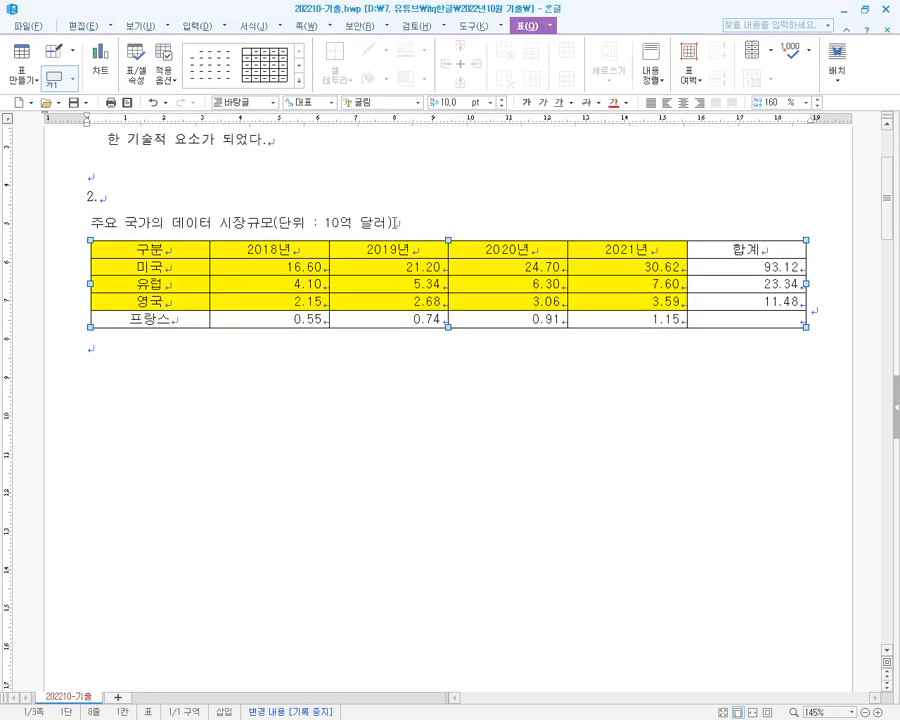
# - Right-align the whole table caption above the table
pyautogui.moveTo(395, 222); pyautogui.dragTo(97, 228)
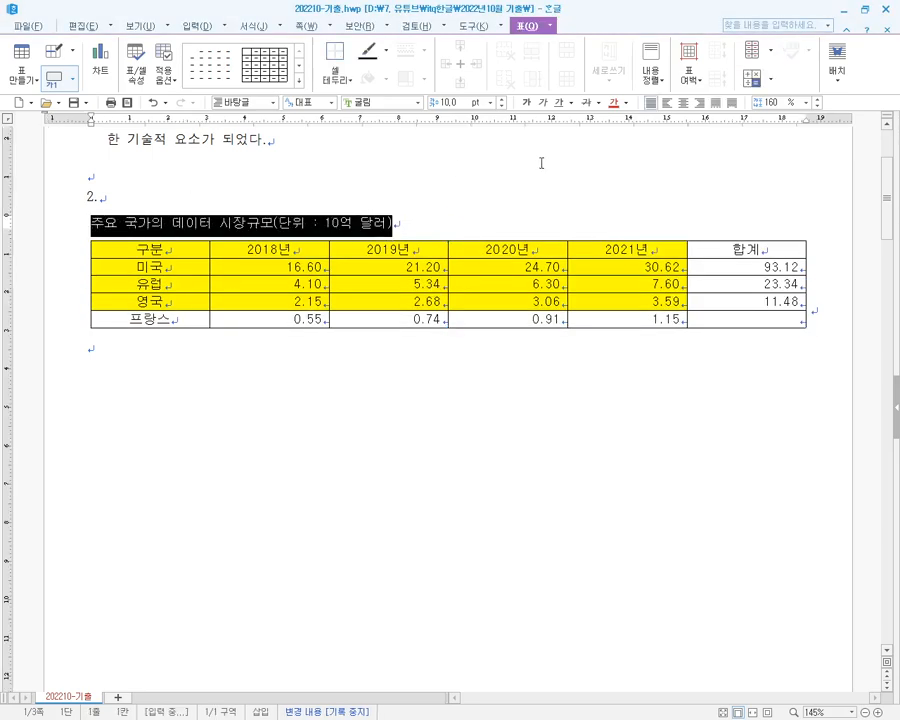
pyautogui.click(699, 102)
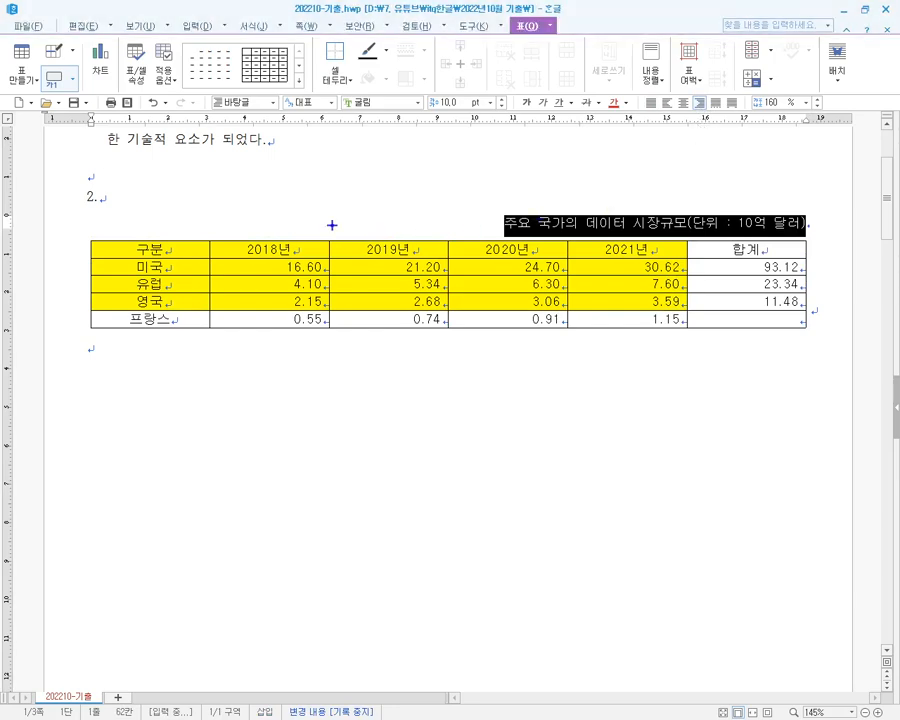
pyautogui.moveTo(332, 225); pyautogui.dragTo(507, 224)
pyautogui.moveTo(286, 345); pyautogui.dragTo(297, 222)
pyautogui.moveTo(215, 221); pyautogui.dragTo(284, 220)
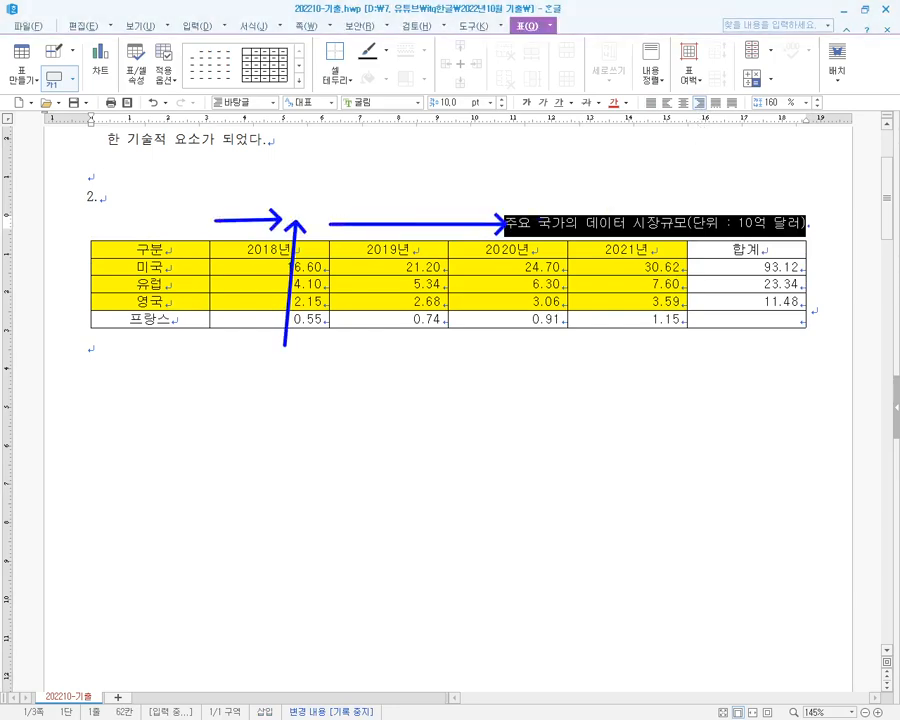
pyautogui.click(443, 342)
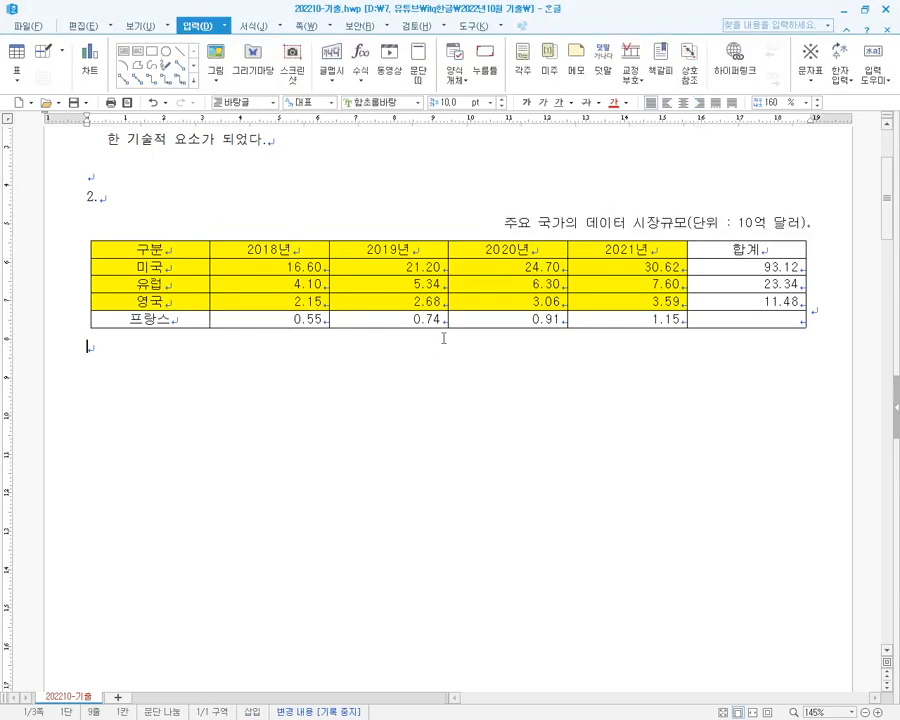
# - Check the line style condition (5) for the table in GW11-12A.pdf, and return to the 한글 document
pyautogui.hotkey('alt', 'Tab')
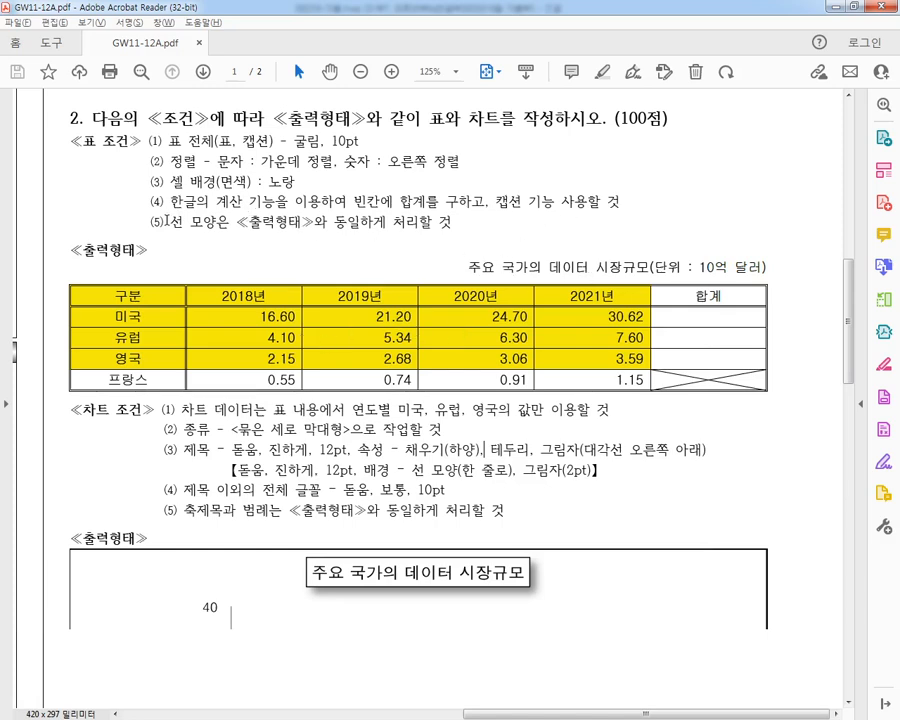
pyautogui.moveTo(167, 221); pyautogui.dragTo(452, 222)
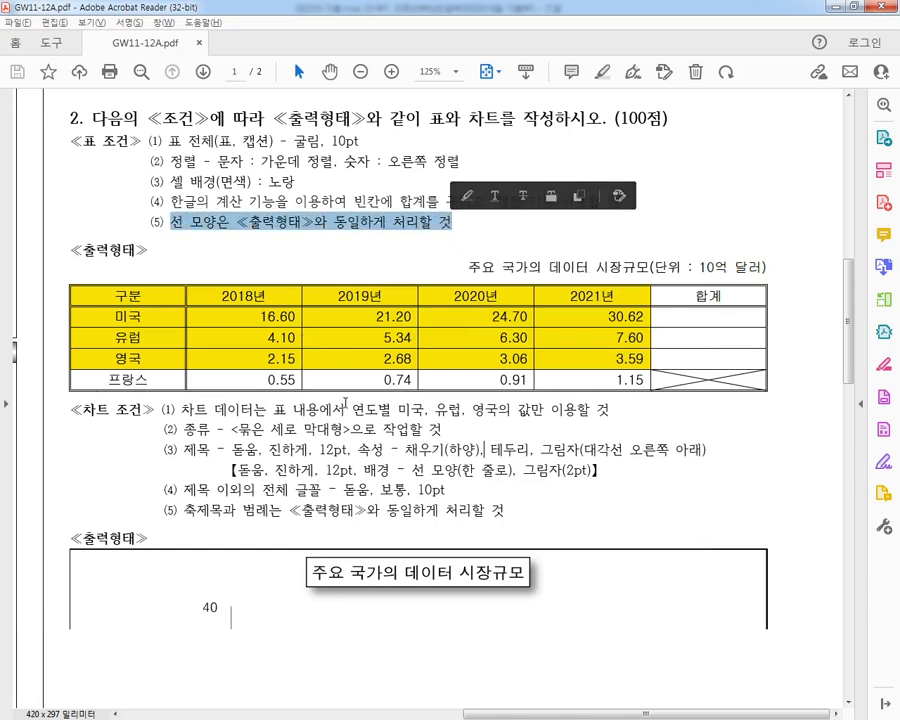
pyautogui.hotkey('alt', 'Tab')
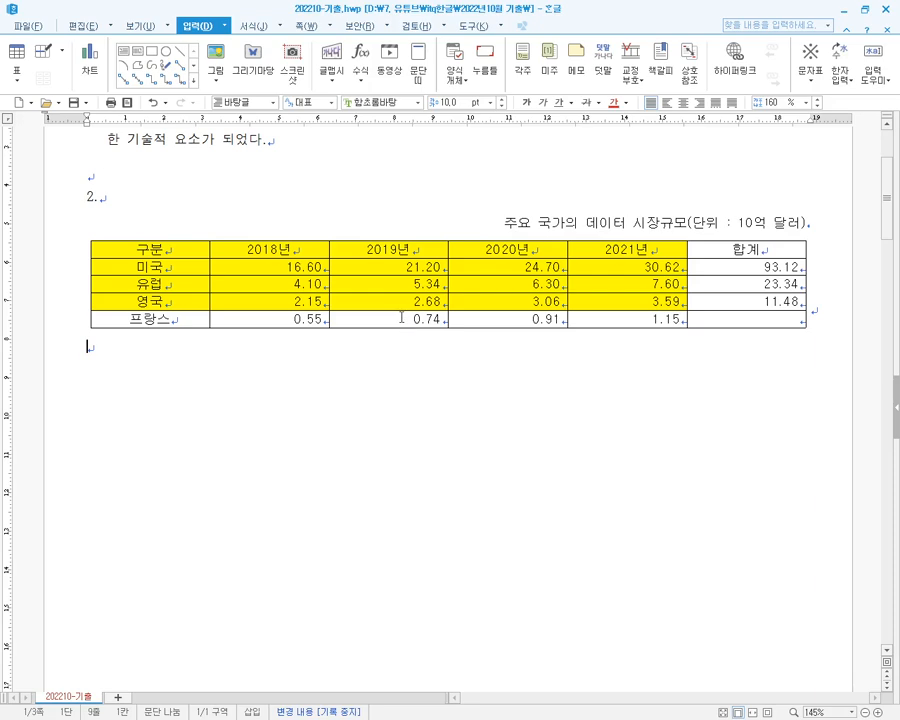
pyautogui.click(193, 252)
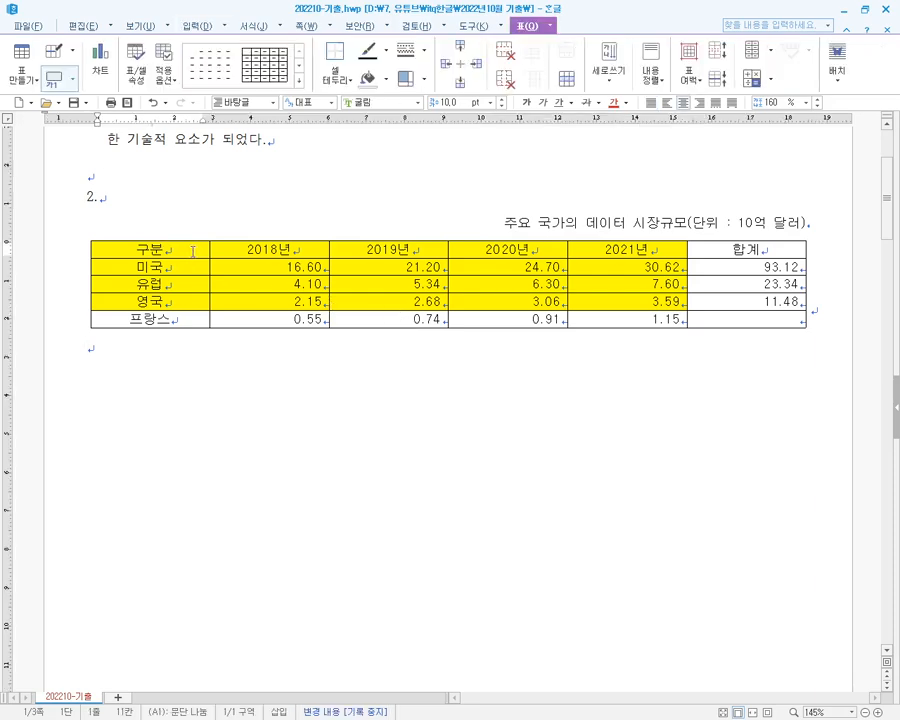
pyautogui.moveTo(193, 252); pyautogui.dragTo(740, 320)
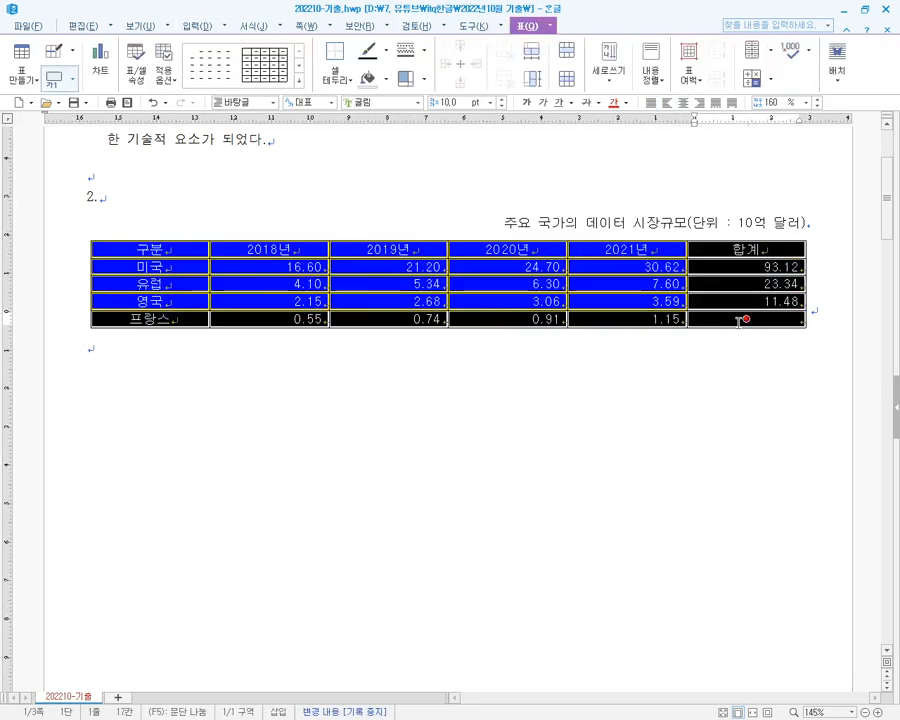
pyautogui.click(600, 376)
pyautogui.moveTo(150, 250); pyautogui.dragTo(779, 333)
pyautogui.click(150, 249)
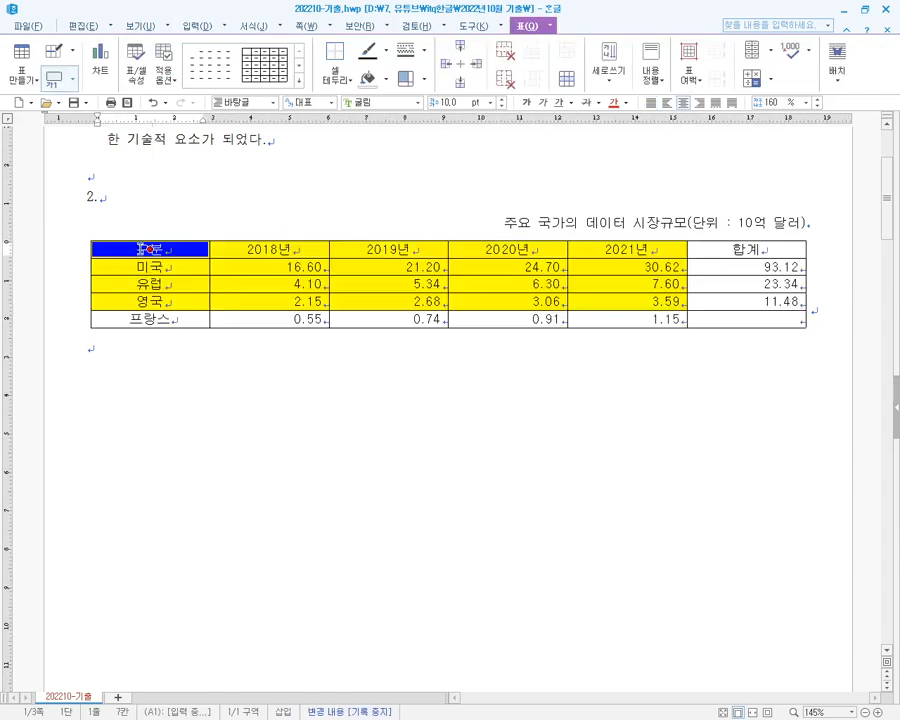
pyautogui.moveTo(176, 247); pyautogui.dragTo(745, 318)
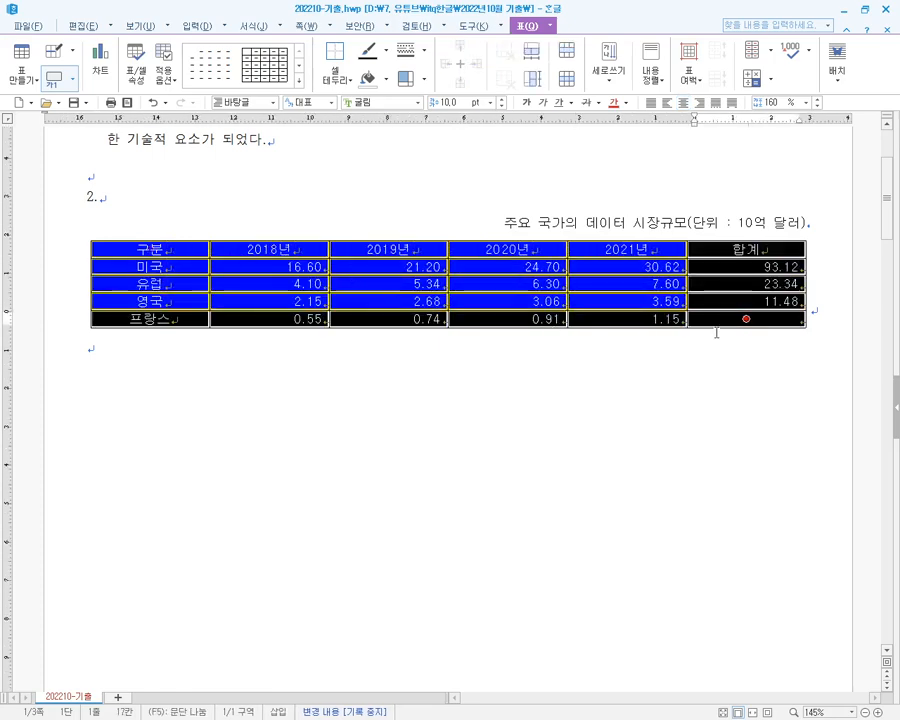
pyautogui.click(536, 367)
pyautogui.moveTo(176, 250); pyautogui.dragTo(745, 318)
pyautogui.click(349, 472)
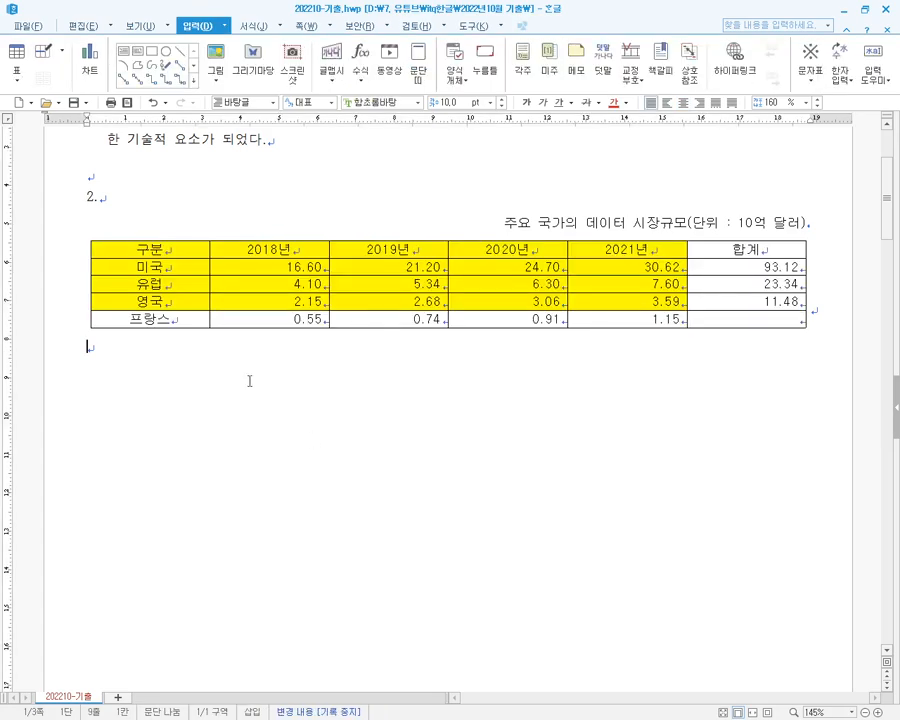
pyautogui.moveTo(190, 251); pyautogui.dragTo(706, 328)
pyautogui.click(627, 368)
# - Examine the 테두리, 배경 and 대각선 options in the per-cell border and background settings for all table cells, and leave without applying anything
pyautogui.click(193, 251)
pyautogui.press('F5')
pyautogui.press('F5')
pyautogui.press('F5')
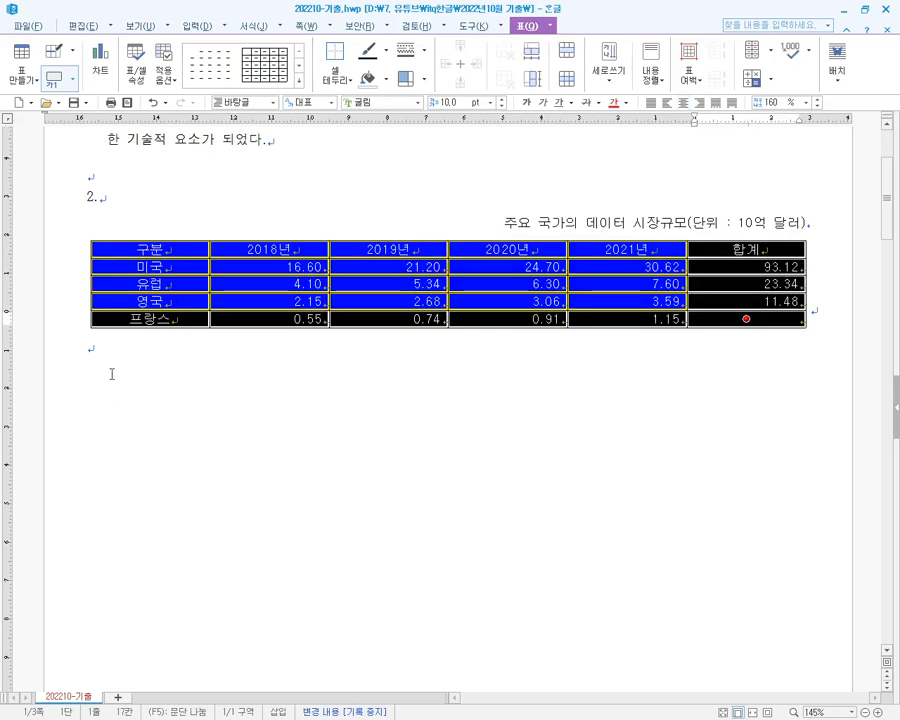
pyautogui.rightClick(286, 380)
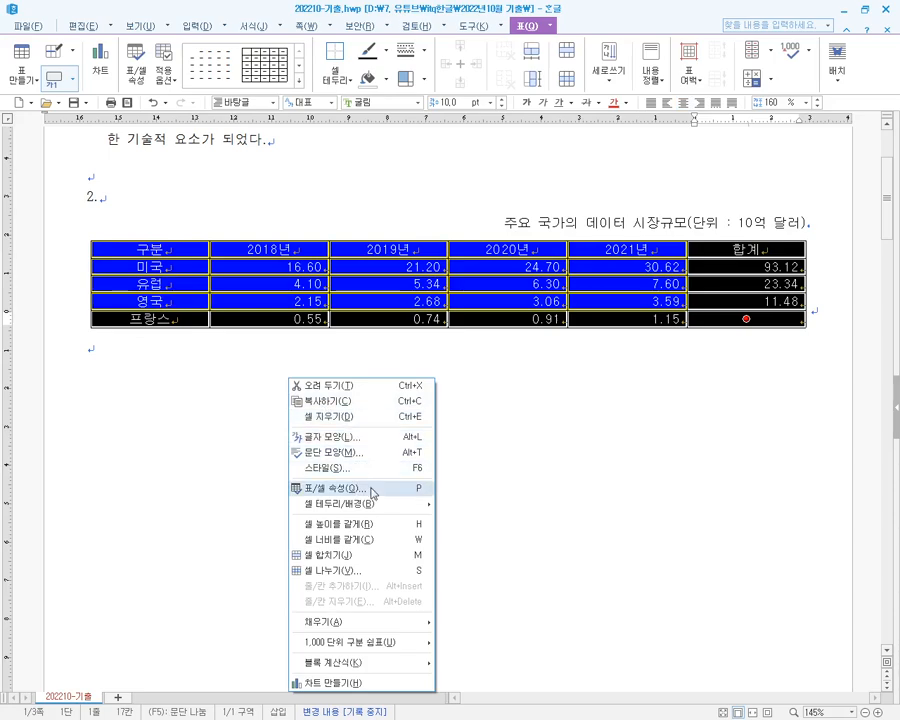
pyautogui.moveTo(362, 504)
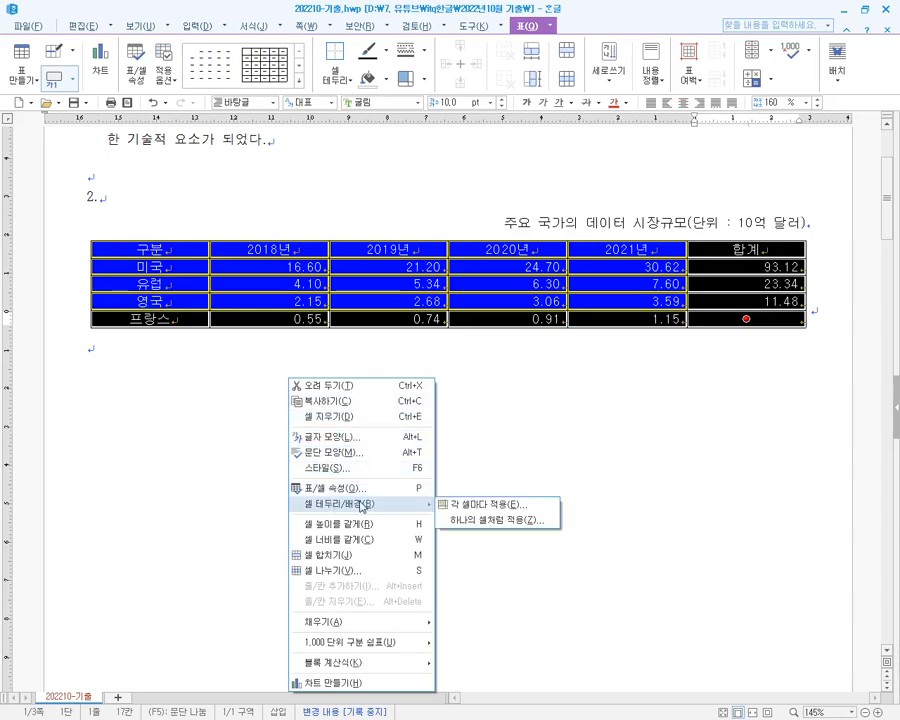
pyautogui.click(484, 508)
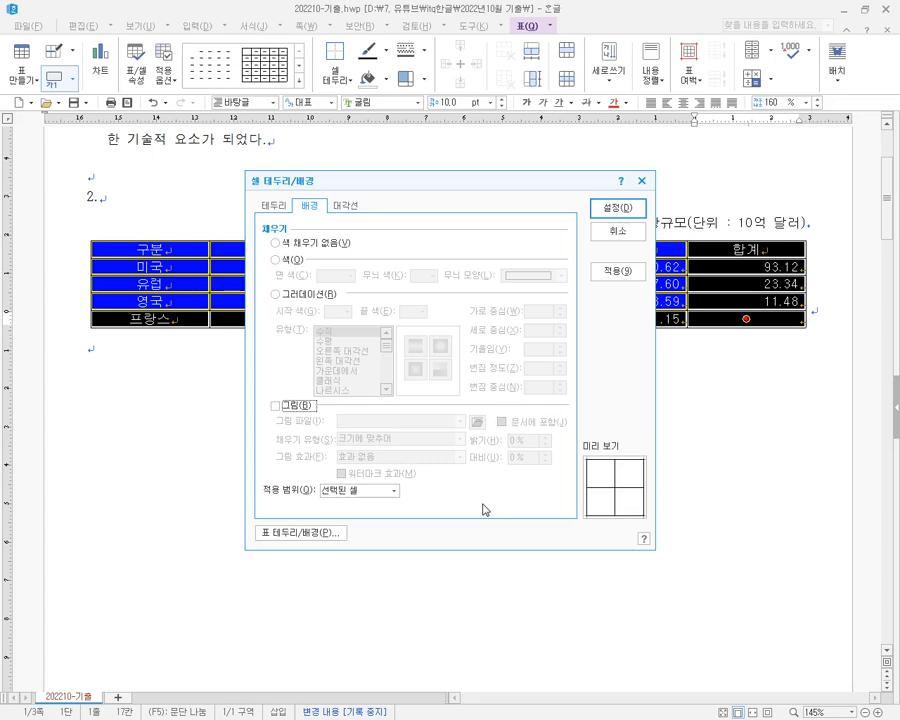
pyautogui.click(285, 207)
pyautogui.click(342, 206)
pyautogui.click(274, 206)
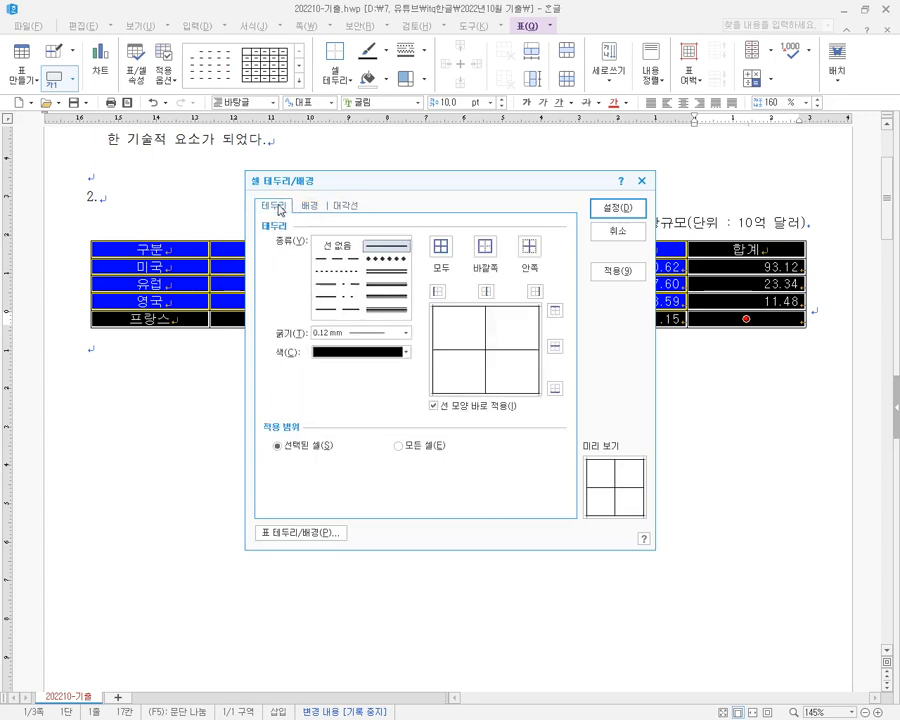
pyautogui.click(338, 207)
pyautogui.click(268, 206)
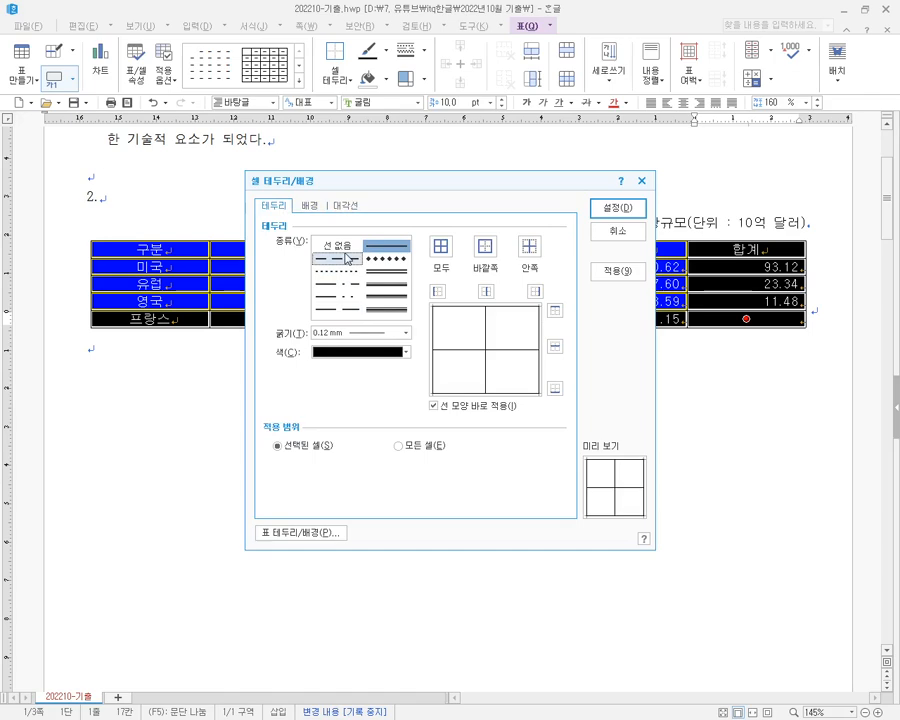
pyautogui.click(313, 205)
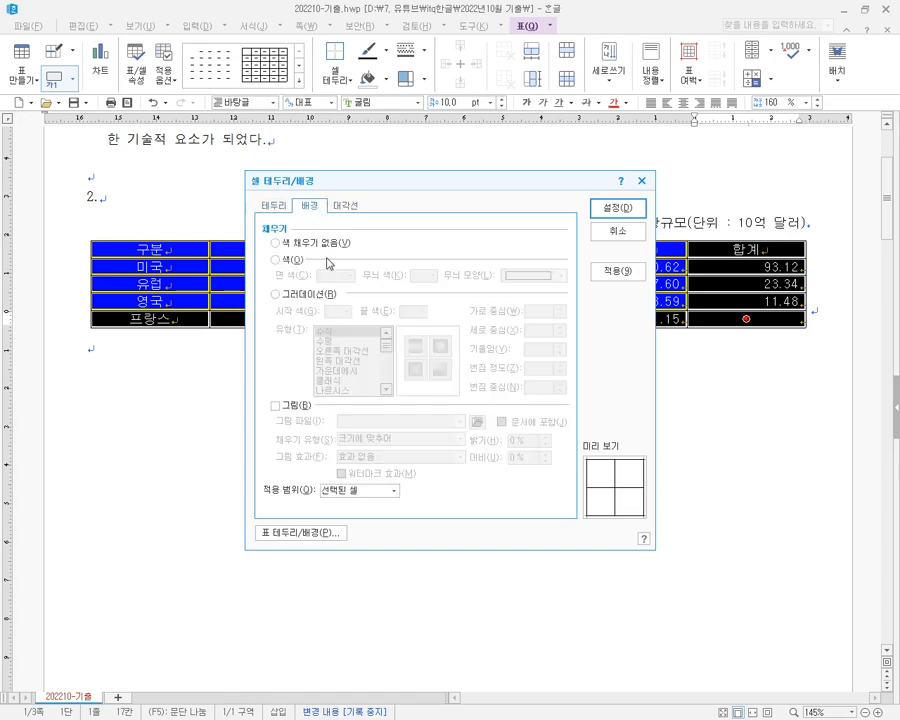
pyautogui.click(618, 231)
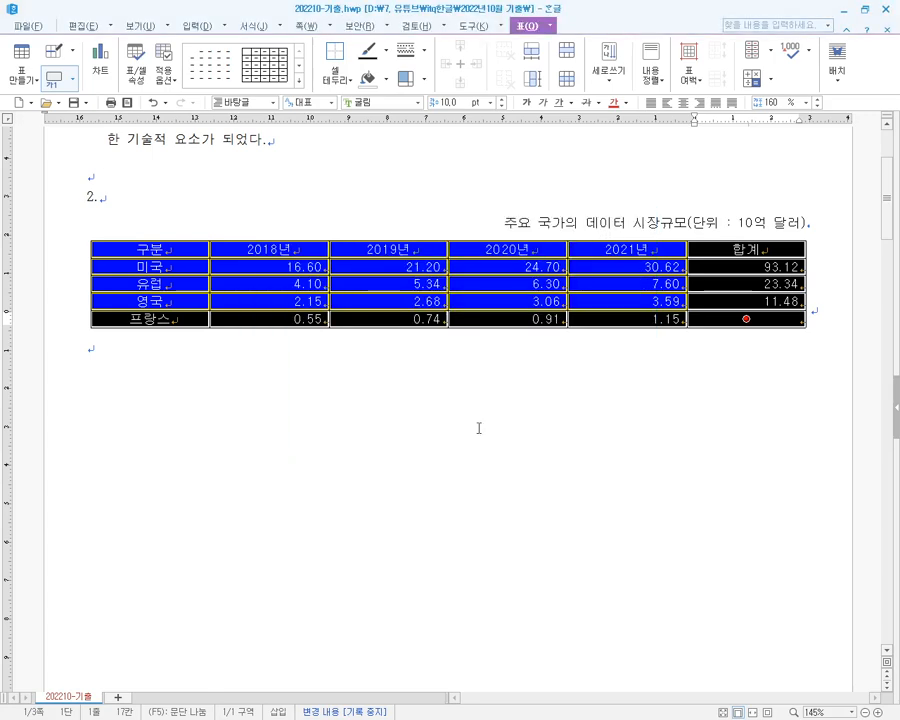
pyautogui.click(426, 444)
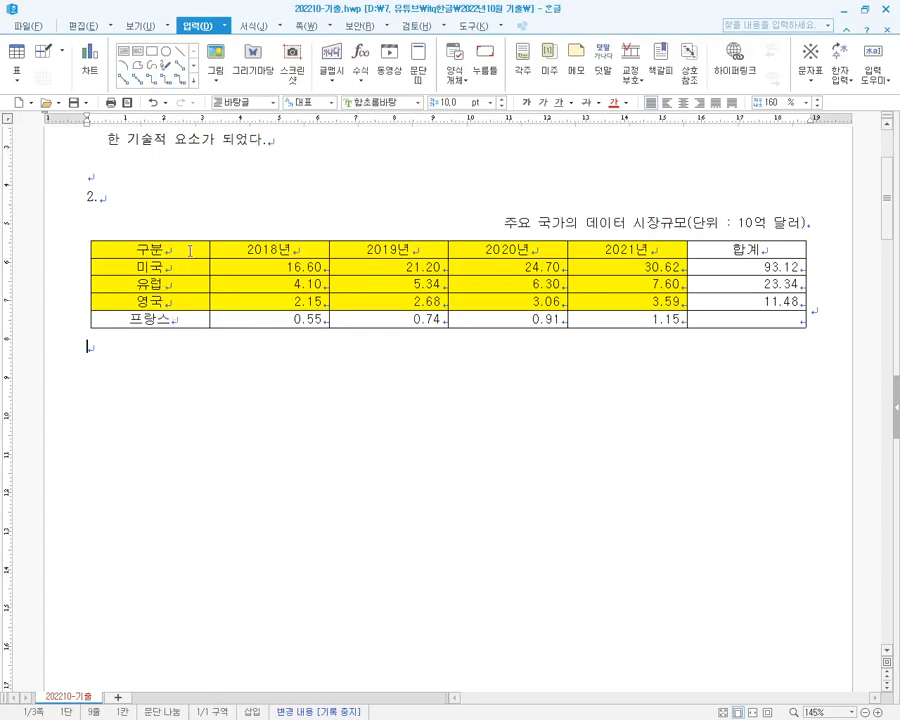
# - Apply an 이중 실선 border to the outer edges (바깥쪽) of the whole table under item 2
pyautogui.moveTo(190, 251); pyautogui.dragTo(746, 318)
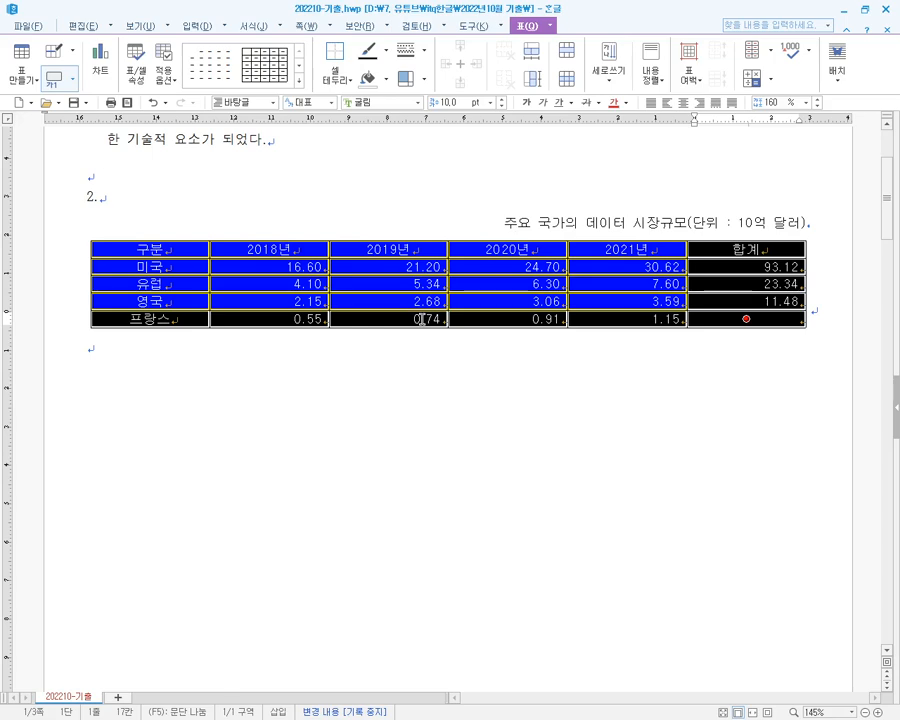
pyautogui.press('l')
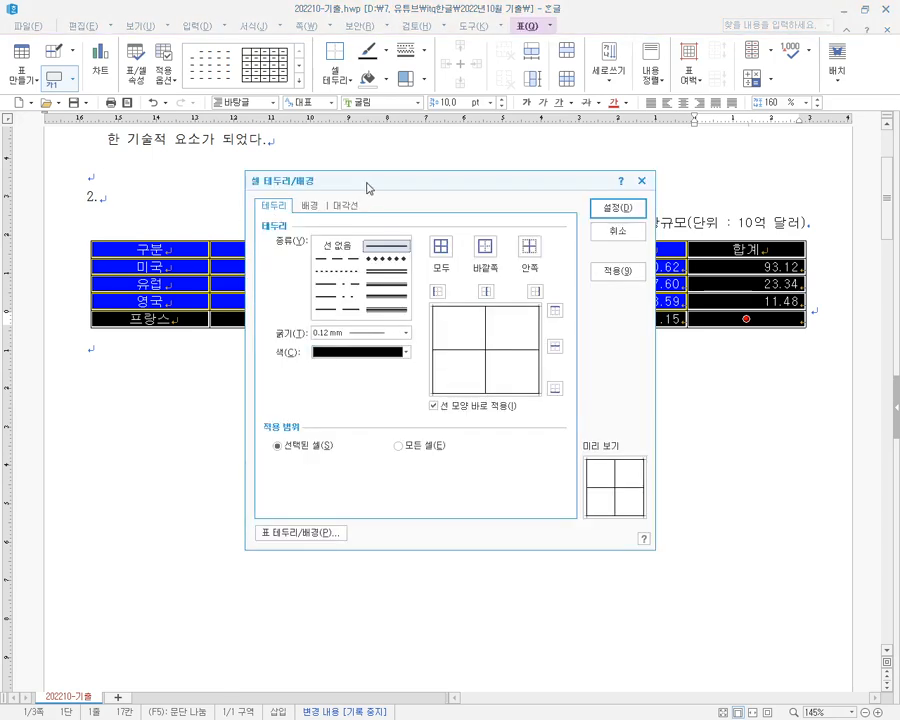
pyautogui.moveTo(366, 186); pyautogui.dragTo(355, 366)
pyautogui.click(386, 452)
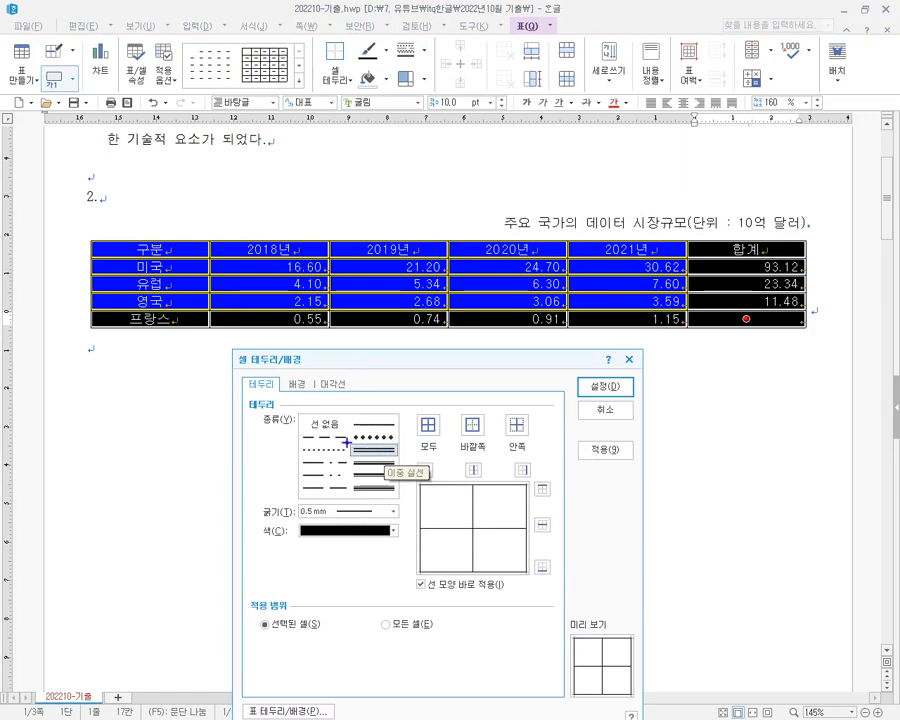
pyautogui.moveTo(346, 440); pyautogui.dragTo(404, 461)
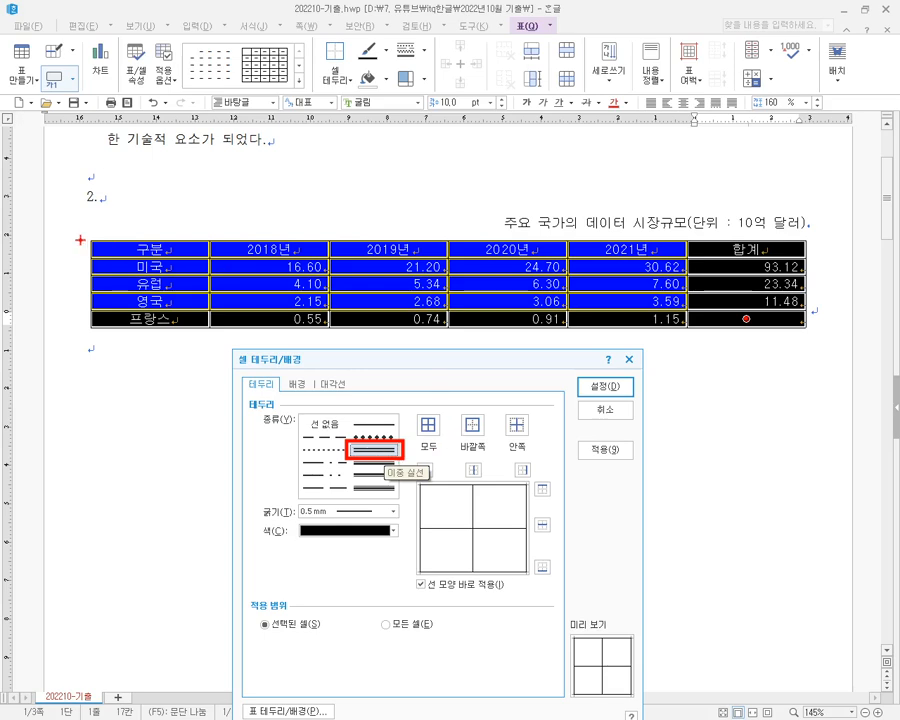
pyautogui.moveTo(88, 240)
pyautogui.mouseDown()
pyautogui.moveTo(593, 345)
pyautogui.moveTo(812, 331)
pyautogui.mouseUp()
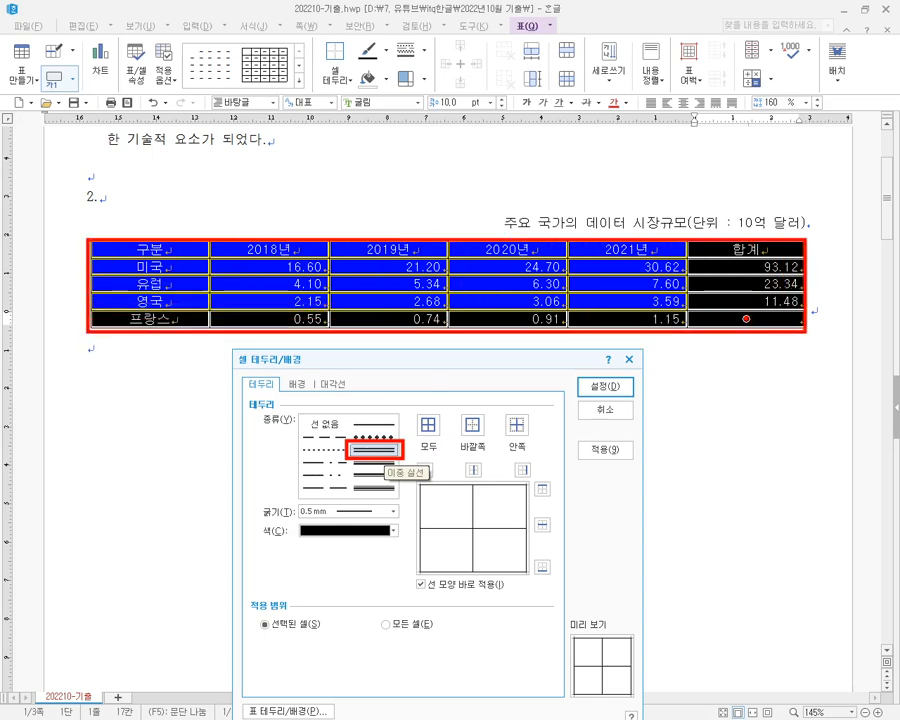
pyautogui.moveTo(475, 340)
pyautogui.mouseDown()
pyautogui.moveTo(475, 403)
pyautogui.moveTo(494, 447)
pyautogui.mouseUp()
pyautogui.moveTo(418, 481)
pyautogui.mouseDown()
pyautogui.moveTo(460, 526)
pyautogui.moveTo(535, 569)
pyautogui.mouseUp()
pyautogui.press('e')
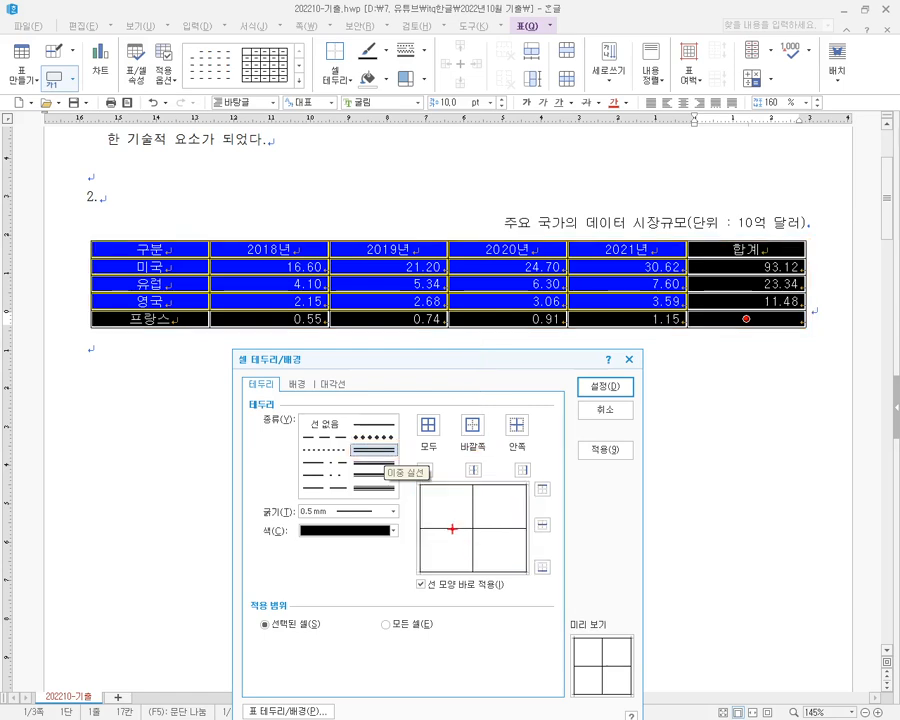
pyautogui.press('Escape')
pyautogui.click(474, 427)
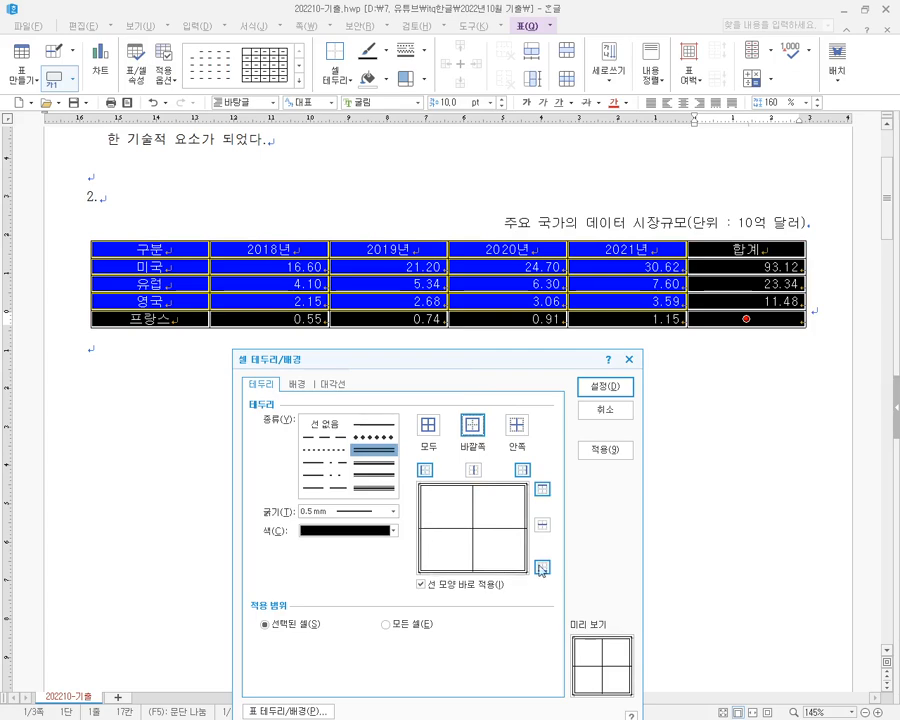
pyautogui.click(604, 387)
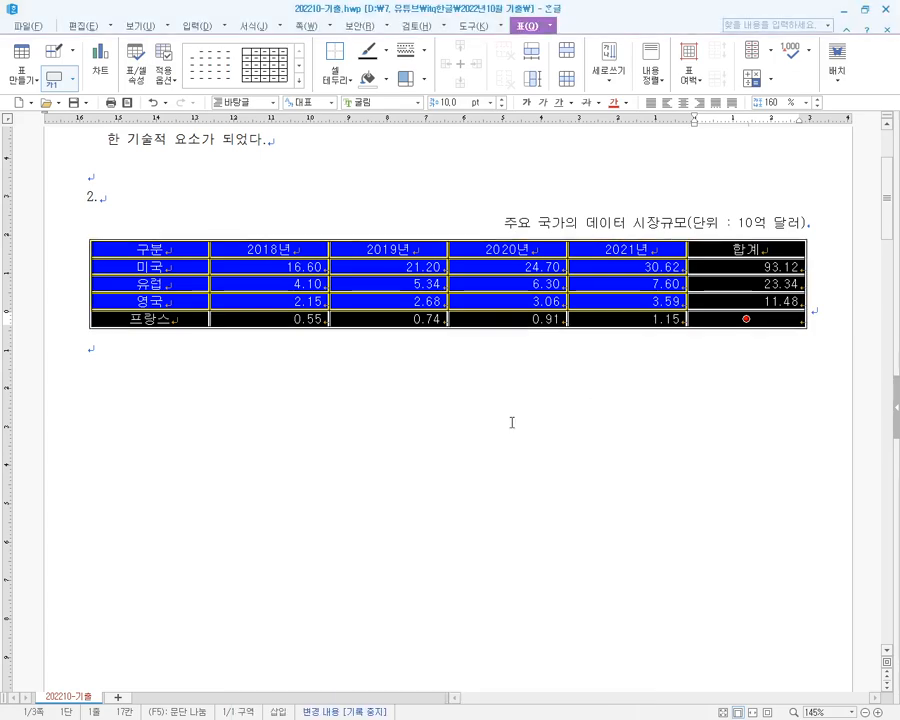
pyautogui.click(486, 428)
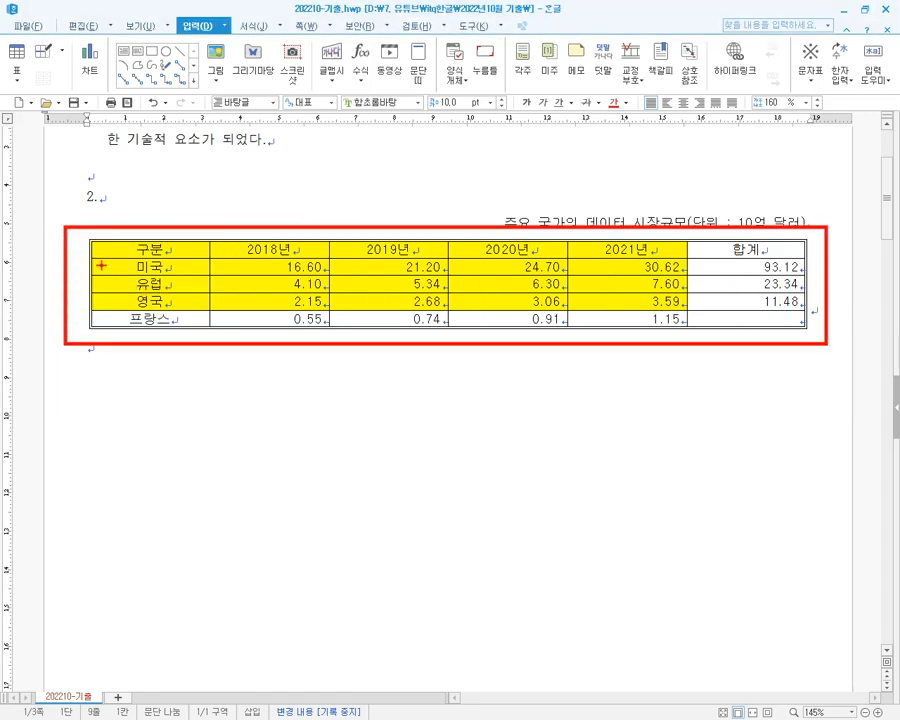
pyautogui.moveTo(100, 261); pyautogui.dragTo(780, 258)
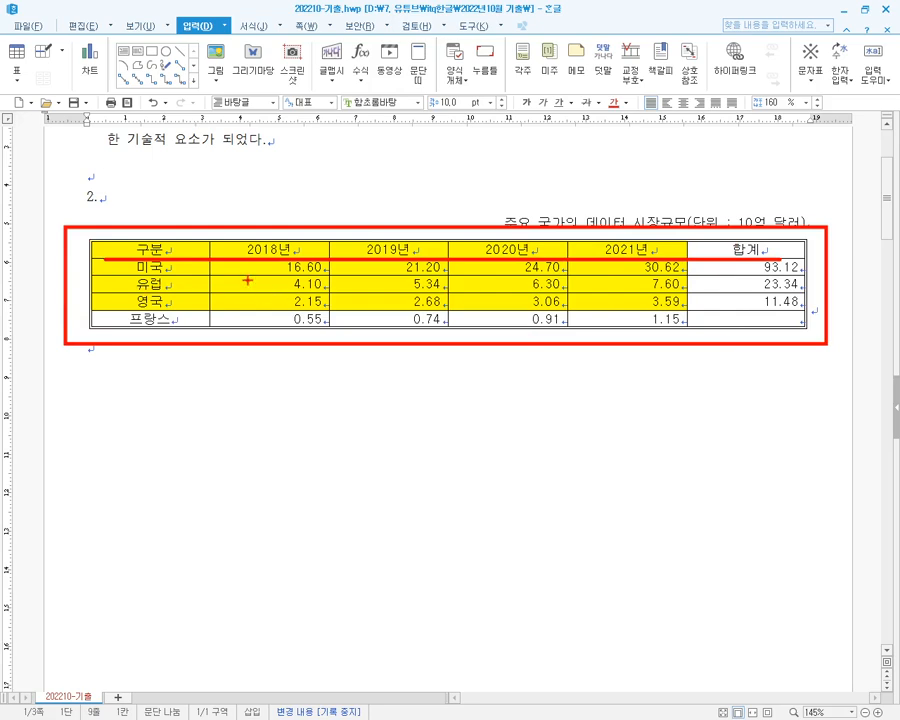
pyautogui.moveTo(212, 239); pyautogui.dragTo(208, 331)
pyautogui.moveTo(109, 259); pyautogui.dragTo(803, 258)
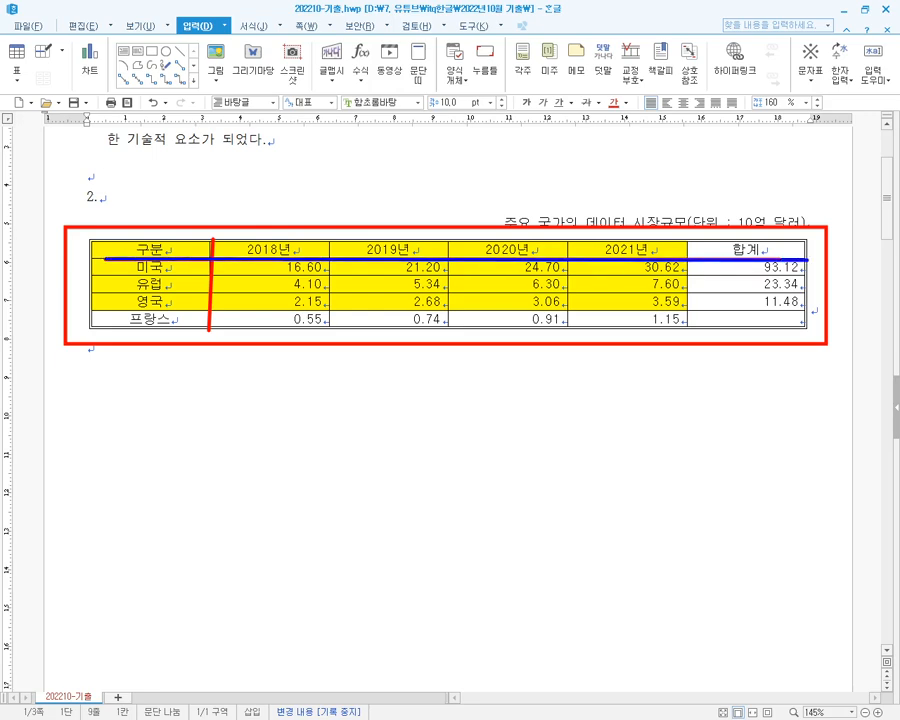
pyautogui.press('Escape')
pyautogui.moveTo(150, 249); pyautogui.dragTo(746, 249)
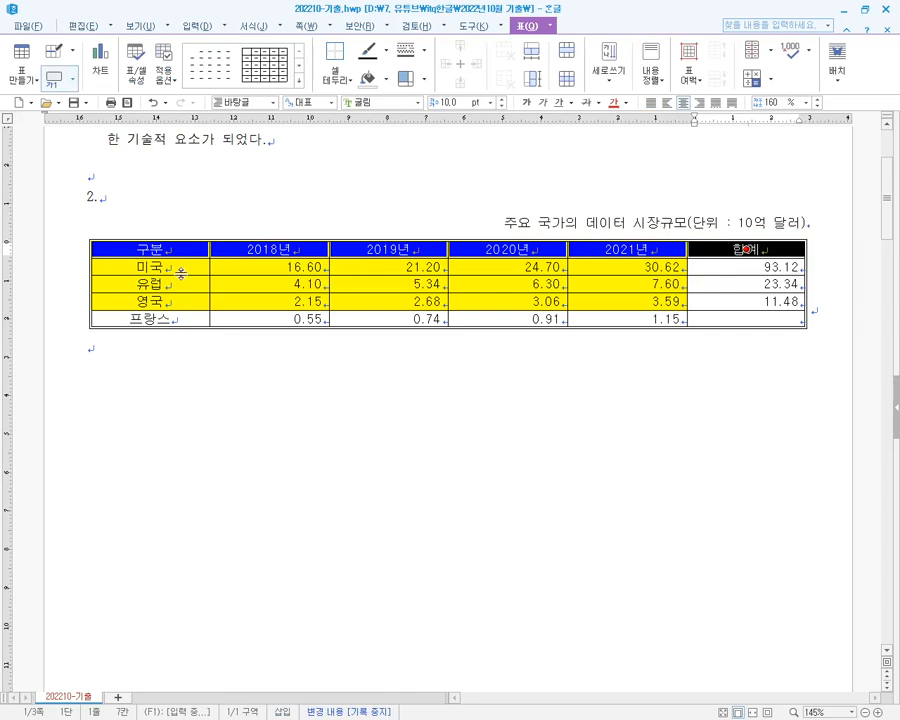
pyautogui.moveTo(185, 267); pyautogui.dragTo(775, 321)
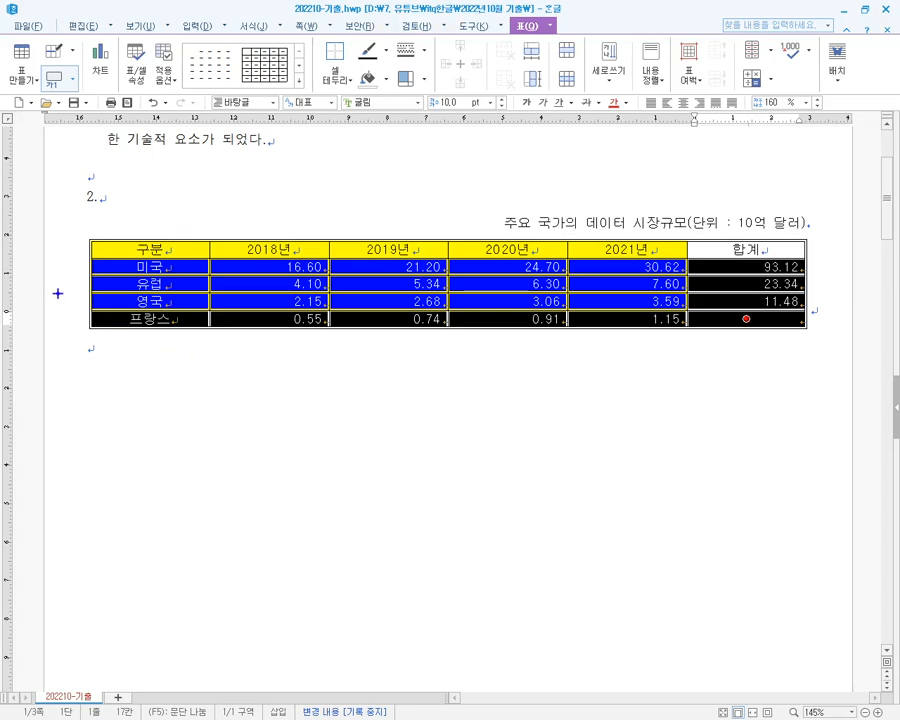
pyautogui.moveTo(38, 255); pyautogui.dragTo(102, 258)
pyautogui.press('Escape')
pyautogui.moveTo(89, 258)
pyautogui.mouseDown()
pyautogui.moveTo(250, 300)
pyautogui.moveTo(838, 323)
pyautogui.mouseUp()
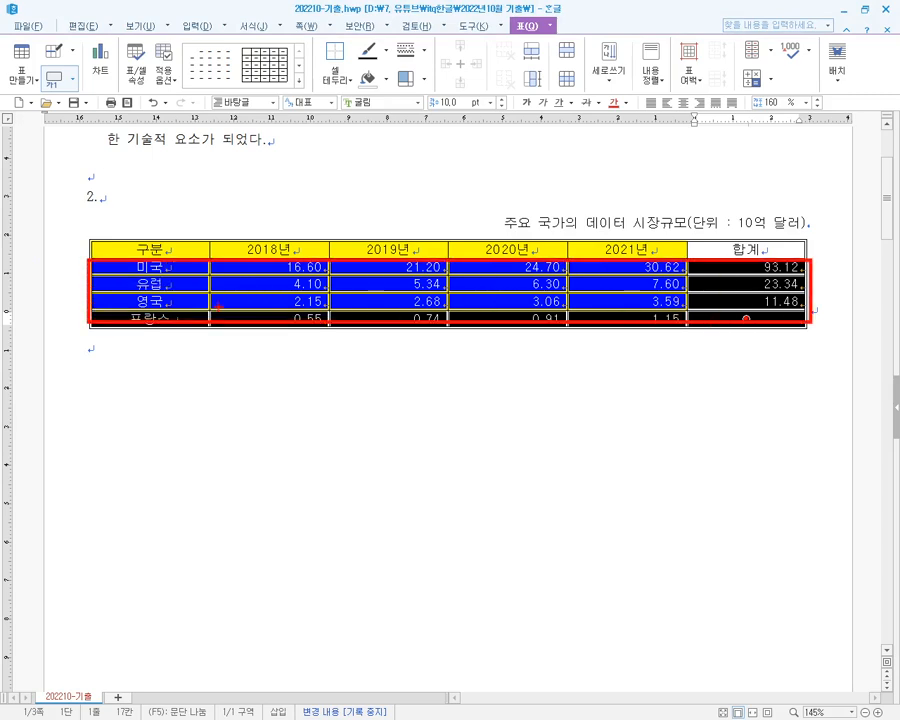
pyautogui.press('Escape')
pyautogui.click(190, 251)
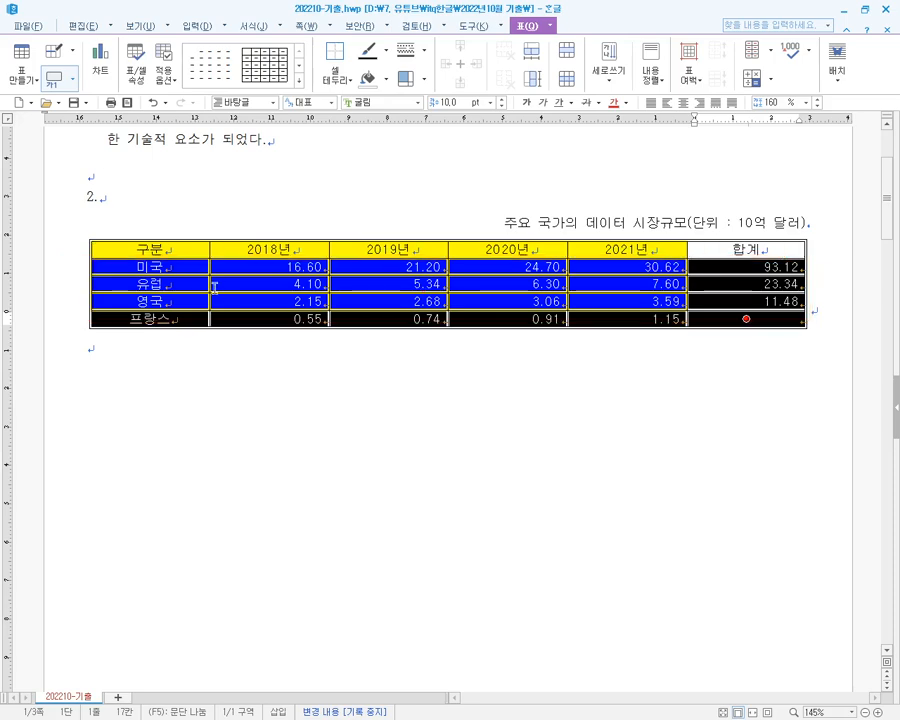
pyautogui.moveTo(190, 251); pyautogui.dragTo(746, 249)
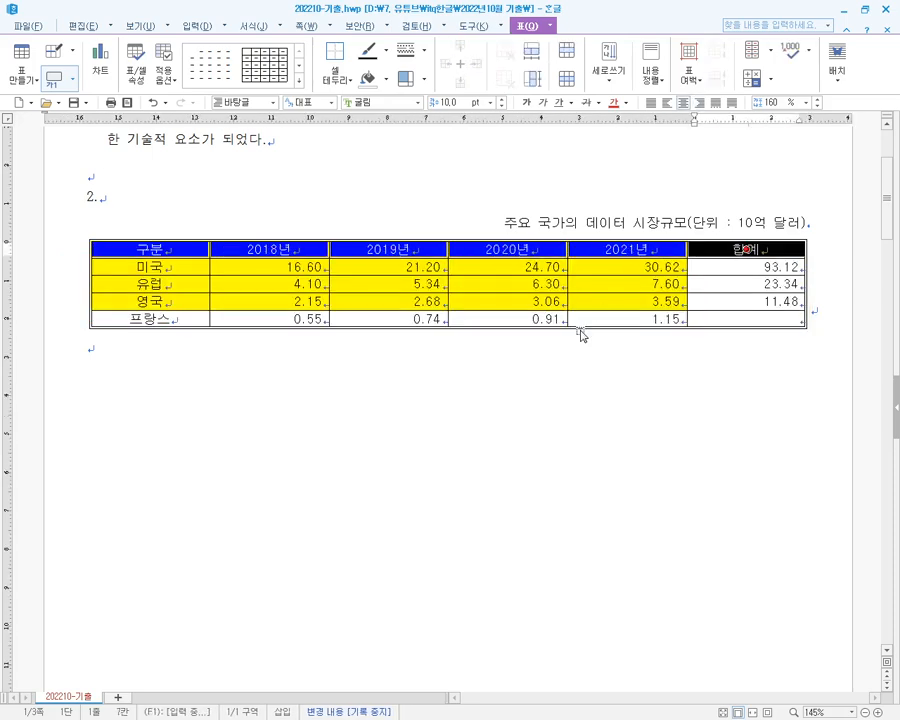
pyautogui.moveTo(80, 262); pyautogui.dragTo(850, 259)
pyautogui.press('Escape')
pyautogui.press('Escape')
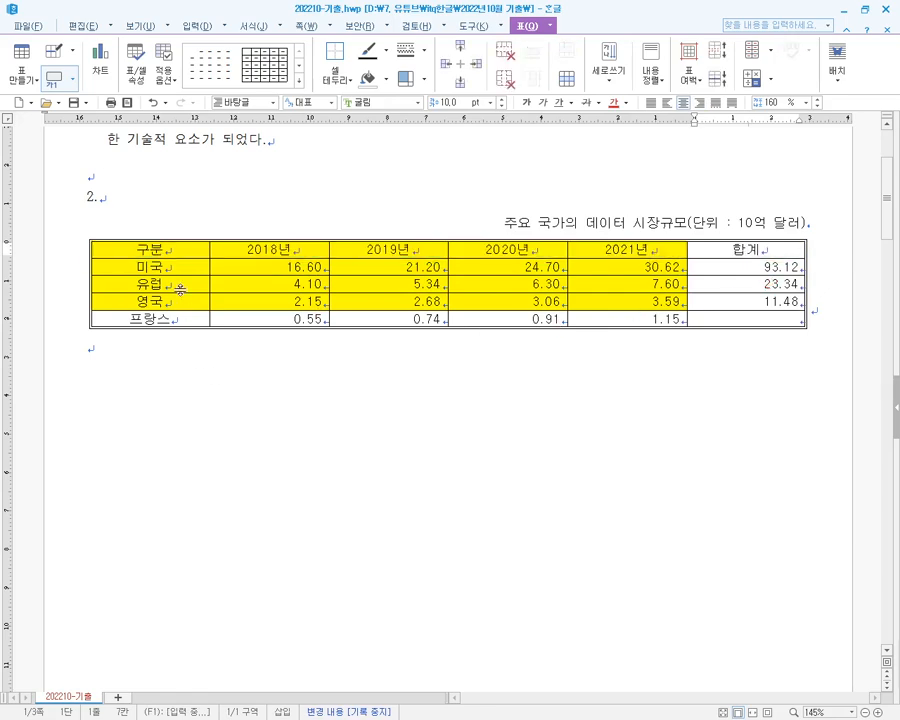
# - Apply an 이중 실선 border to the lower edge (아래) of the table's header row, from 구분 to 합계
pyautogui.moveTo(181, 250); pyautogui.dragTo(770, 248)
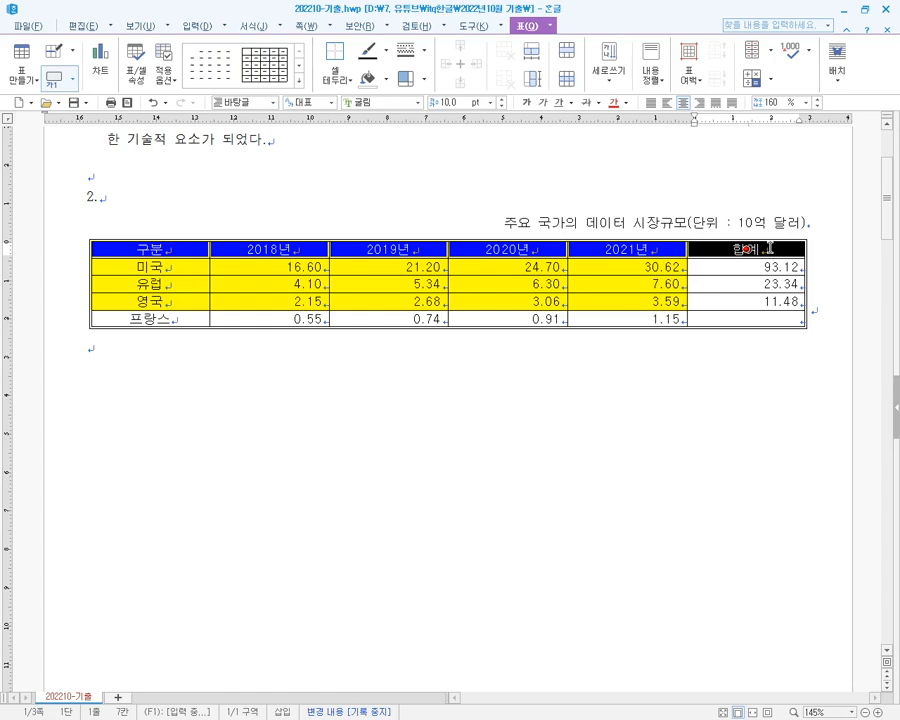
pyautogui.press('l')
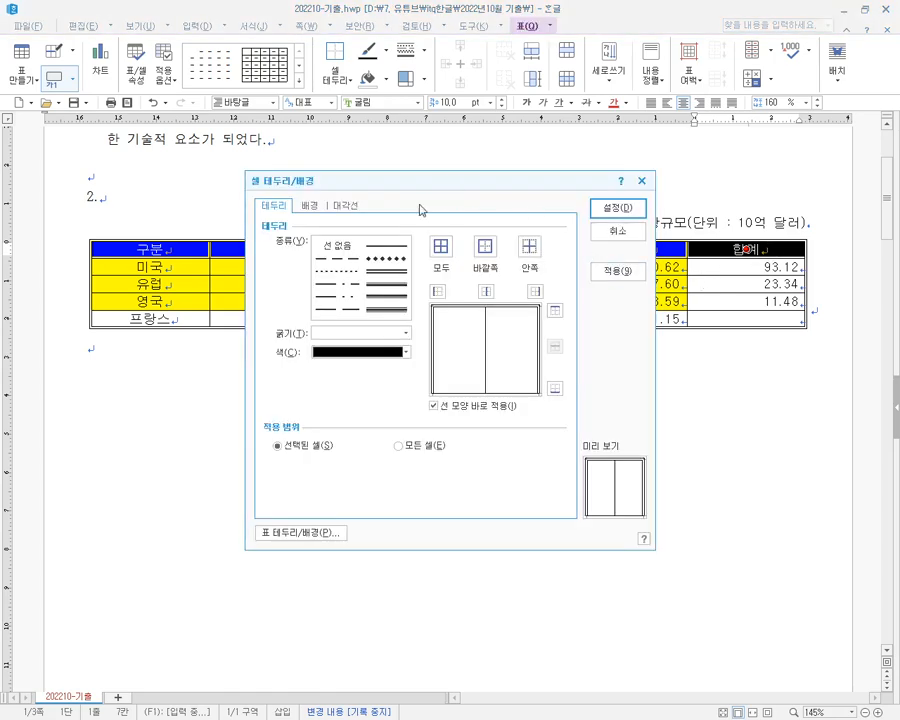
pyautogui.click(386, 275)
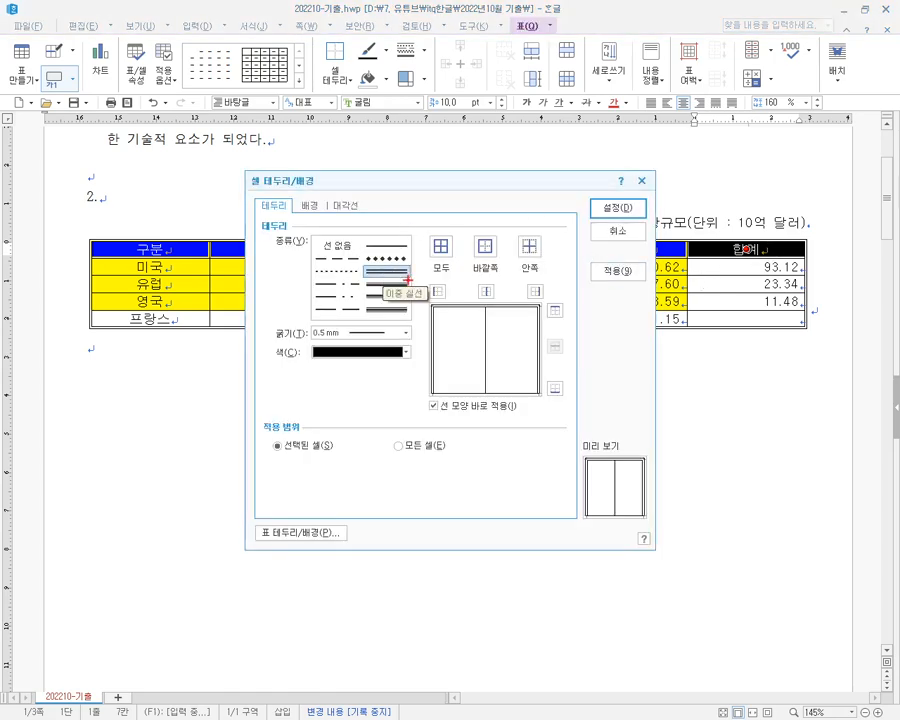
pyautogui.moveTo(420, 278); pyautogui.dragTo(456, 304)
pyautogui.moveTo(522, 280); pyautogui.dragTo(573, 323)
pyautogui.moveTo(546, 378); pyautogui.dragTo(593, 411)
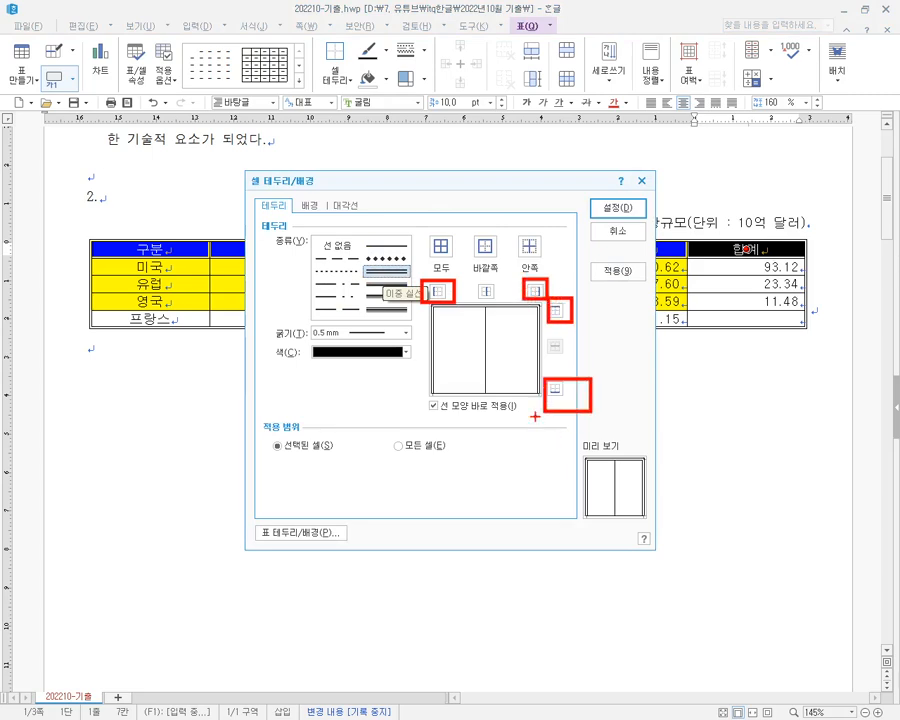
pyautogui.moveTo(464, 240)
pyautogui.mouseDown()
pyautogui.moveTo(505, 275)
pyautogui.moveTo(452, 289)
pyautogui.mouseUp()
pyautogui.moveTo(492, 250); pyautogui.dragTo(545, 283)
pyautogui.moveTo(480, 291)
pyautogui.mouseDown()
pyautogui.moveTo(505, 310)
pyautogui.moveTo(555, 383)
pyautogui.mouseUp()
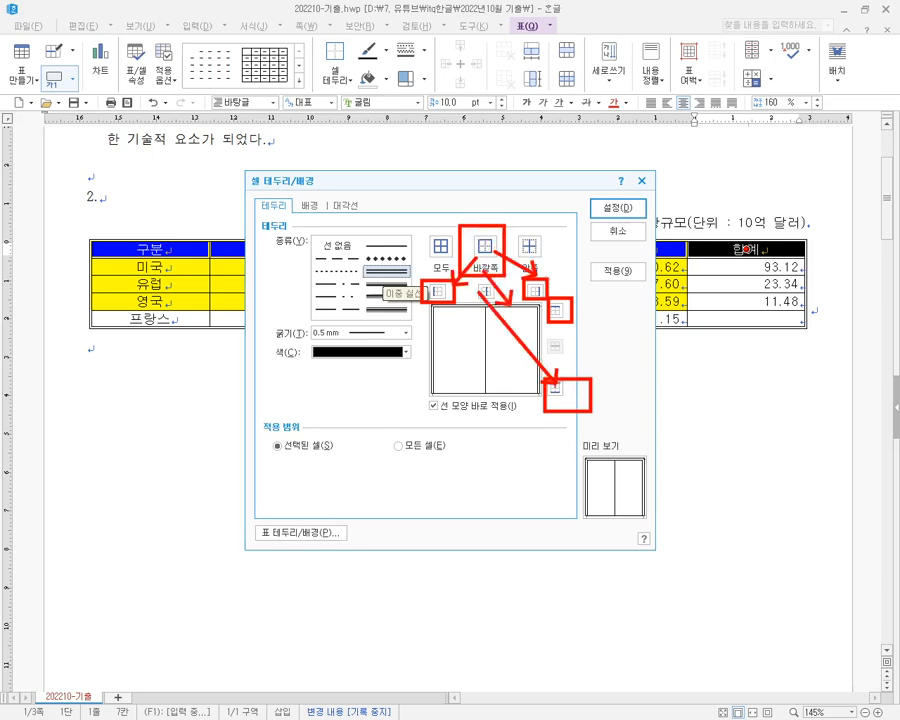
pyautogui.press('Escape')
pyautogui.hotkey('ctrl', '2')
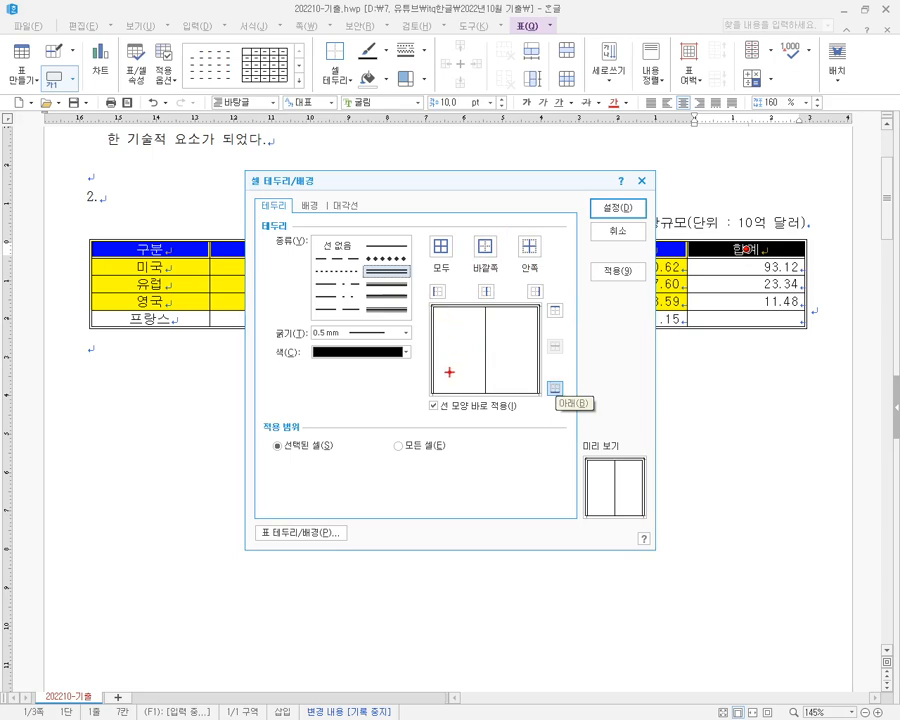
pyautogui.moveTo(447, 376)
pyautogui.mouseDown()
pyautogui.moveTo(458, 310)
pyautogui.moveTo(532, 312)
pyautogui.moveTo(537, 375)
pyautogui.mouseUp()
pyautogui.moveTo(440, 312)
pyautogui.mouseDown()
pyautogui.moveTo(447, 375)
pyautogui.moveTo(489, 398)
pyautogui.moveTo(543, 398)
pyautogui.mouseUp()
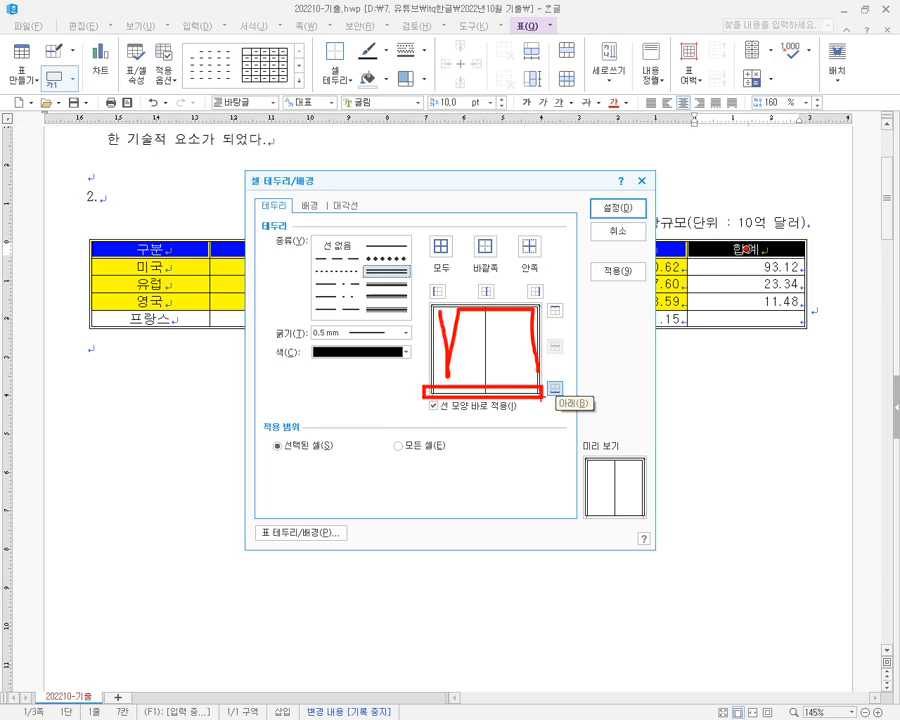
pyautogui.press('e')
pyautogui.moveTo(420, 383); pyautogui.dragTo(549, 405)
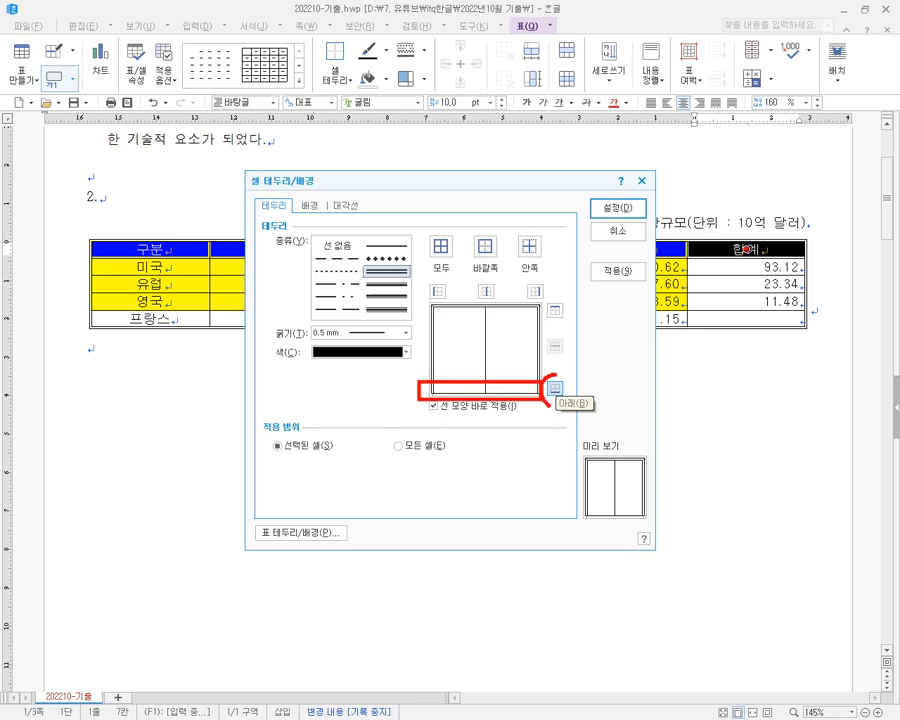
pyautogui.press('e')
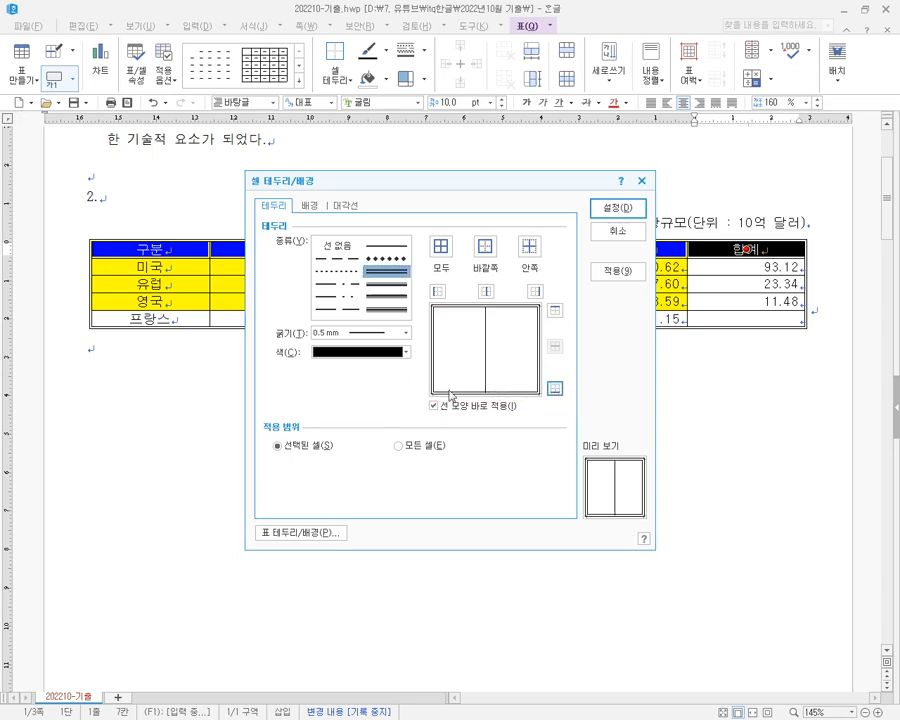
pyautogui.click(600, 208)
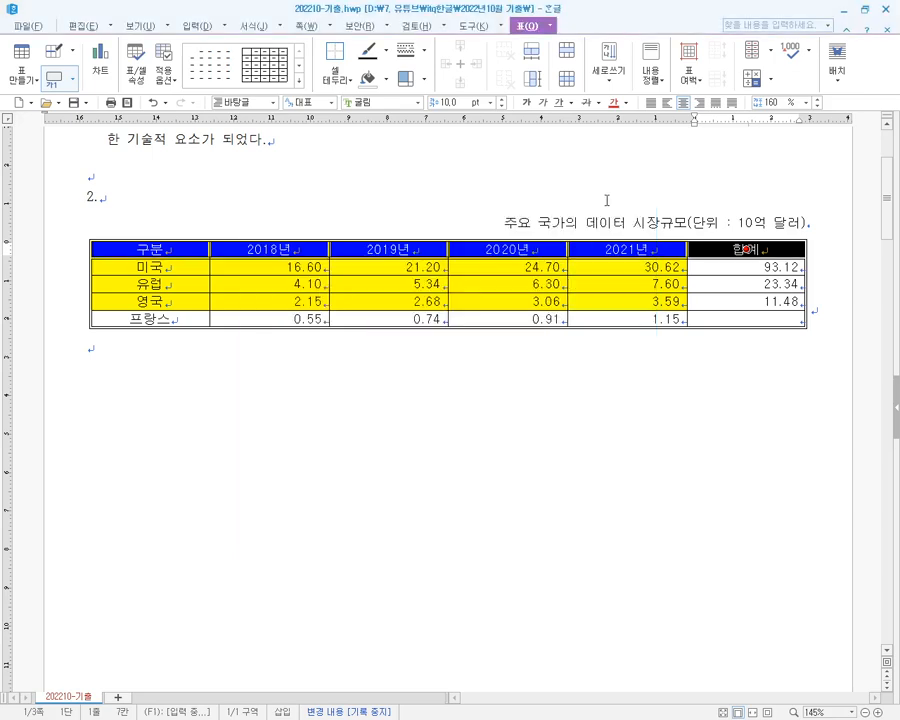
pyautogui.click(520, 411)
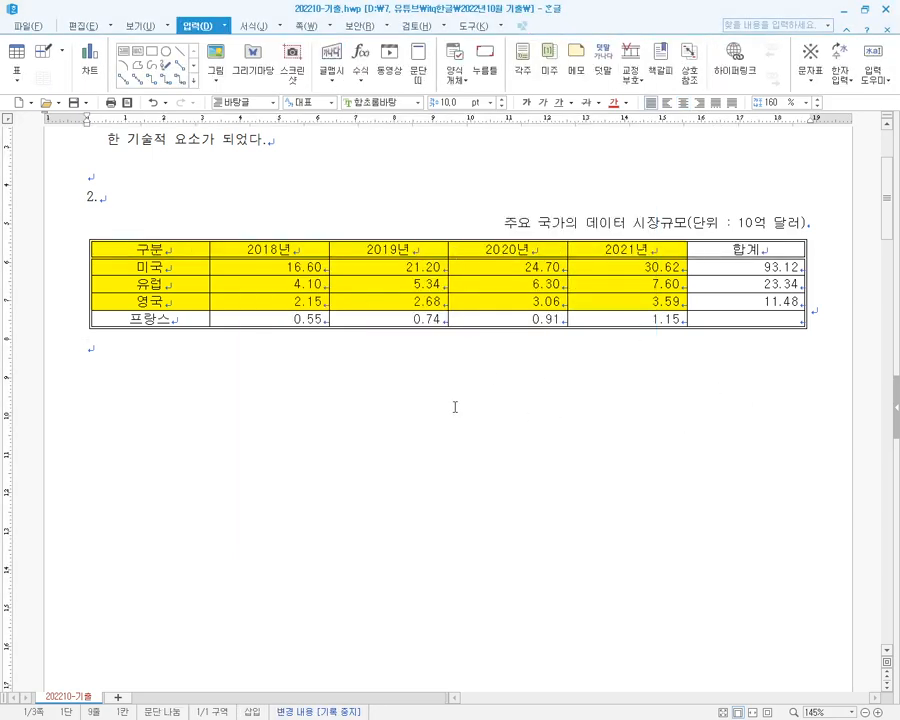
pyautogui.moveTo(212, 233); pyautogui.dragTo(211, 350)
pyautogui.press('Escape')
pyautogui.moveTo(187, 249); pyautogui.dragTo(173, 320)
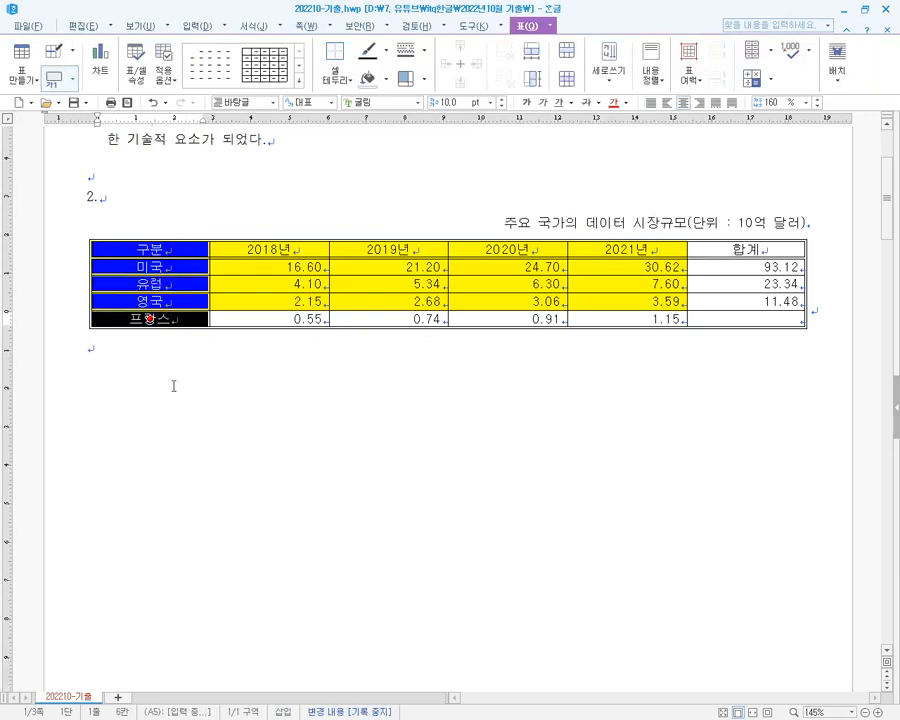
pyautogui.moveTo(268, 249); pyautogui.dragTo(279, 317)
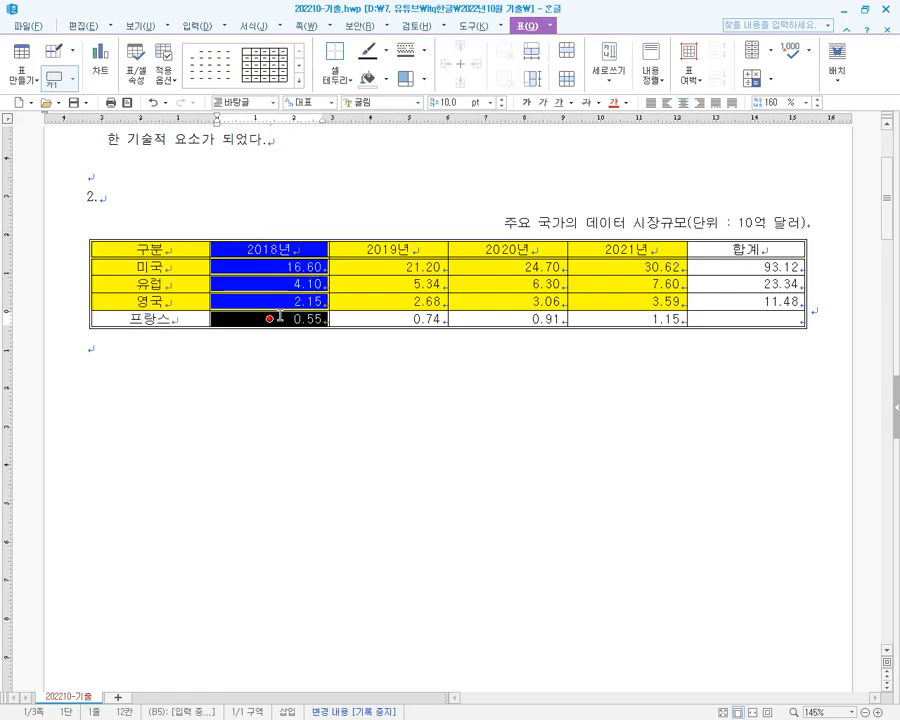
pyautogui.hotkey('ctrl', '2')
pyautogui.moveTo(210, 185); pyautogui.dragTo(188, 368)
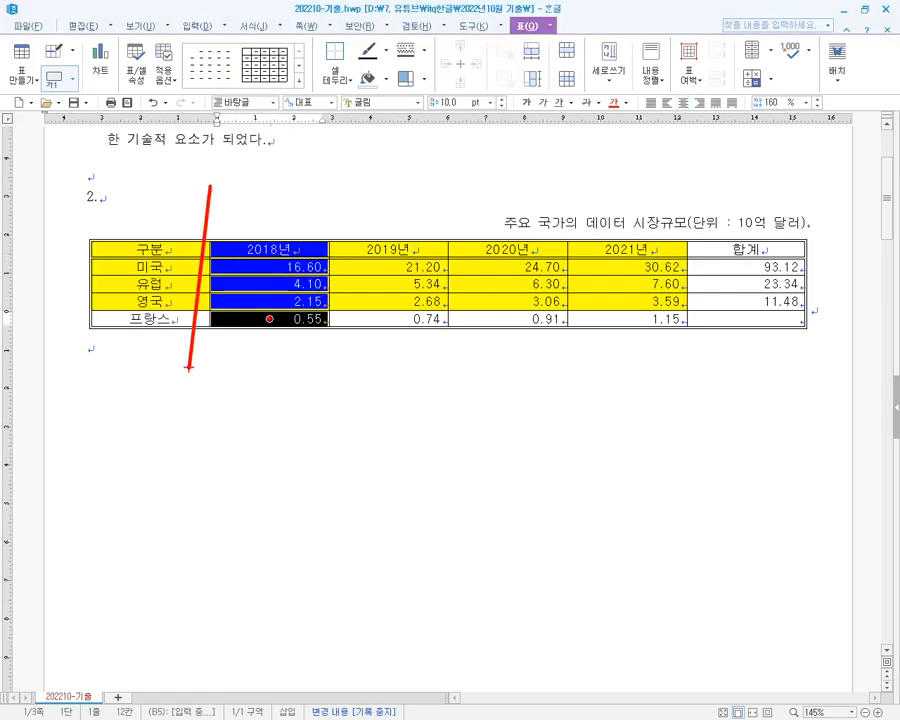
pyautogui.press('Escape')
# - Apply an 이중 실선 border to the right edge (오른쪽) of the table's first column, from 구분 to 프랑스
pyautogui.moveTo(150, 249); pyautogui.dragTo(149, 319)
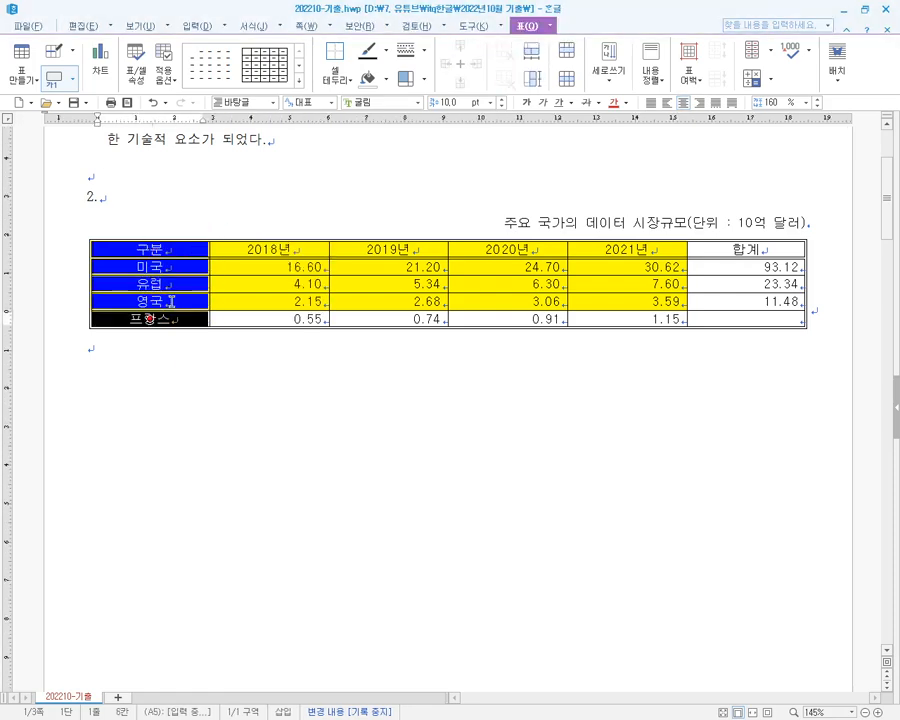
pyautogui.moveTo(204, 207); pyautogui.dragTo(206, 344)
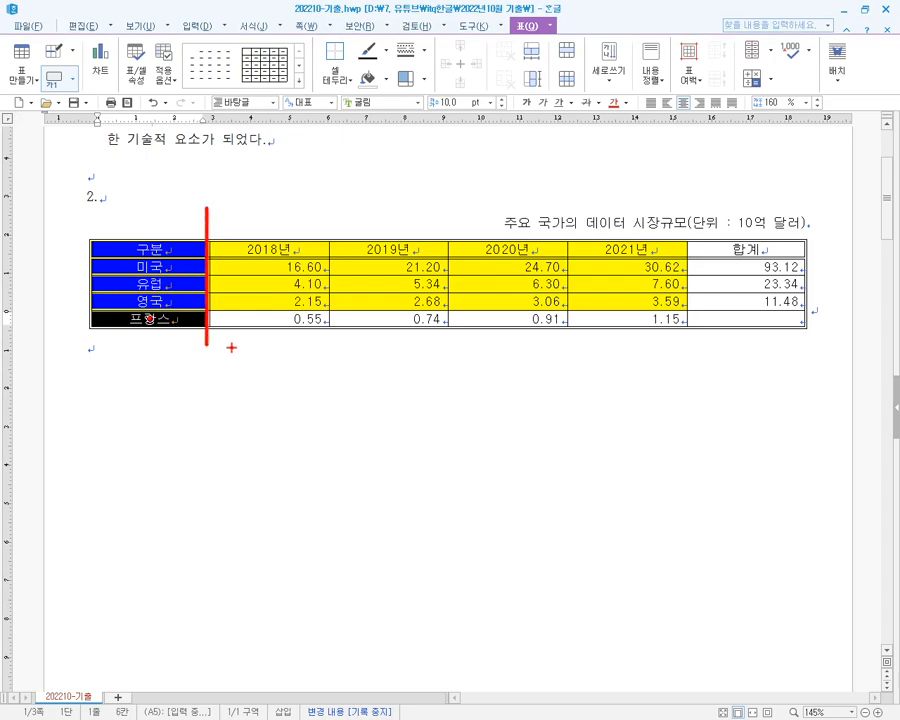
pyautogui.press('Escape')
pyautogui.press('l')
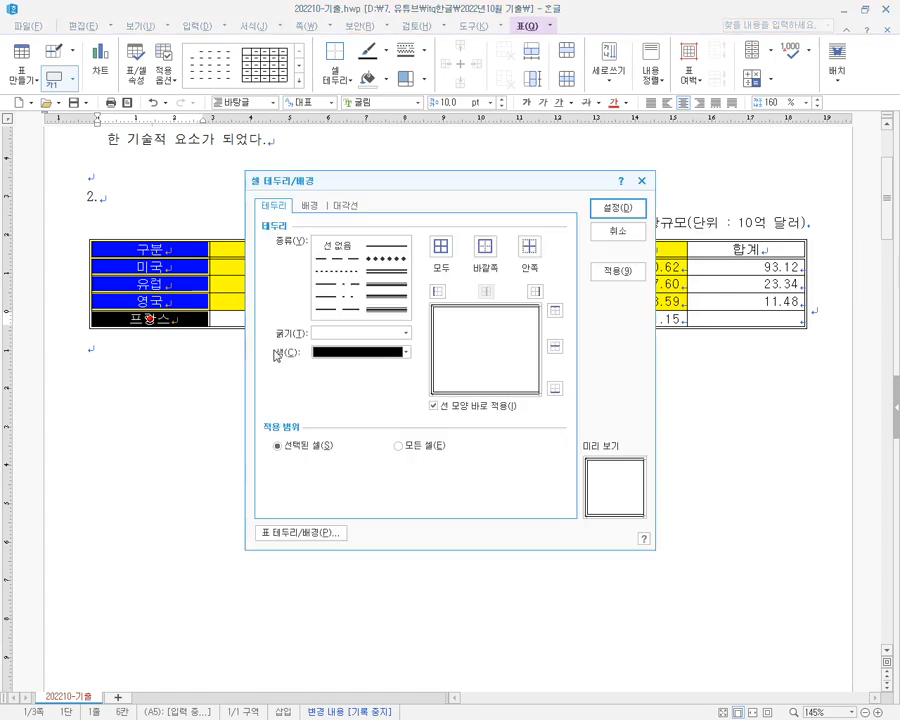
pyautogui.click(378, 272)
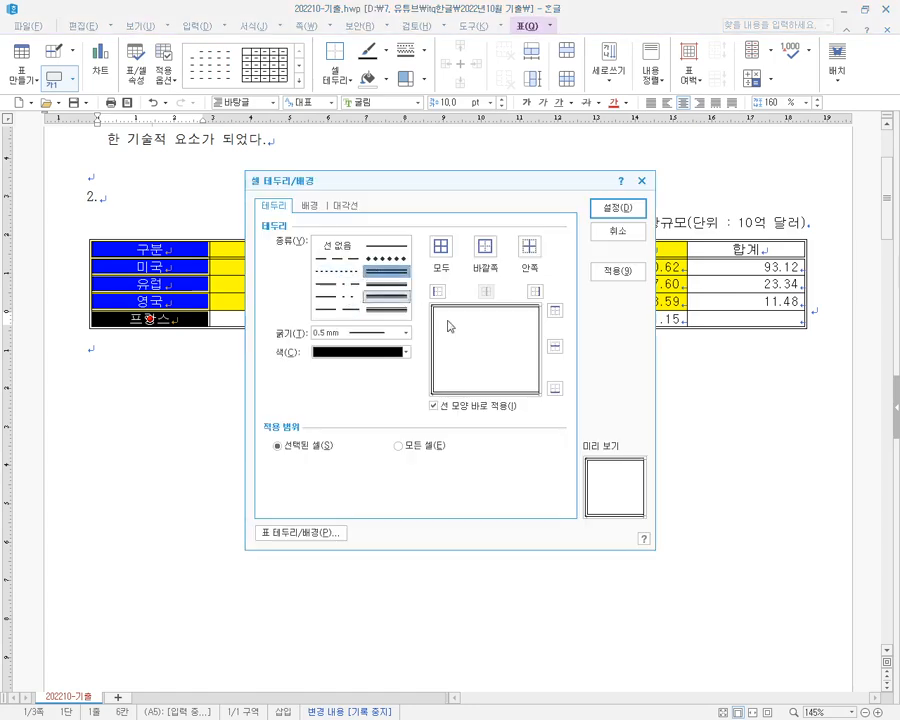
pyautogui.click(535, 291)
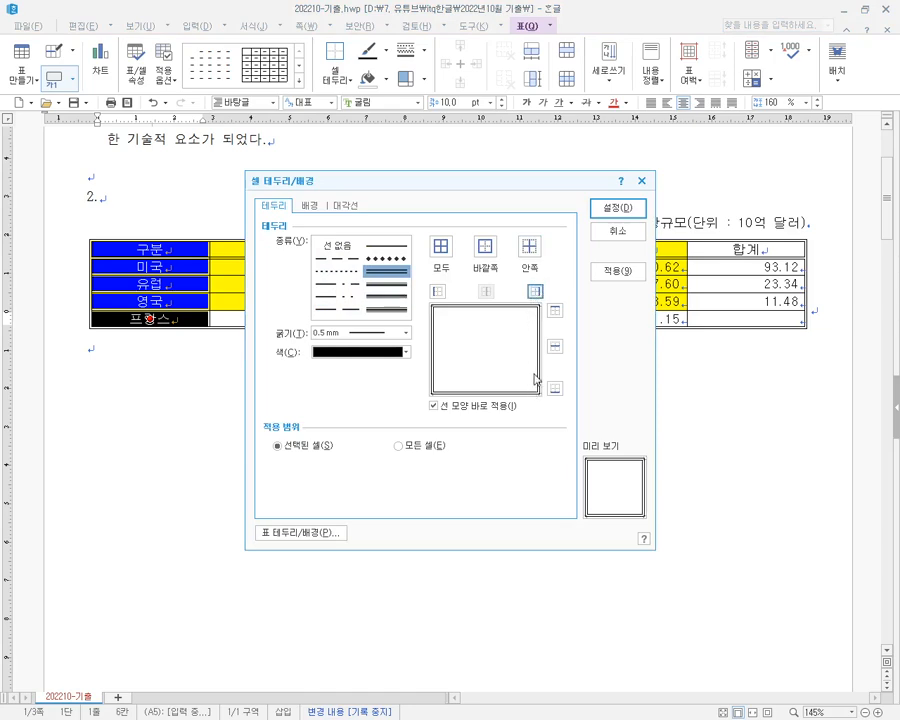
pyautogui.click(618, 208)
pyautogui.click(348, 430)
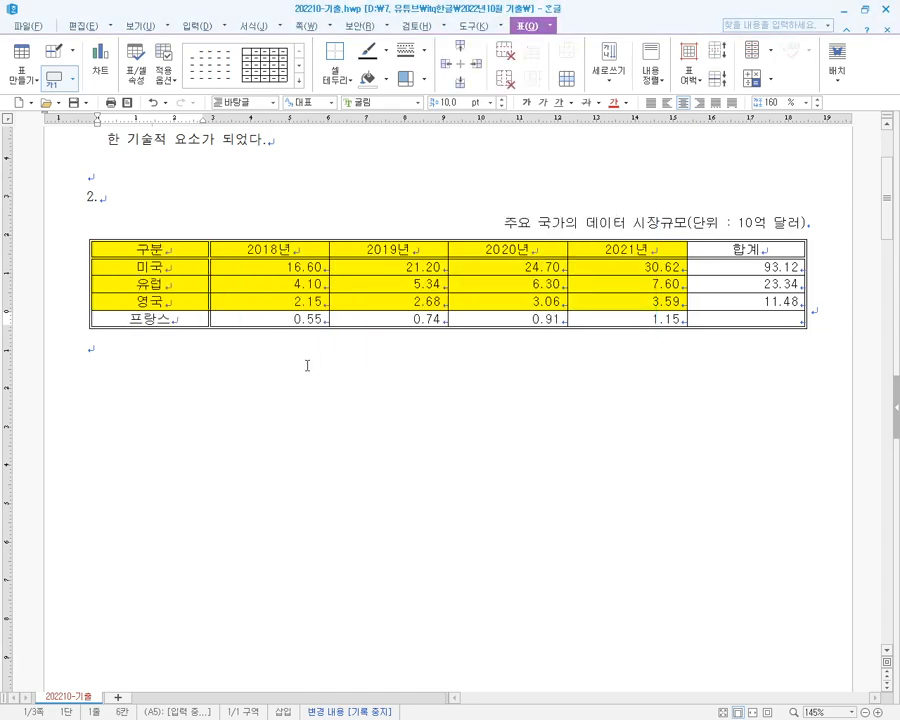
# - Check the output form in GW11-12A.pdf, and choose single \ and / 대각선 lines for the empty 합계 cell in the 프랑스 row
pyautogui.hotkey('alt', 'Tab')
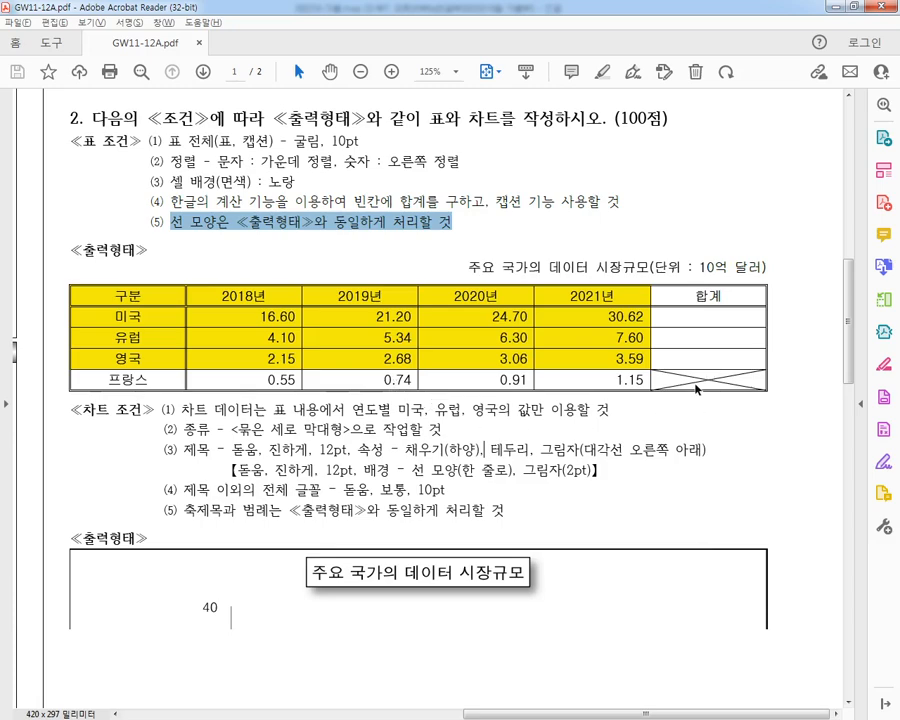
pyautogui.hotkey('alt', 'Tab')
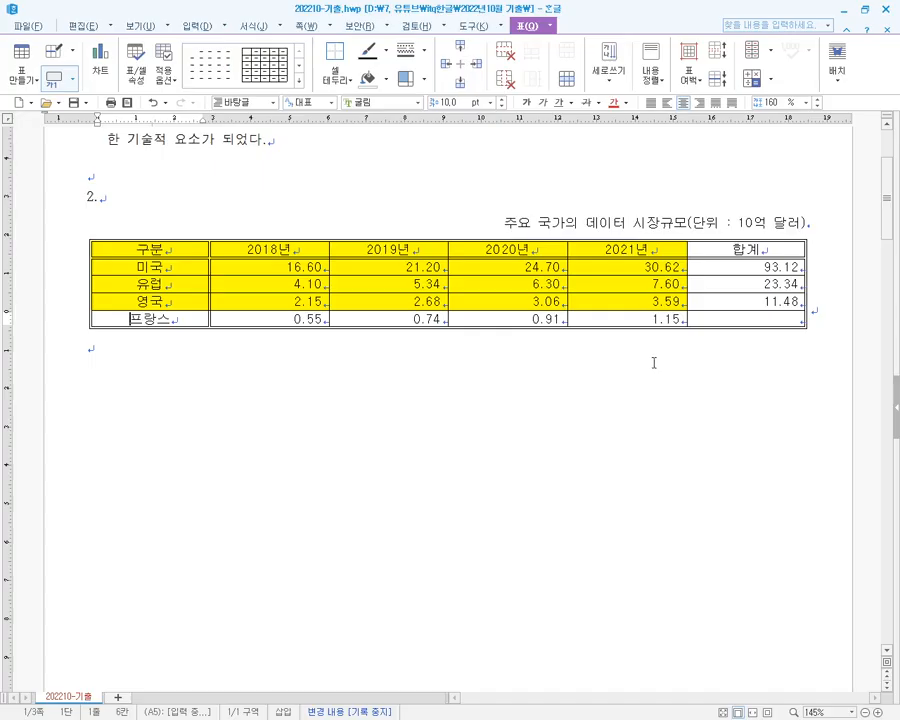
pyautogui.click(737, 321)
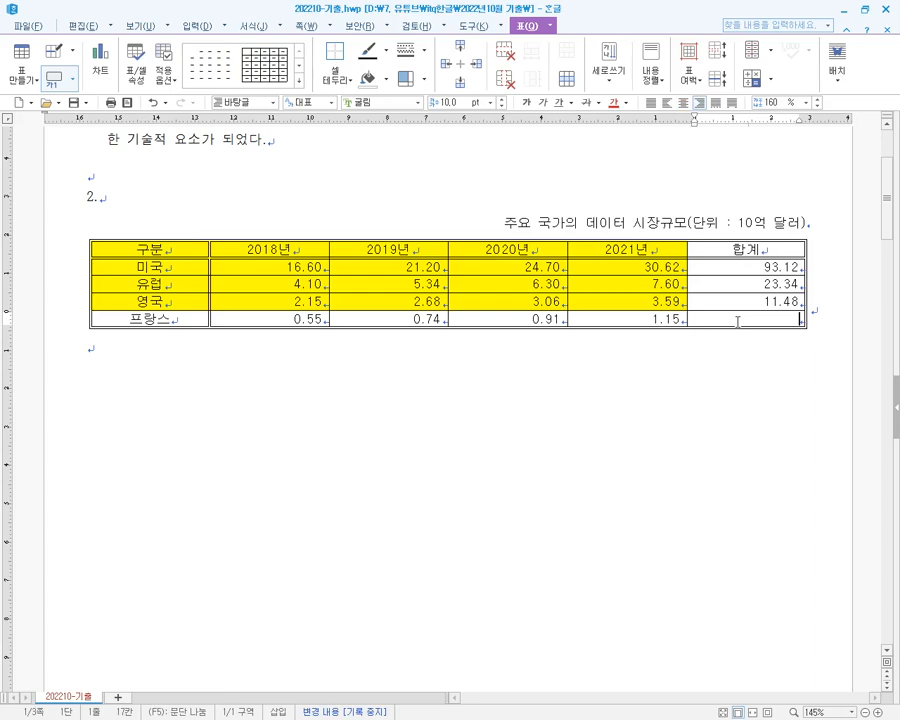
pyautogui.press('F5')
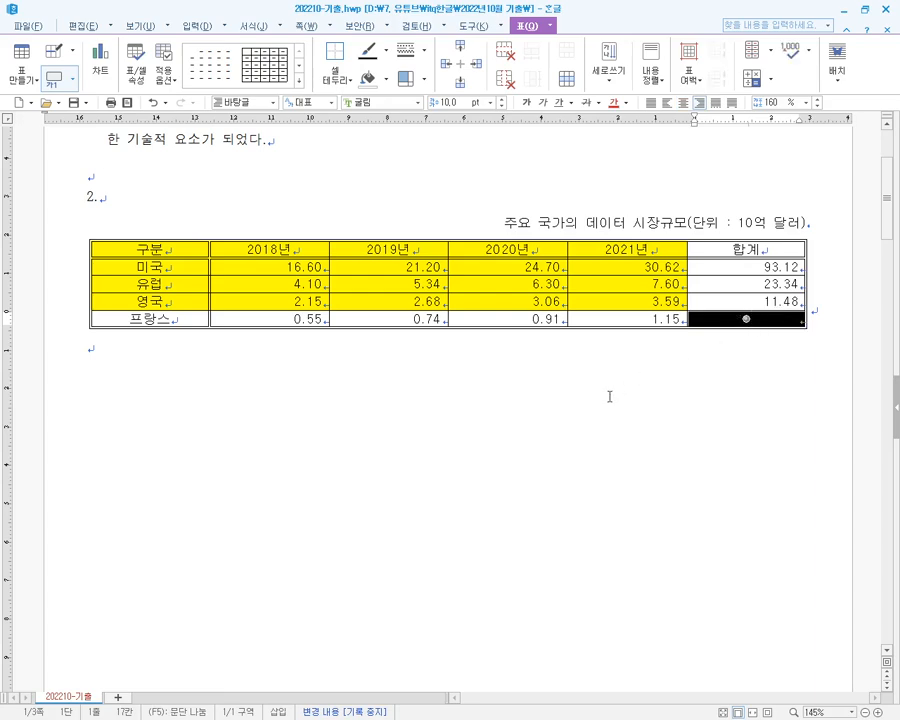
pyautogui.press('l')
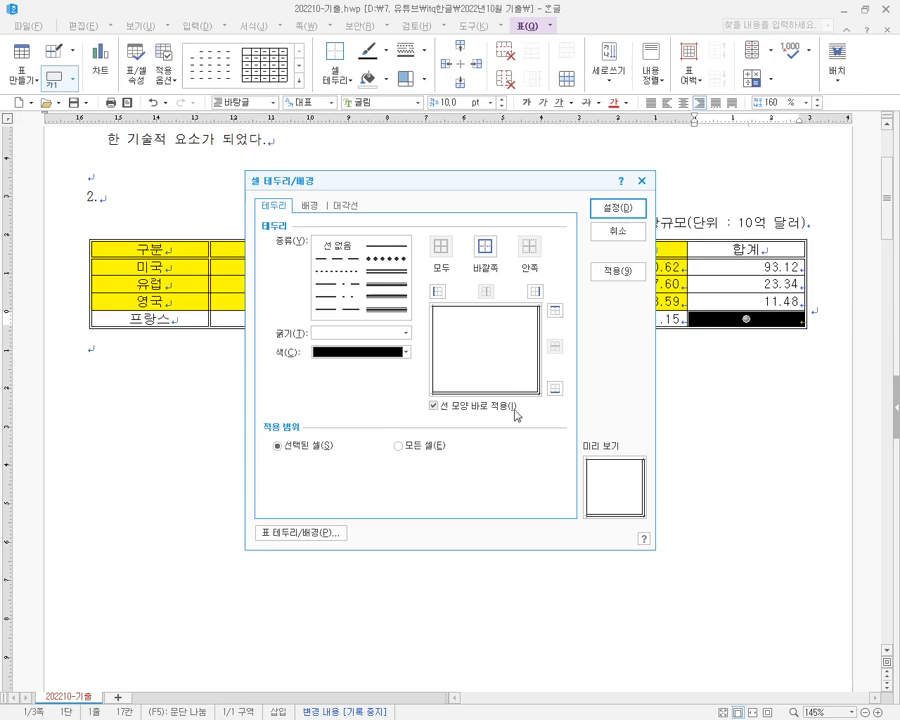
pyautogui.click(355, 205)
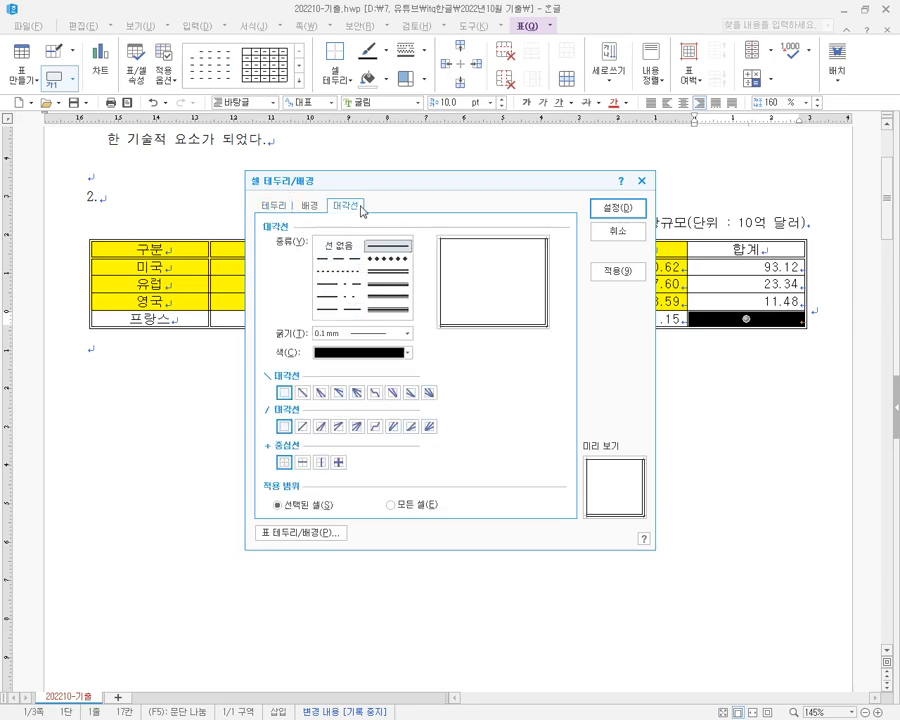
pyautogui.click(310, 207)
pyautogui.click(272, 206)
pyautogui.click(310, 206)
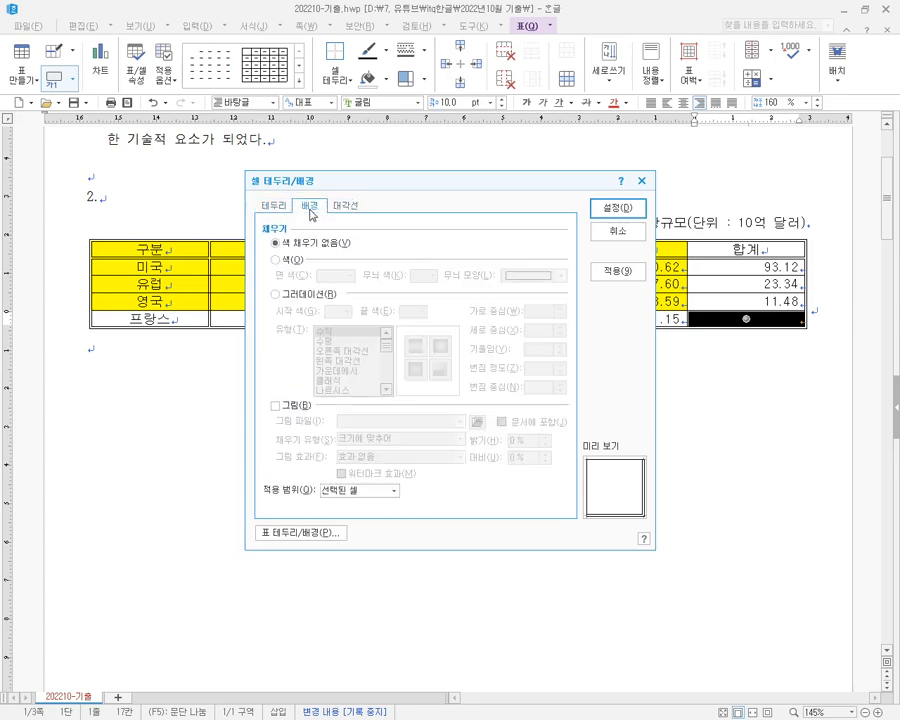
pyautogui.click(348, 206)
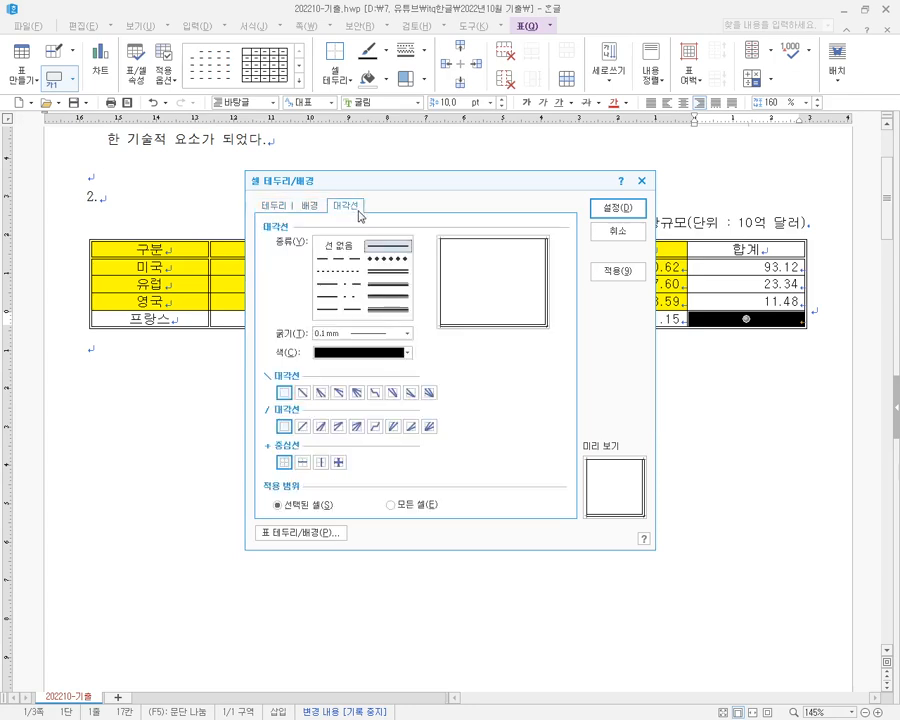
pyautogui.click(301, 393)
pyautogui.click(303, 428)
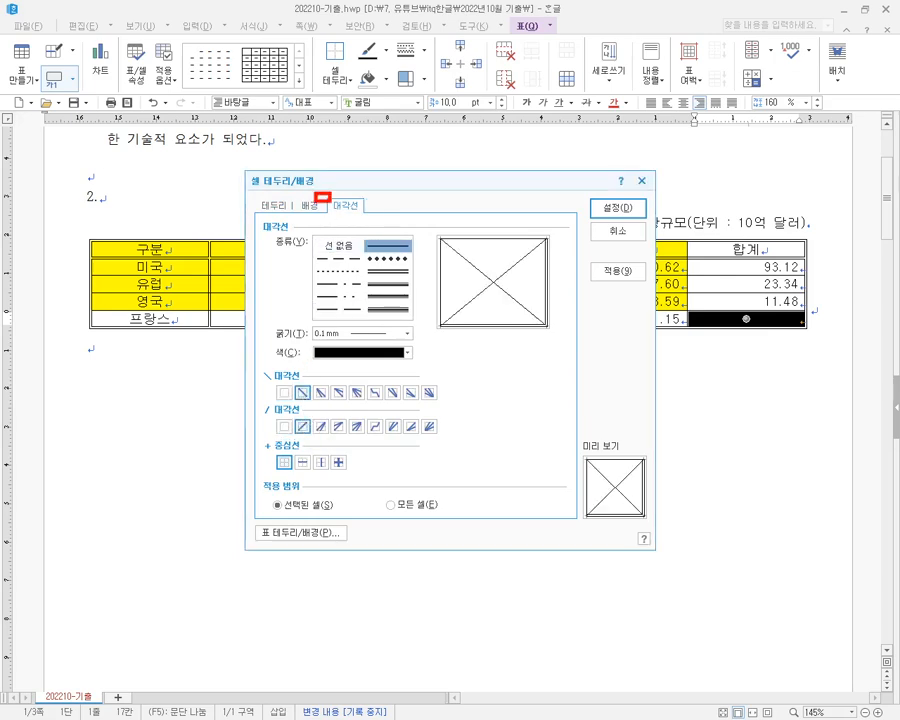
pyautogui.moveTo(316, 195); pyautogui.dragTo(362, 219)
pyautogui.moveTo(290, 373)
pyautogui.mouseDown()
pyautogui.moveTo(316, 406)
pyautogui.moveTo(309, 433)
pyautogui.moveTo(319, 446)
pyautogui.mouseUp()
pyautogui.moveTo(319, 433); pyautogui.dragTo(475, 343)
pyautogui.moveTo(328, 389); pyautogui.dragTo(475, 335)
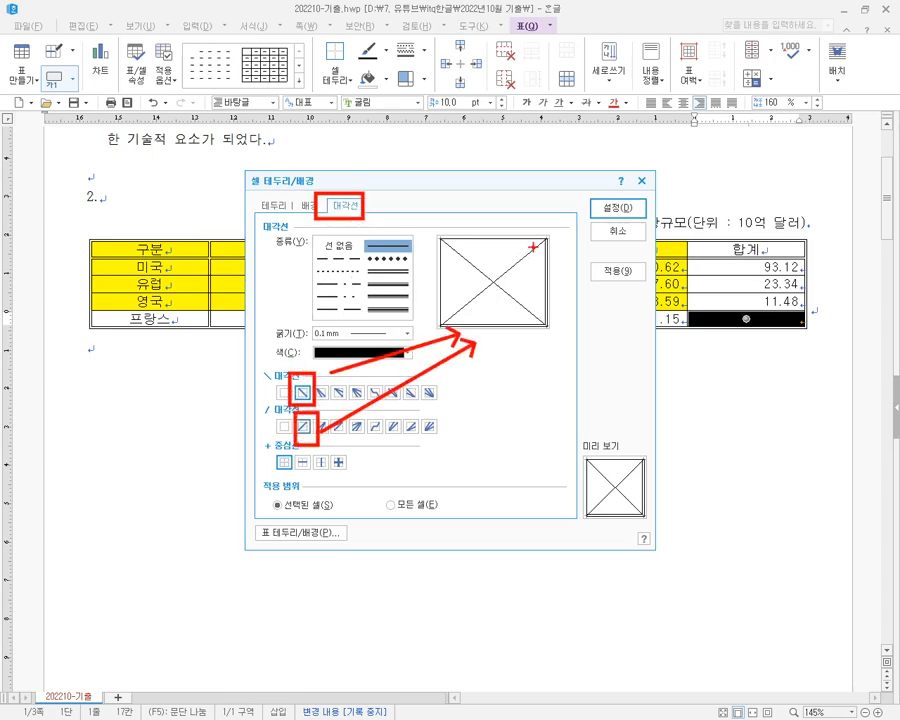
pyautogui.moveTo(530, 245); pyautogui.dragTo(446, 306)
pyautogui.moveTo(437, 260); pyautogui.dragTo(535, 312)
pyautogui.moveTo(342, 438)
pyautogui.mouseDown()
pyautogui.moveTo(328, 348)
pyautogui.moveTo(289, 439)
pyautogui.mouseUp()
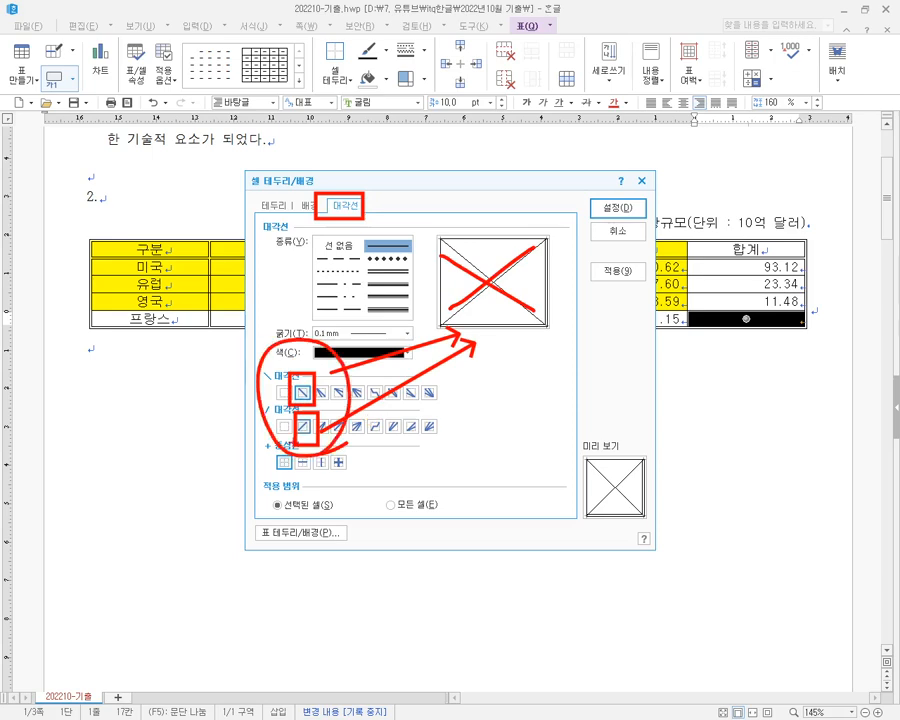
pyautogui.press('Escape')
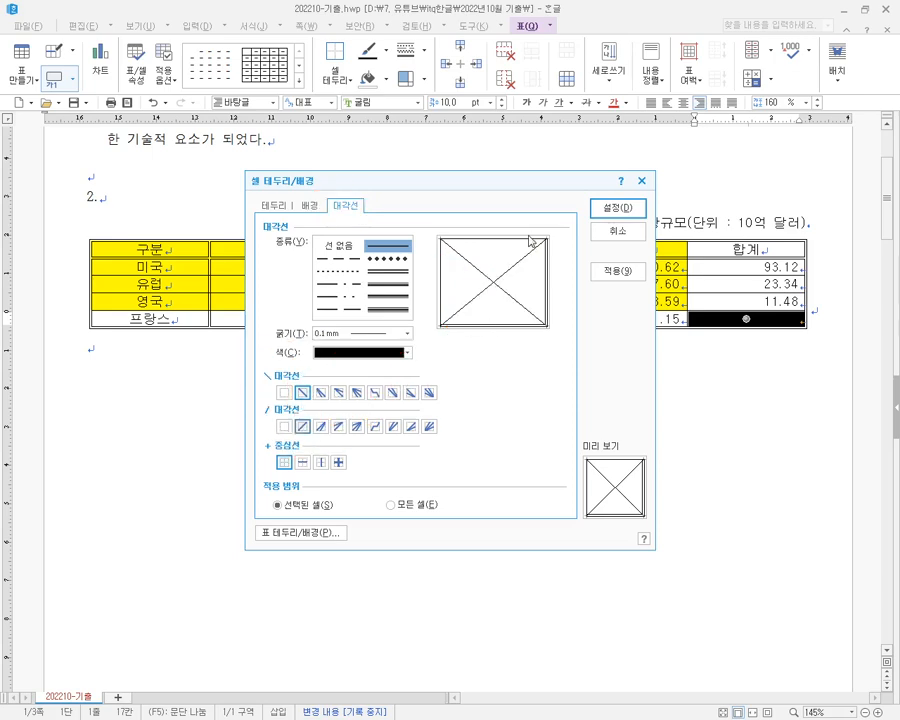
# - Apply the crossed 대각선 settings to the selected empty cell and place the cursor below the table
pyautogui.click(612, 208)
pyautogui.click(588, 393)
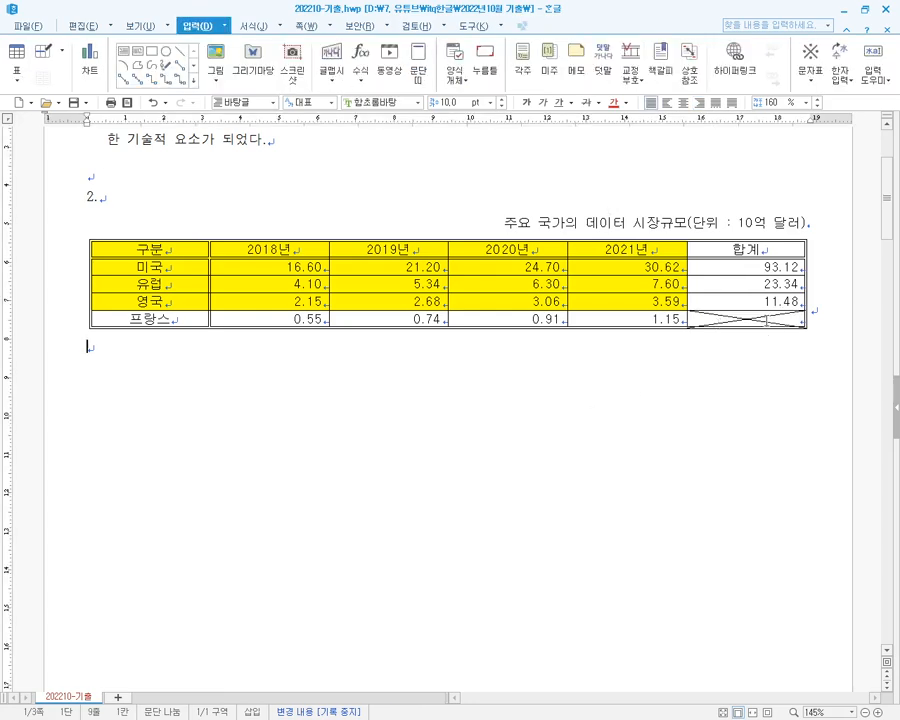
# - Increase the height of all rows in the table under item 2 evenly by two increments
pyautogui.click(193, 248)
pyautogui.press('F5')
pyautogui.press('F5')
pyautogui.press('F5')
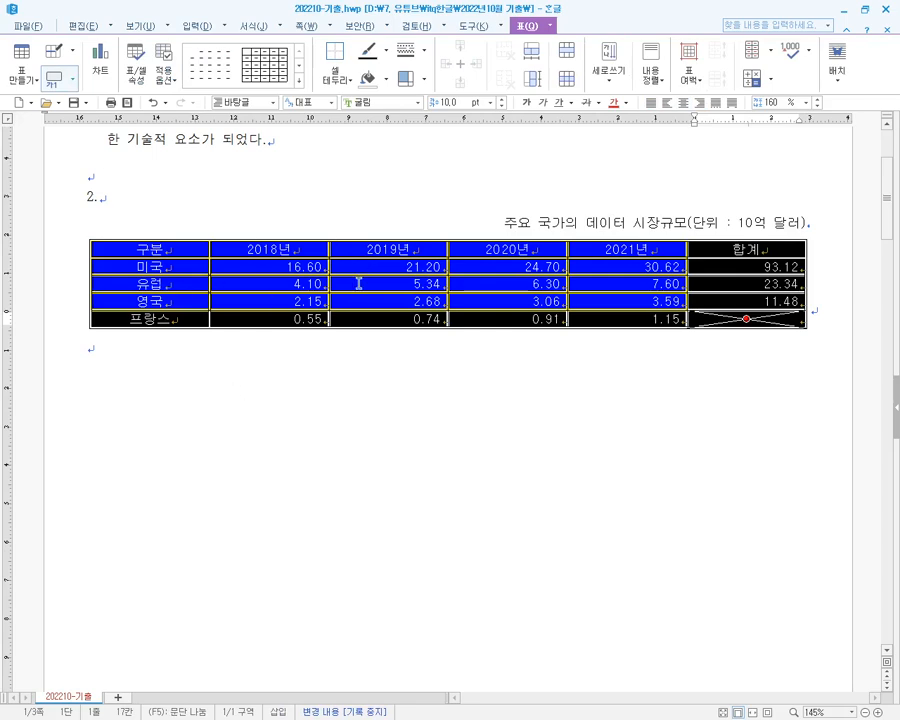
pyautogui.hotkey('ctrl', 'Down')
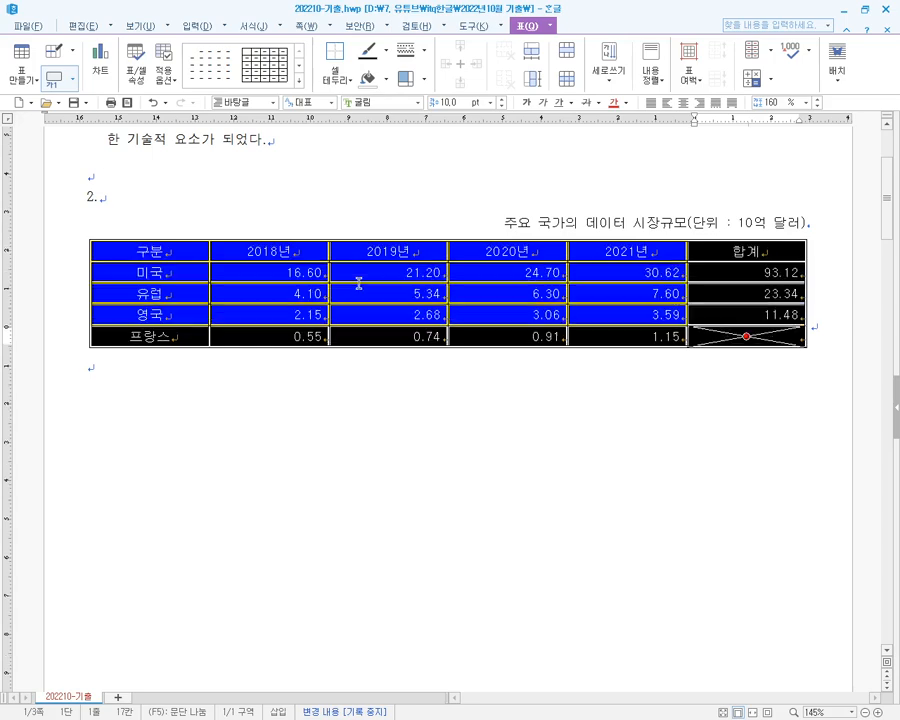
pyautogui.hotkey('ctrl', 'Down')
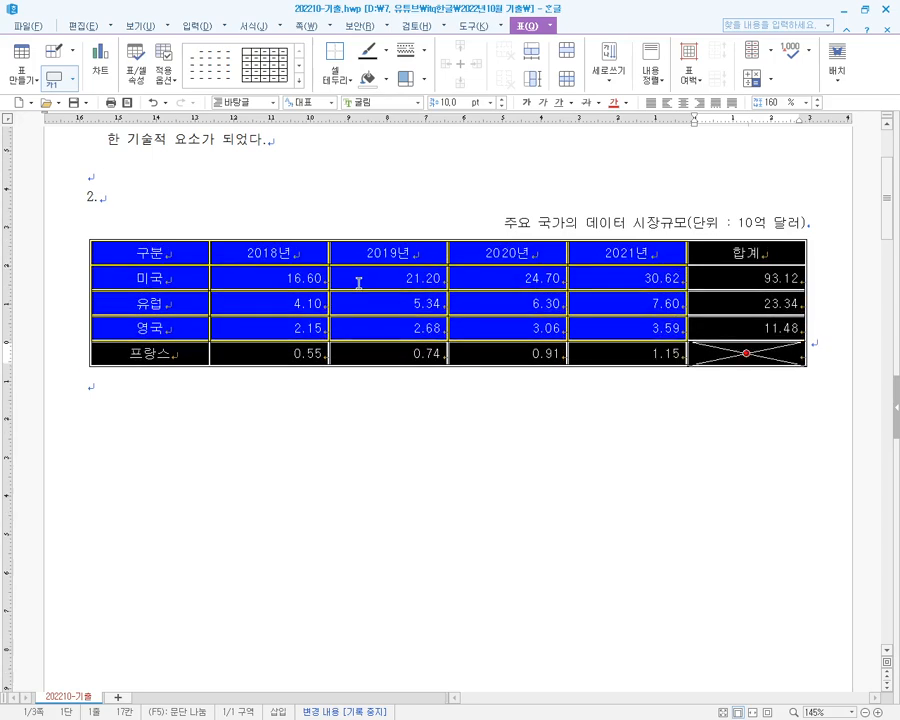
pyautogui.press('Escape')
# - Compare the finished table with the output form in GW11-12A.pdf, and return to the 한글 document
pyautogui.hotkey('alt', 'Tab')
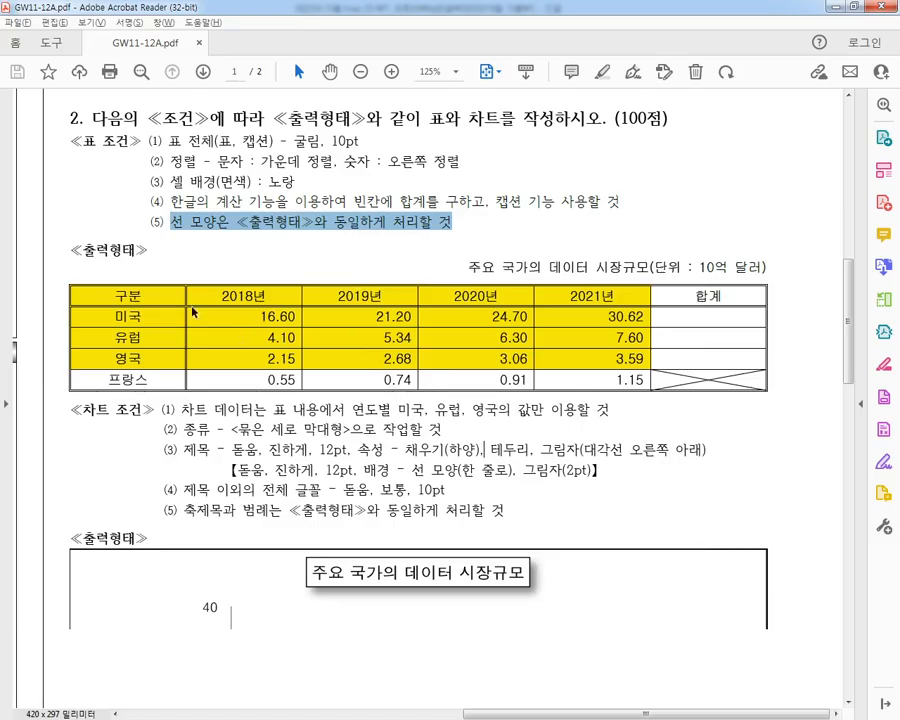
pyautogui.hotkey('alt', 'Tab')
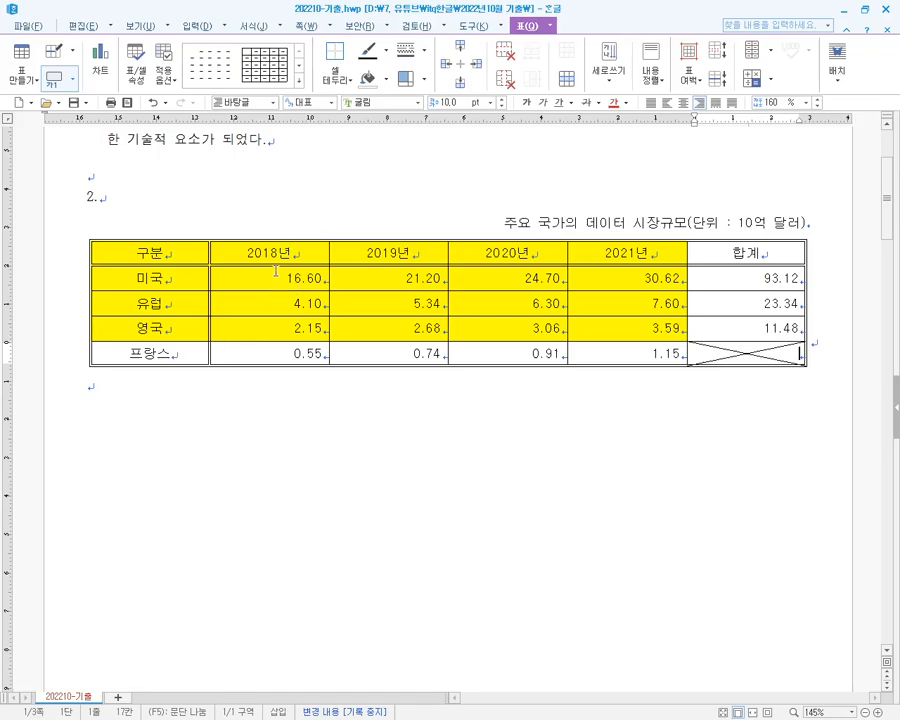
pyautogui.hotkey('alt', 'Tab')
pyautogui.hotkey('alt', 'Tab')
pyautogui.hotkey('alt', 'Tab')
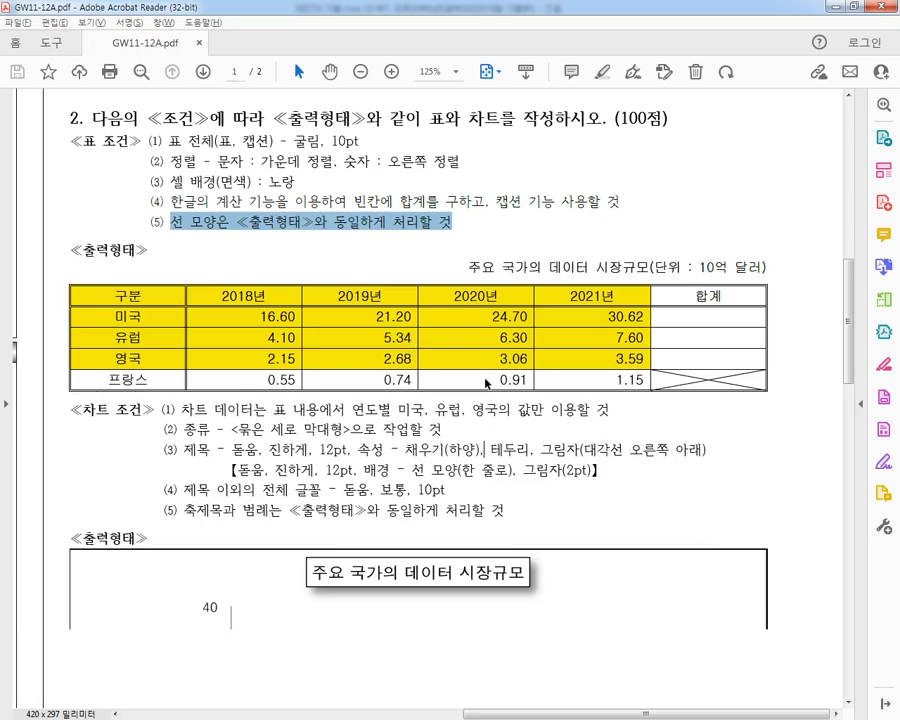
pyautogui.hotkey('alt', 'Tab')
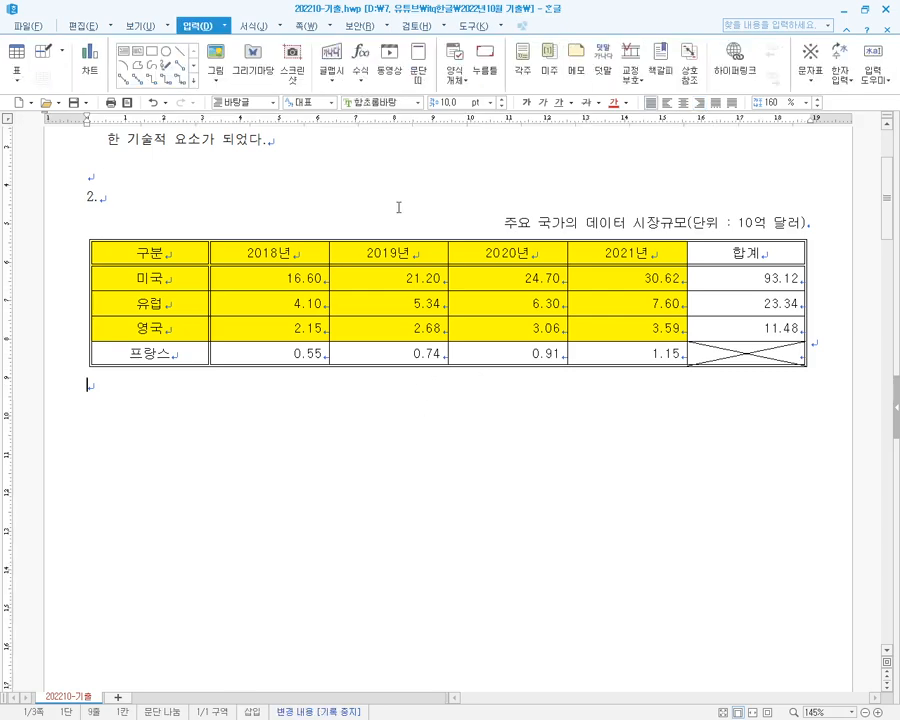